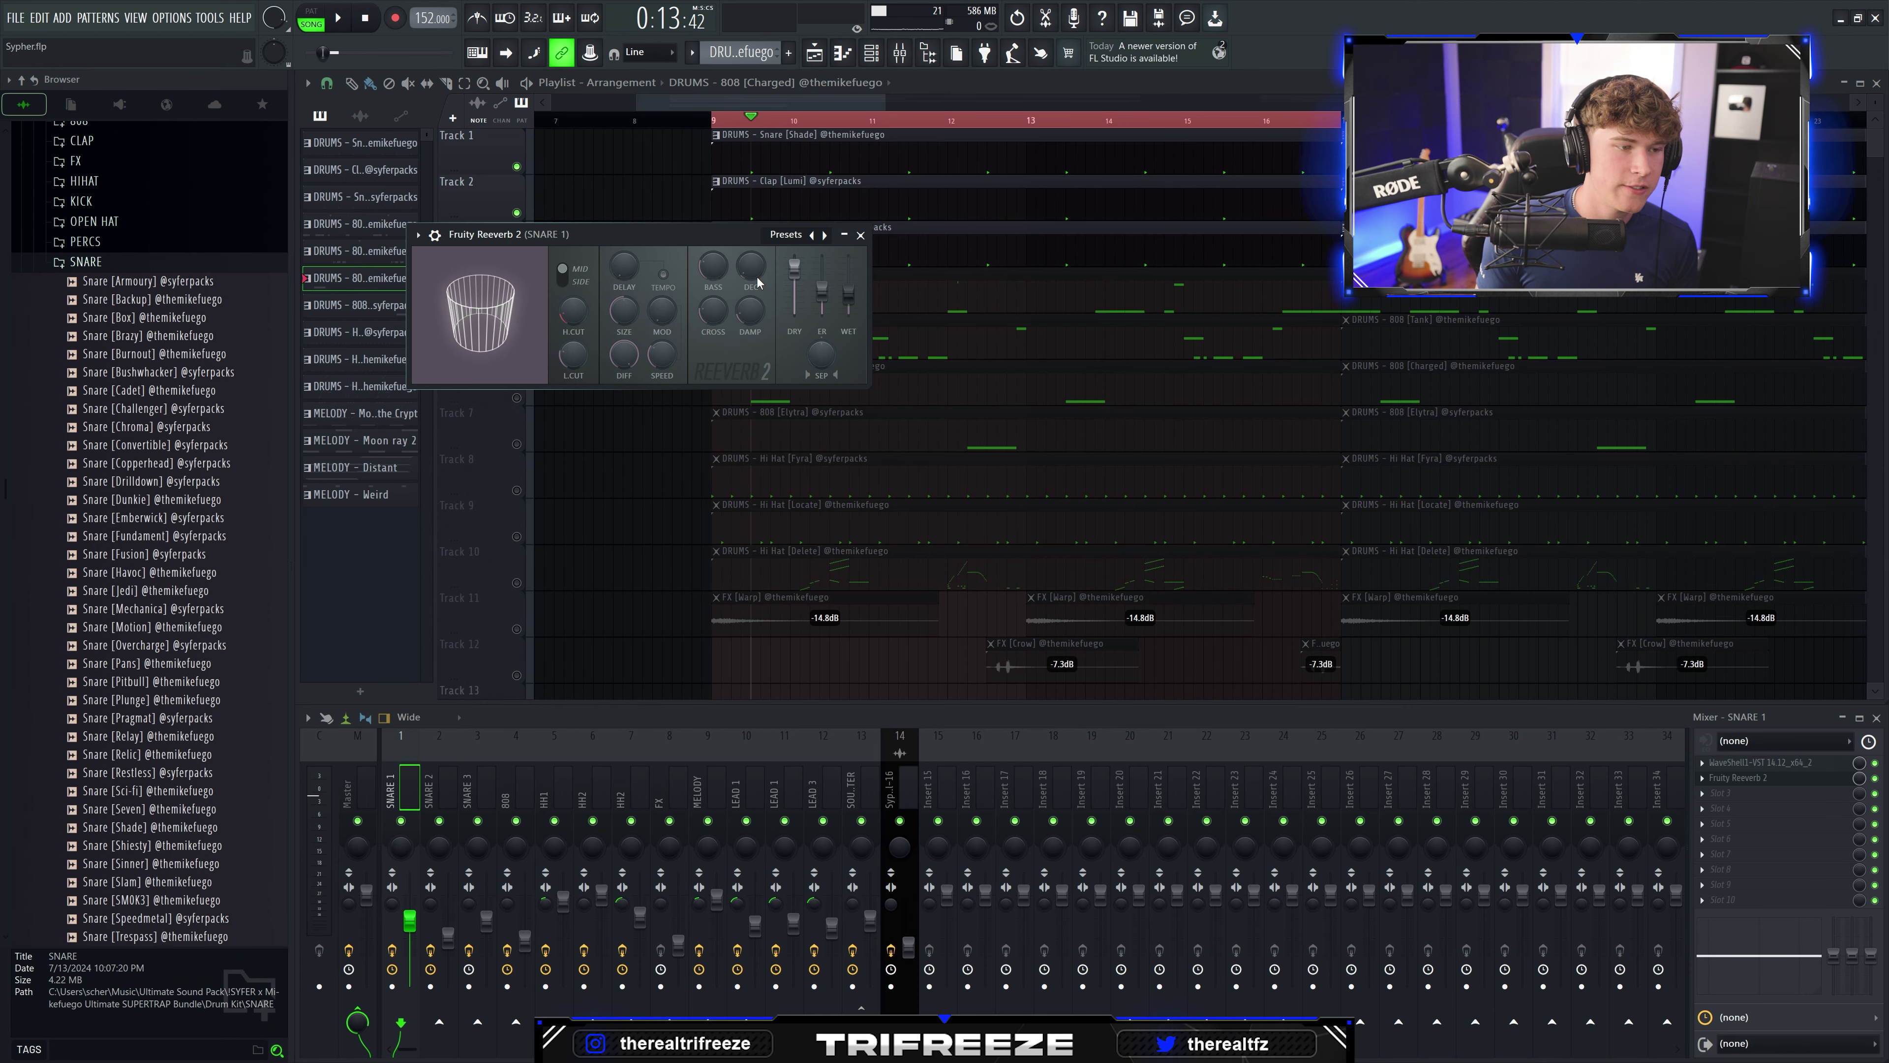
# Step: Close the Fruity Reeverb 2 window of SNARE 1 and play back the Shade and Emberwick snares together
pyautogui.moveTo(657, 235); pyautogui.dragTo(827, 237)
pyautogui.click(1044, 259)
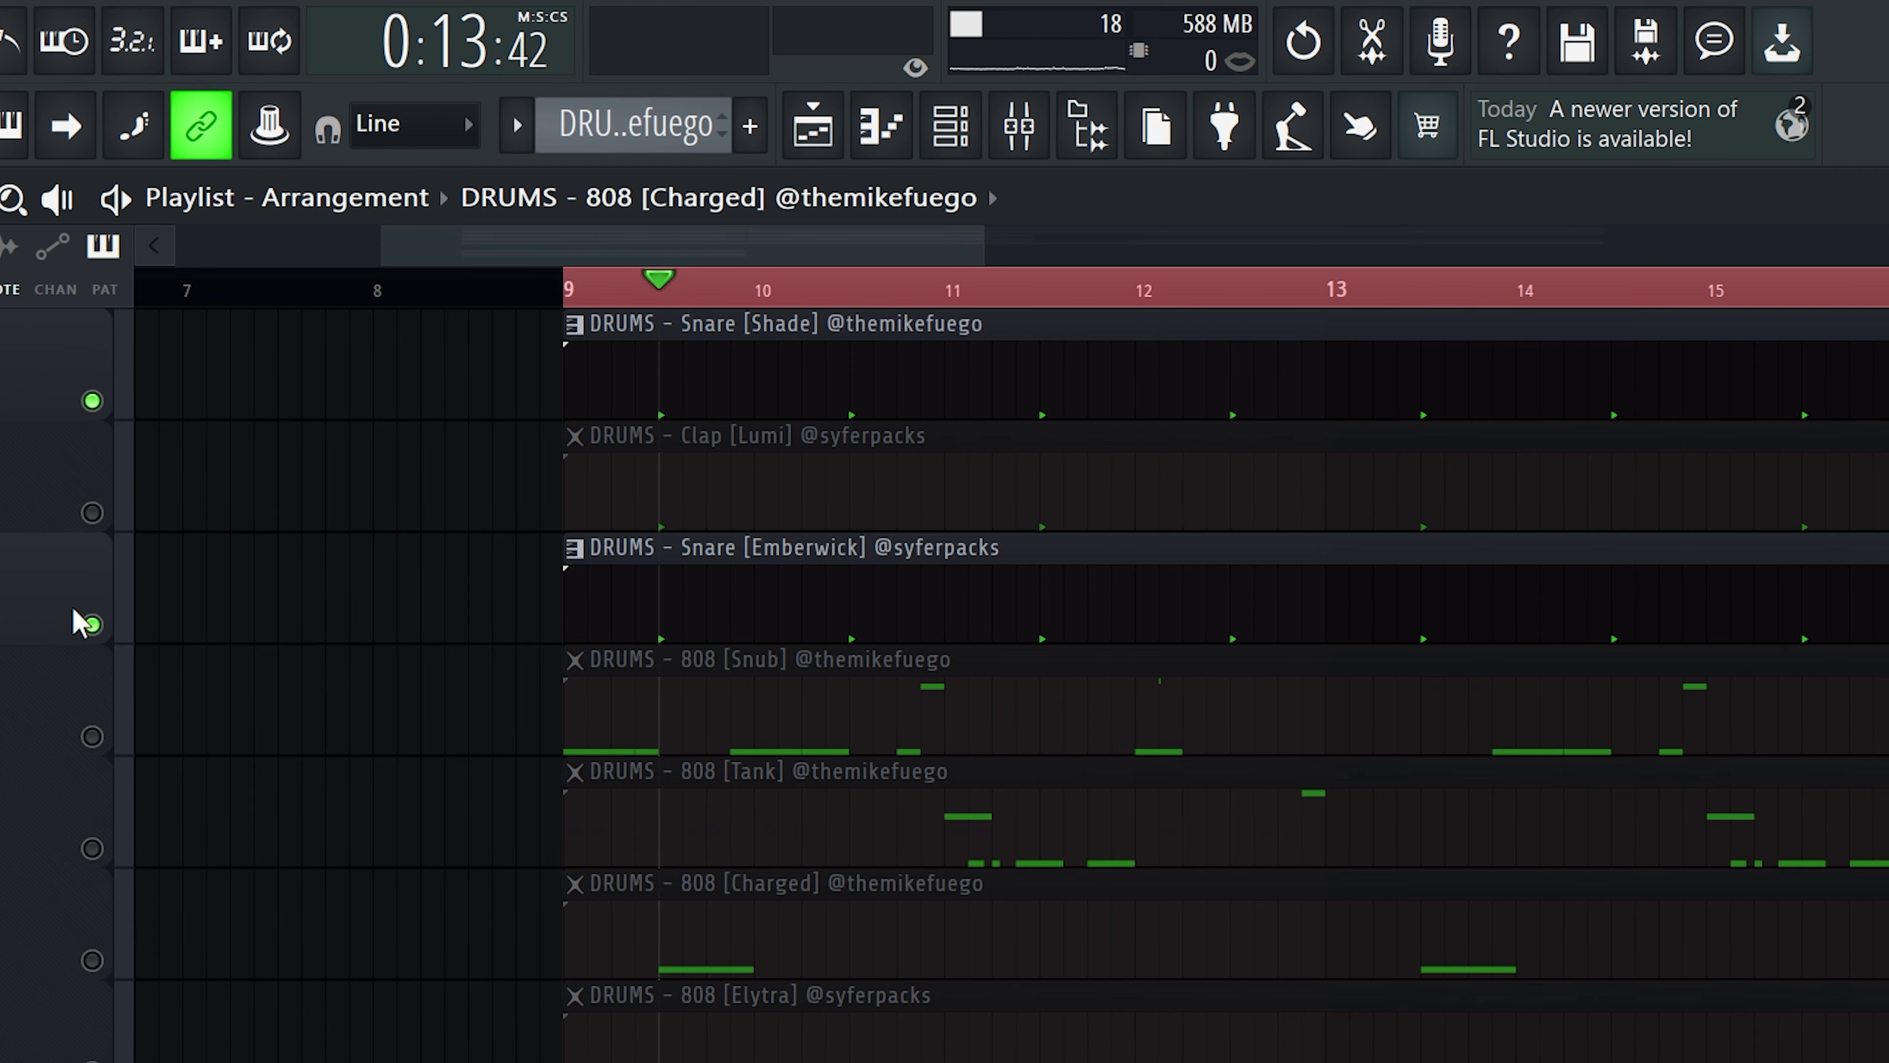
pyautogui.press('space')
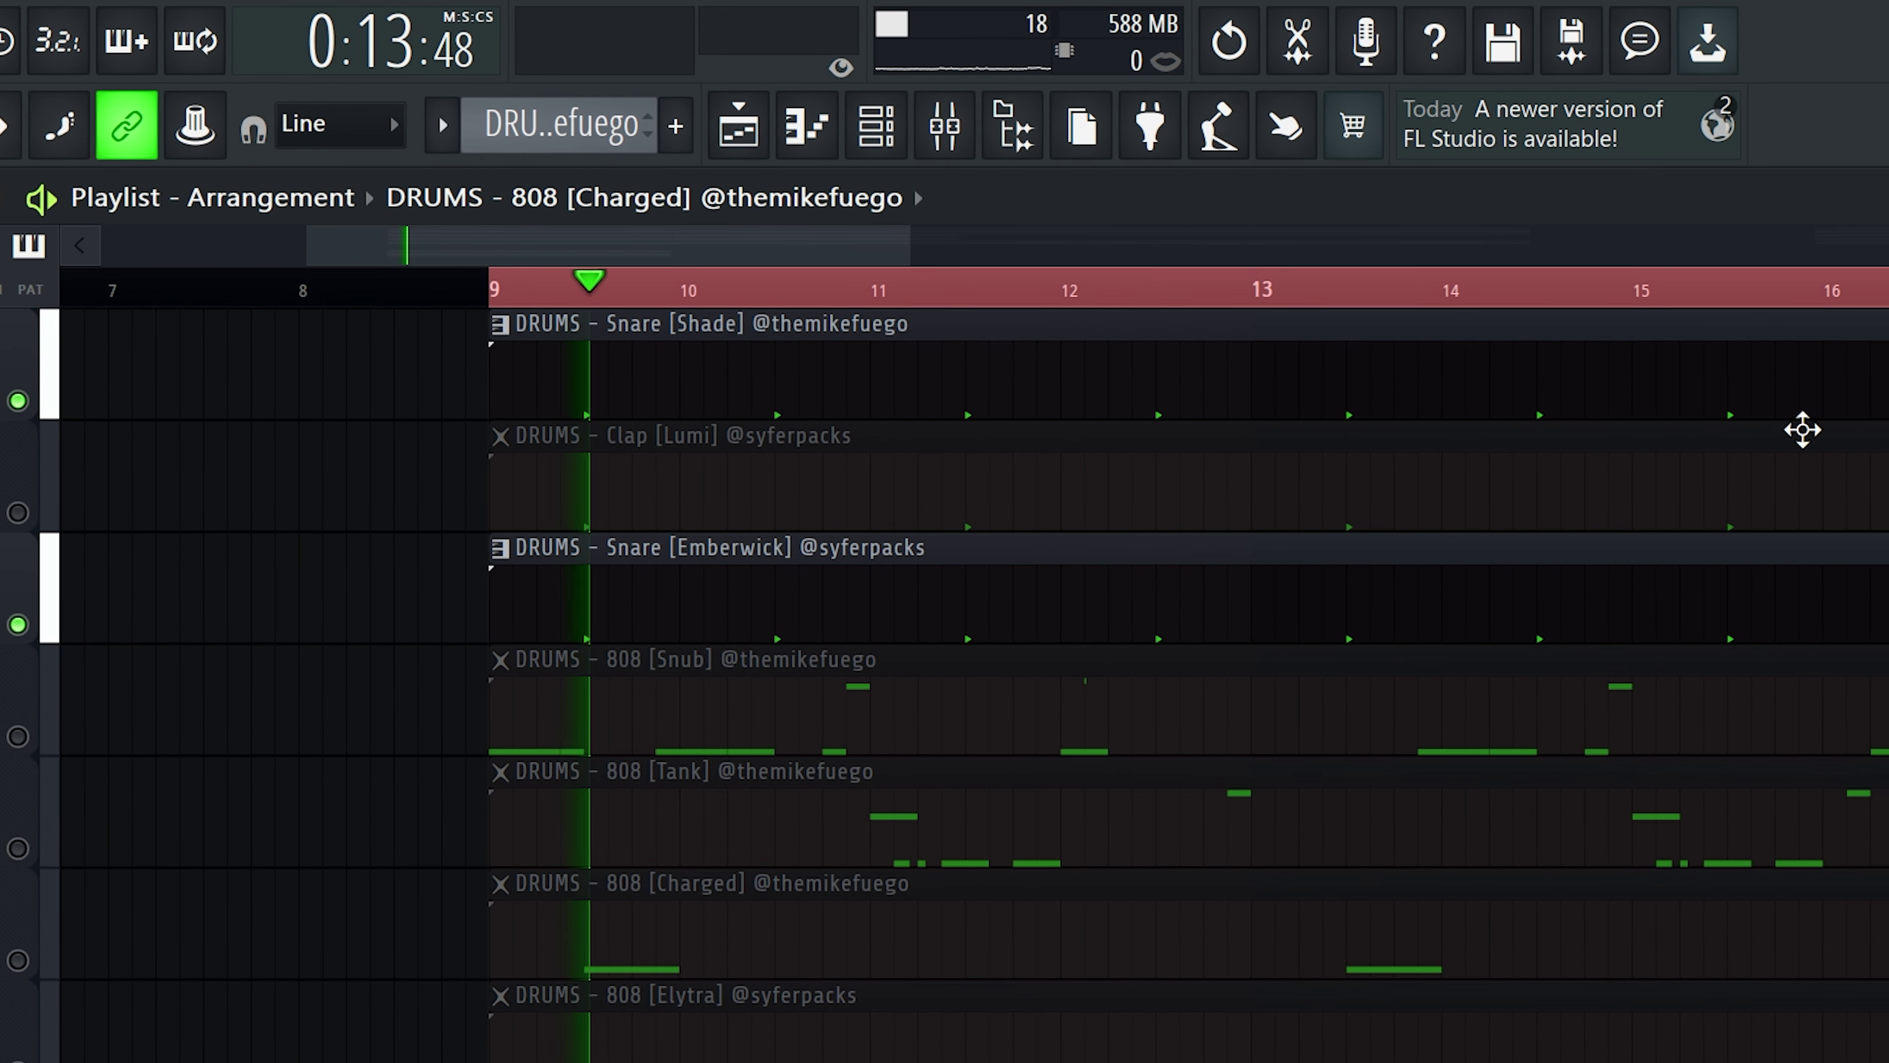
pyautogui.press('space')
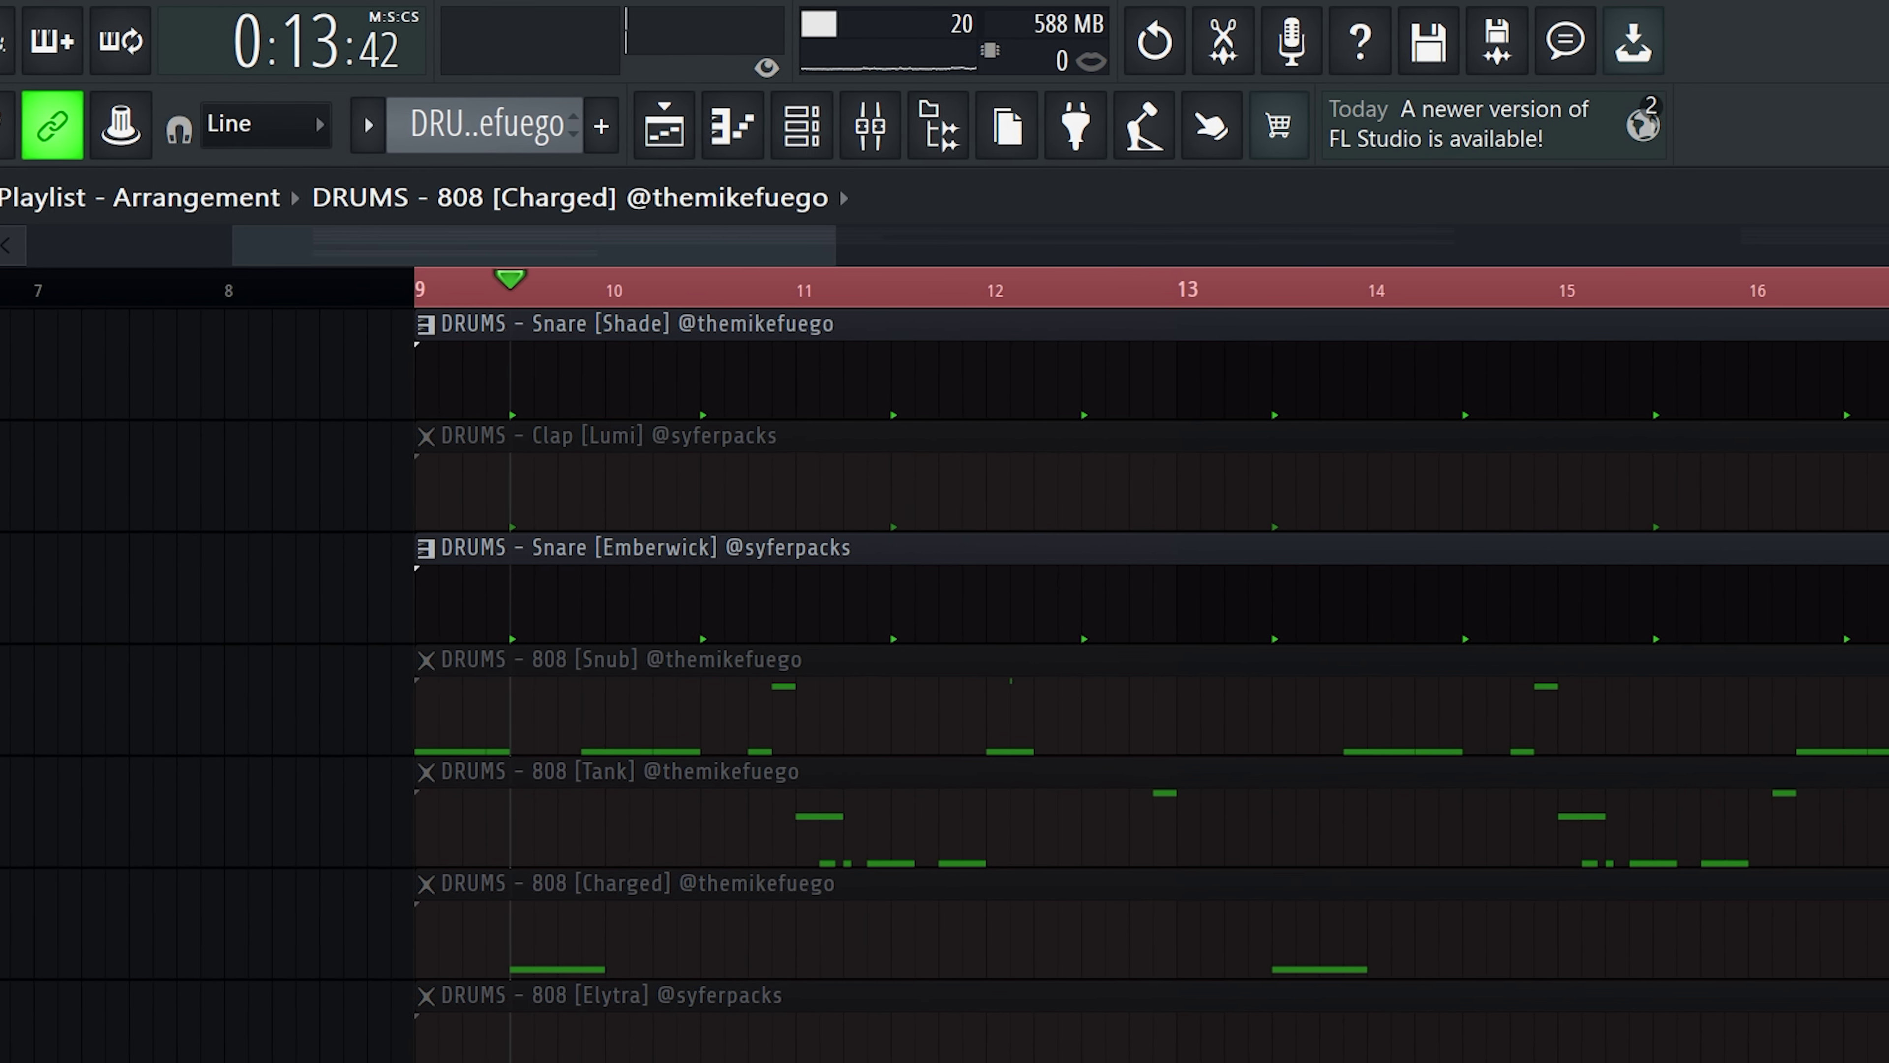
# Step: Solo the 808 [Snub] track in the playlist and open its pattern in the piano roll
pyautogui.rightClick(2, 487)
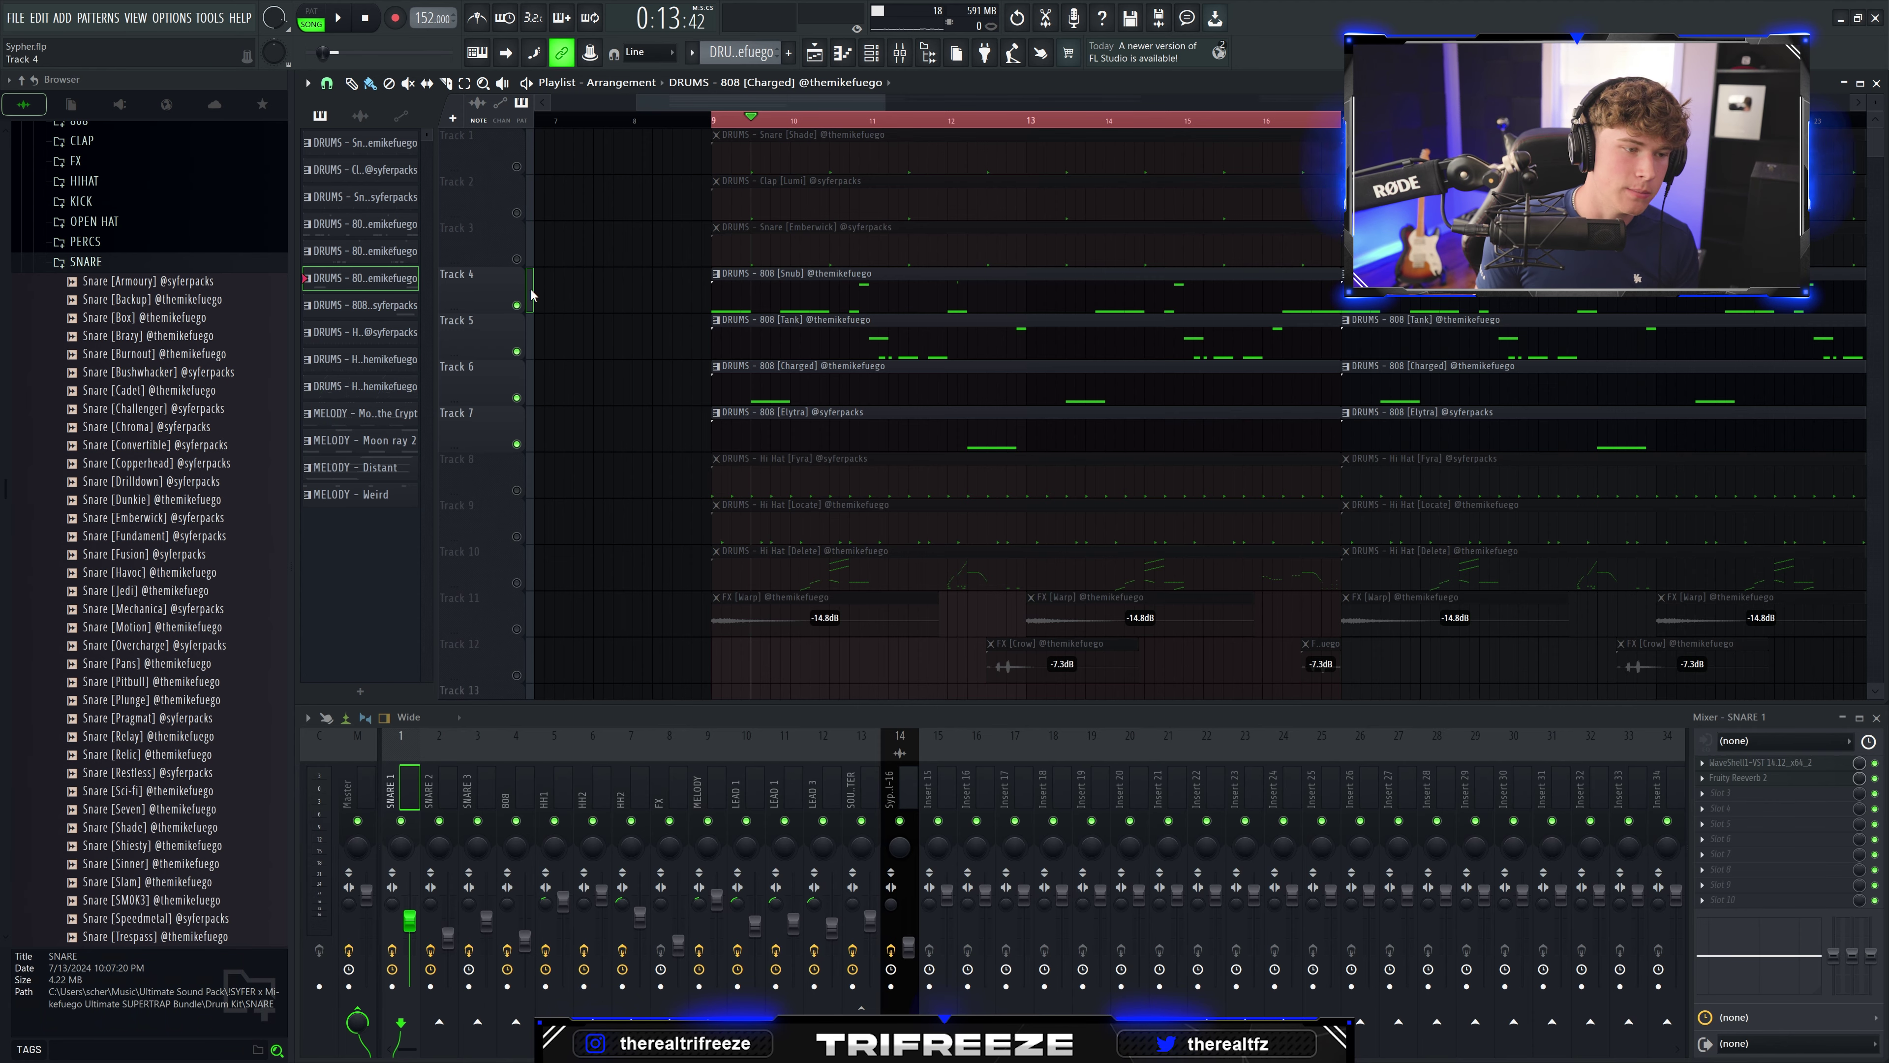
pyautogui.keyDown('ctrl'); pyautogui.click(517, 304); pyautogui.keyUp('ctrl')
pyautogui.doubleClick(767, 299)
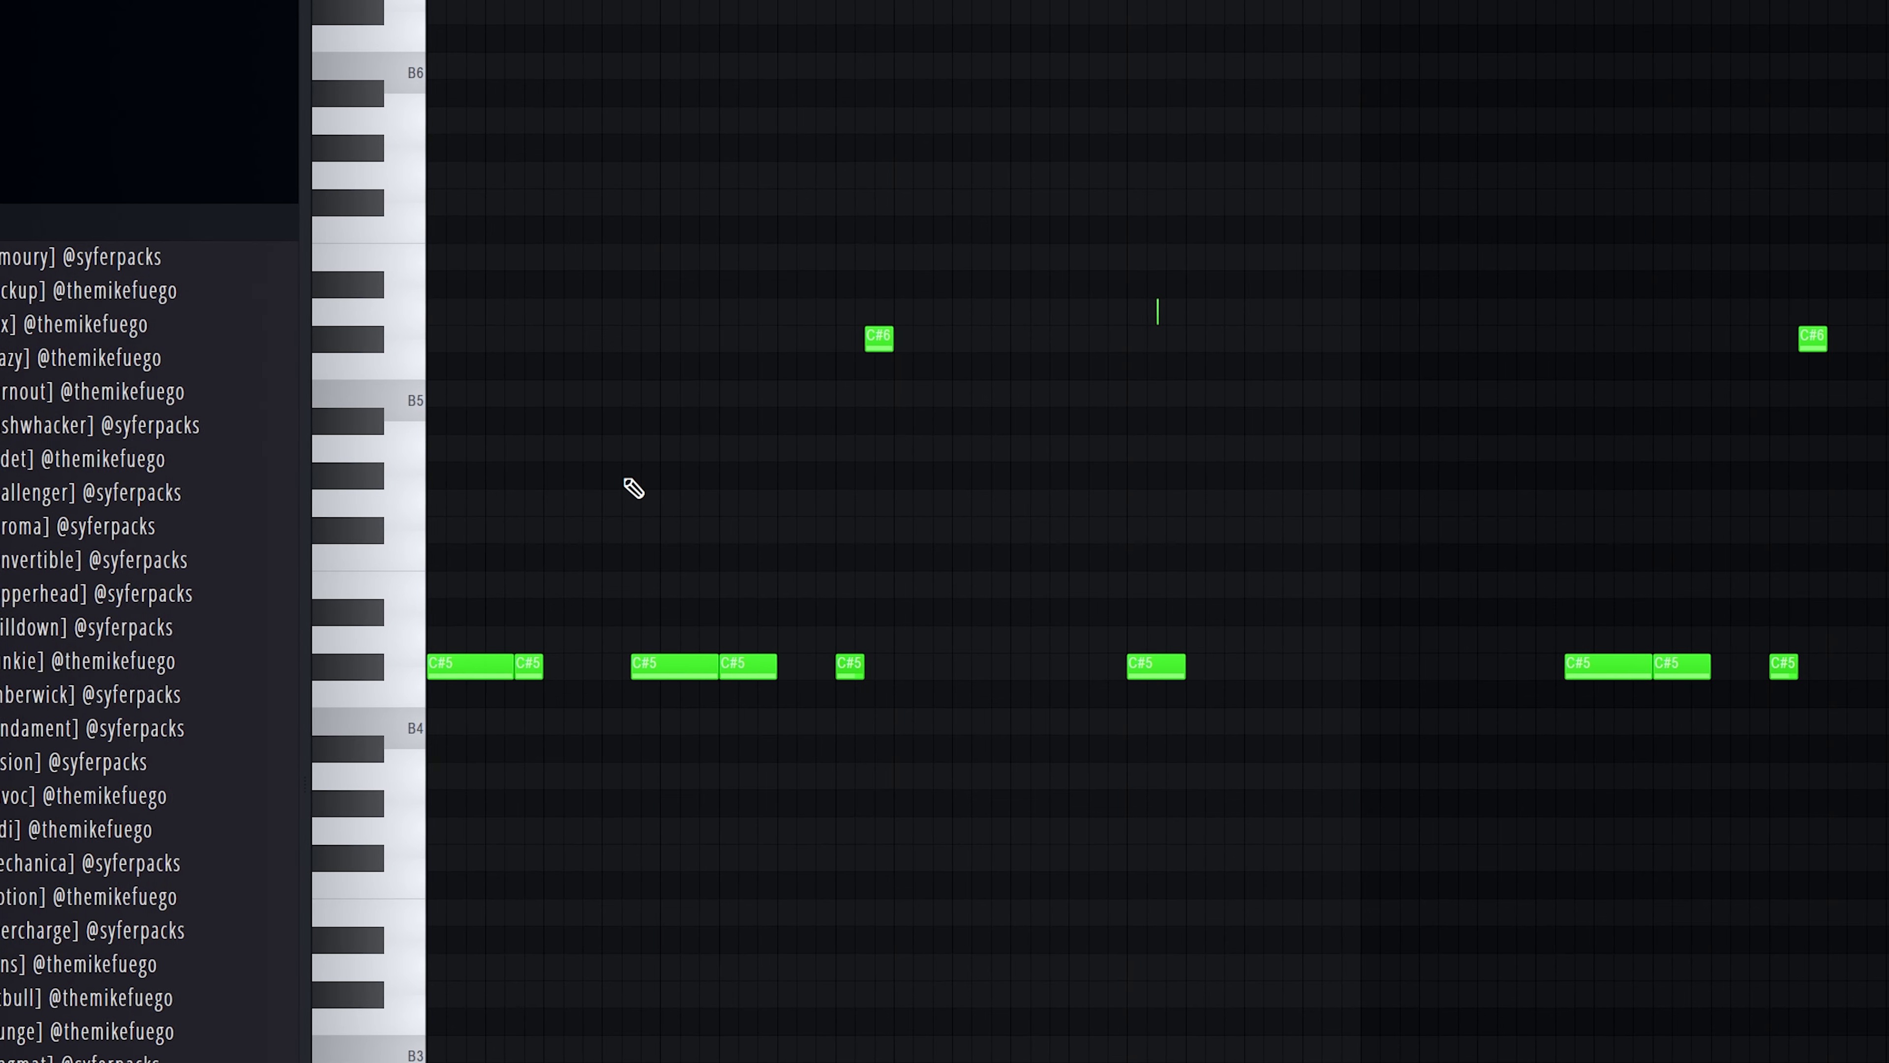
# Step: Play back the 808 [Snub] pattern, check the spaces between its C#5 notes and close the piano roll
pyautogui.moveTo(419, 503)
pyautogui.mouseDown()
pyautogui.moveTo(452, 506)
pyautogui.moveTo(425, 512)
pyautogui.mouseUp()
pyautogui.moveTo(511, 683); pyautogui.dragTo(504, 682)
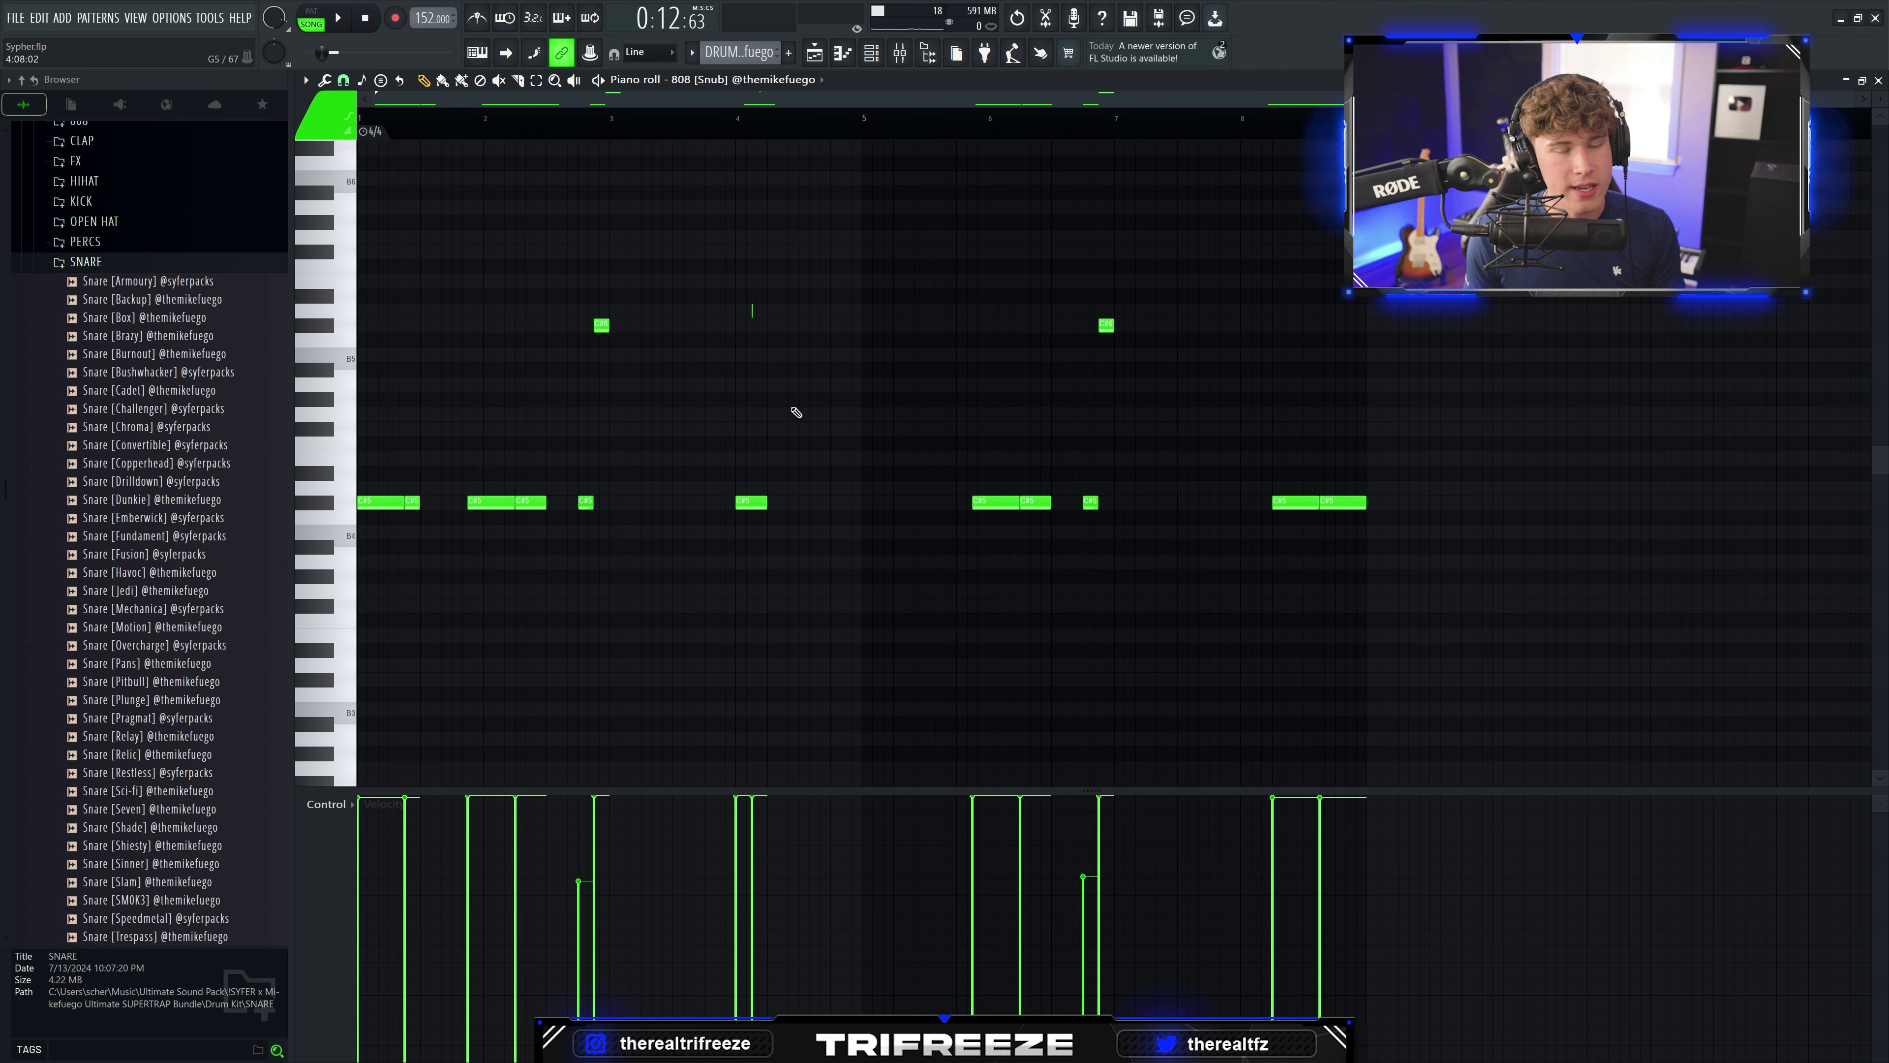
pyautogui.press('space')
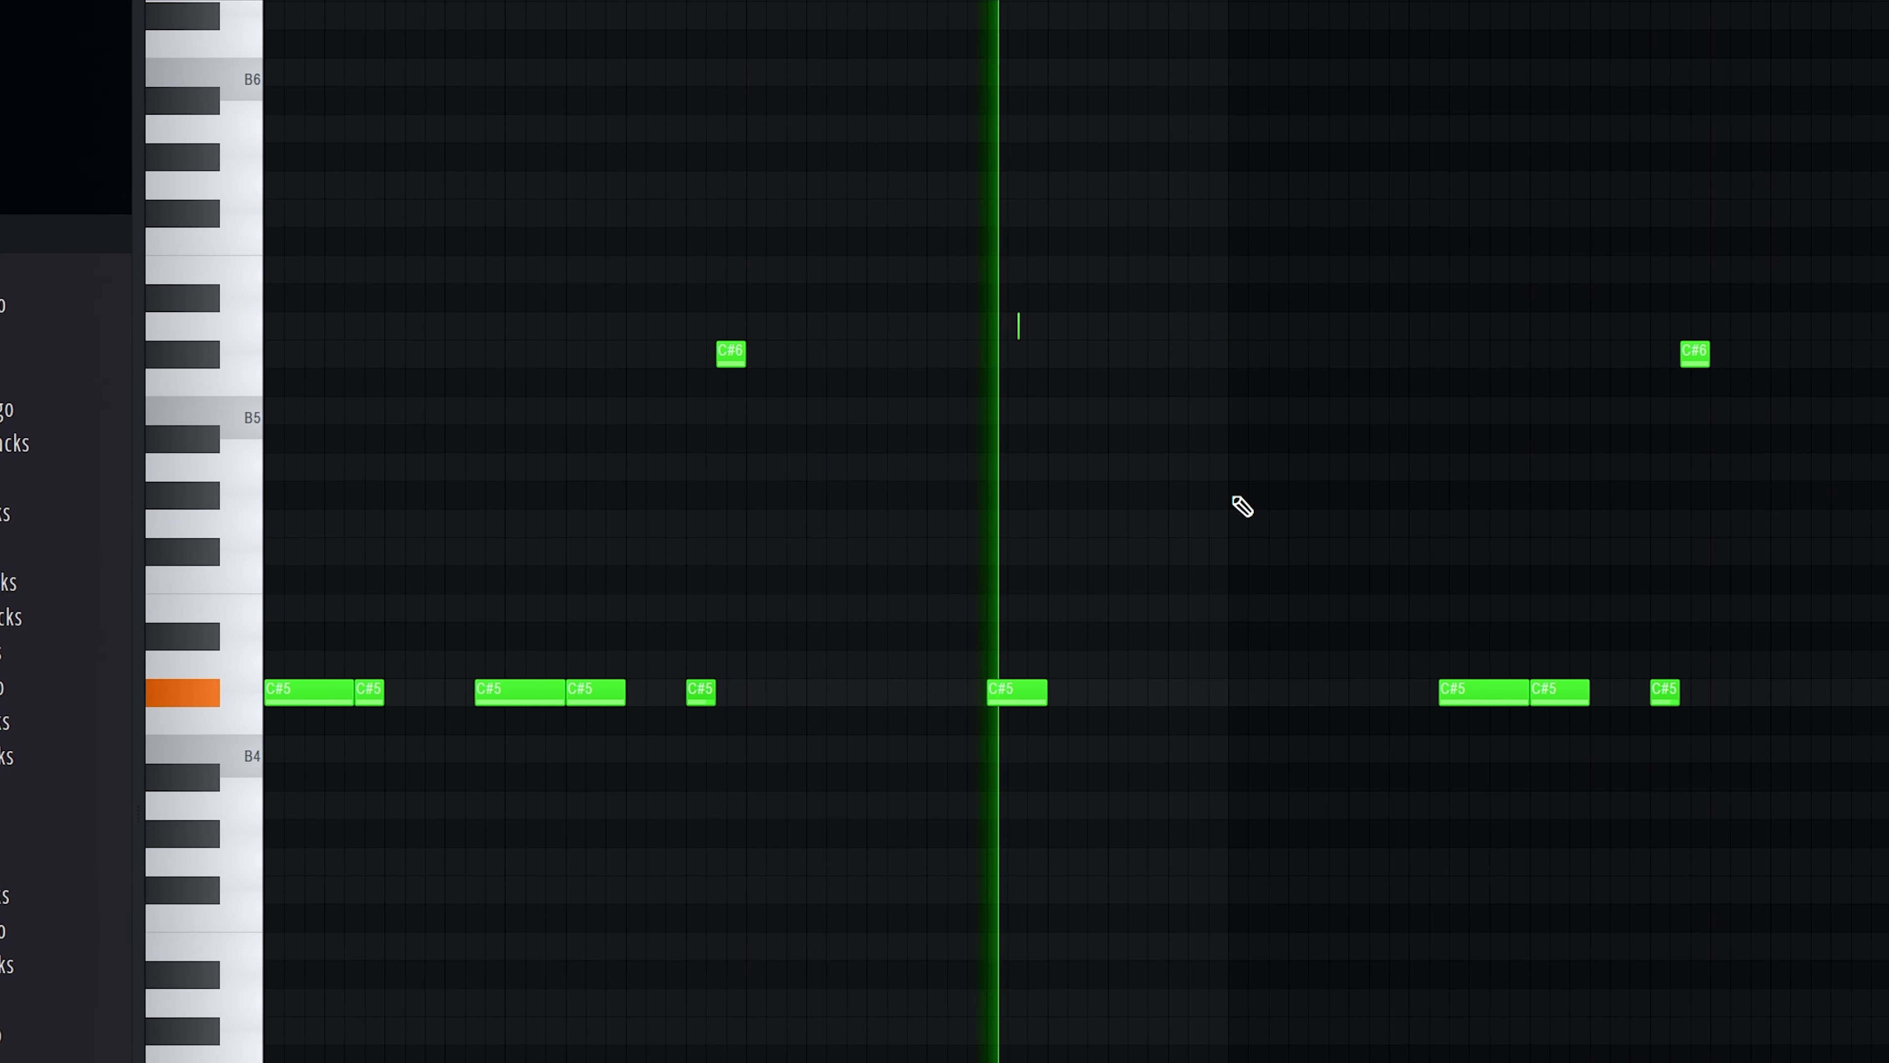
pyautogui.press('space')
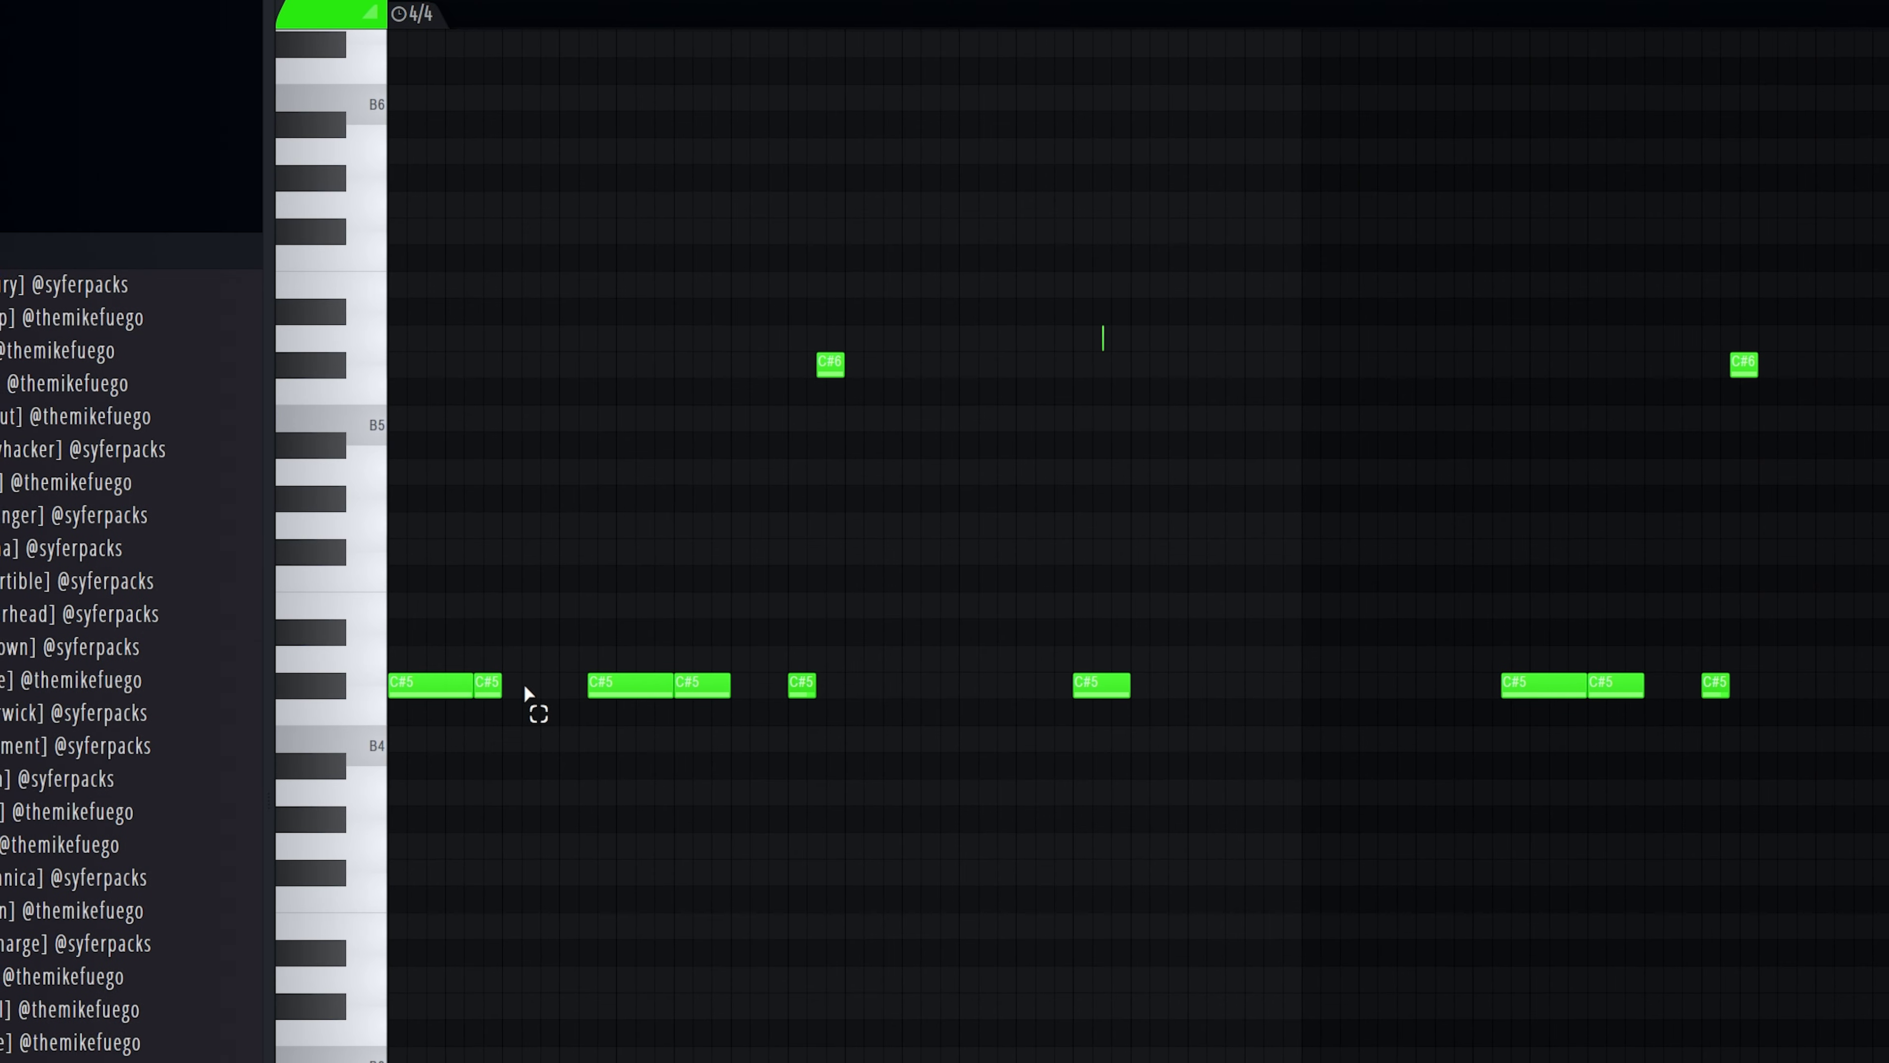
pyautogui.click(377, 692)
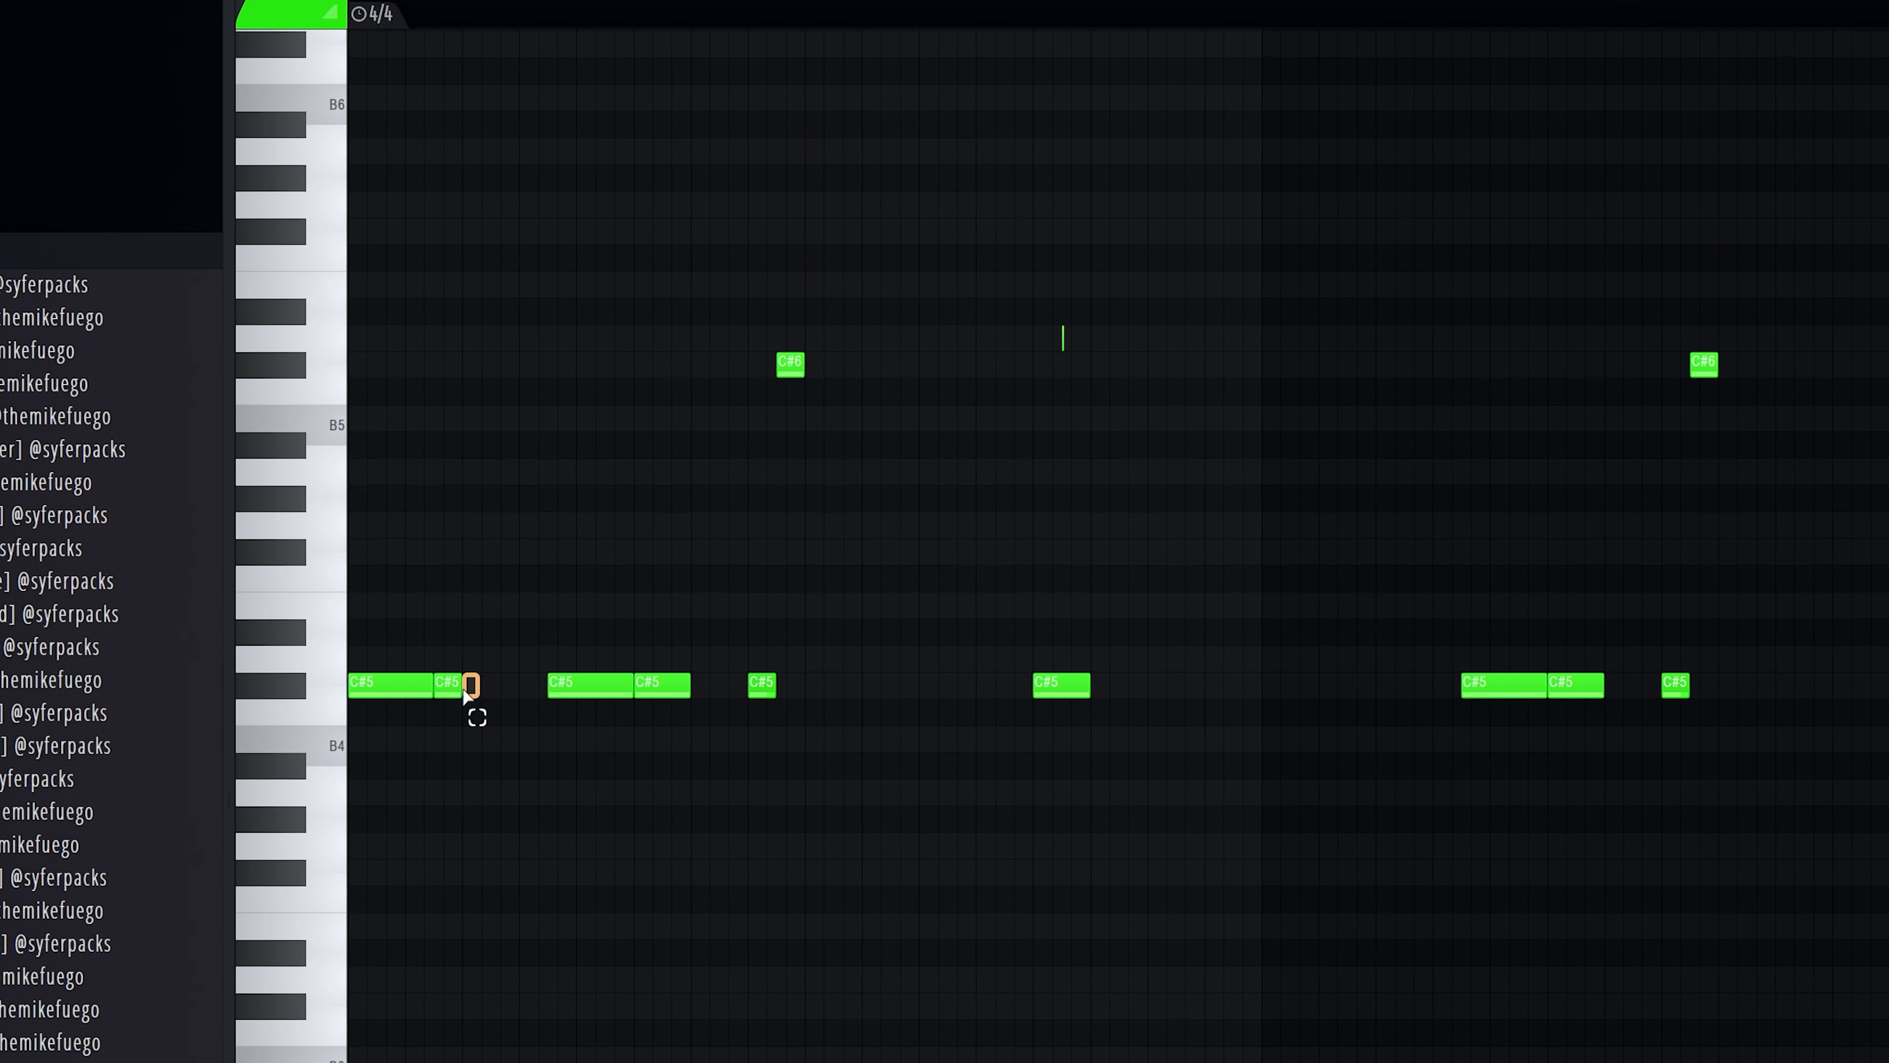
pyautogui.click(694, 691)
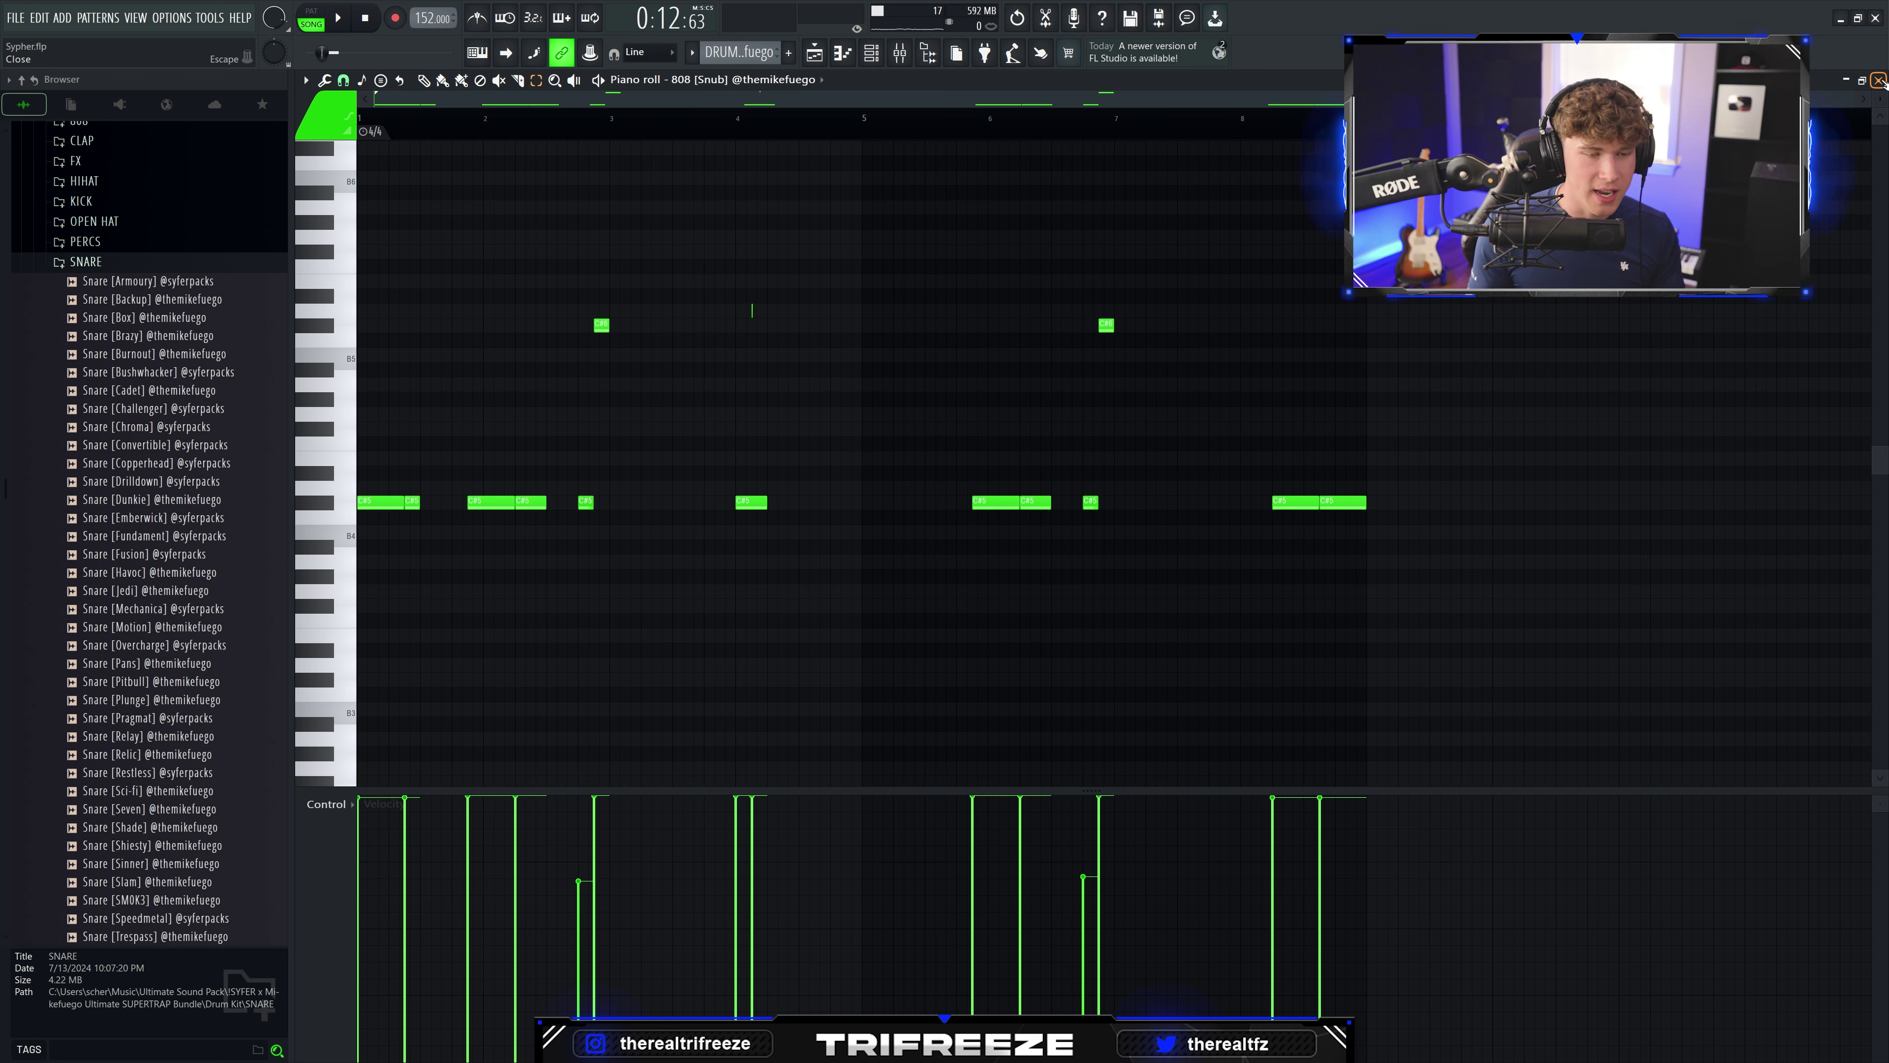
pyautogui.click(1879, 80)
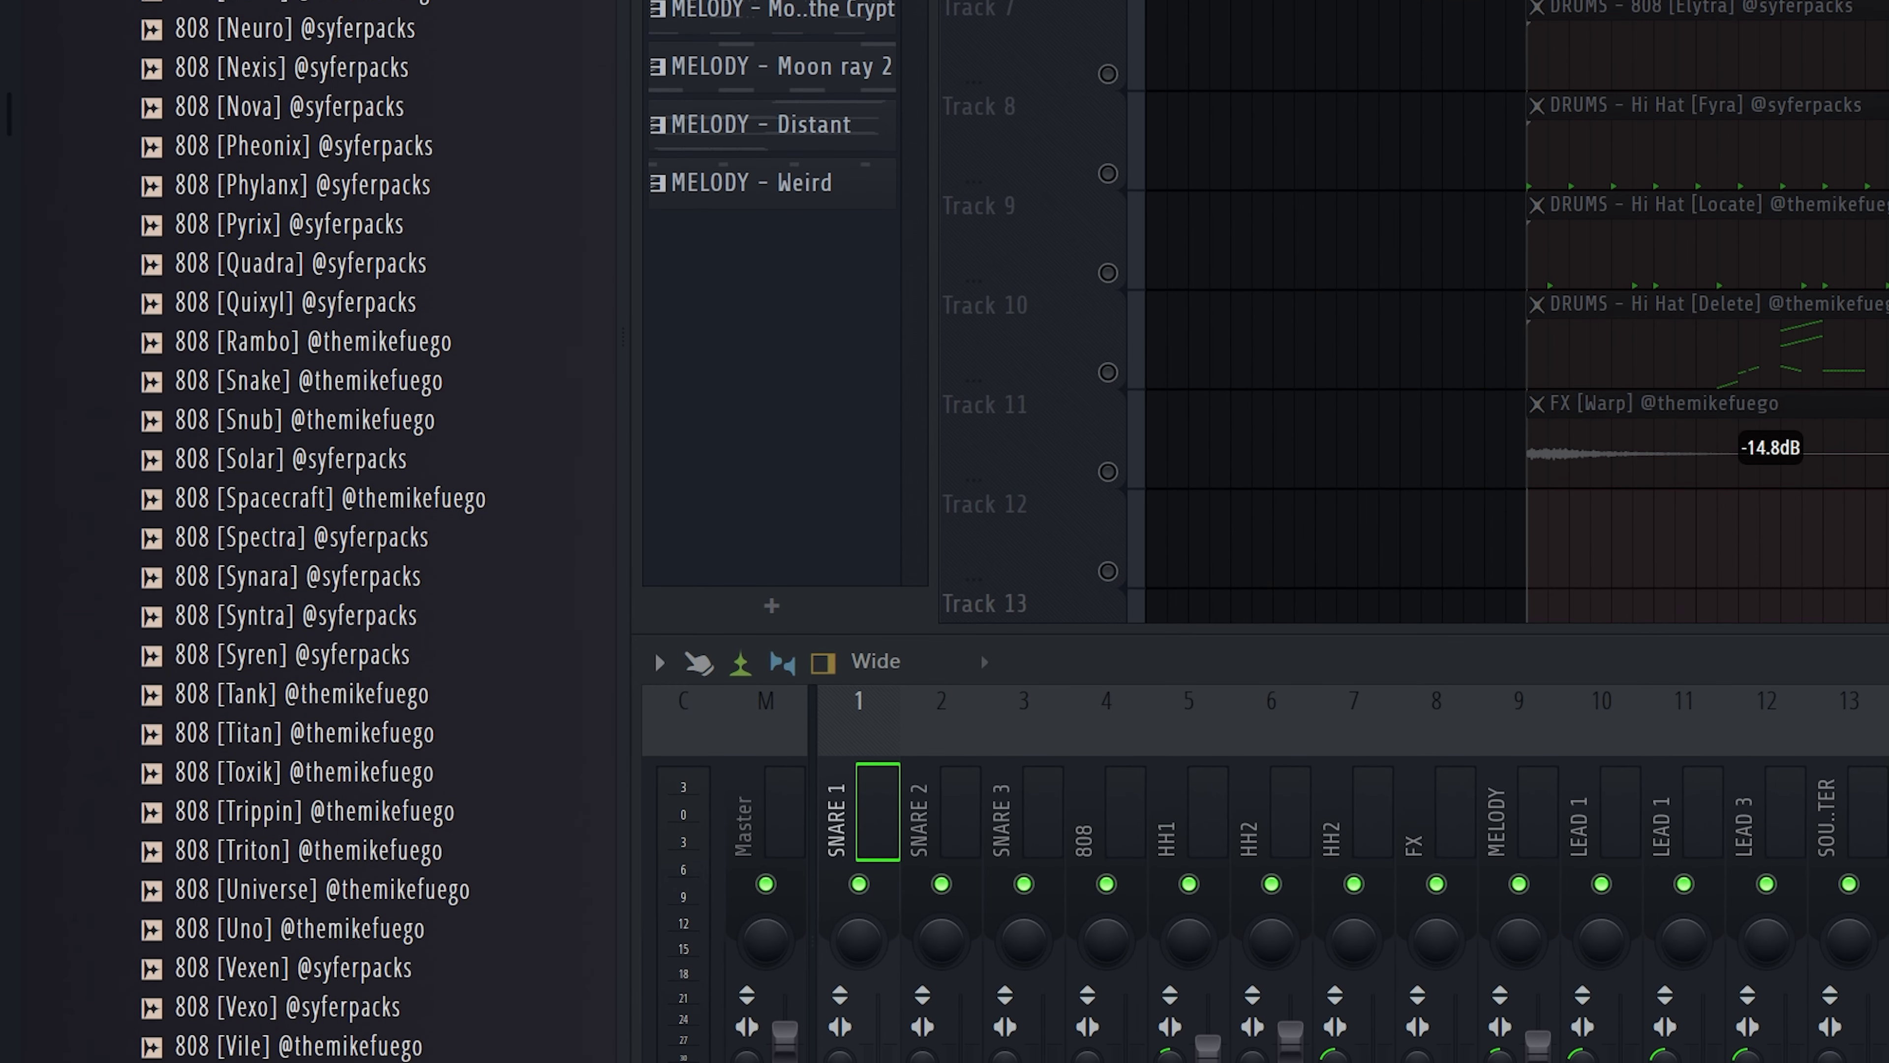
# Step: Preview the 808 [Snub] sample, and play back the selected bar 3 notes of the 808 [Tank] pattern in the piano roll
pyautogui.click(312, 419)
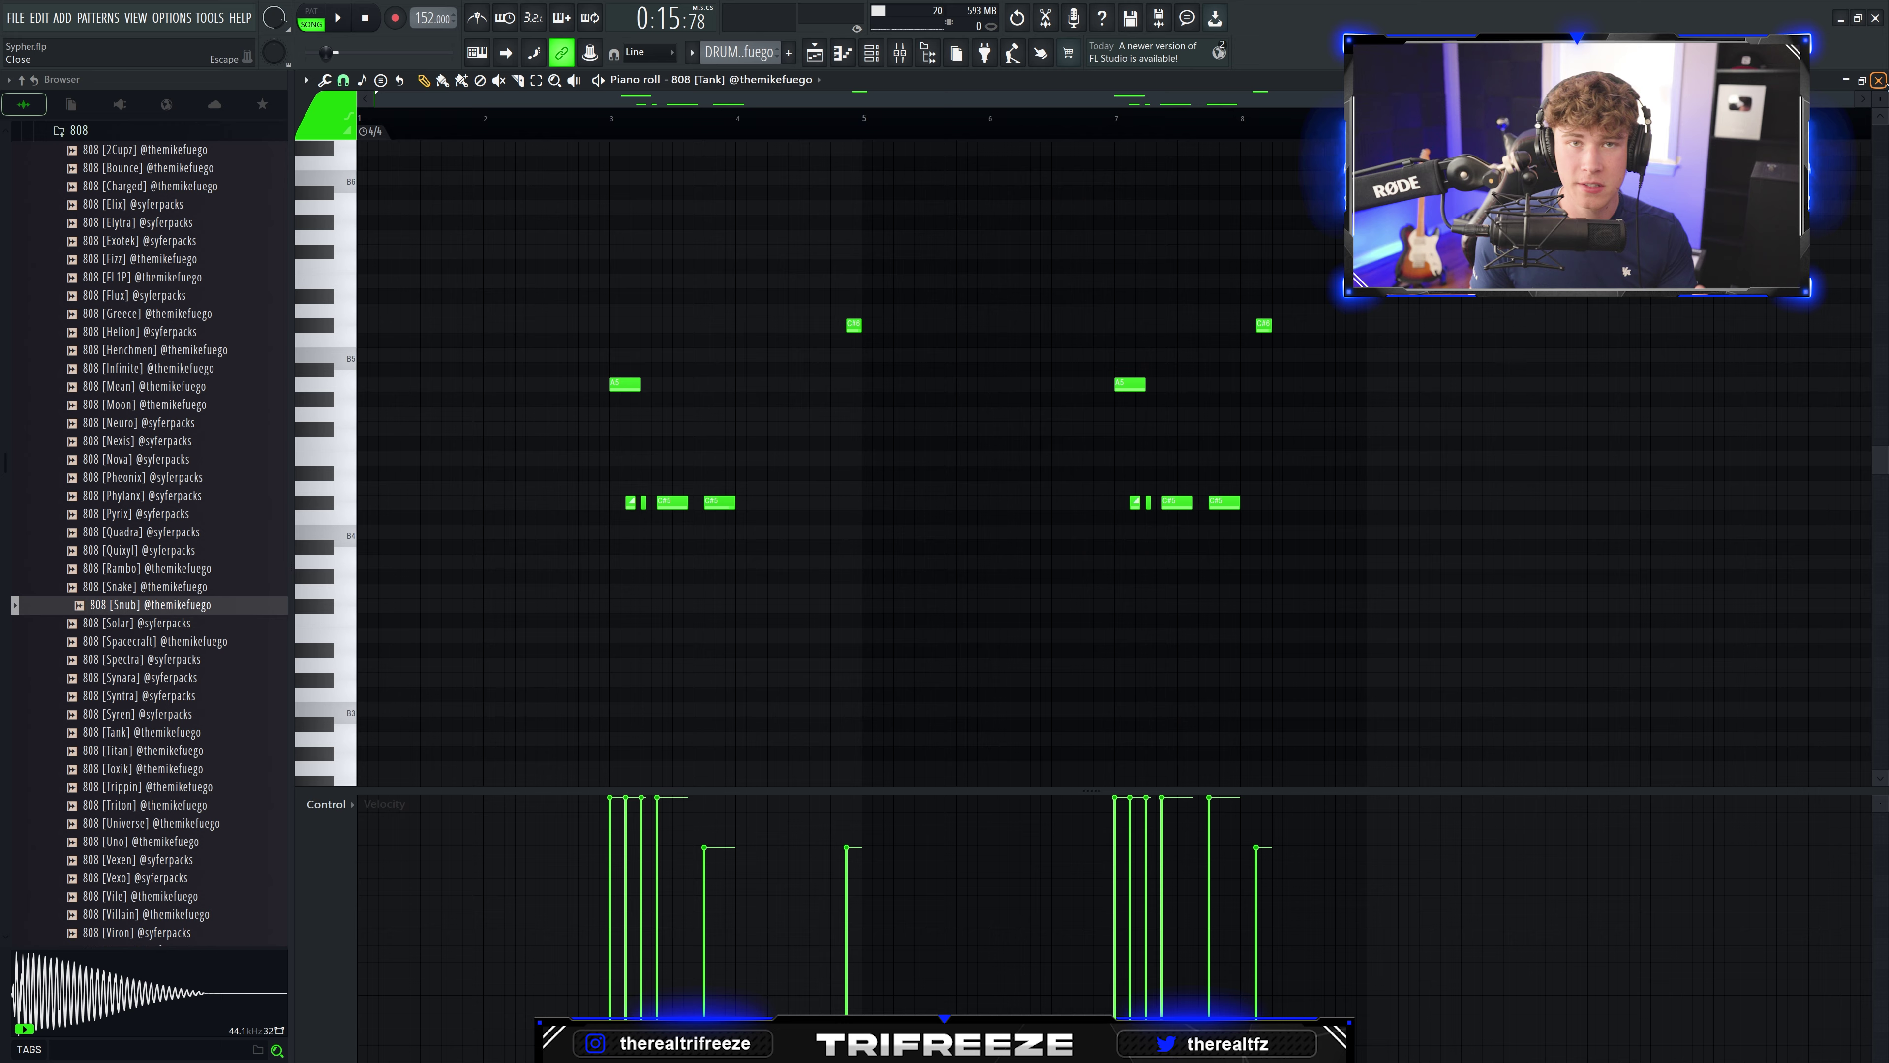
pyautogui.click(1878, 79)
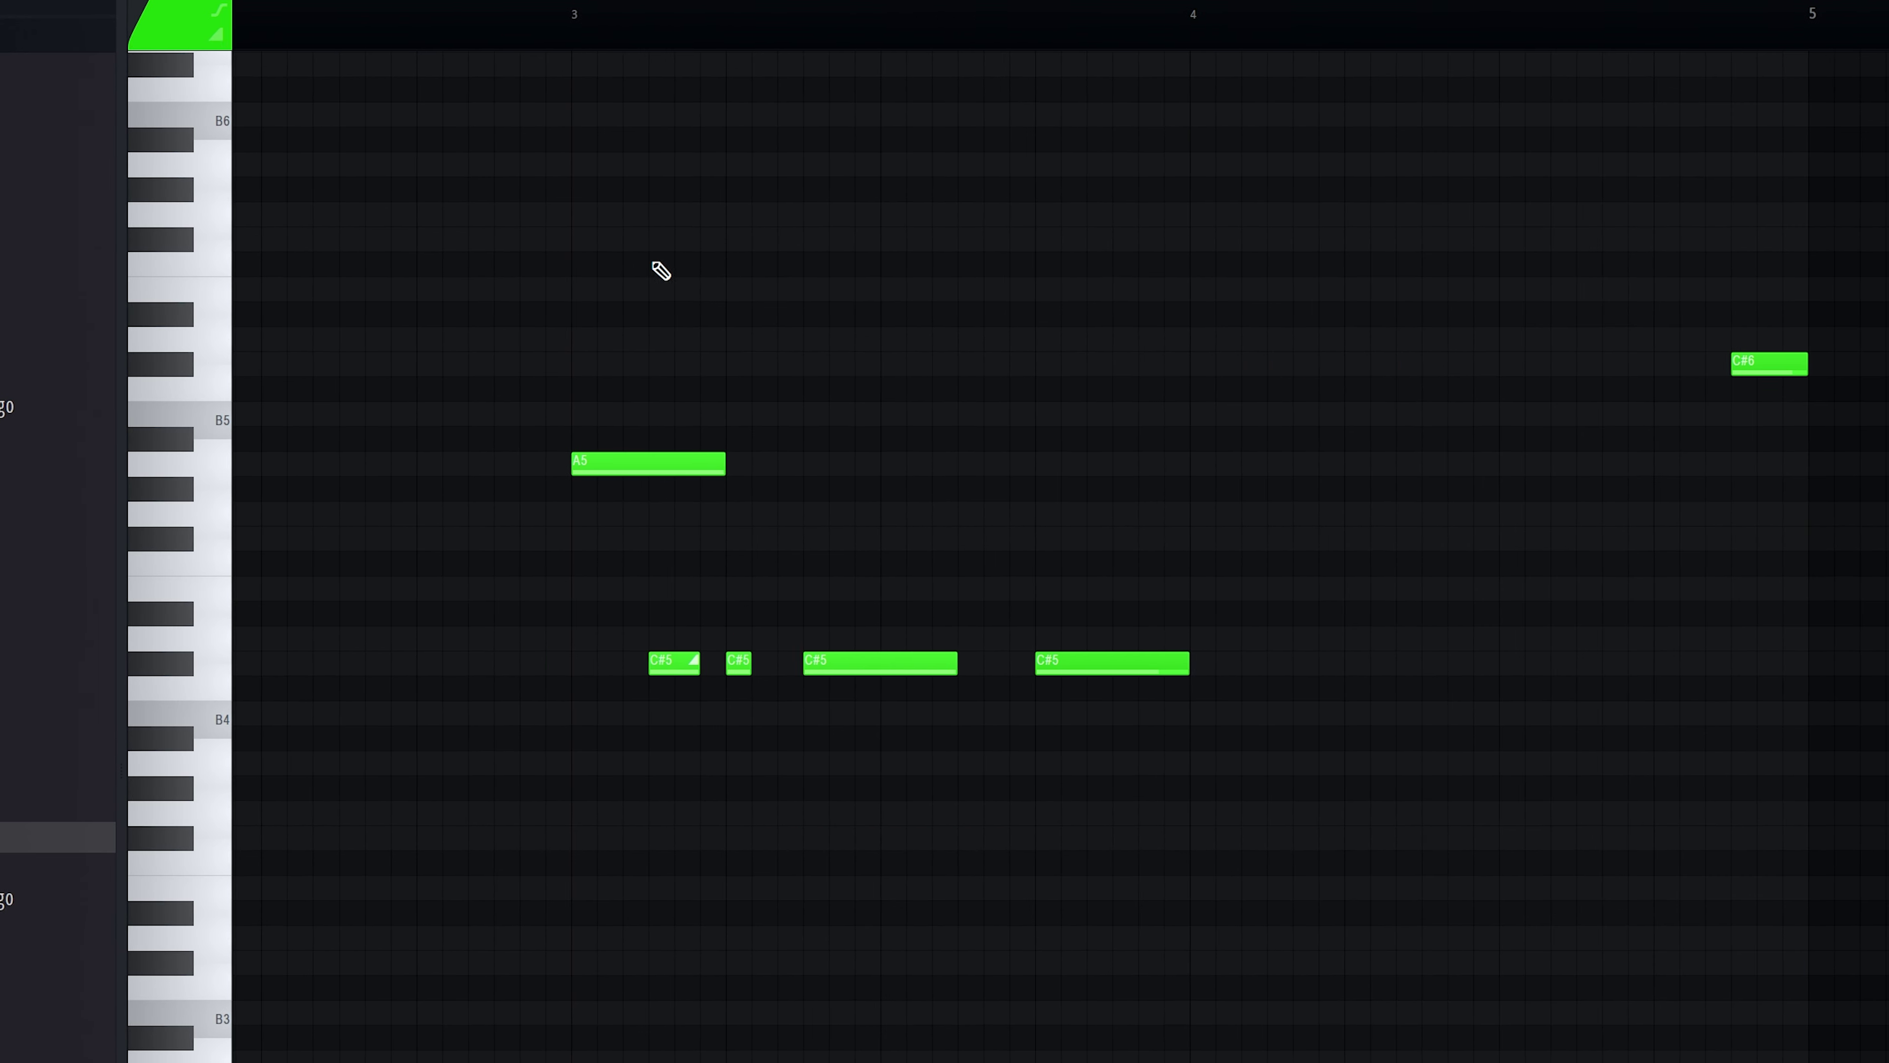
pyautogui.moveTo(517, 443); pyautogui.dragTo(751, 681)
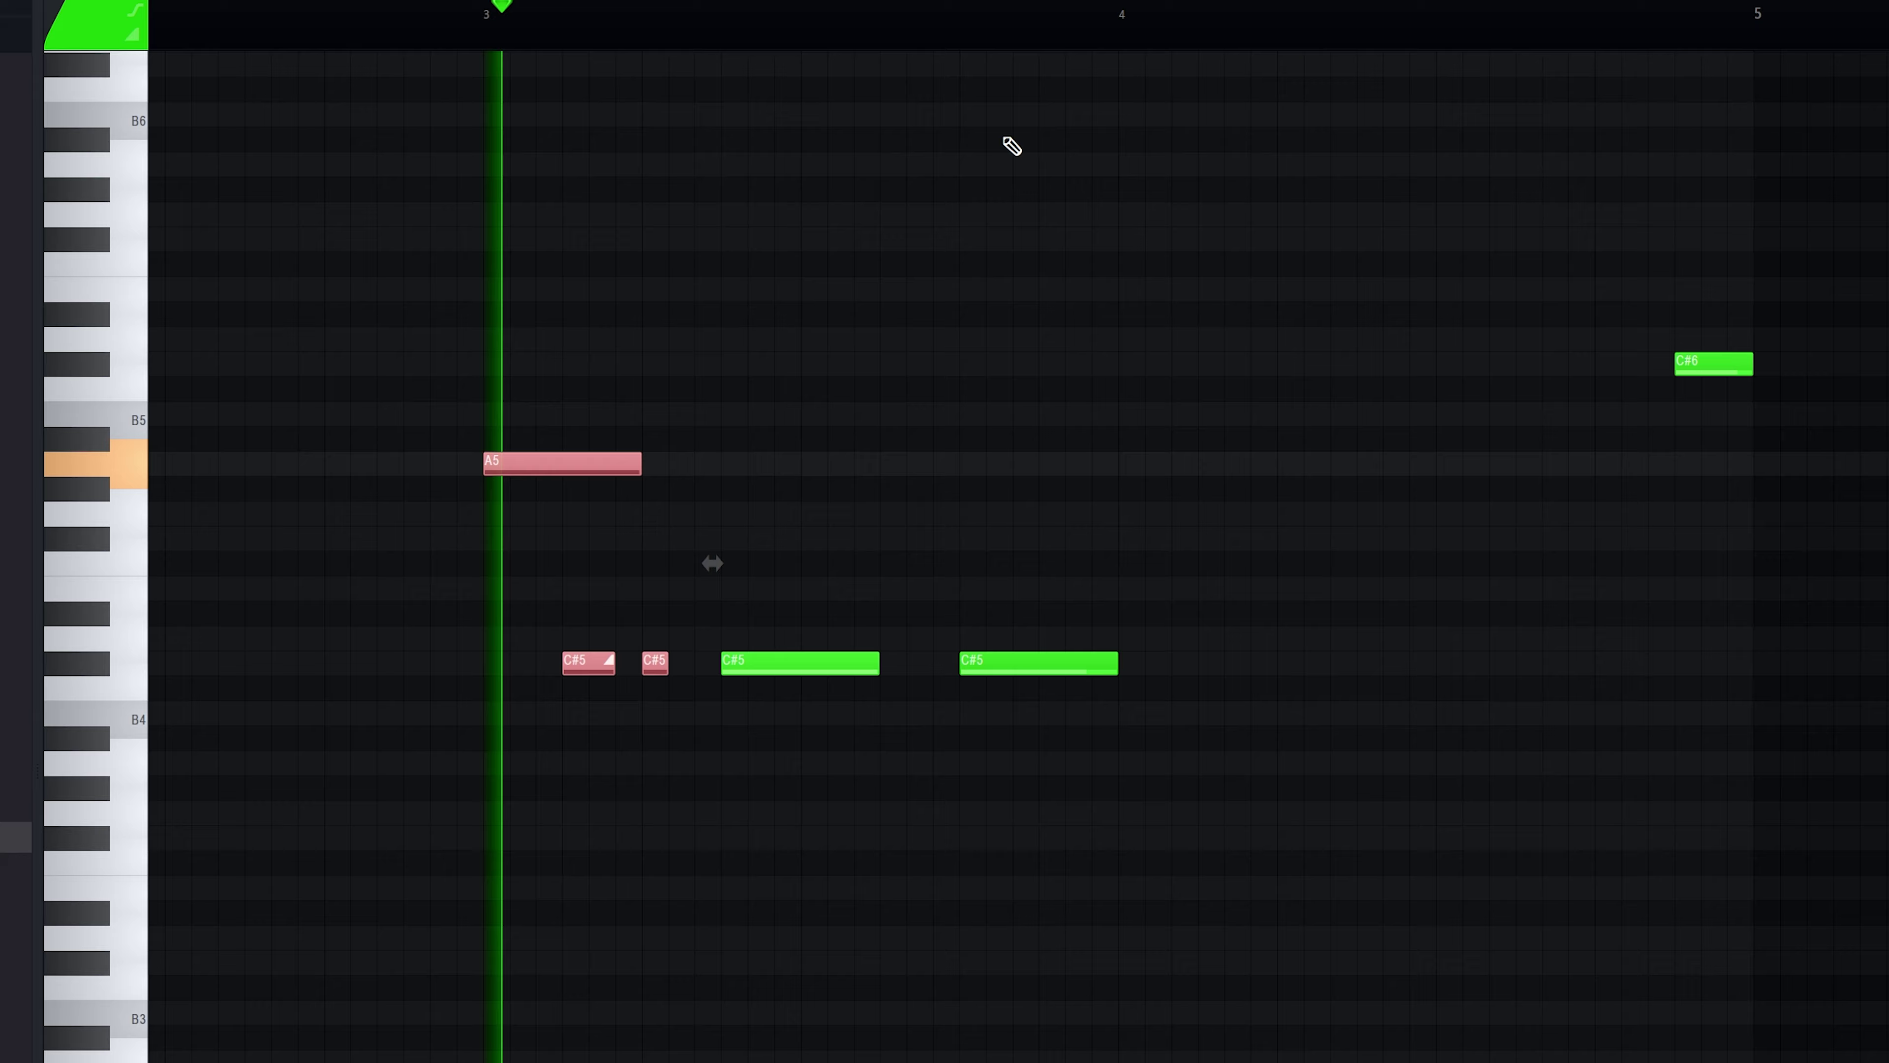
pyautogui.press('space')
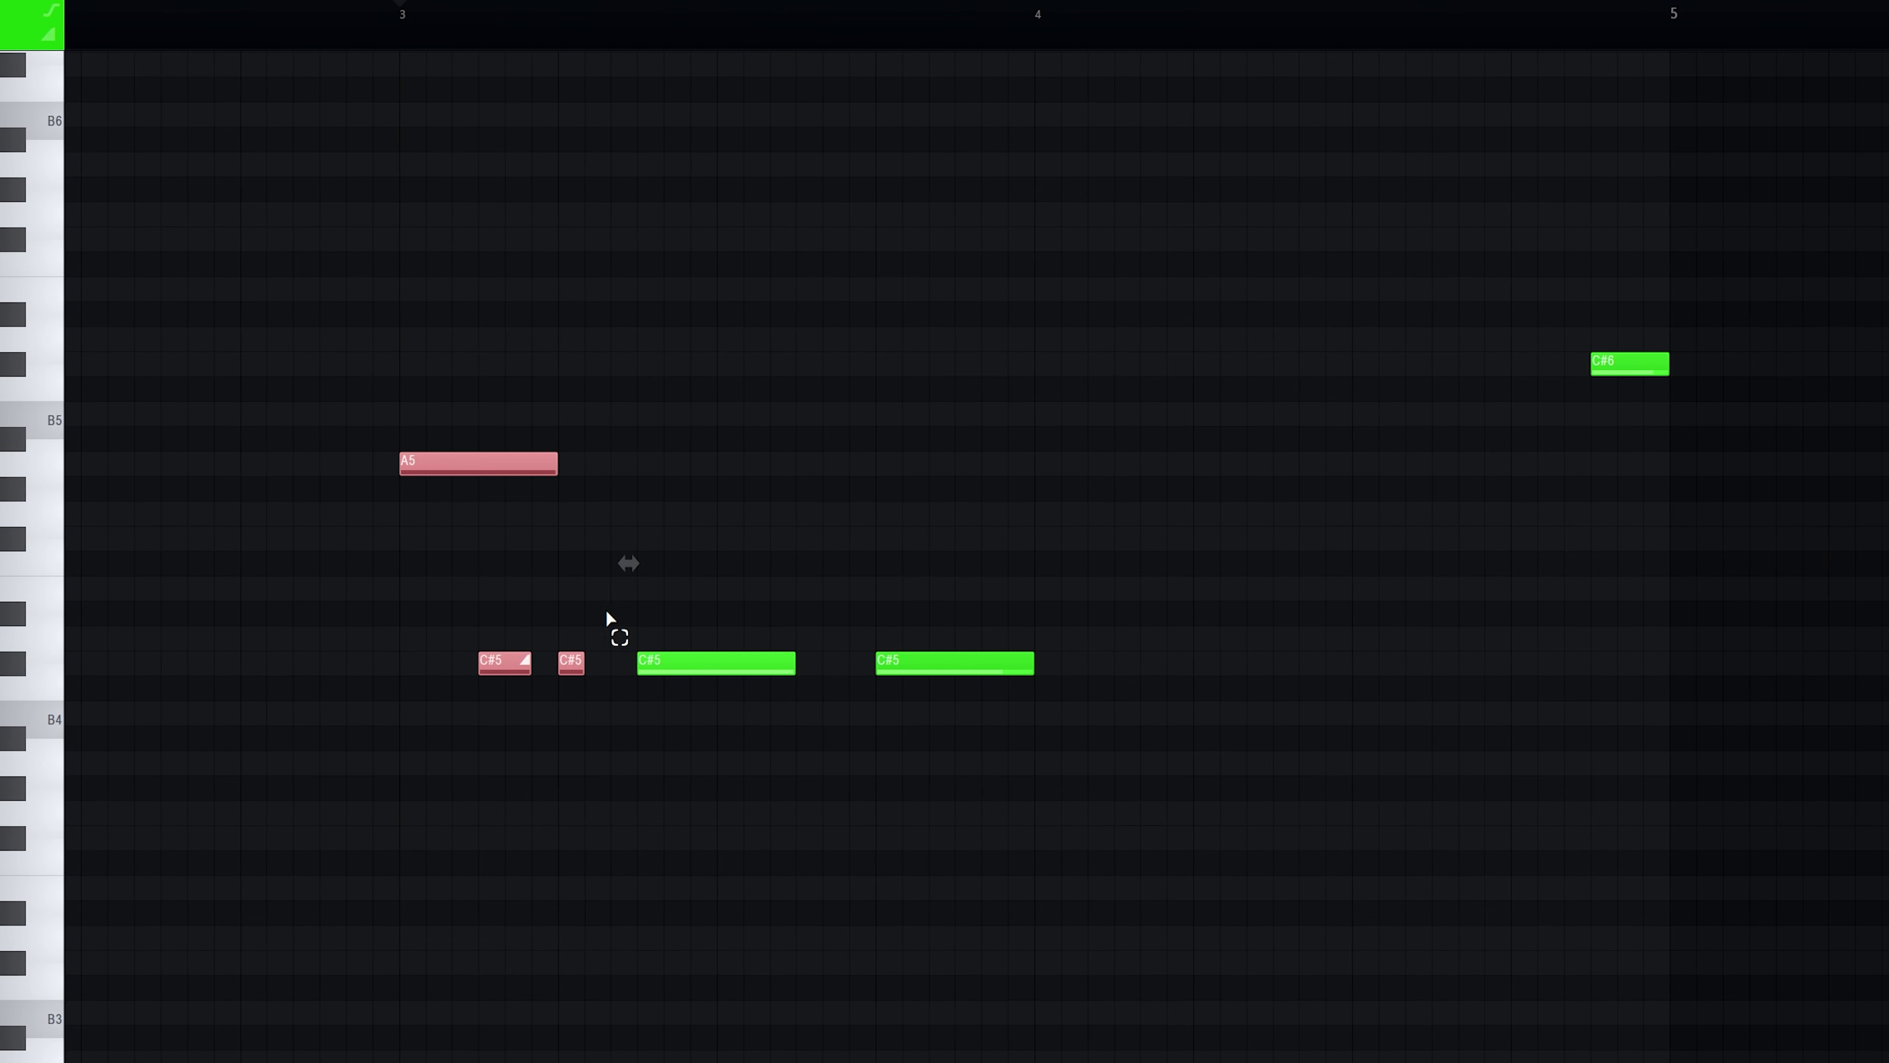
pyautogui.moveTo(638, 629); pyautogui.dragTo(609, 673)
pyautogui.click(794, 642)
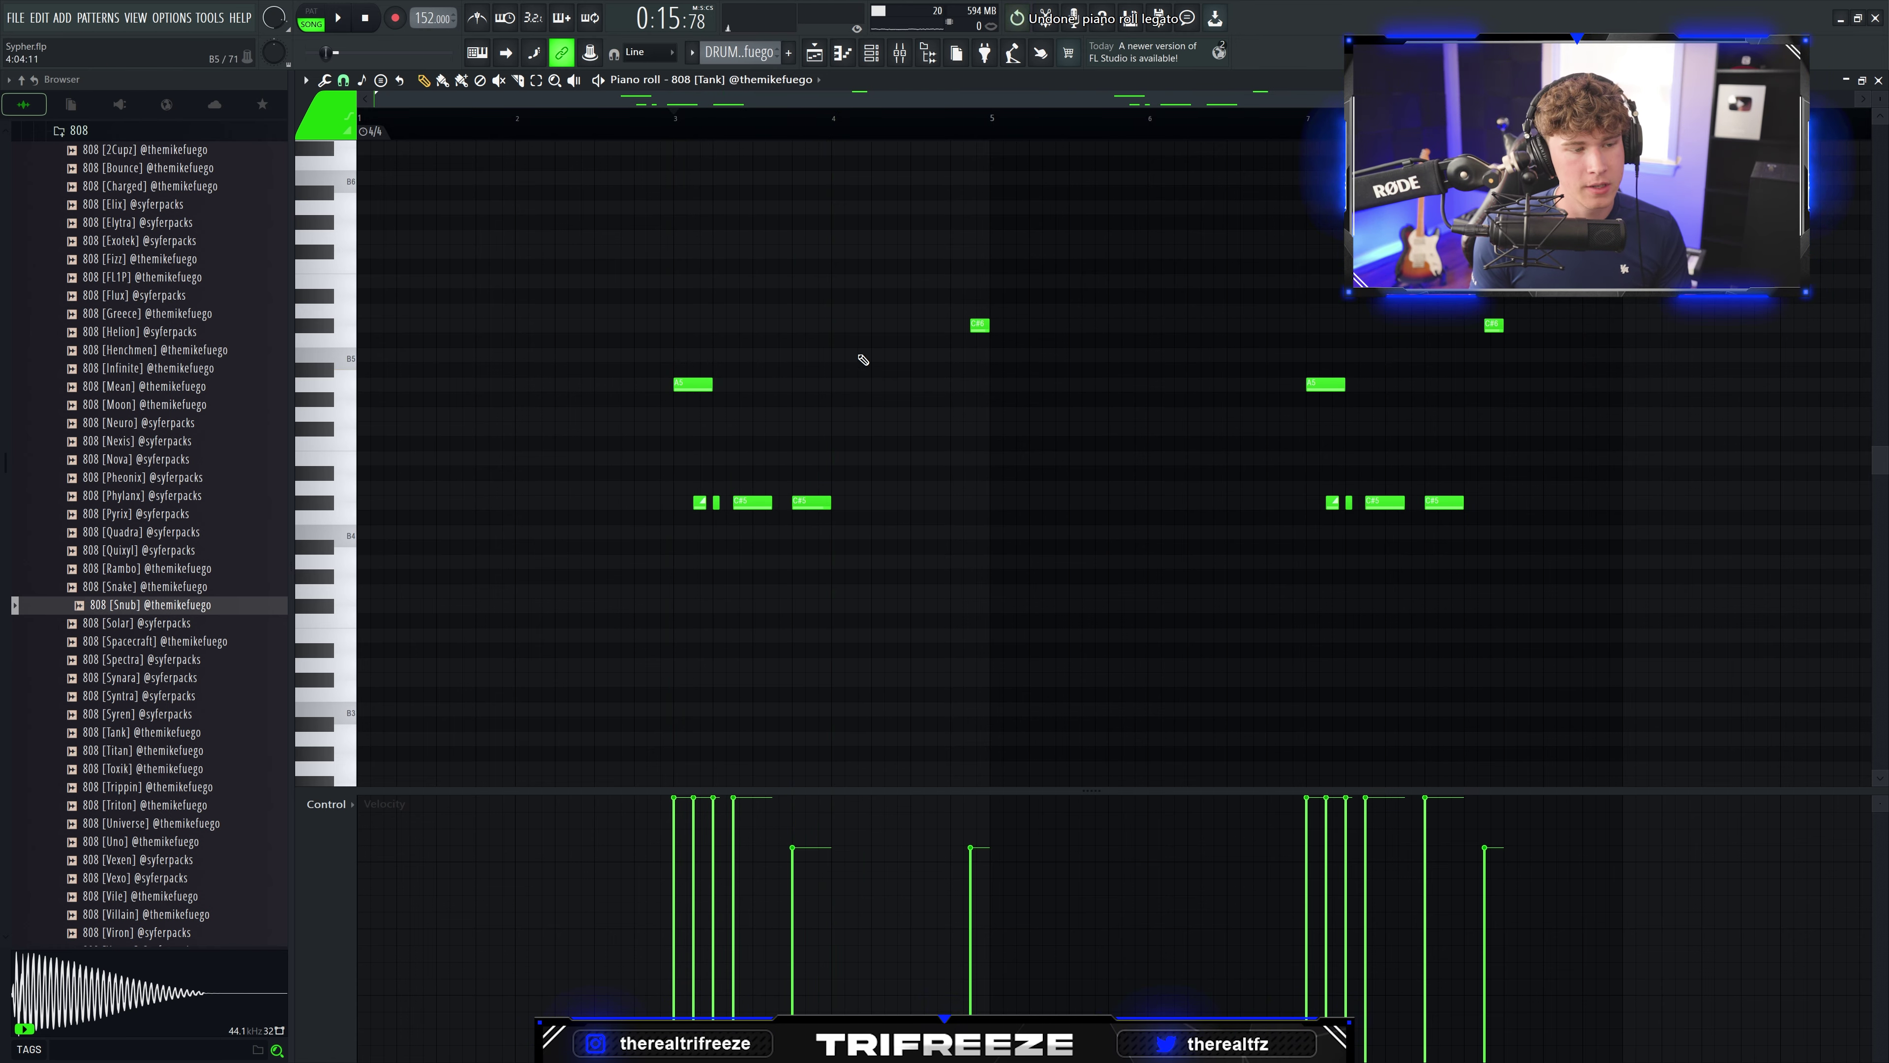
pyautogui.click(1882, 81)
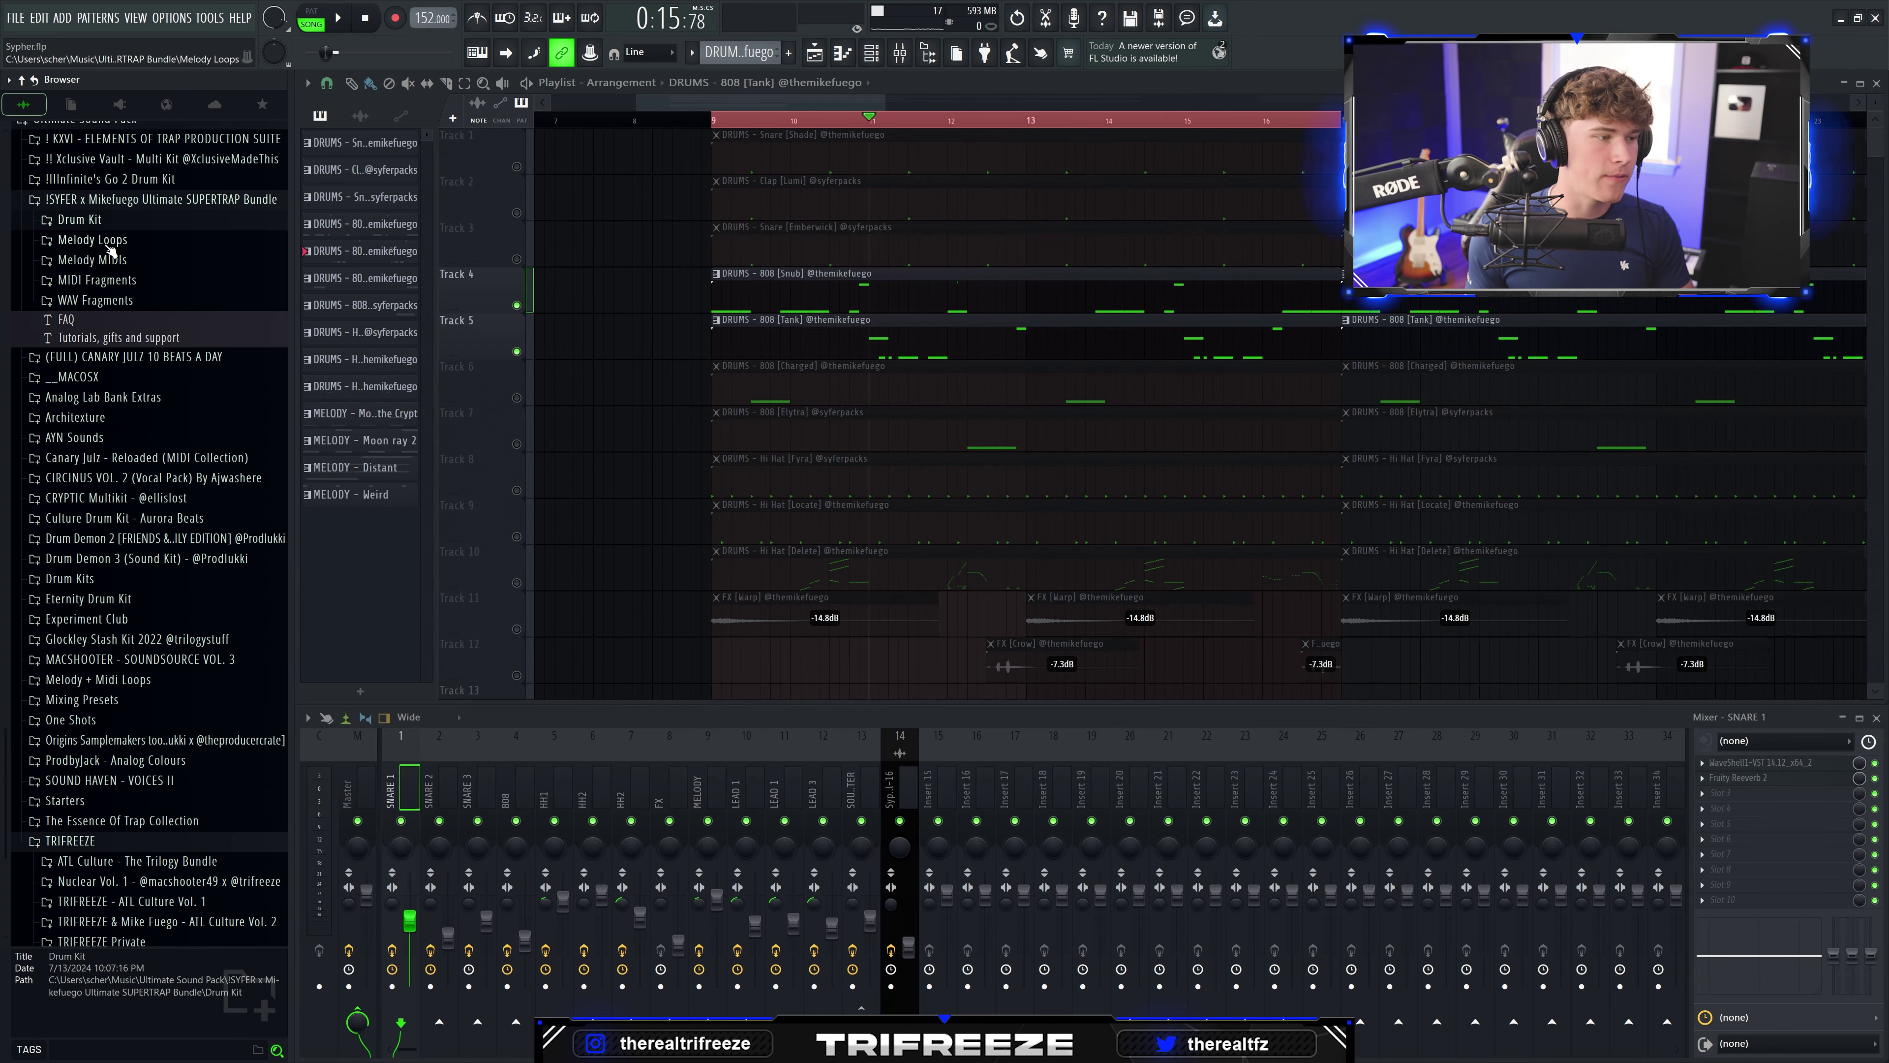
# Step: Import the "1 - simple" fragment from MIDI Fragments > FL STUDIO > 808s > Bar 1 into the 808 [Tank] pattern, blended with existing data
pyautogui.click(104, 279)
pyautogui.click(265, 658)
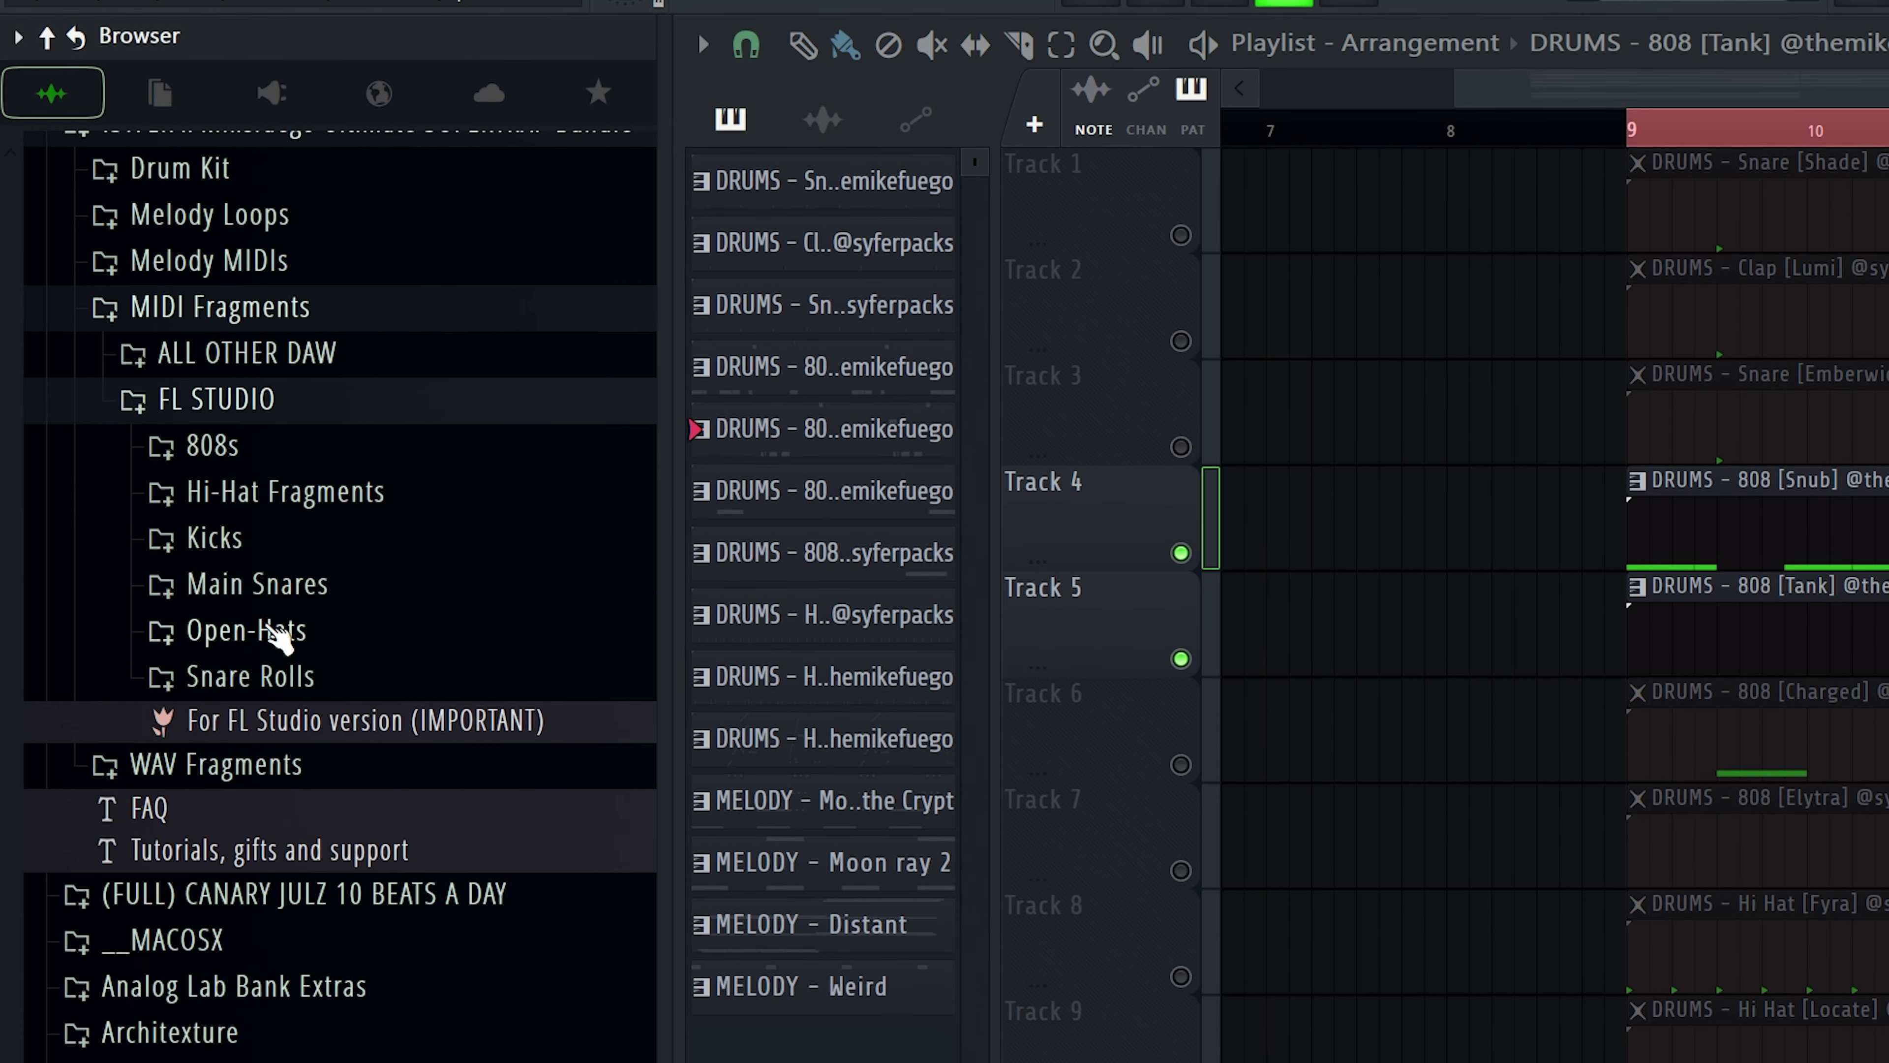
pyautogui.click(286, 446)
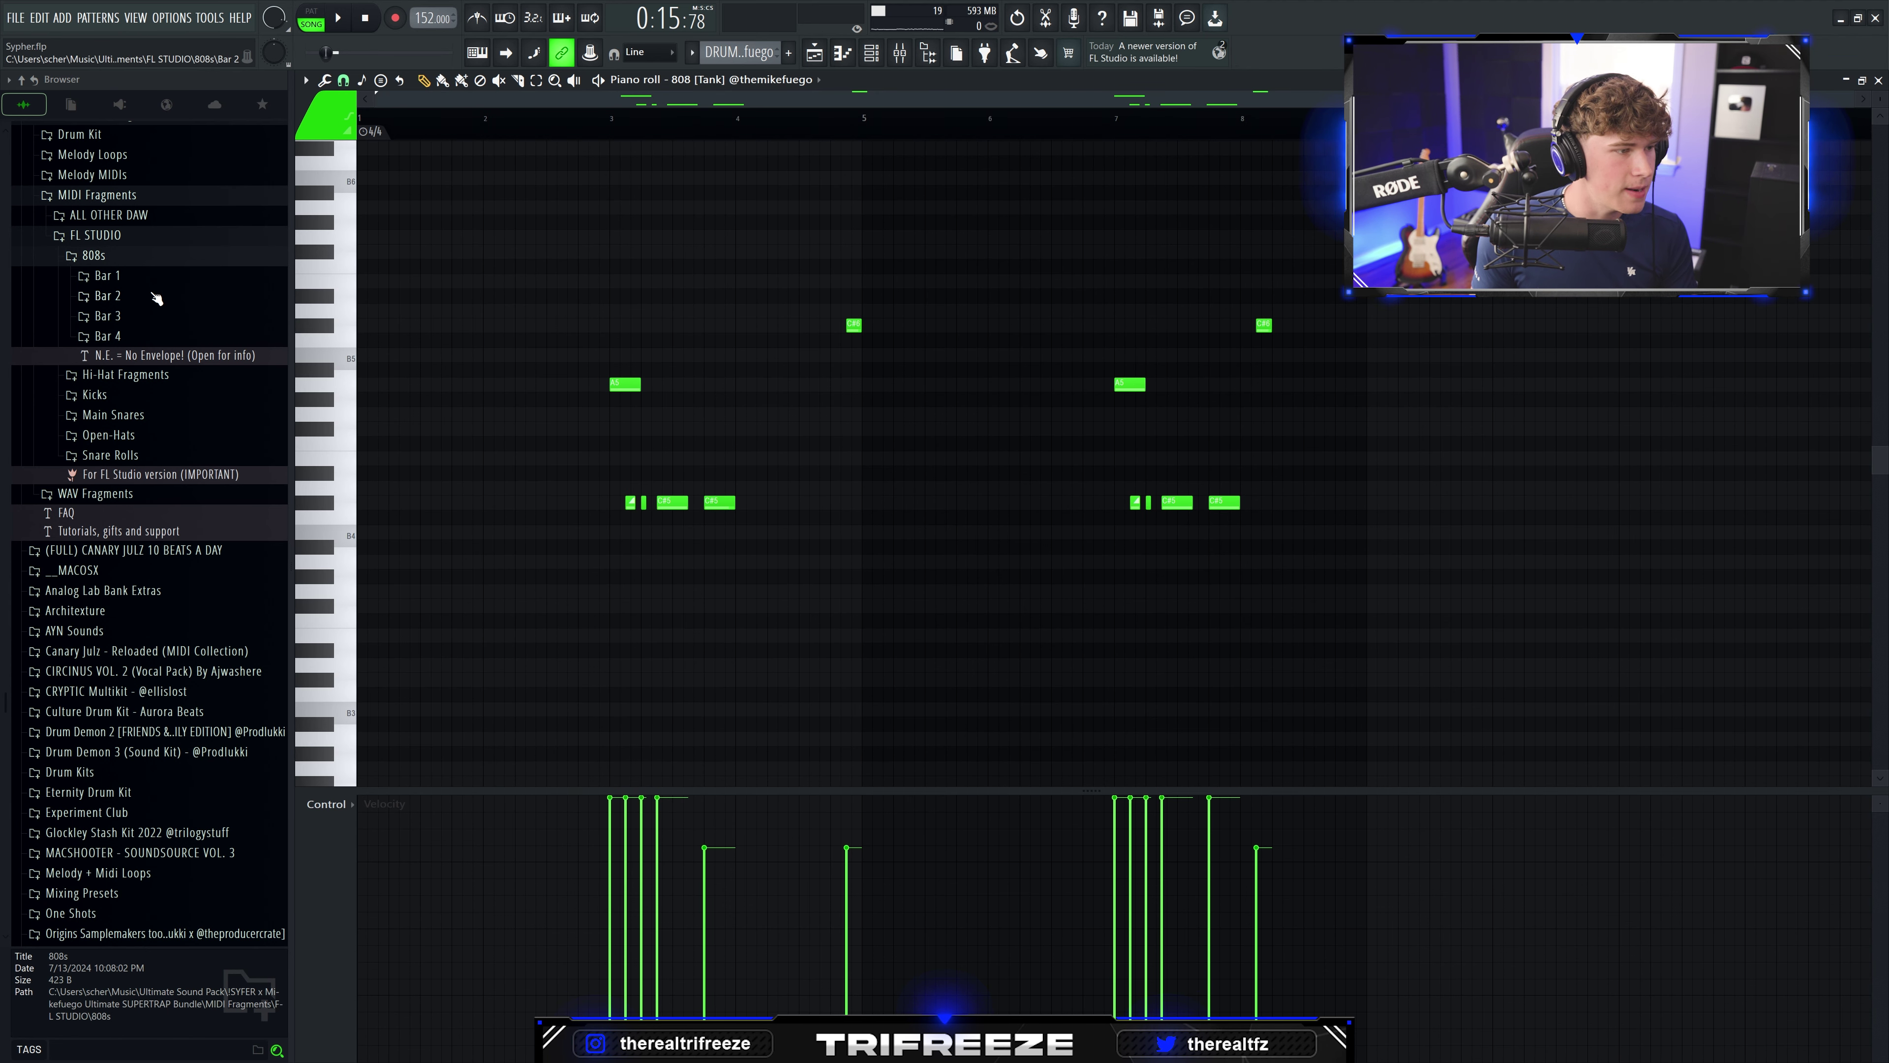
pyautogui.click(148, 277)
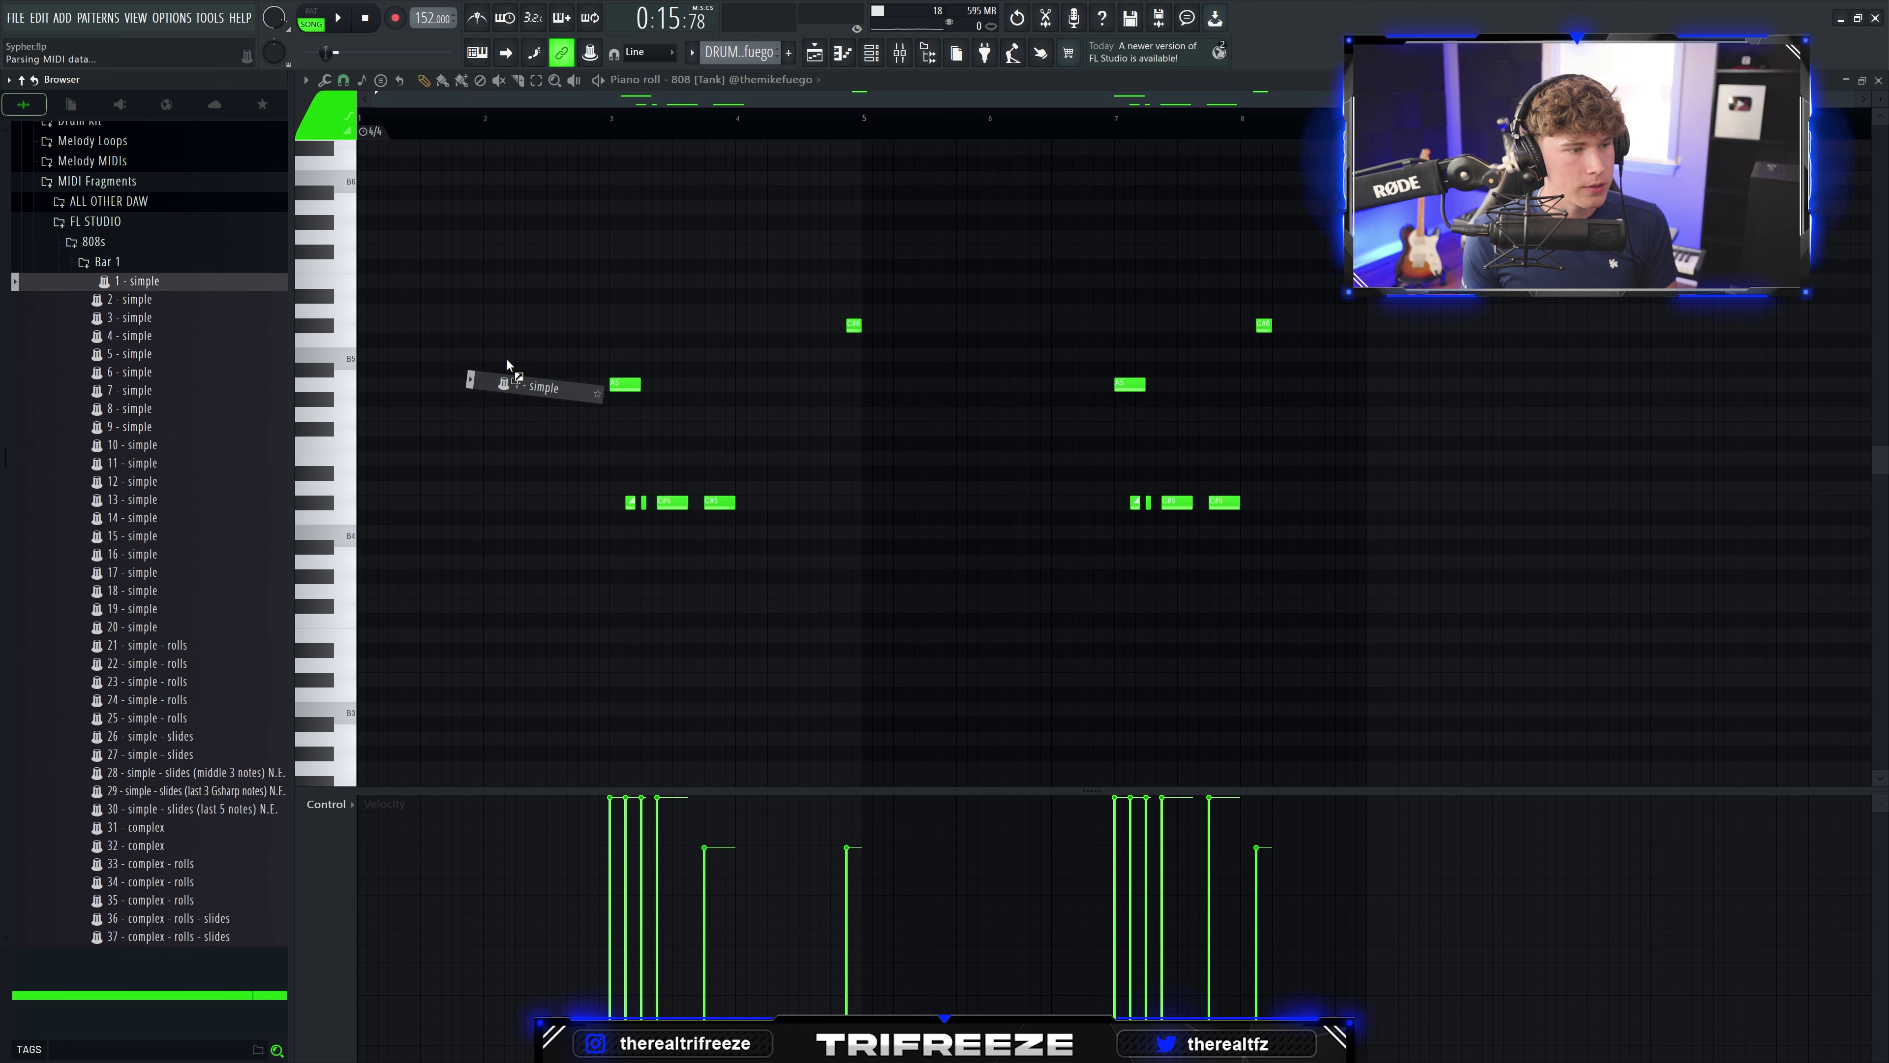
pyautogui.moveTo(508, 365); pyautogui.dragTo(513, 369)
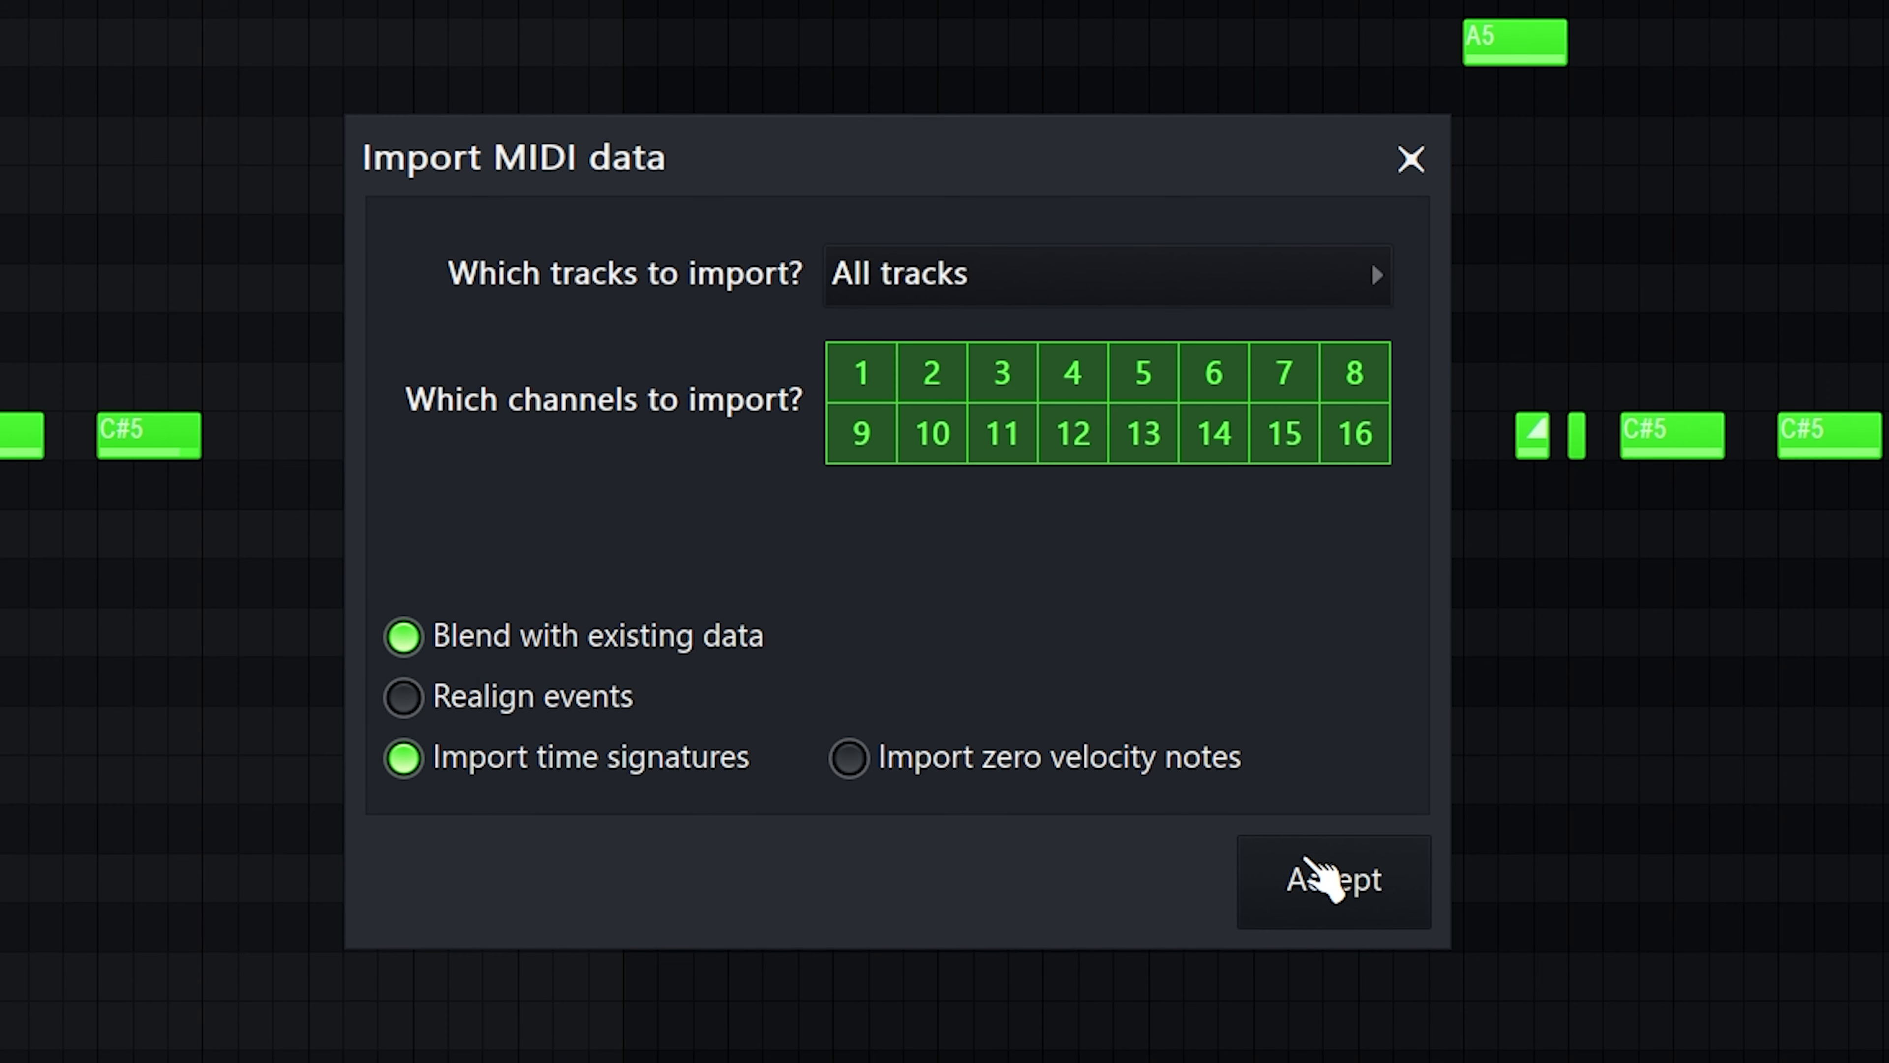
pyautogui.click(1312, 870)
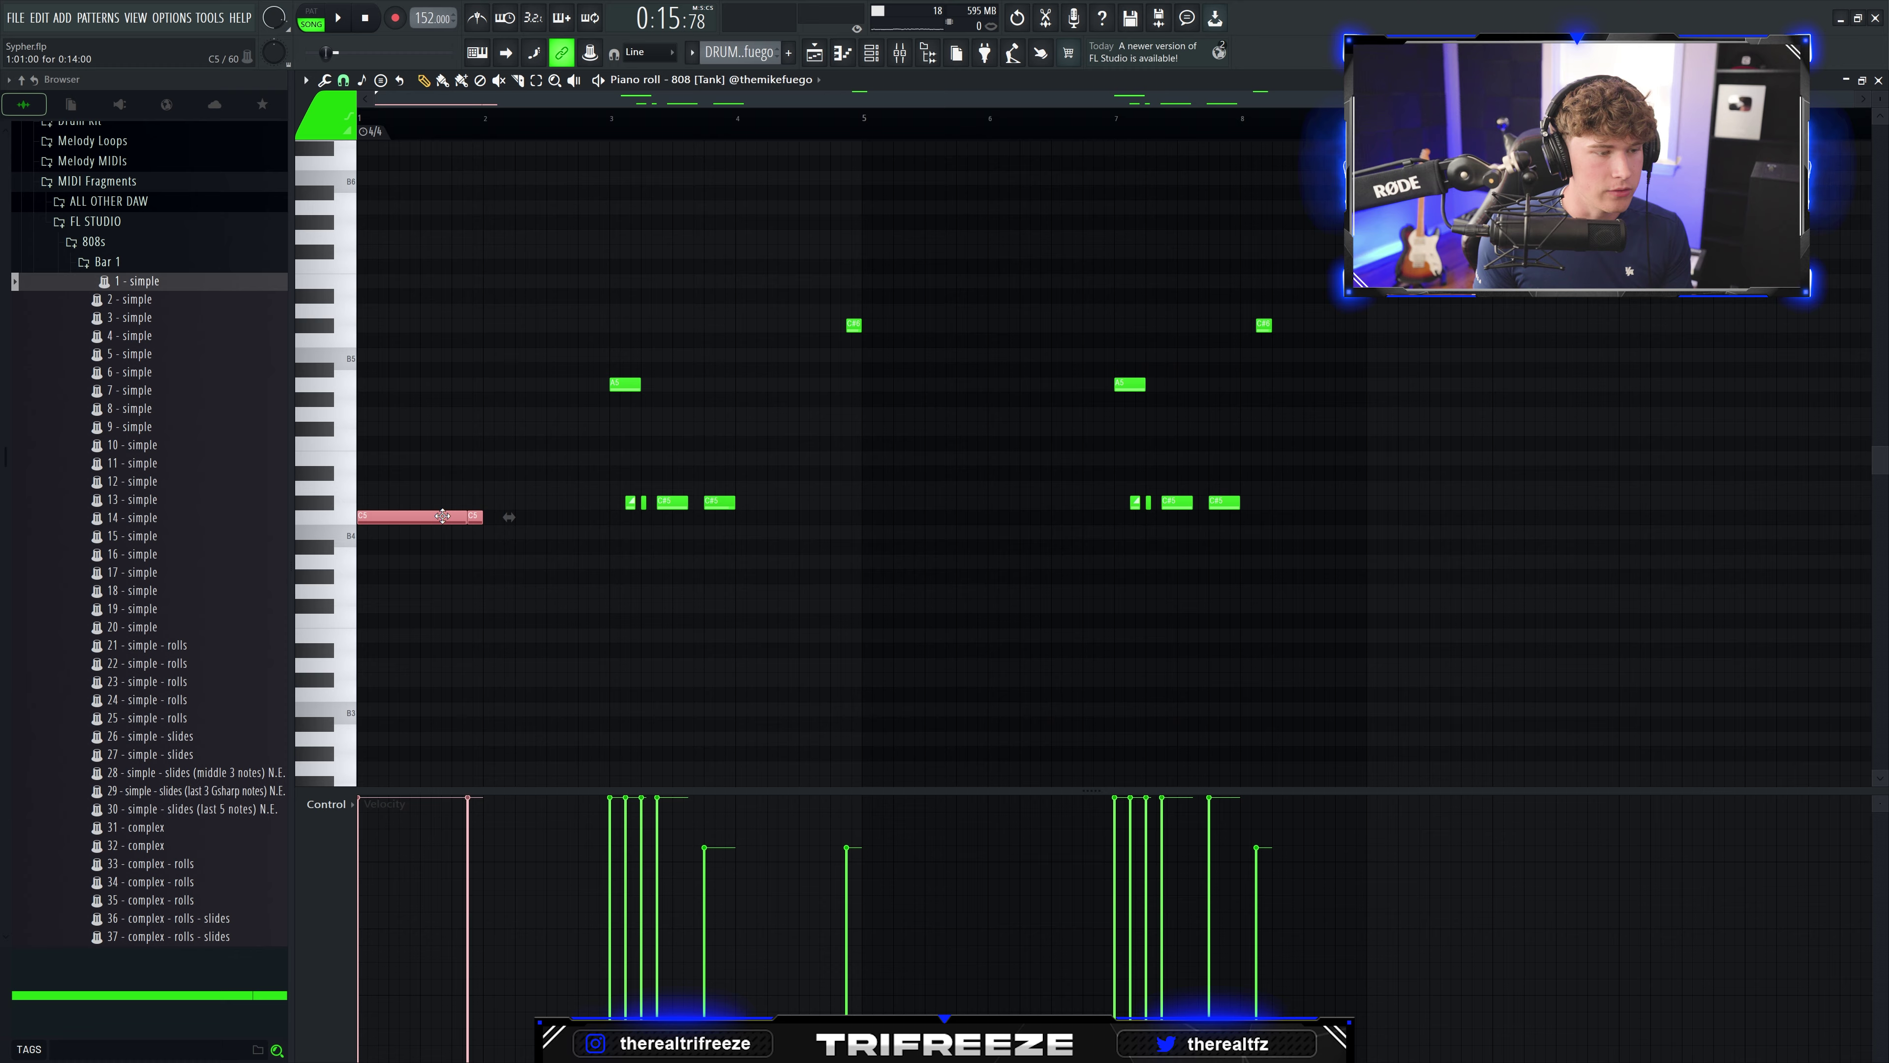
# Step: Import the "39 - complex - slides" Bar 1 fragment into the 808 [Tank] pattern and play it
pyautogui.scroll(-4, 171, 371)
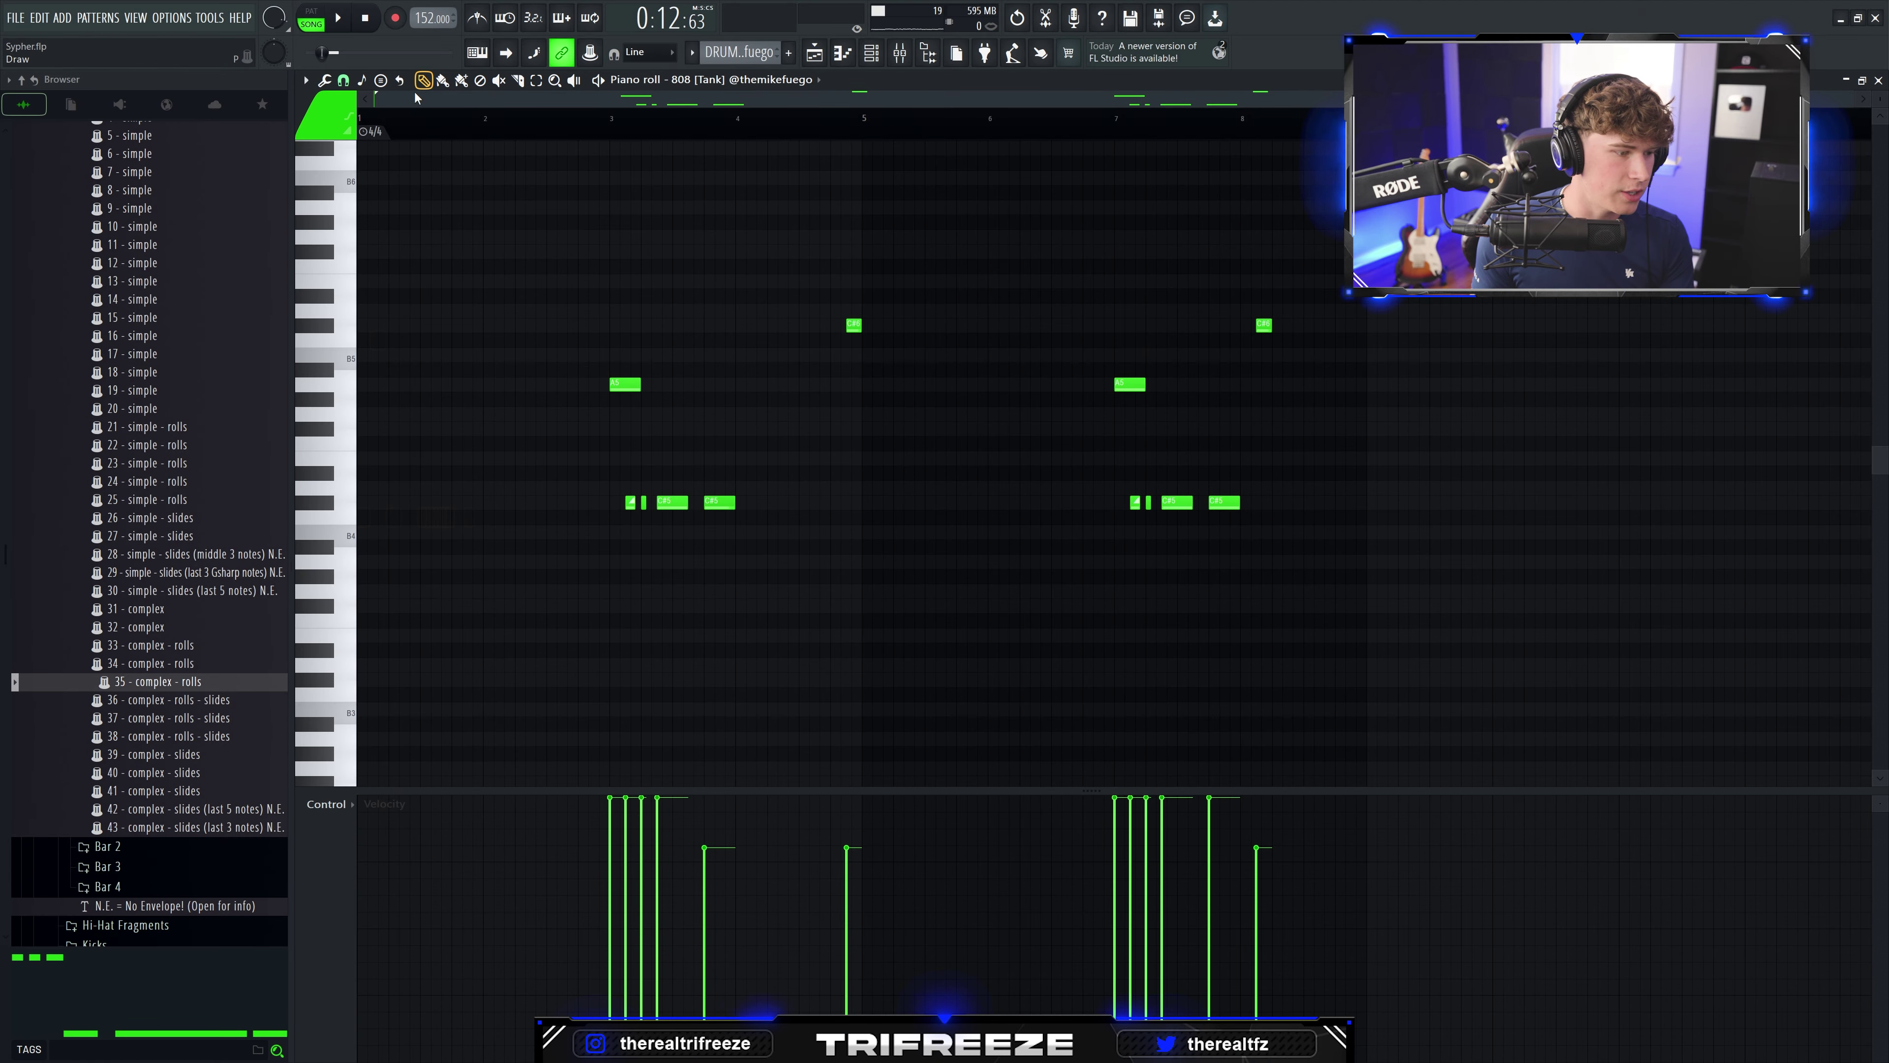
pyautogui.scroll(-4, 163, 446)
pyautogui.moveTo(164, 536); pyautogui.dragTo(840, 571)
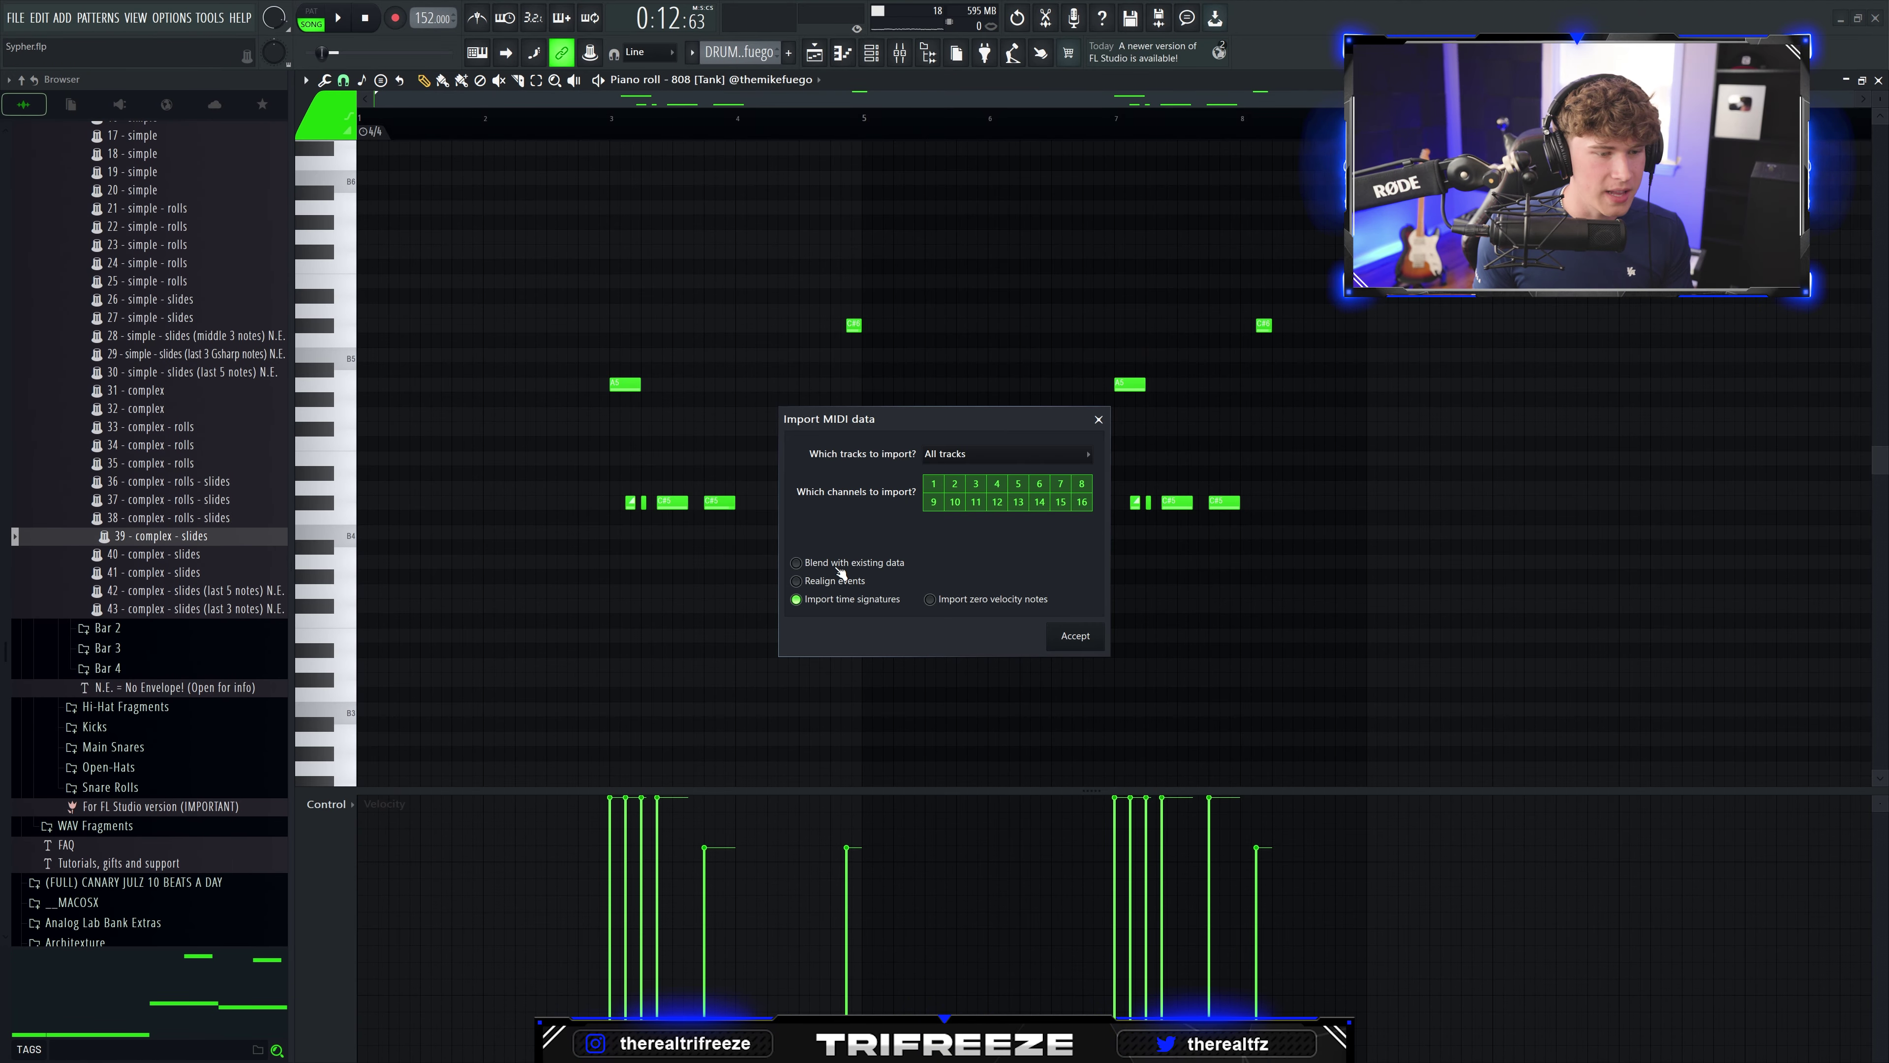
pyautogui.click(1075, 636)
pyautogui.press('space')
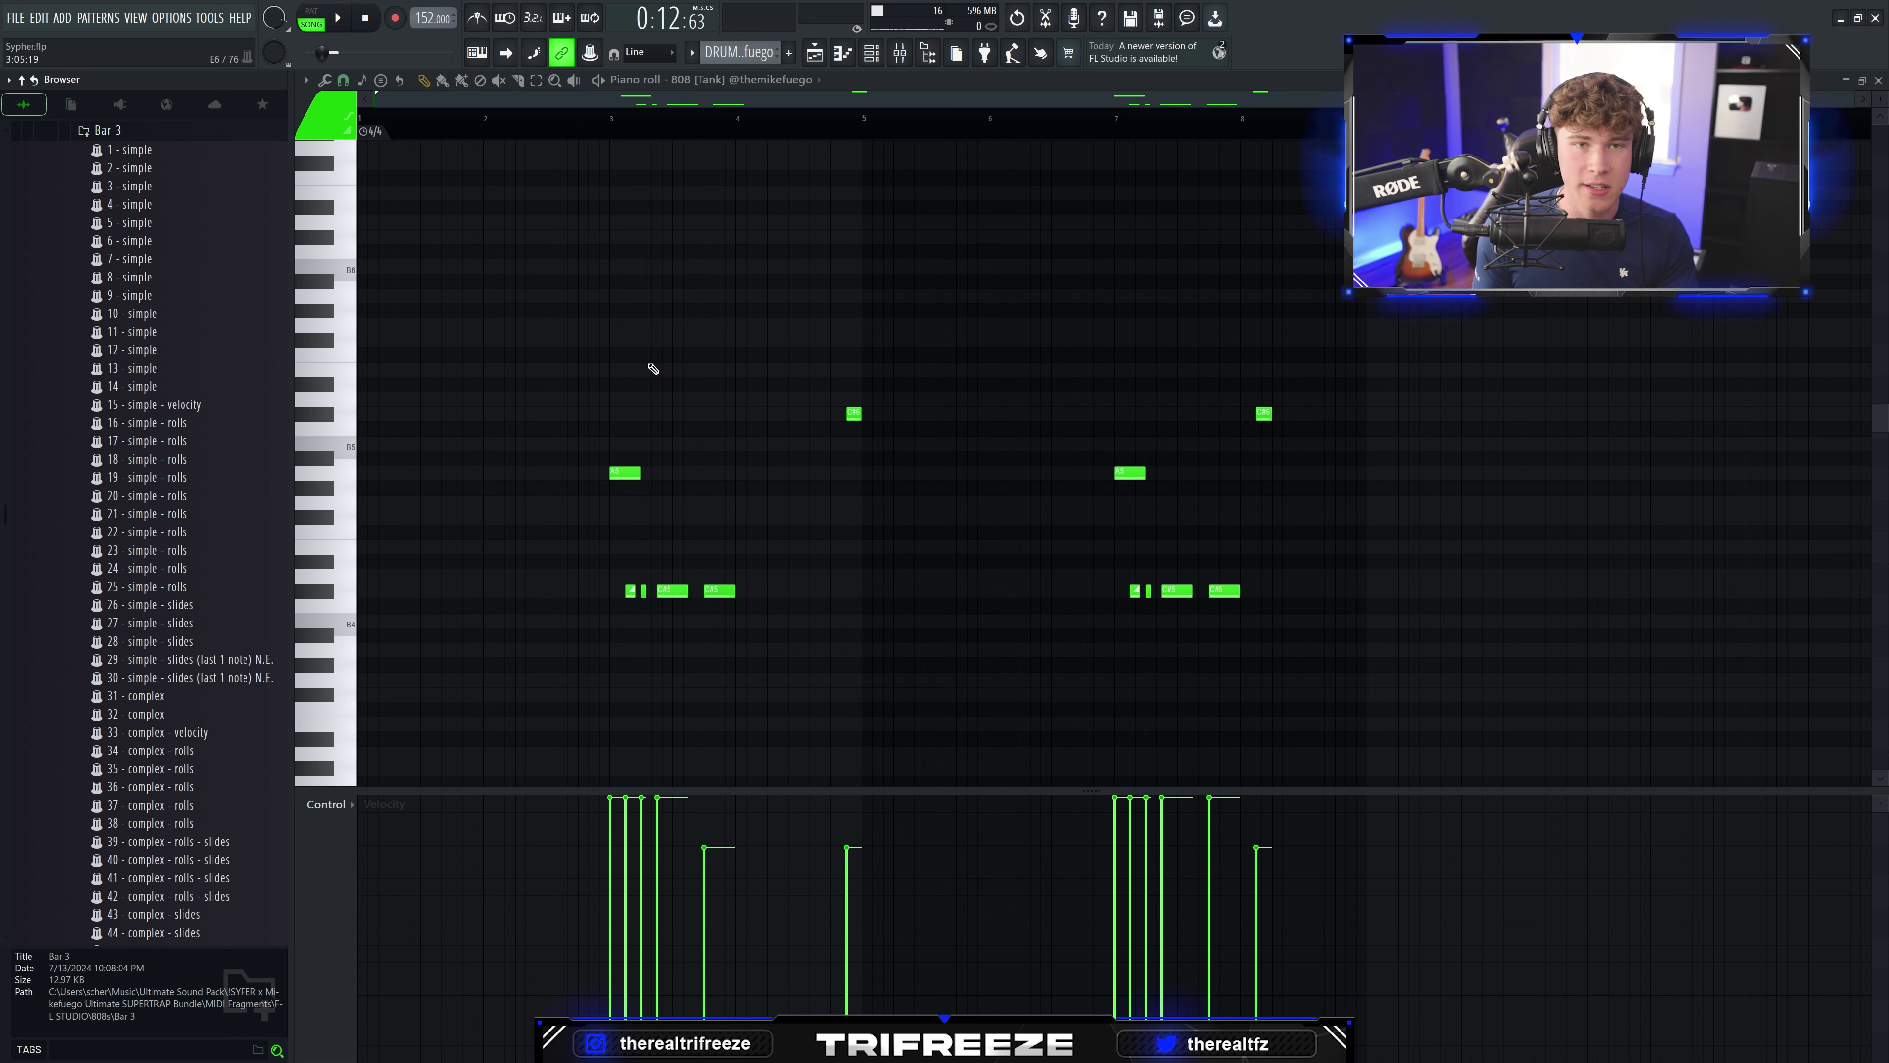
# Step: Import the Bar 3 fragment "34 - complex - rolls" into the 808 [Tank] pattern, blended with existing data, and play it
pyautogui.moveTo(162, 406); pyautogui.dragTo(850, 551)
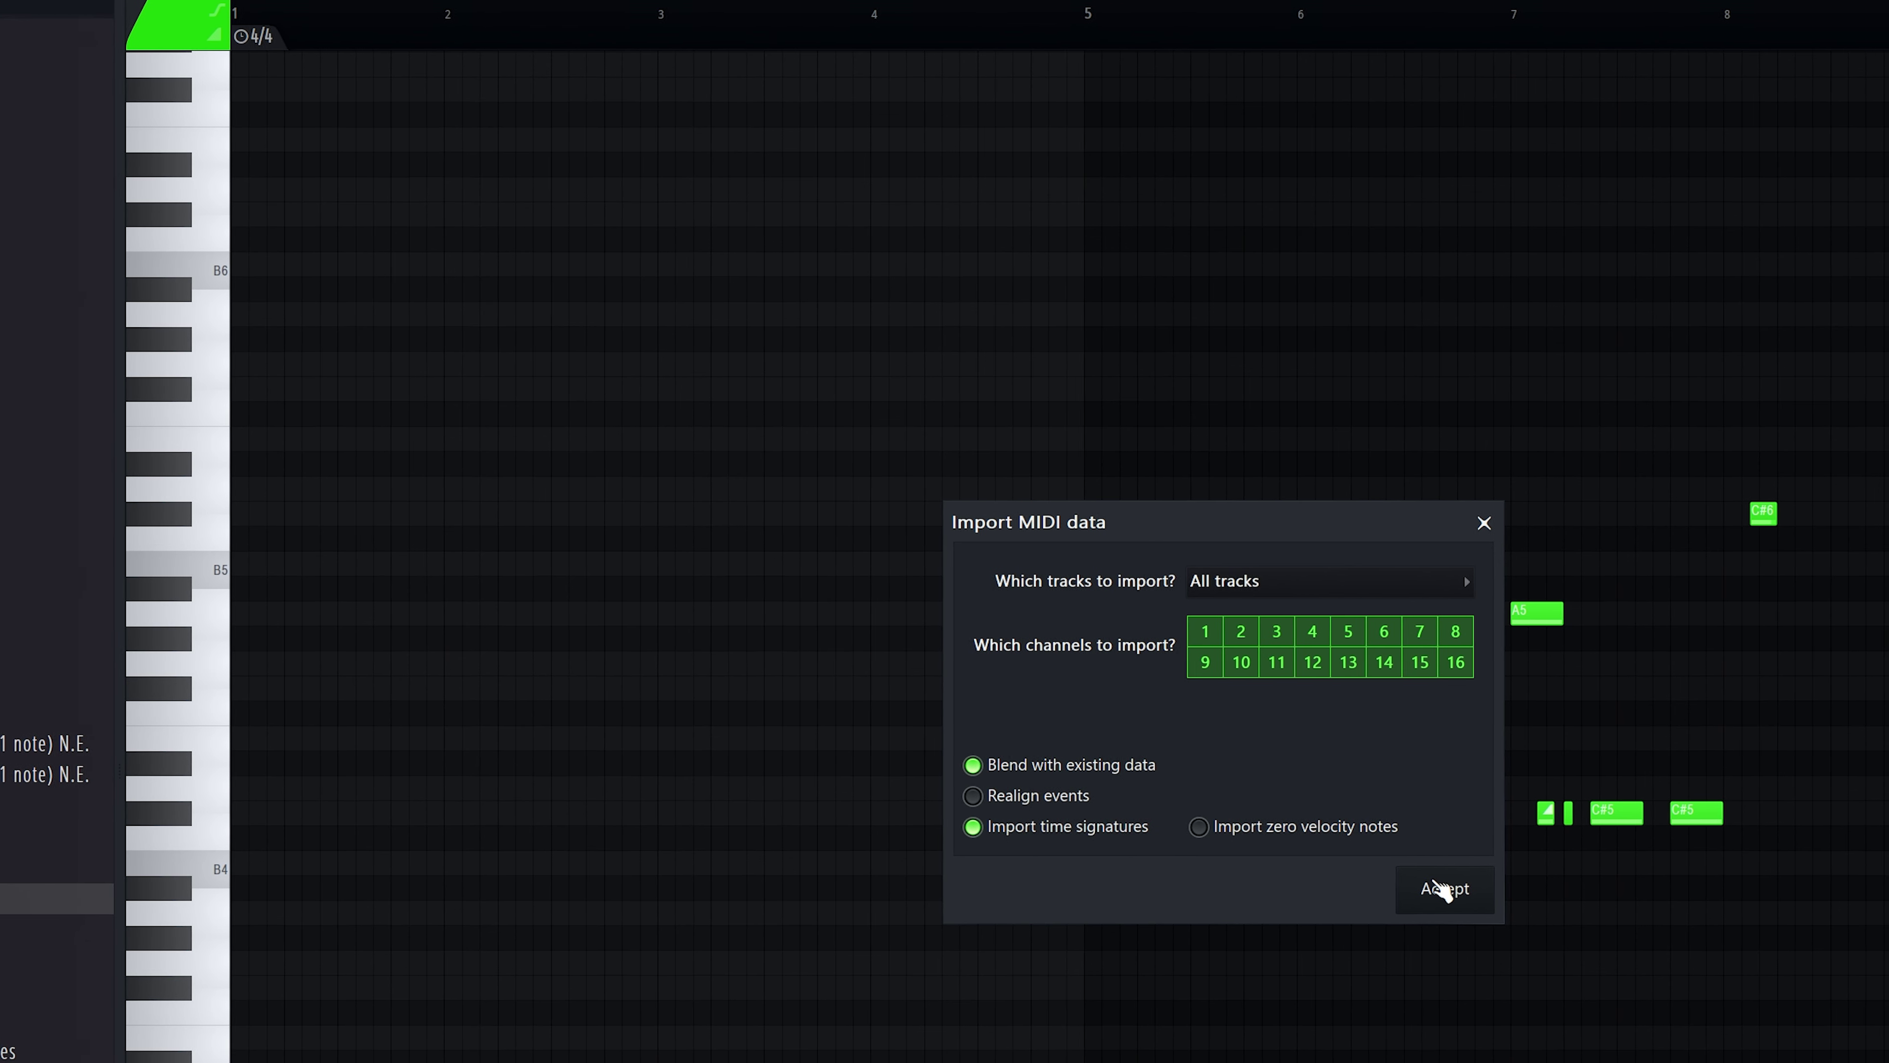
pyautogui.click(1074, 636)
pyautogui.press('space')
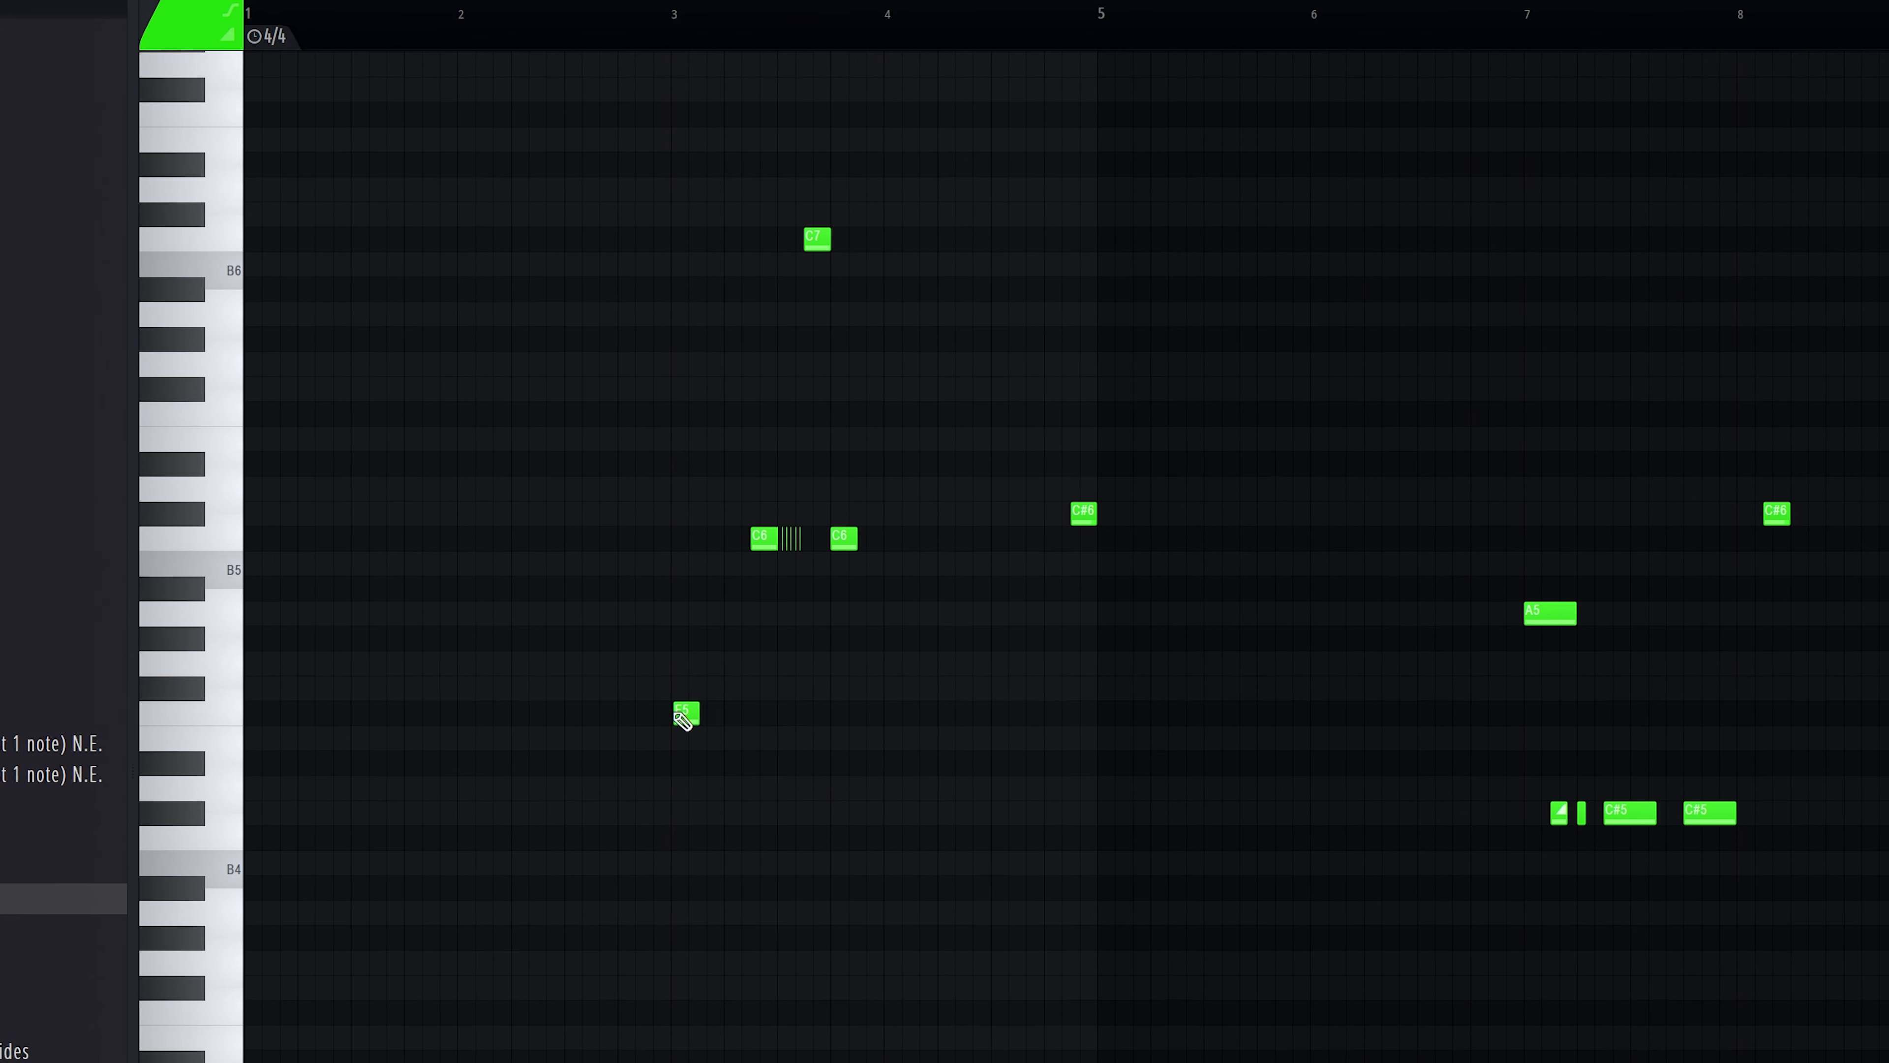
# Step: Lengthen the first imported note in bar 3, transpose it to C#5 and play back the pattern
pyautogui.moveTo(698, 715); pyautogui.dragTo(747, 715)
pyautogui.scroll(2, 719, 720)
pyautogui.moveTo(718, 721); pyautogui.dragTo(713, 778)
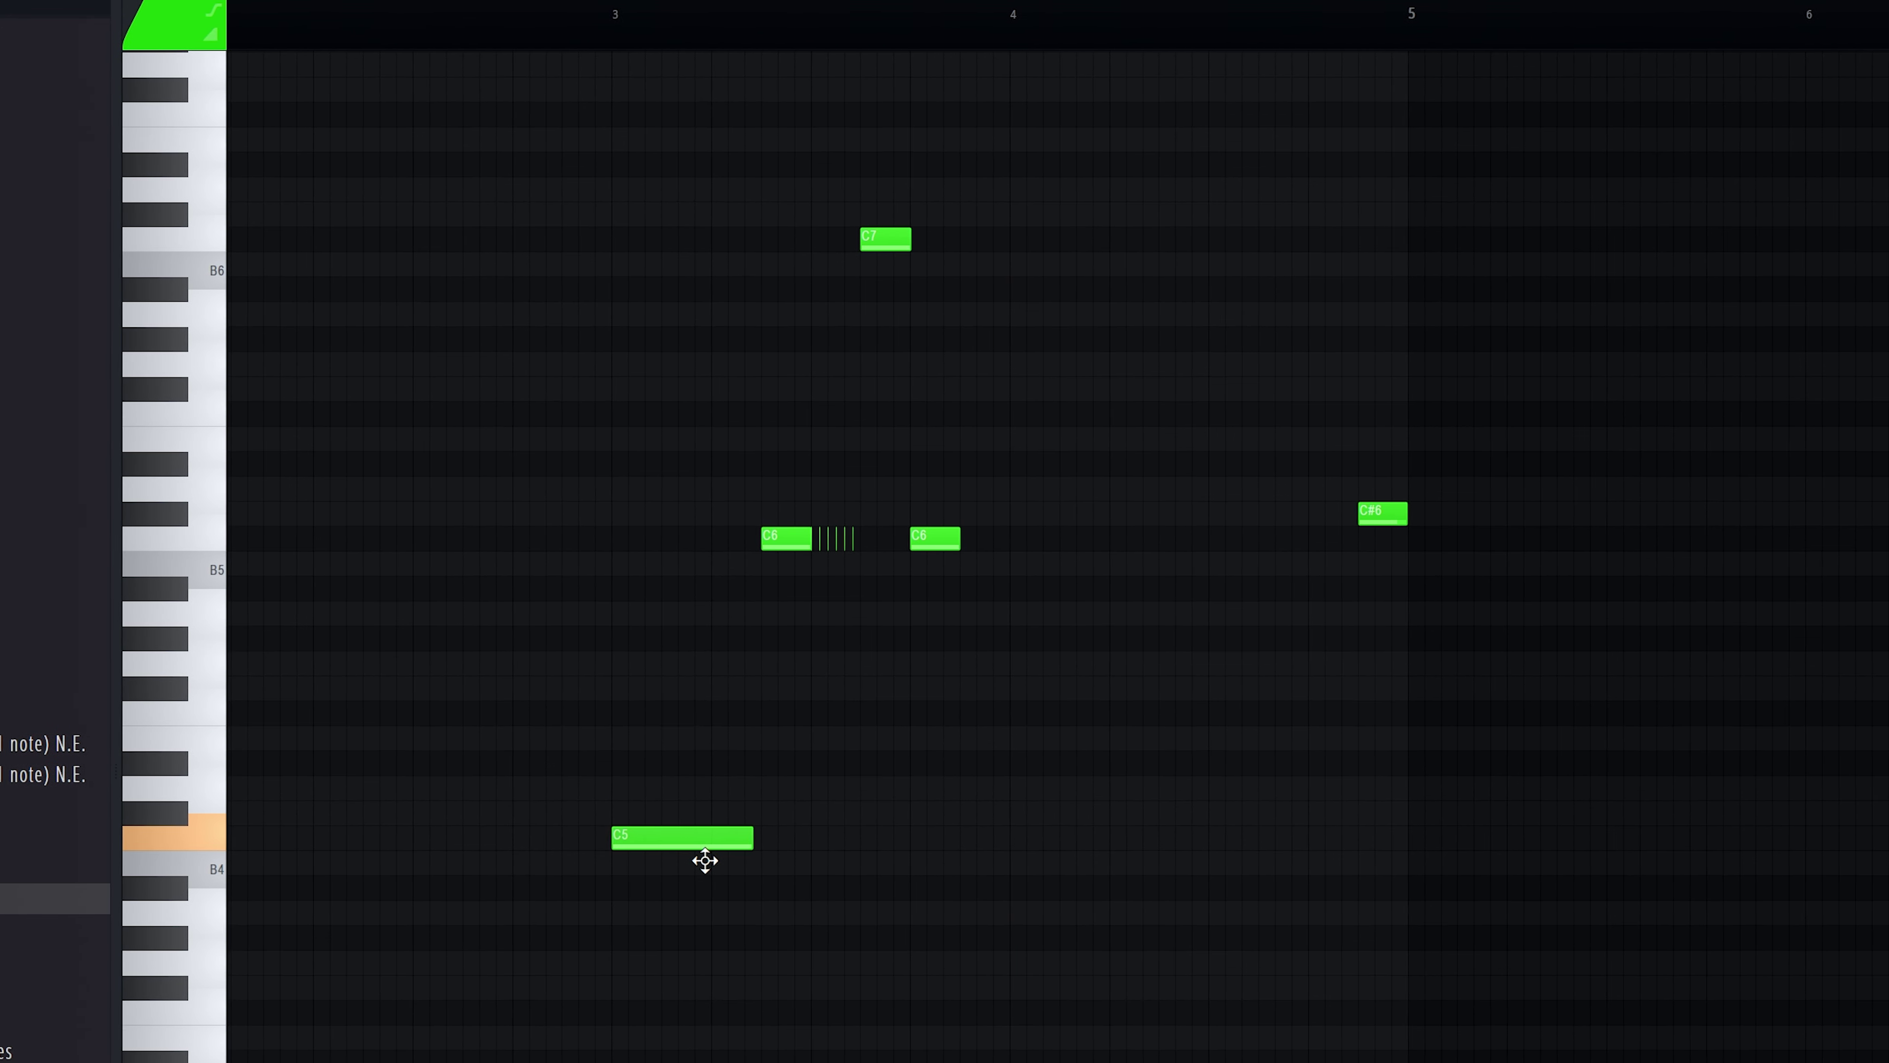
pyautogui.press('space')
pyautogui.scroll(-3, 847, 736)
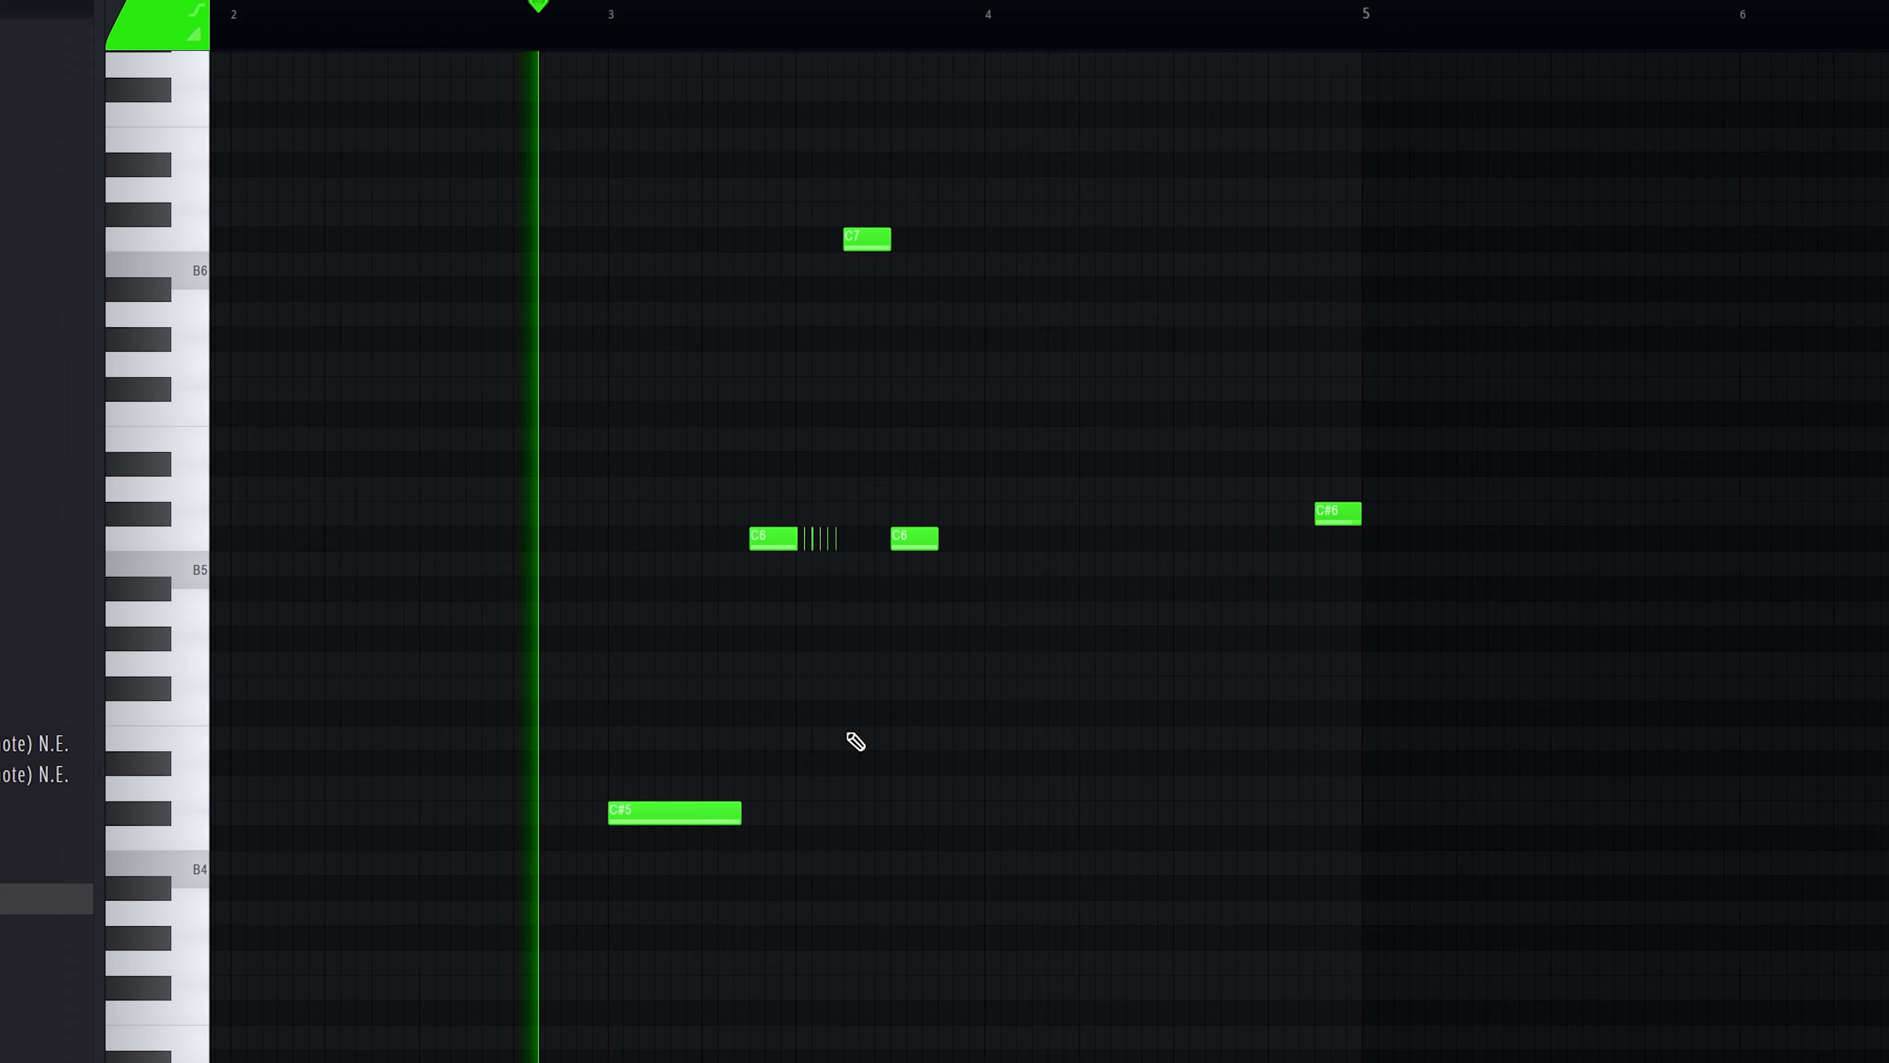
# Step: Restore the original bar 3 notes of the 808 [Tank] pattern from the project history, deselect them and close the piano roll
pyautogui.click(448, 31)
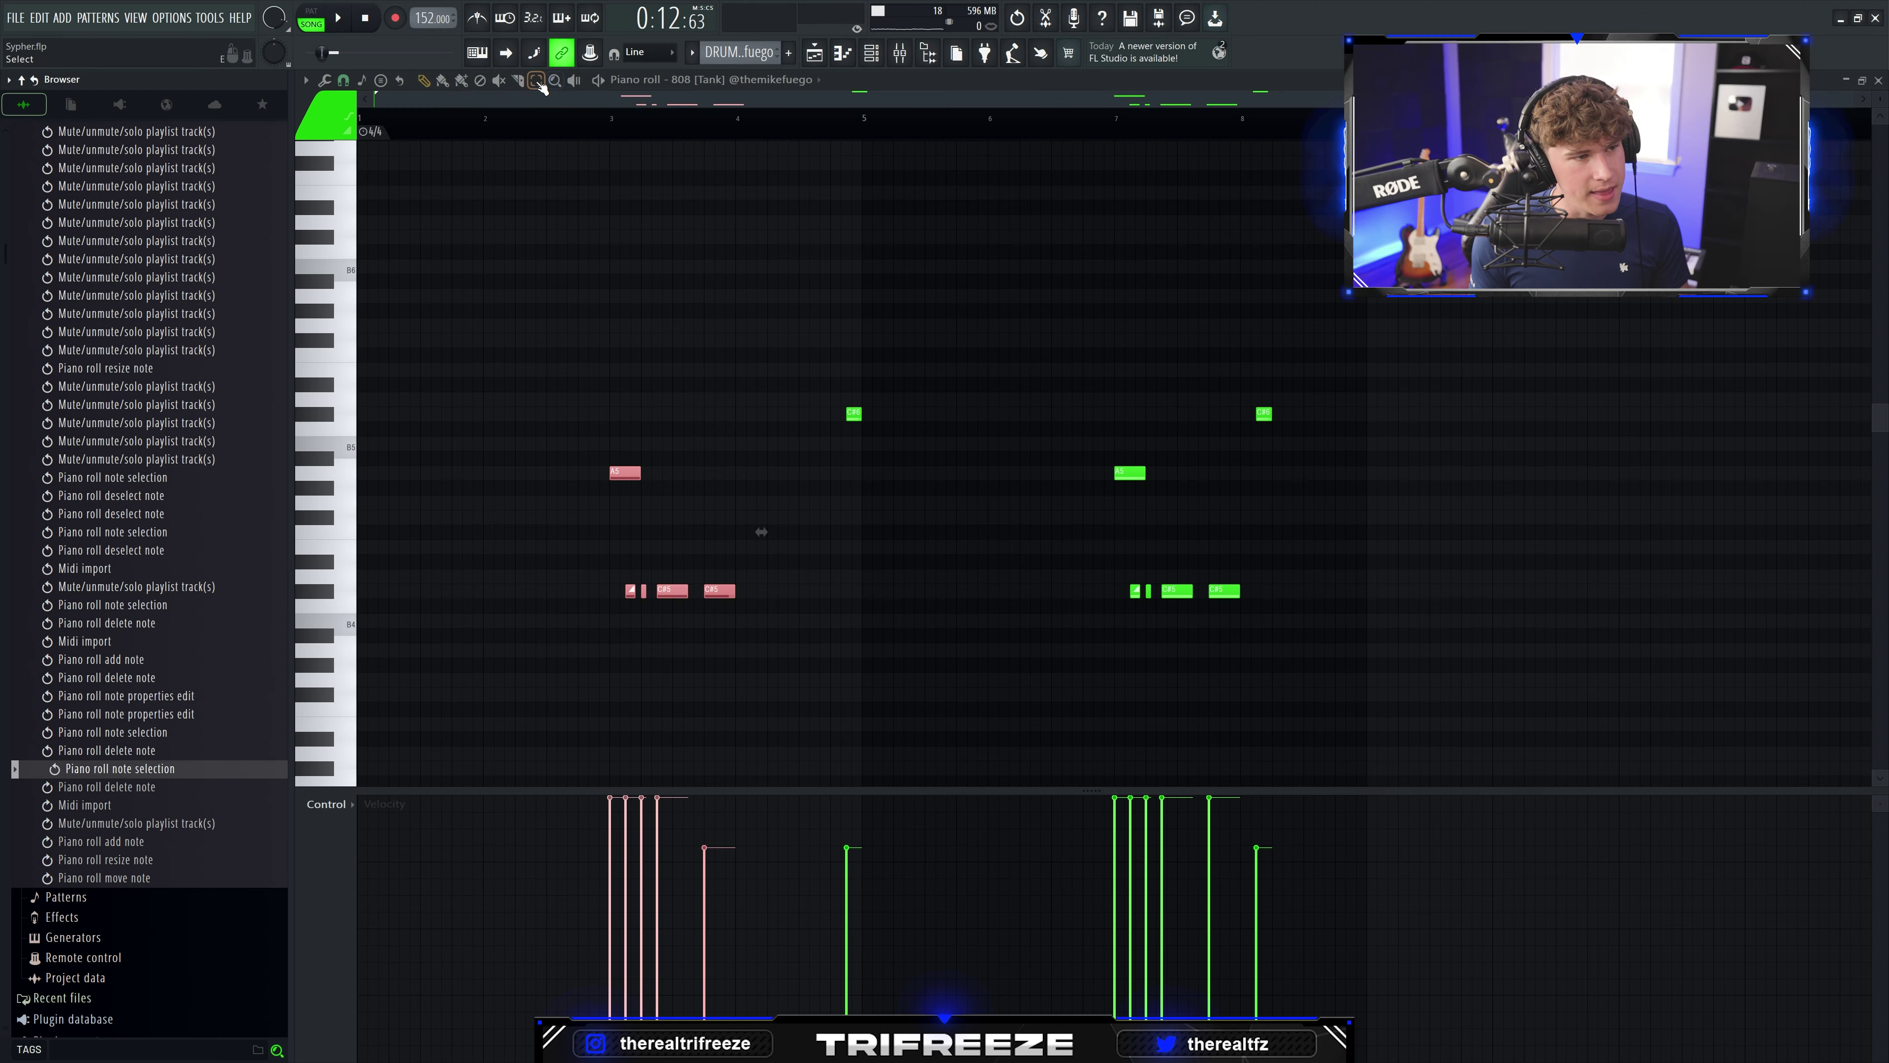
pyautogui.click(538, 82)
pyautogui.moveTo(565, 412)
pyautogui.mouseDown()
pyautogui.moveTo(712, 635)
pyautogui.moveTo(752, 646)
pyautogui.mouseUp()
pyautogui.click(792, 654)
pyautogui.click(1878, 81)
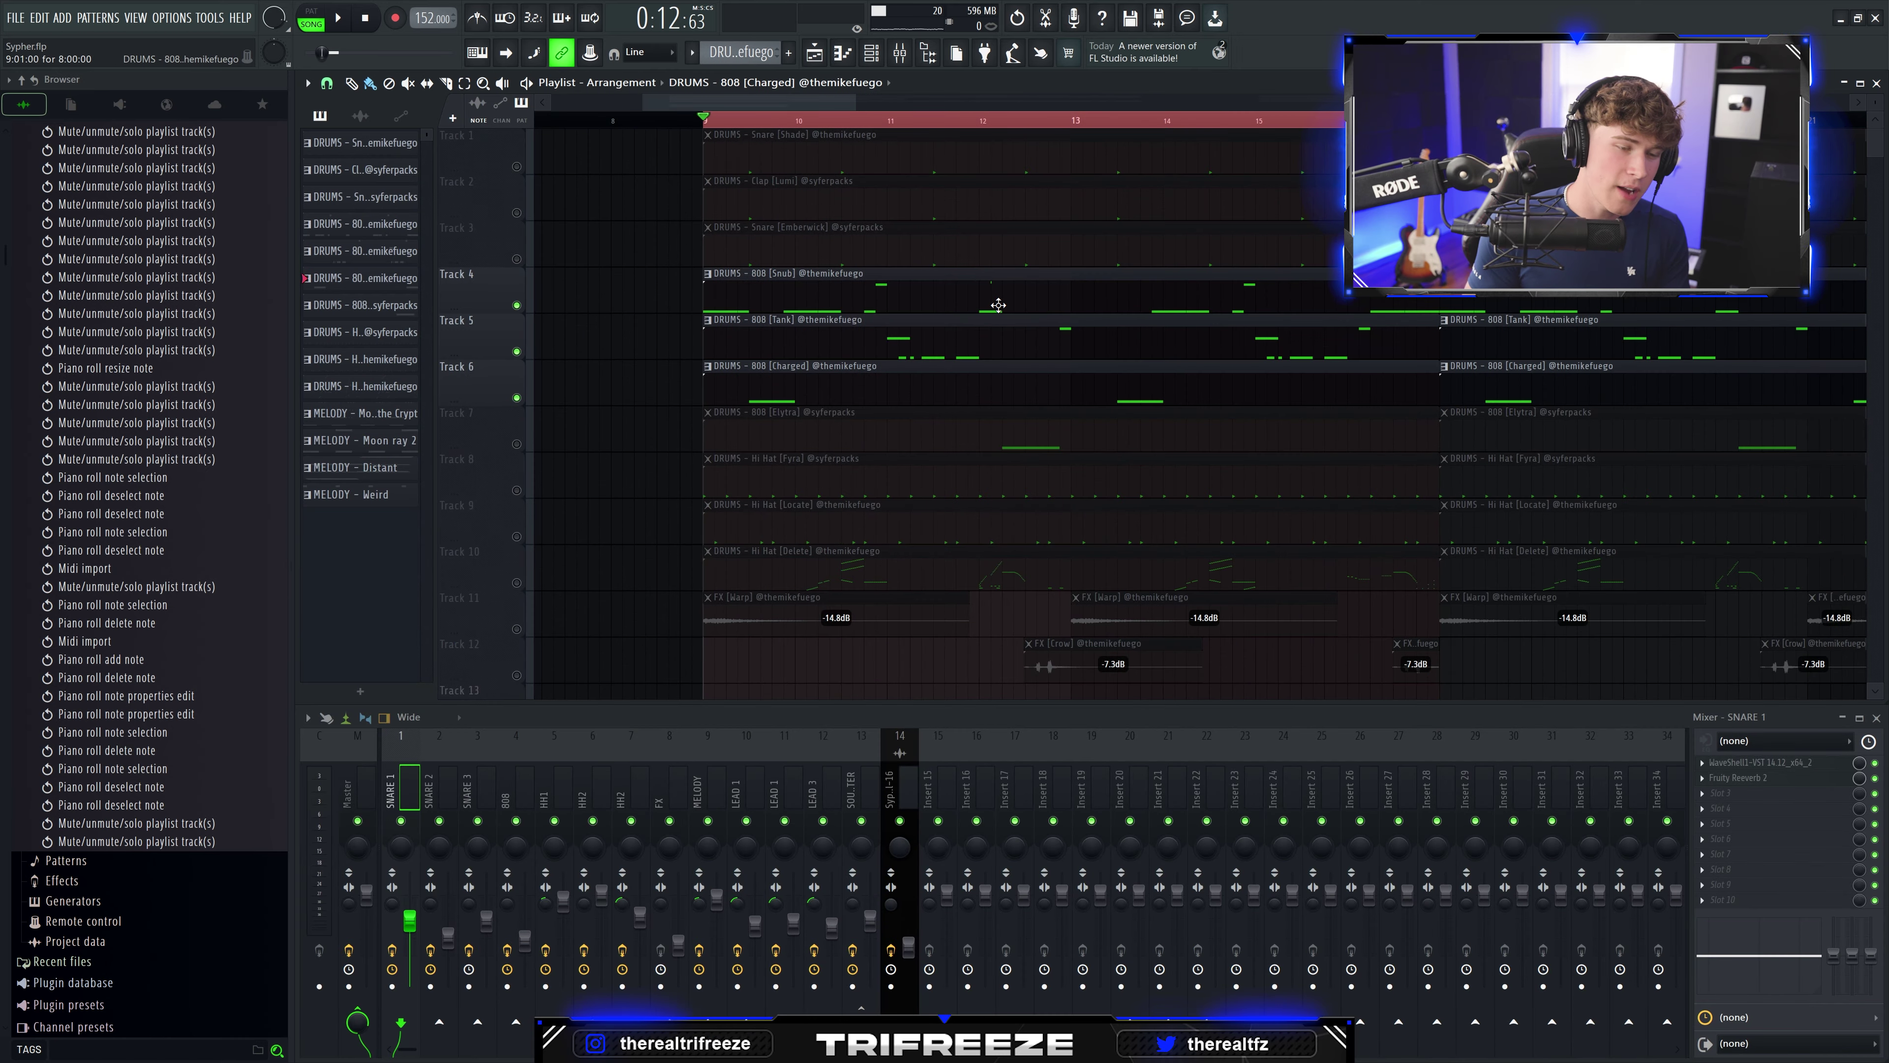
# Step: Review the note layout of the 808 [Snub] pattern in the piano roll and close it
pyautogui.doubleClick(999, 305)
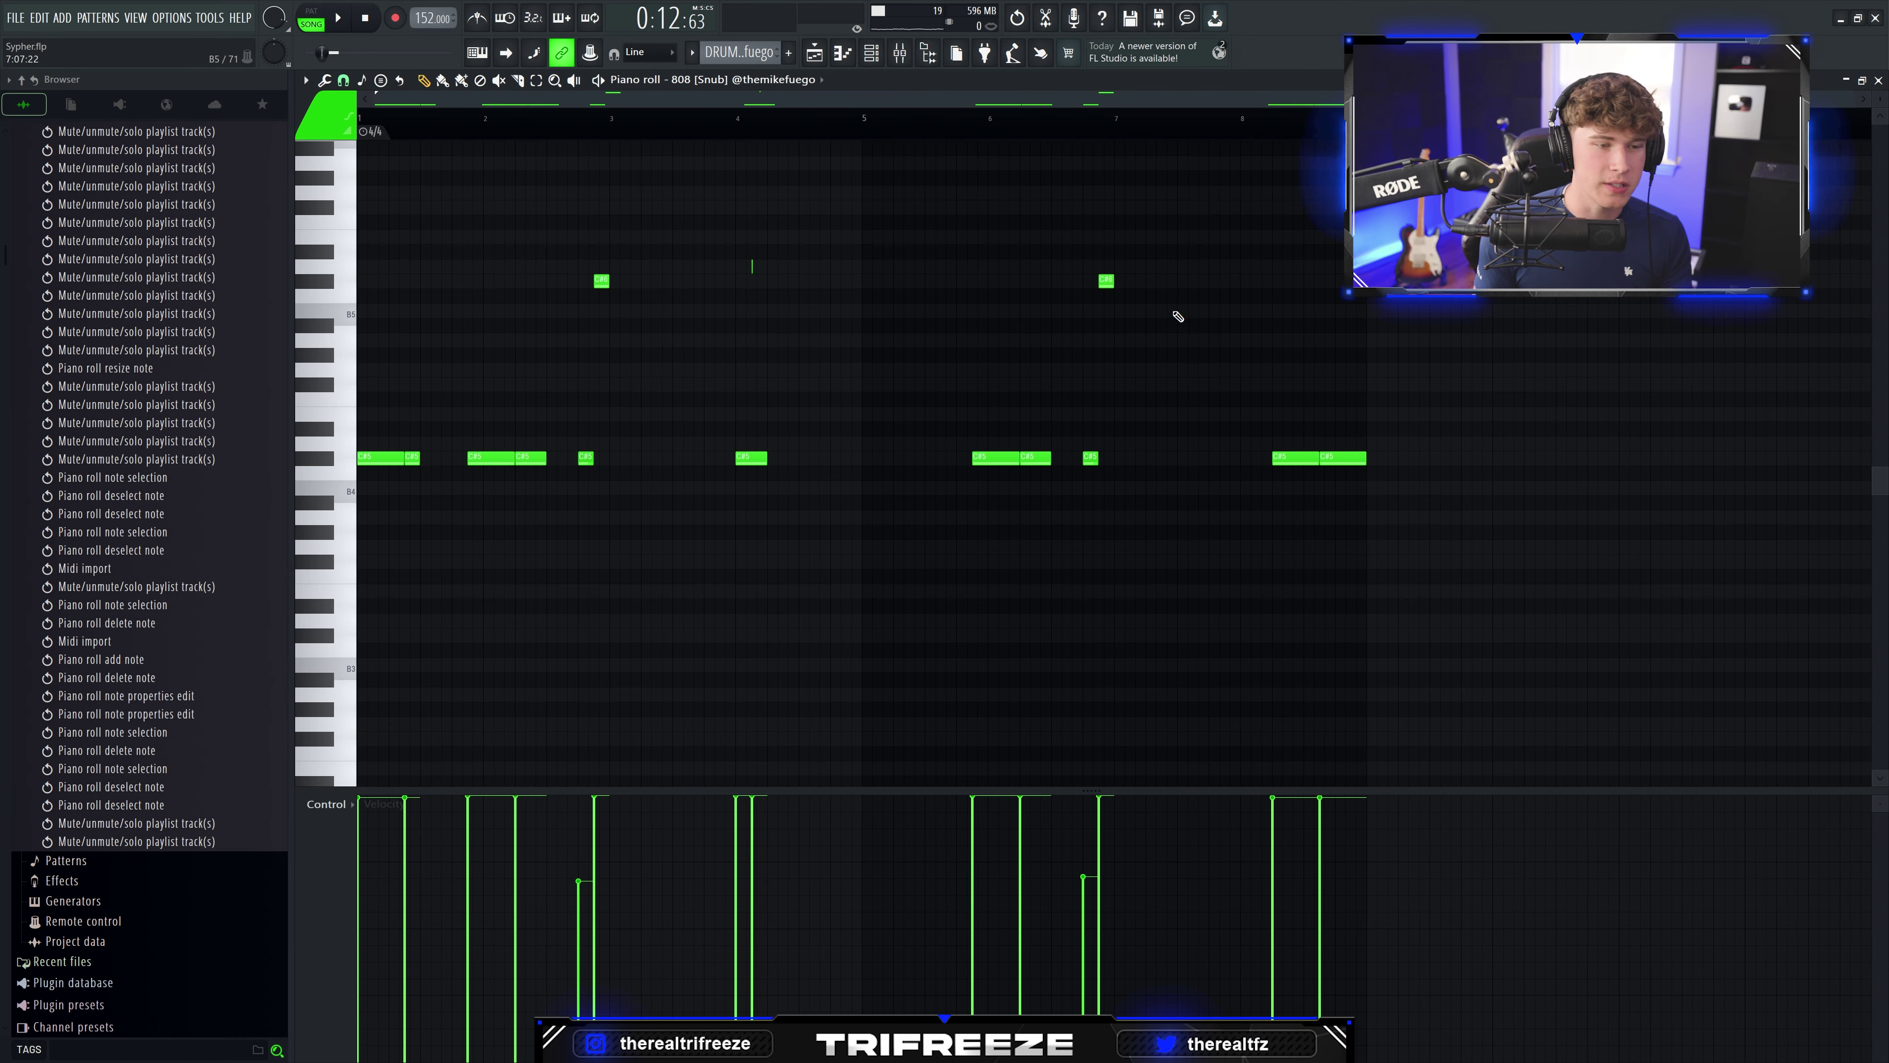
pyautogui.click(1878, 80)
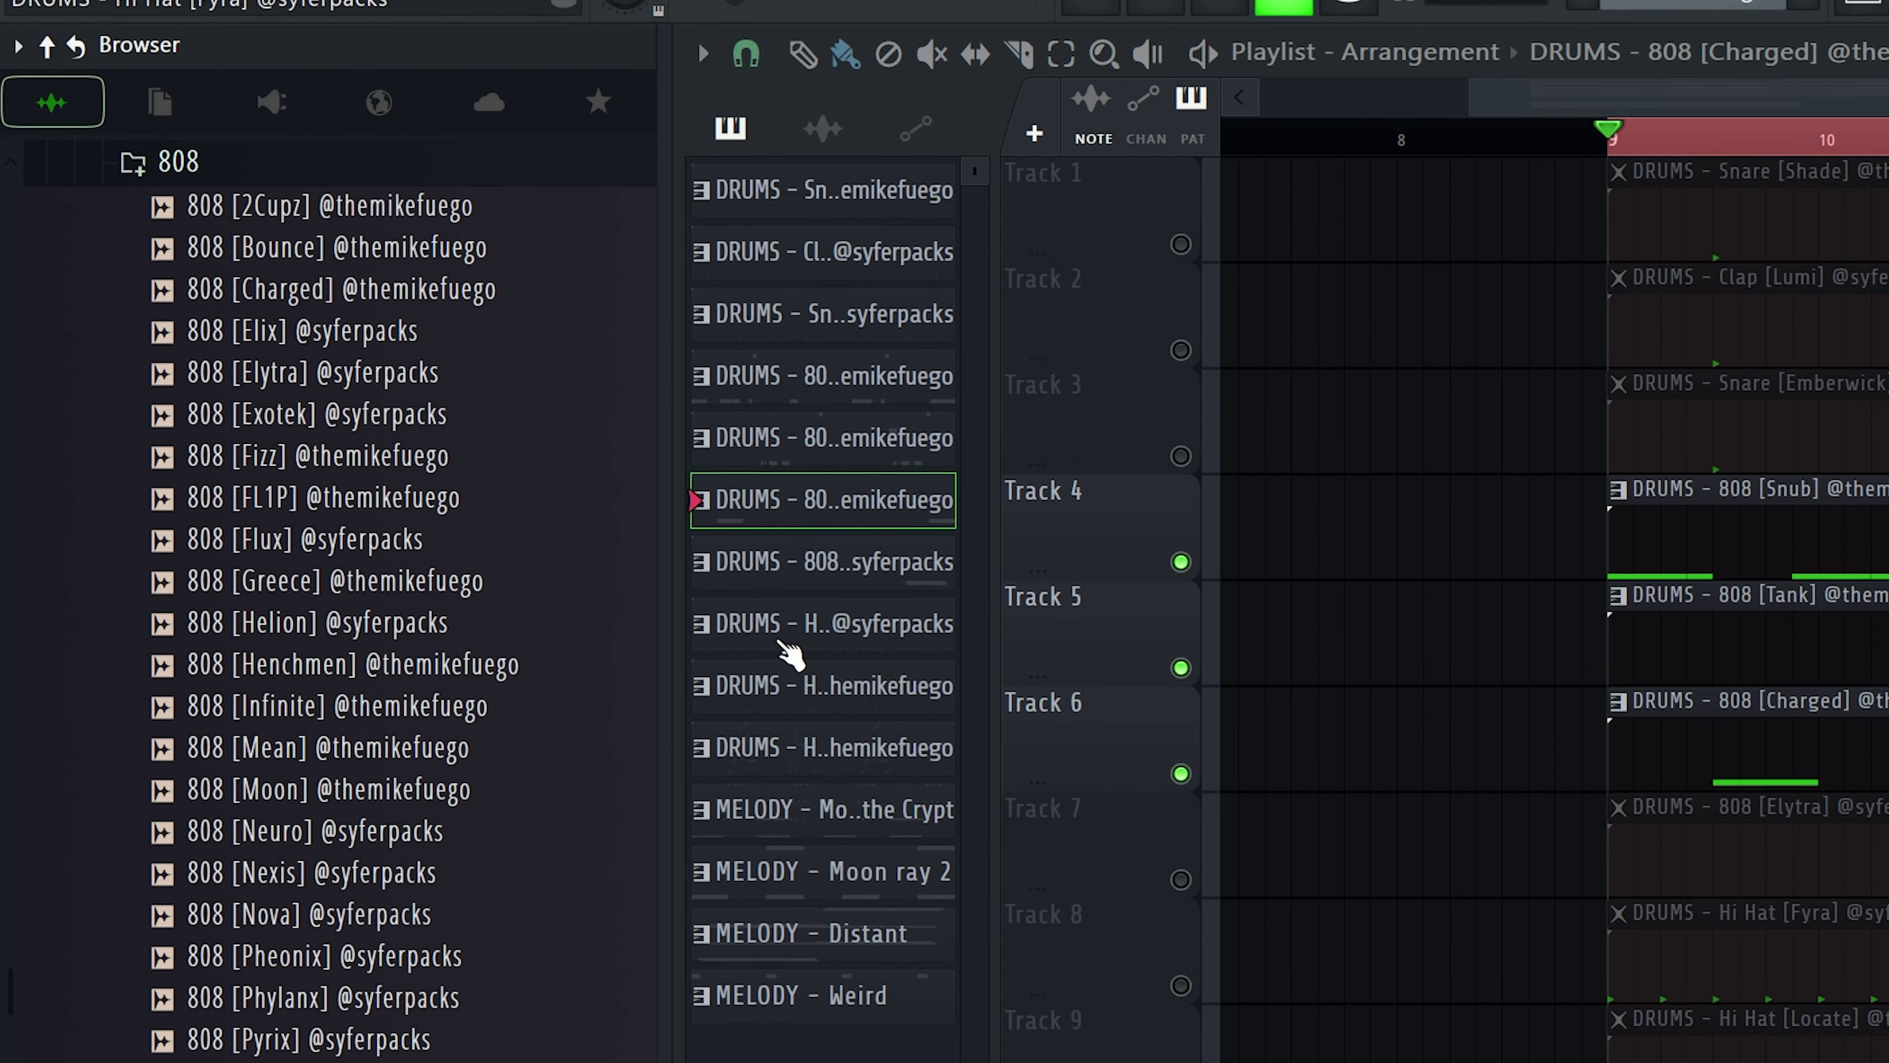
# Step: Preview the 808 [Charged] sample and unmute the 808 [Elytra] pattern on Track 7
pyautogui.click(360, 292)
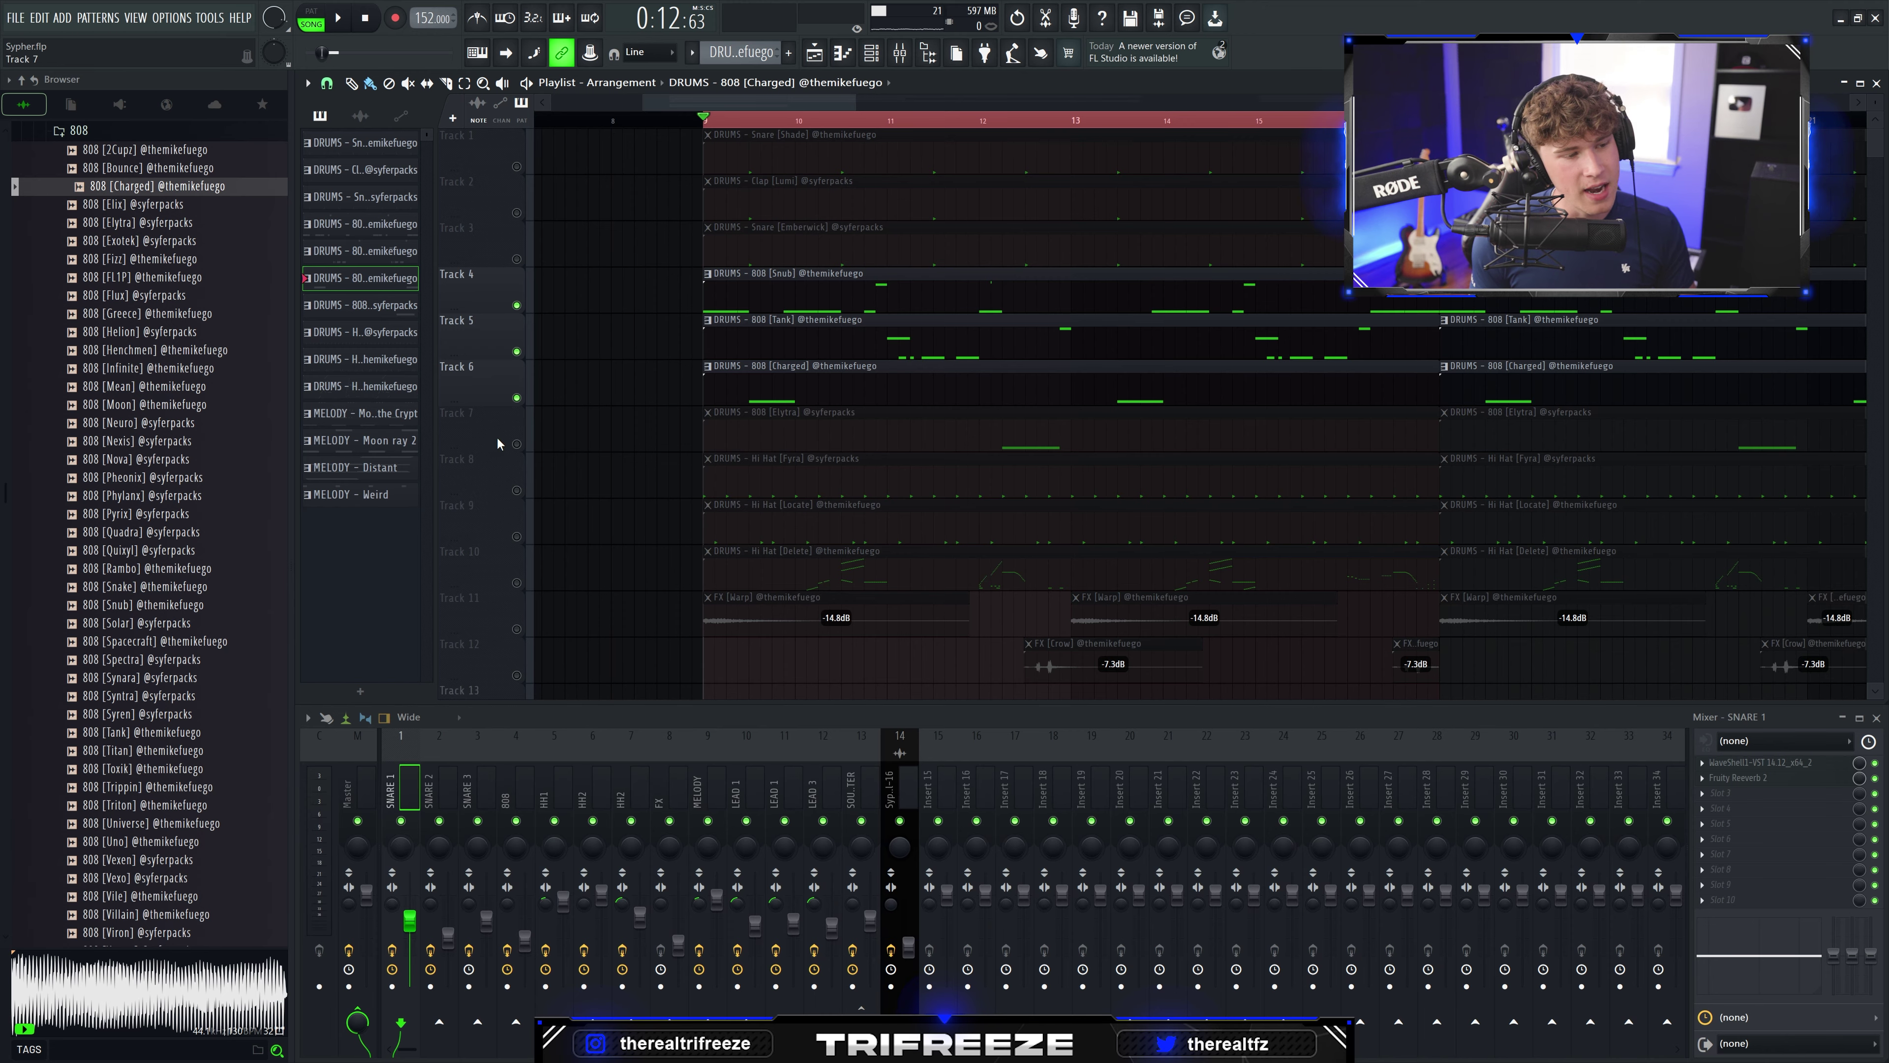
pyautogui.click(517, 444)
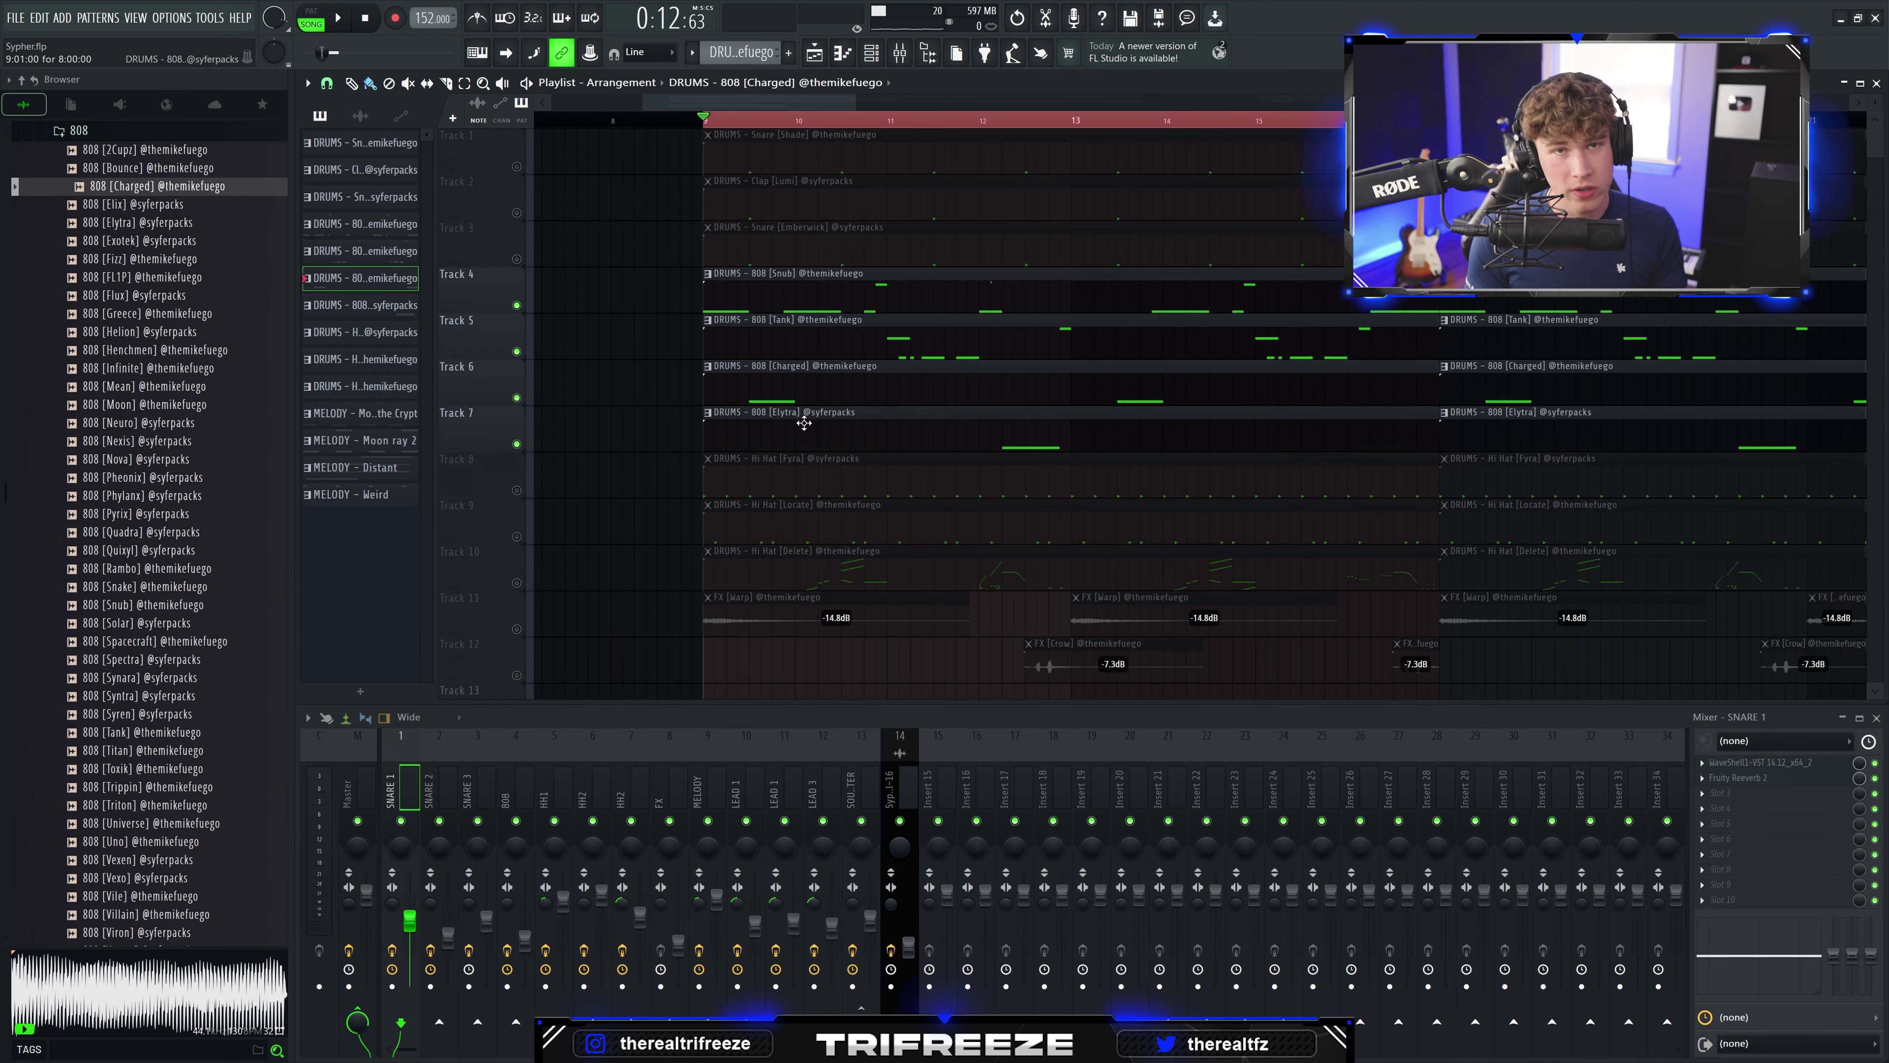
# Step: Preview the 808 [Elytra] sample, then review the note layout of the 808 [Snub] pattern in the piano roll and close it
pyautogui.click(147, 223)
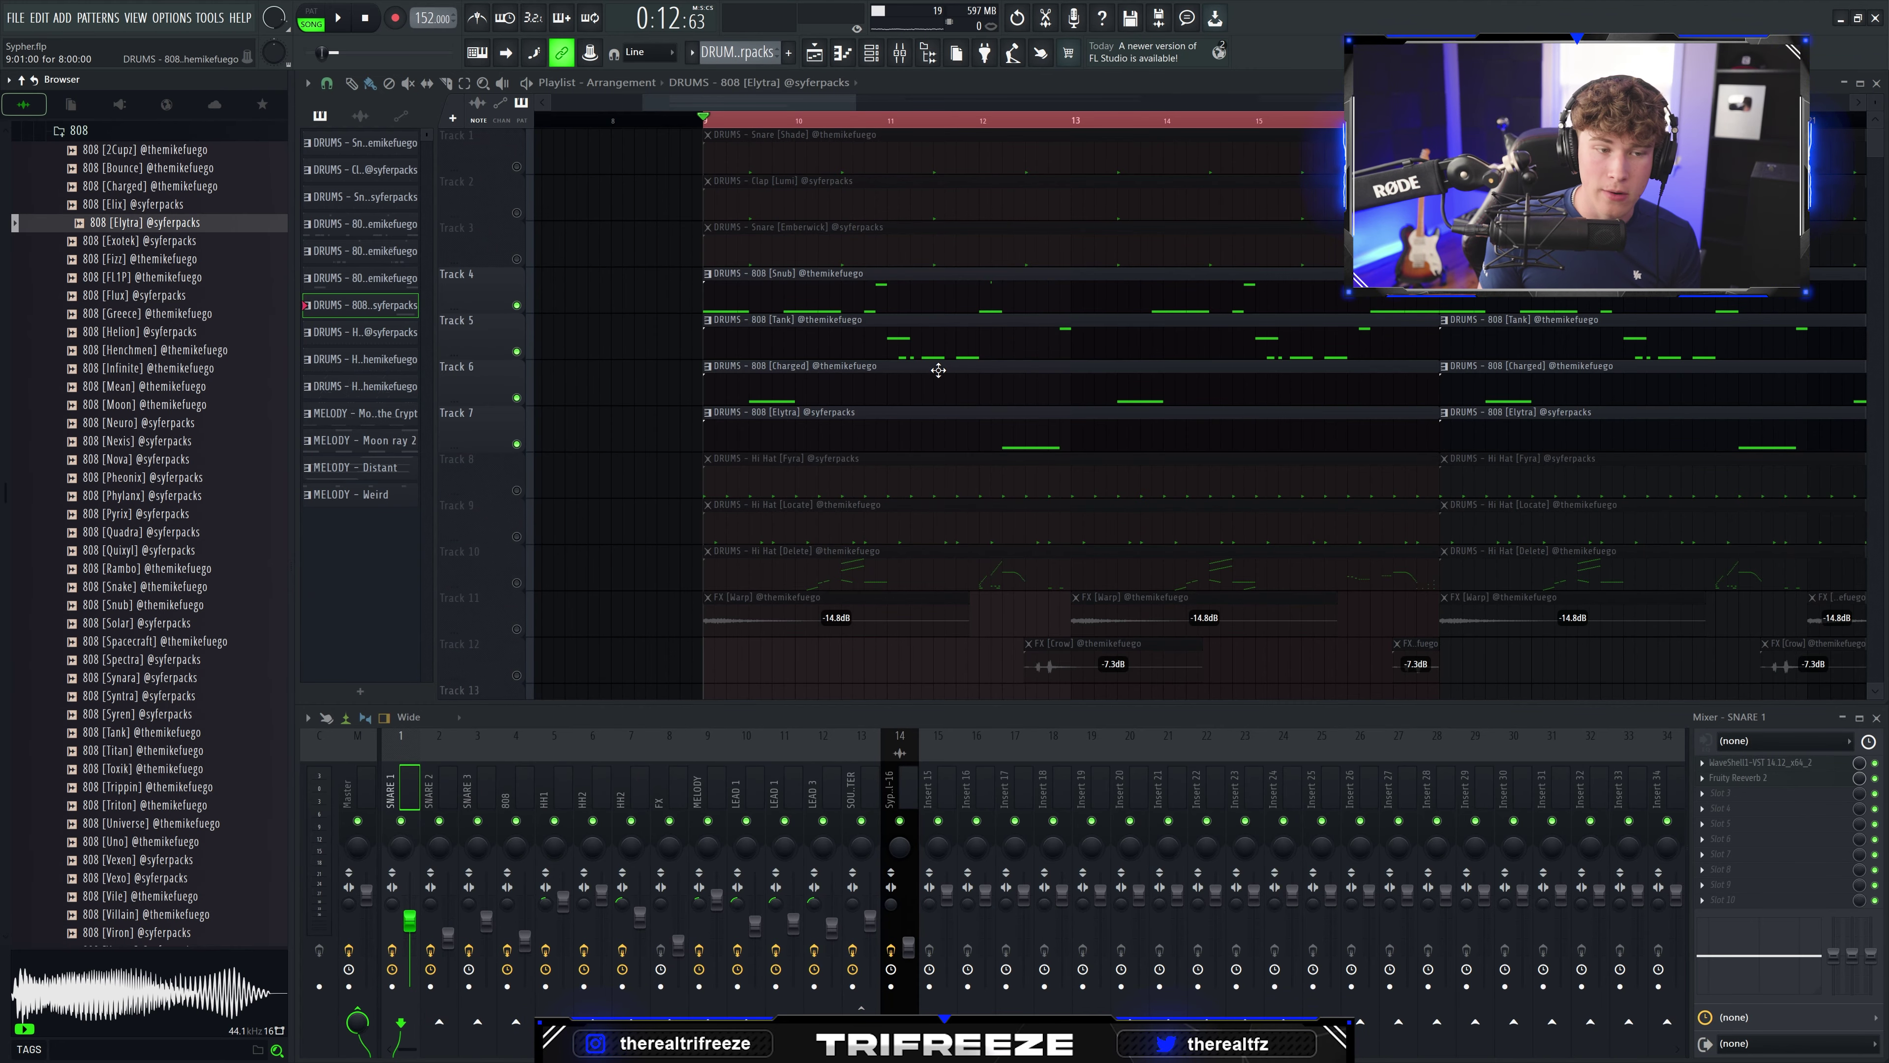
pyautogui.doubleClick(985, 296)
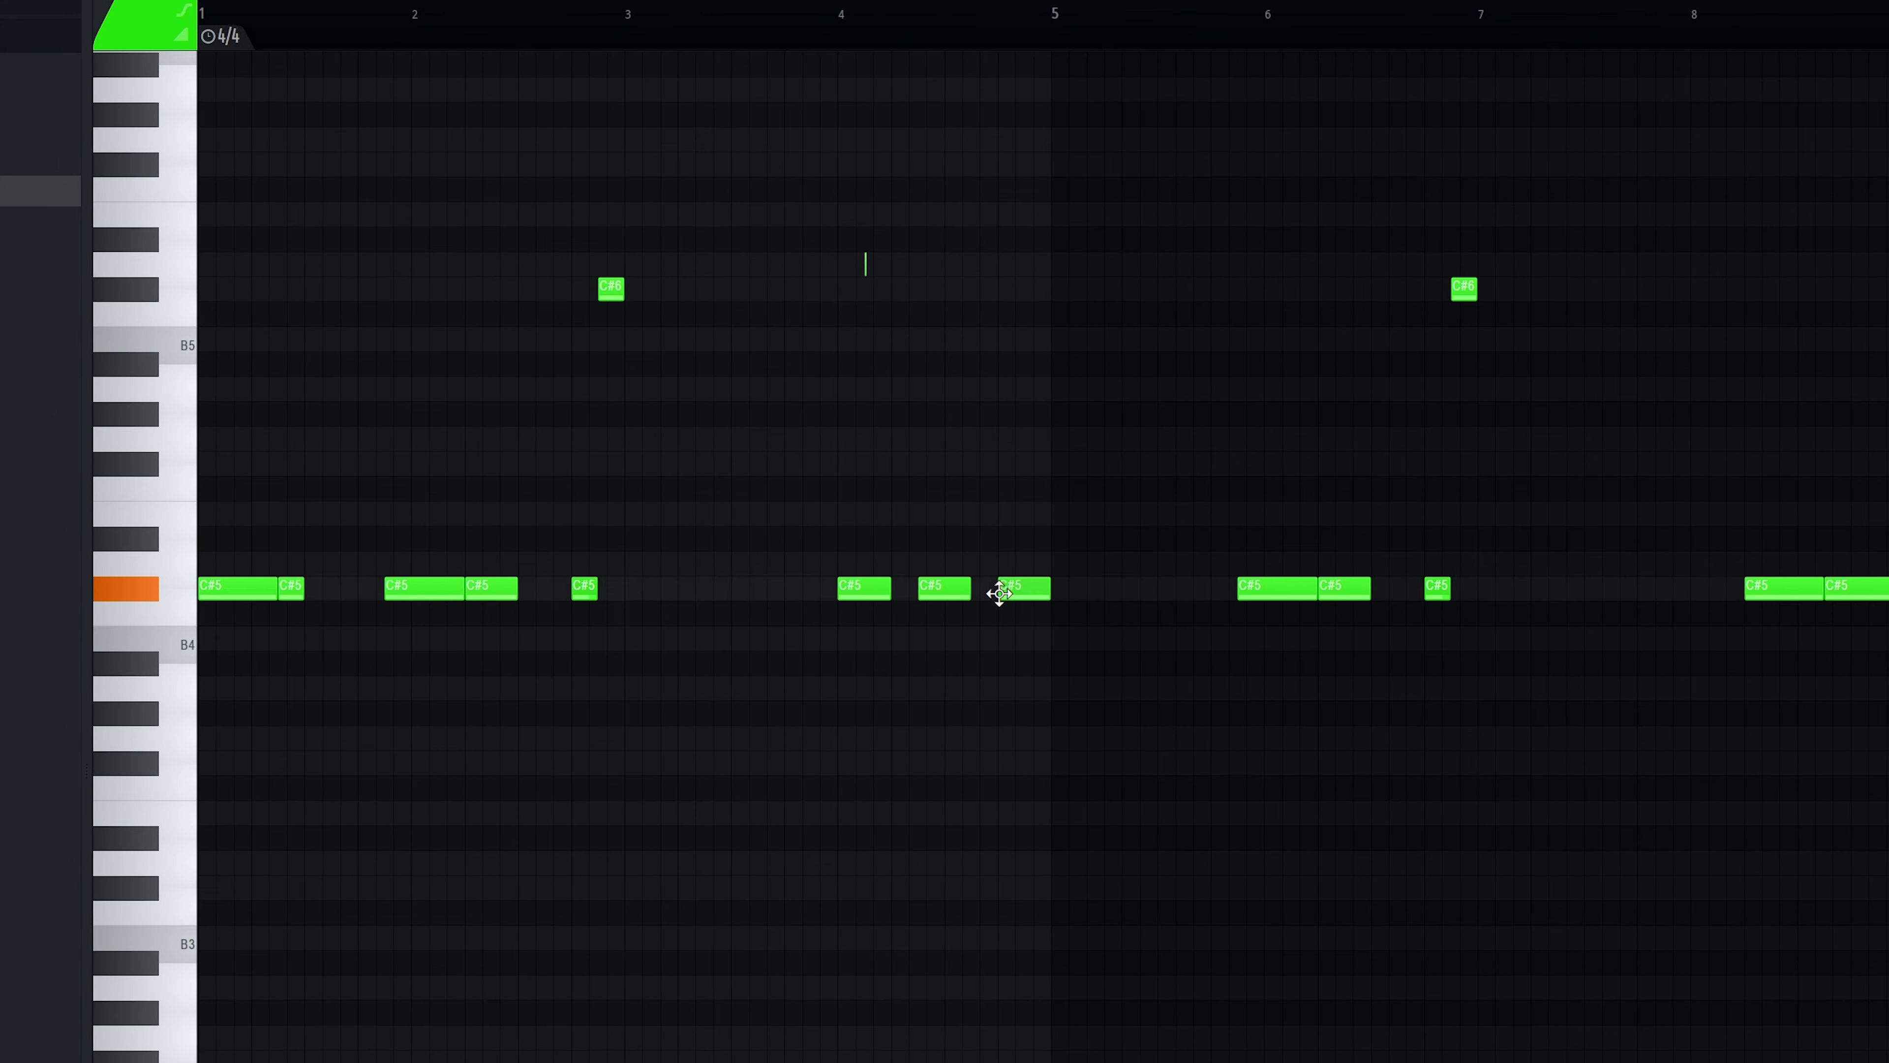
pyautogui.press('Escape')
pyautogui.press('space')
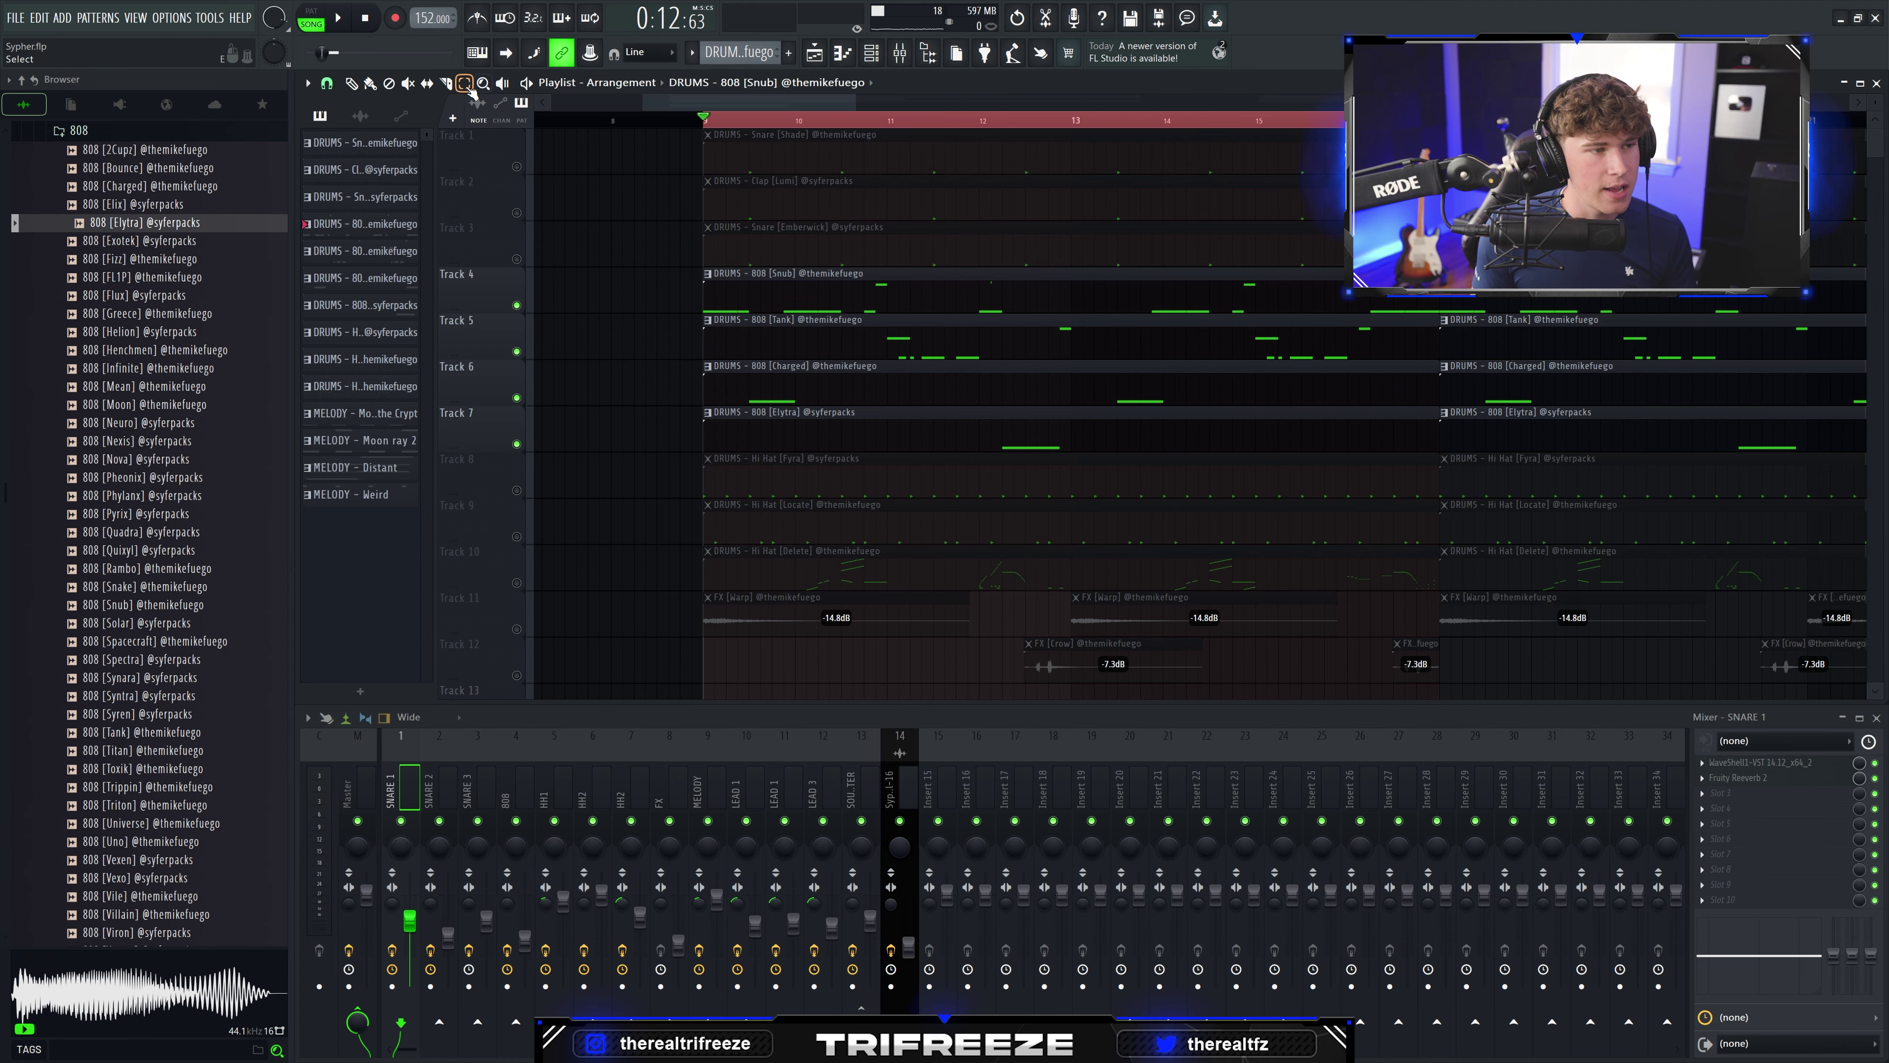
# Step: Select bars 9 to 12 to audition the 808 layers and unmute the snare and clap patterns on Tracks 1 to 3
pyautogui.moveTo(1072, 126); pyautogui.dragTo(793, 130)
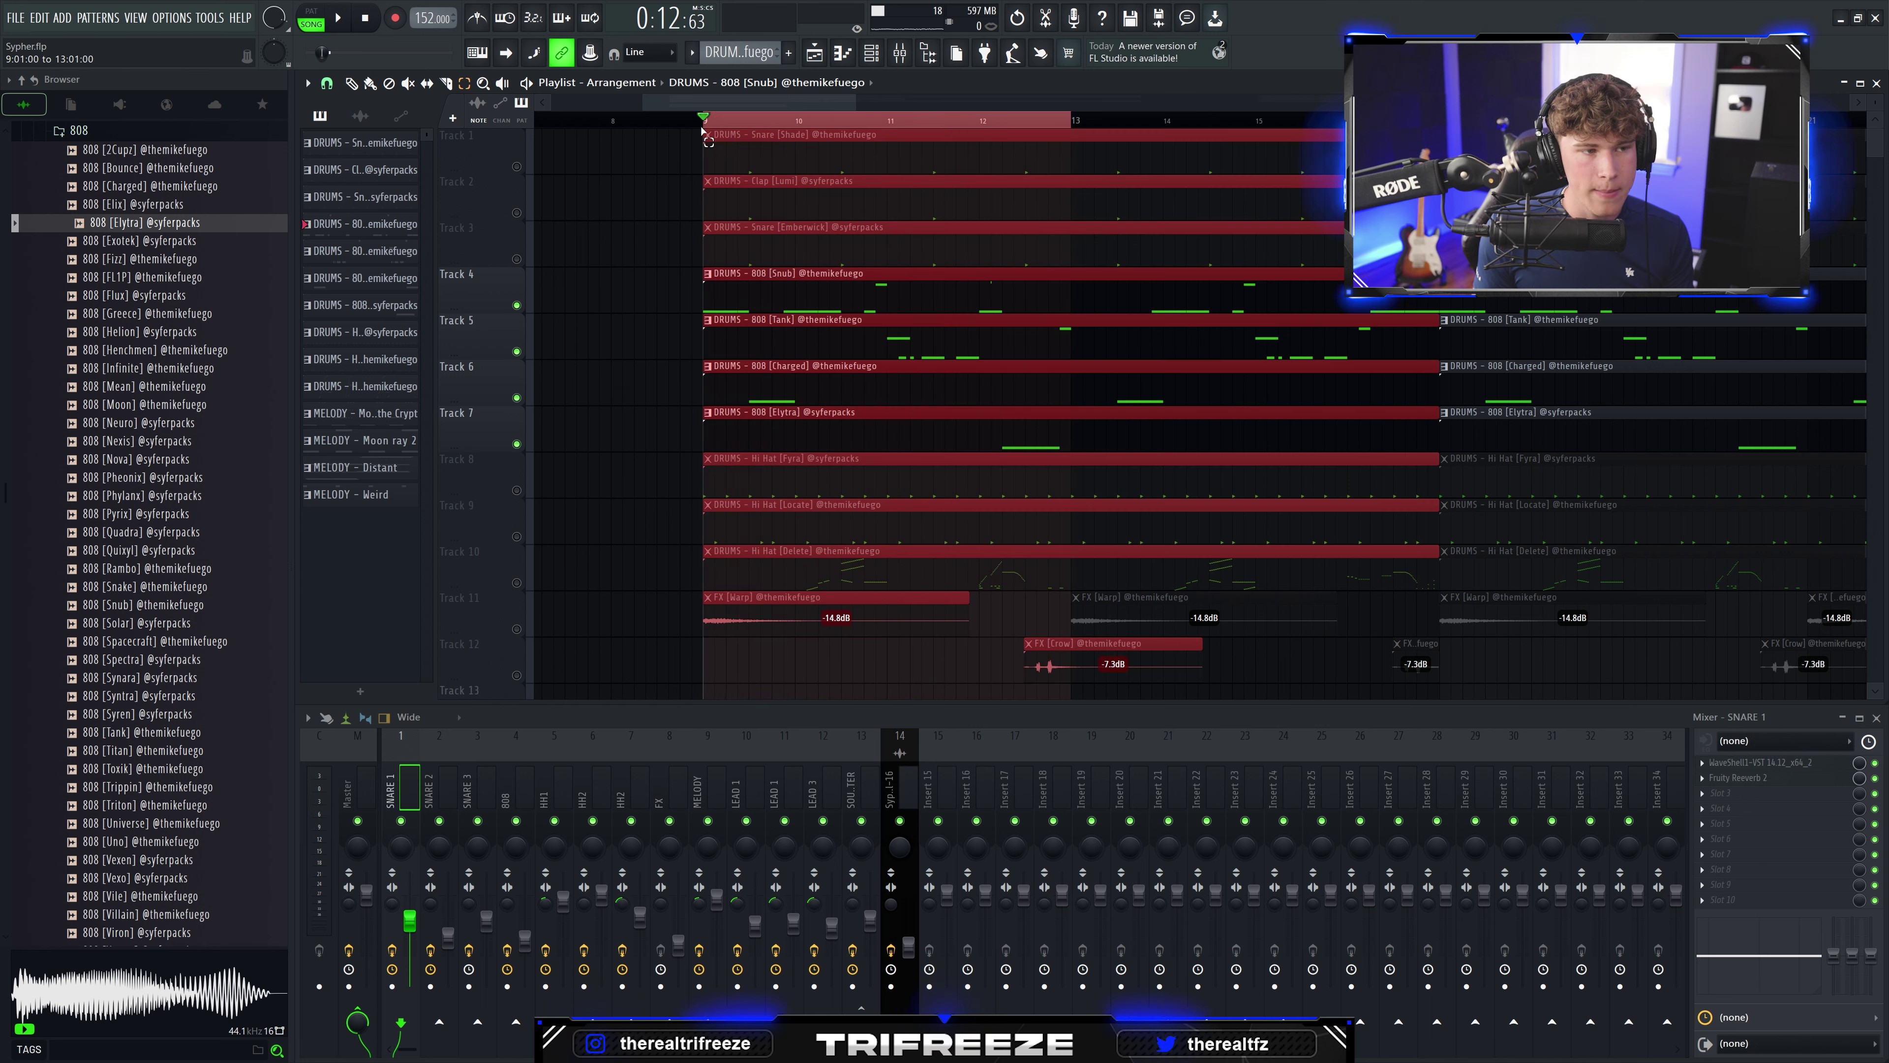
pyautogui.click(798, 133)
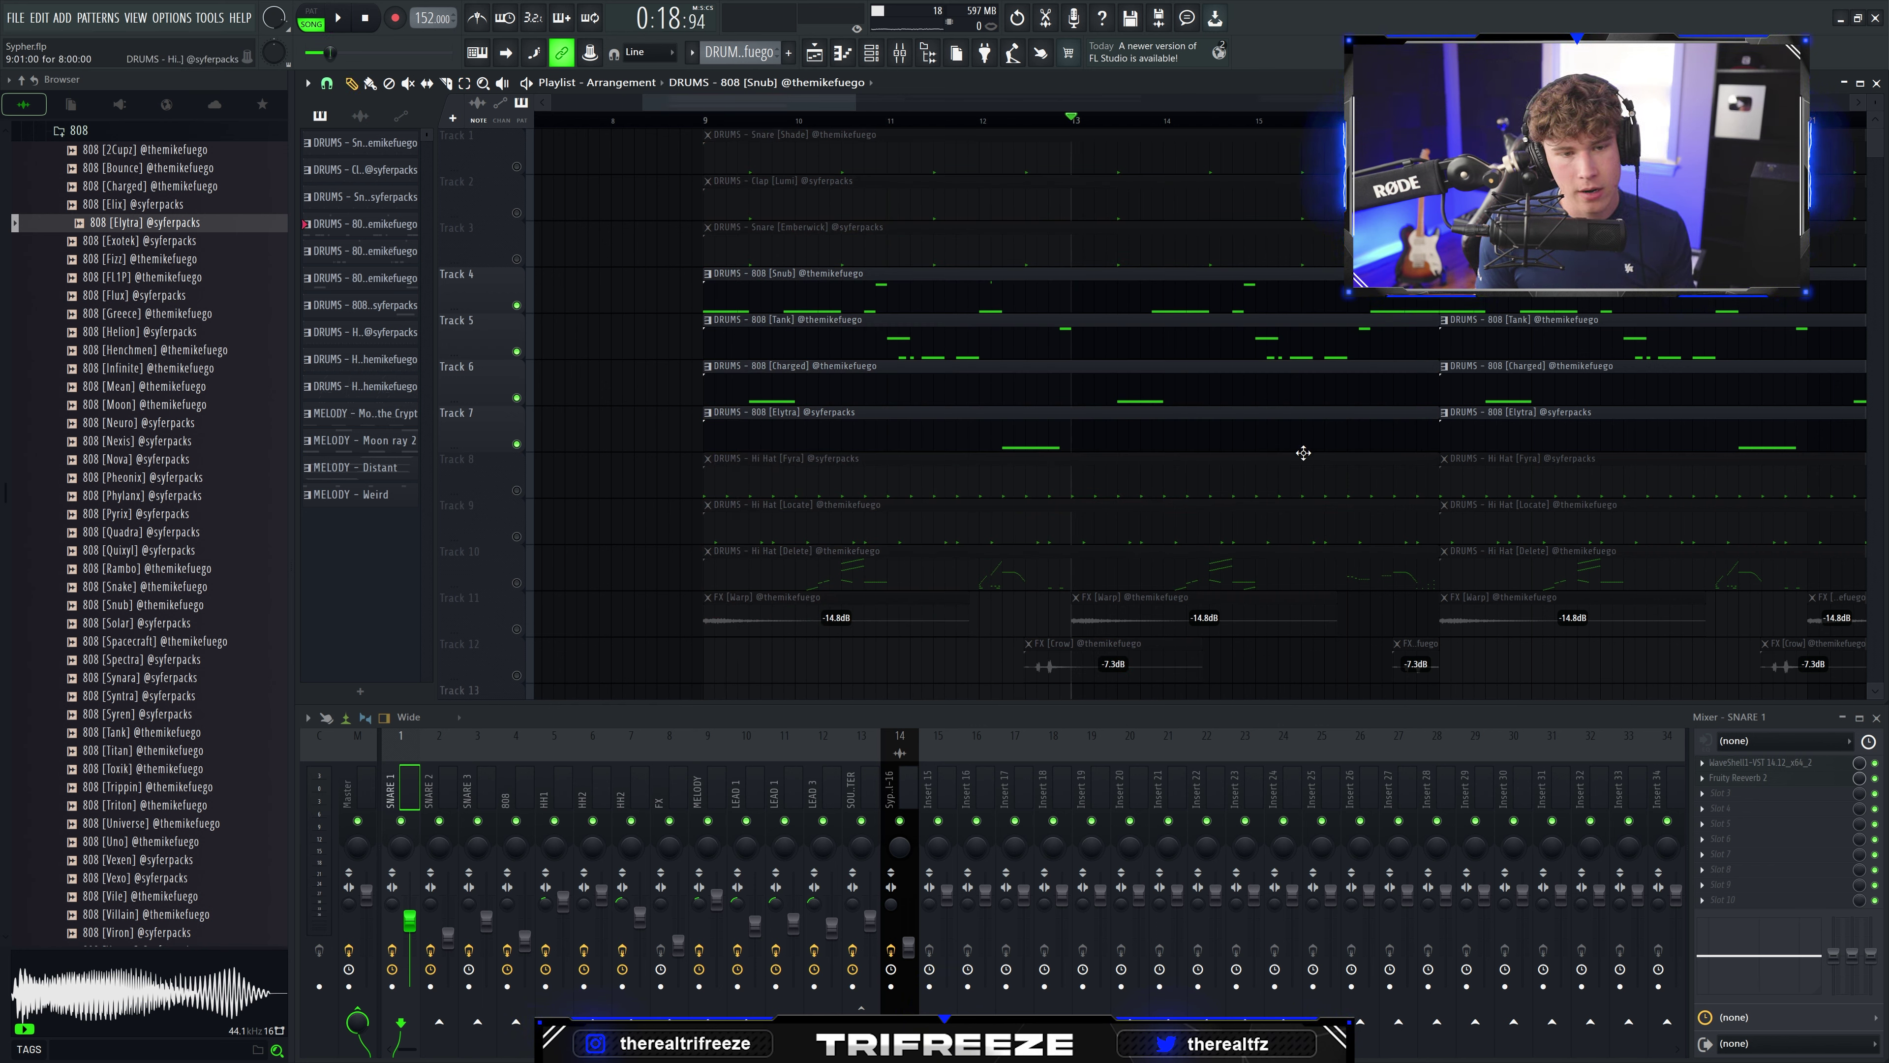
pyautogui.doubleClick(1408, 292)
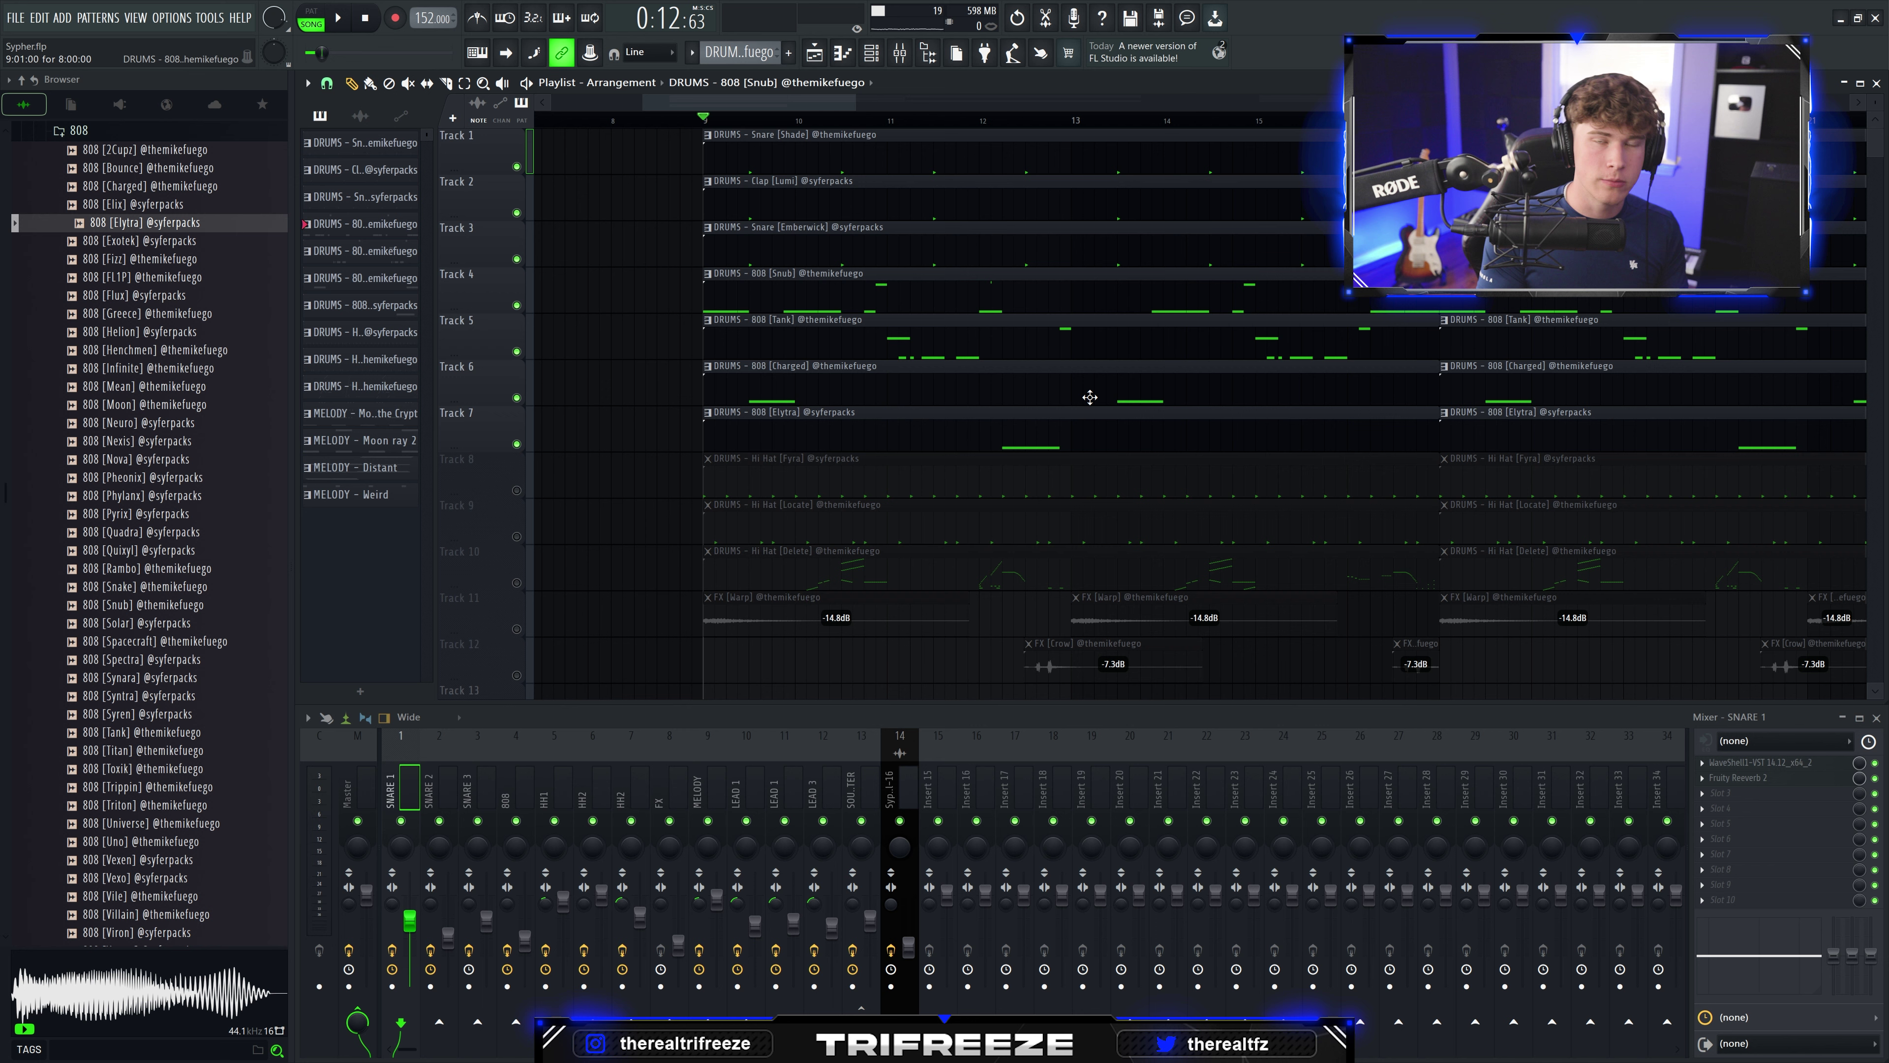
# Step: Unmute the Hi Hat [Fyra] pattern on Track 8 and preview its sample from the drum kit's HIHAT folder
pyautogui.click(517, 491)
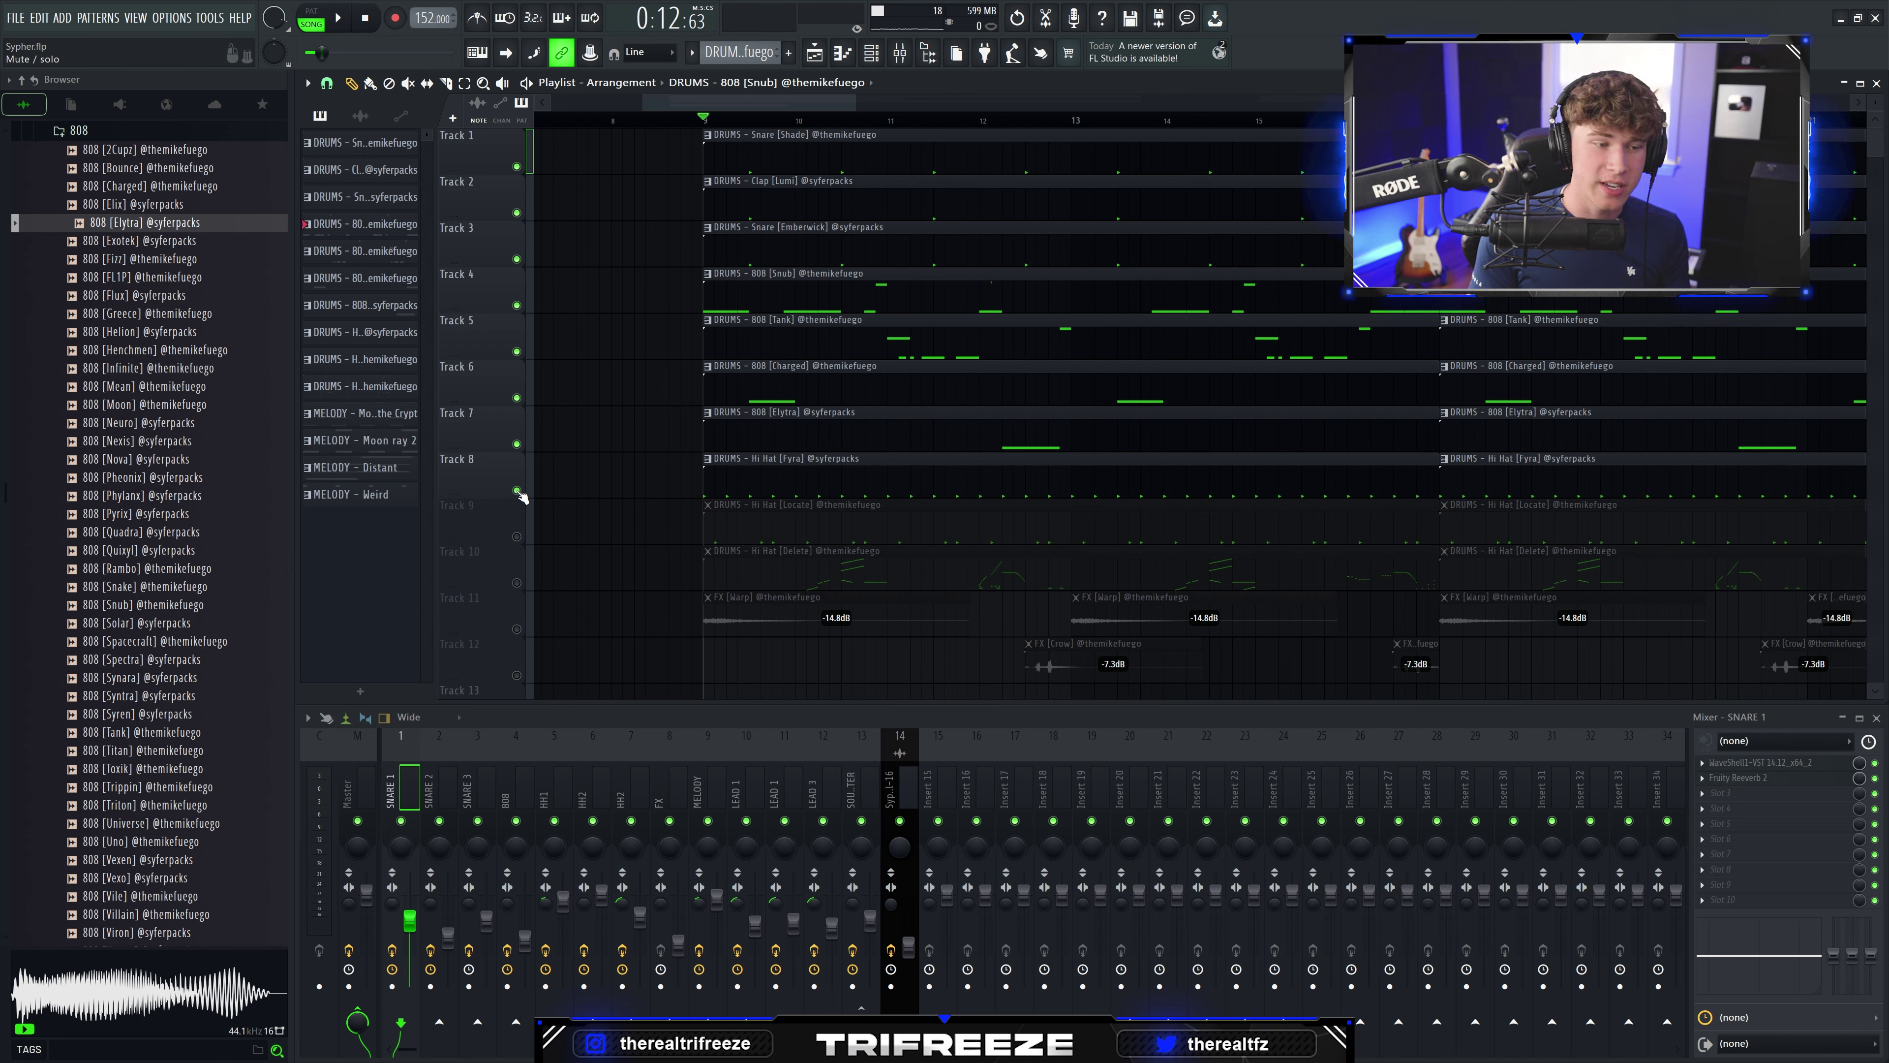
pyautogui.scroll(4, 264, 353)
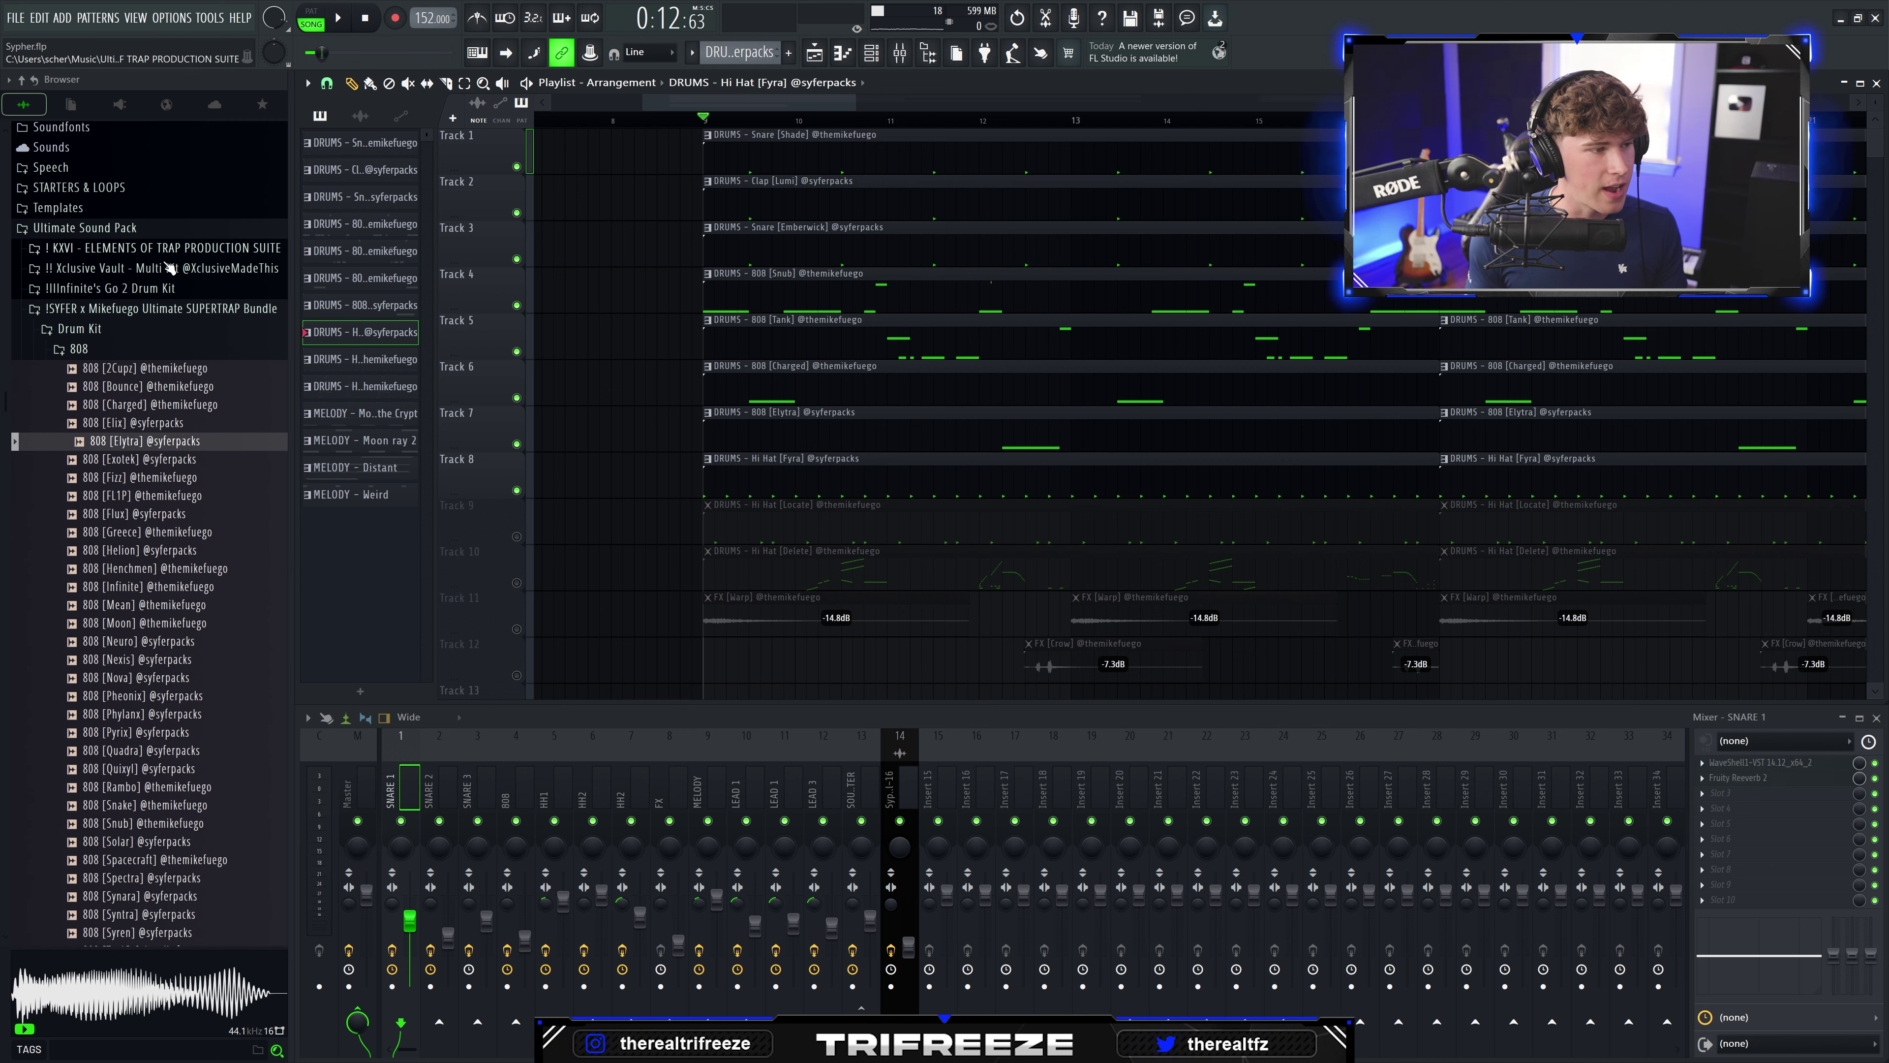
pyautogui.click(93, 350)
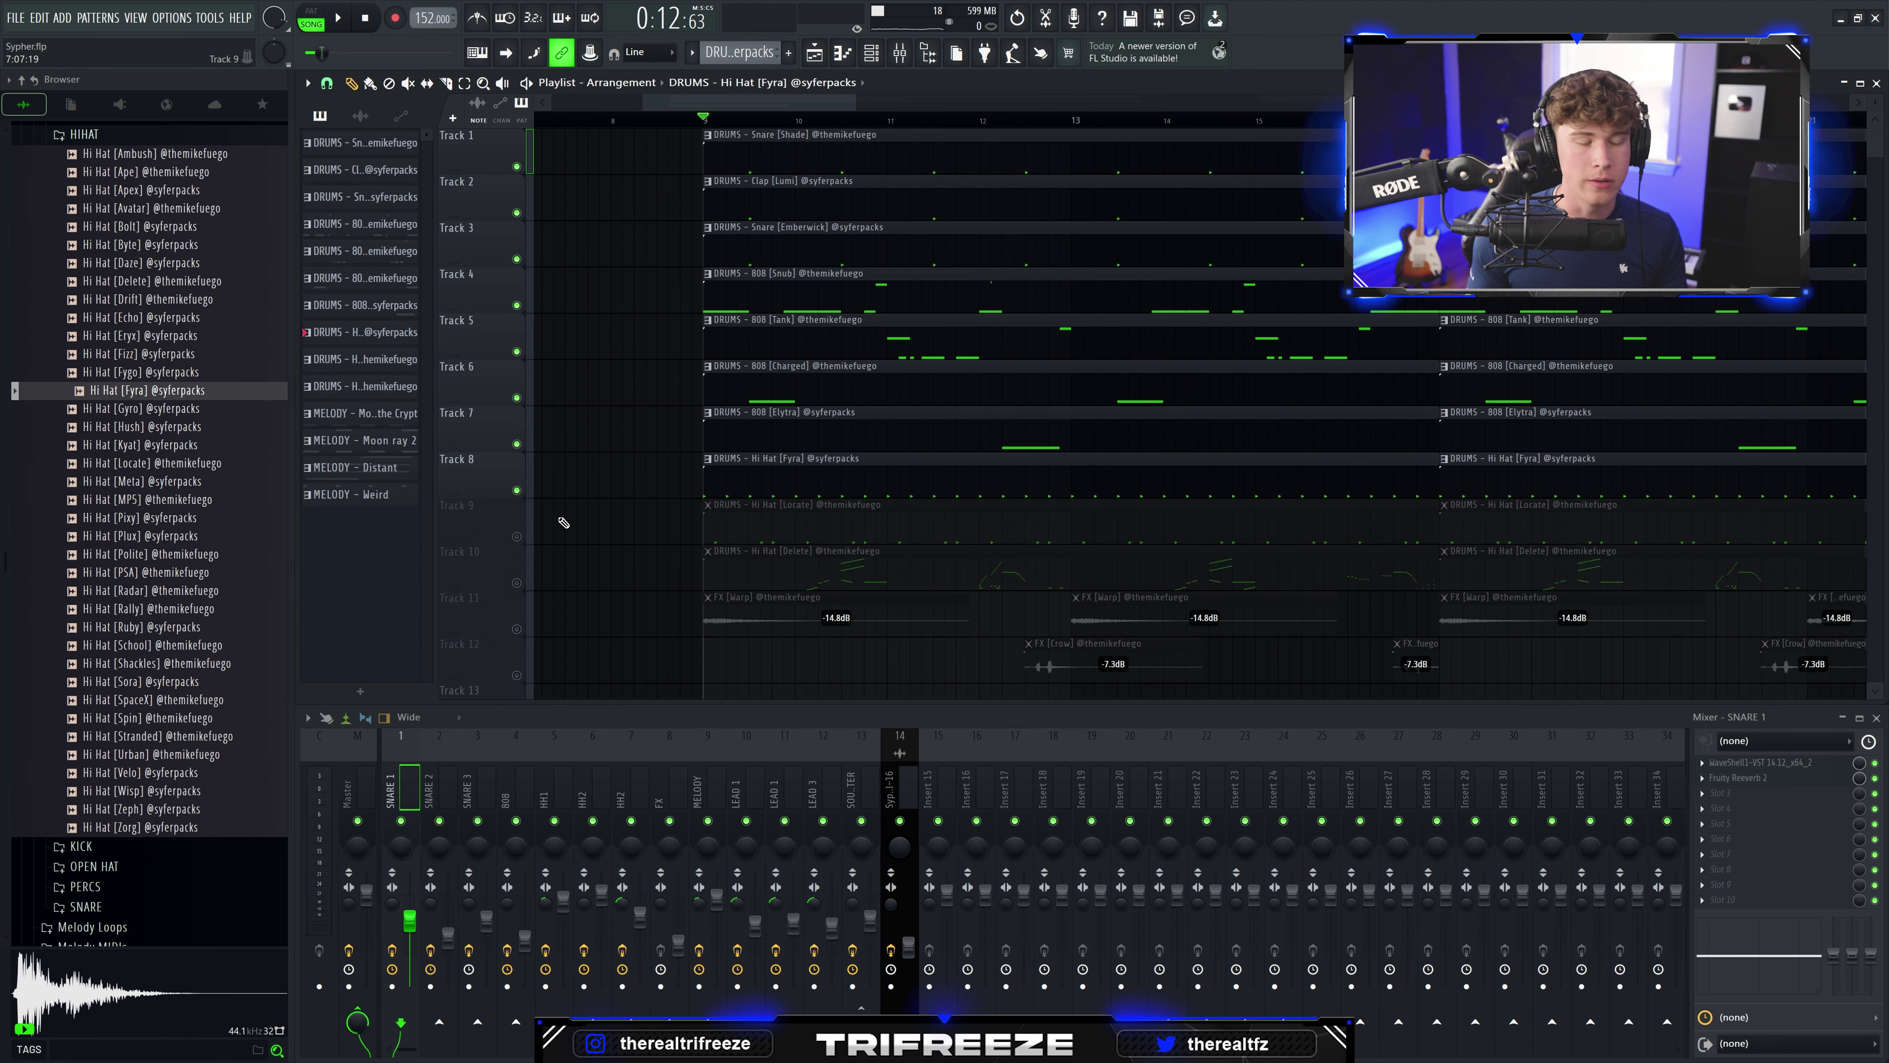
# Step: Unmute the Hi Hat [Locate] pattern on Track 9 and review its notes in the piano roll
pyautogui.click(517, 537)
pyautogui.doubleClick(799, 535)
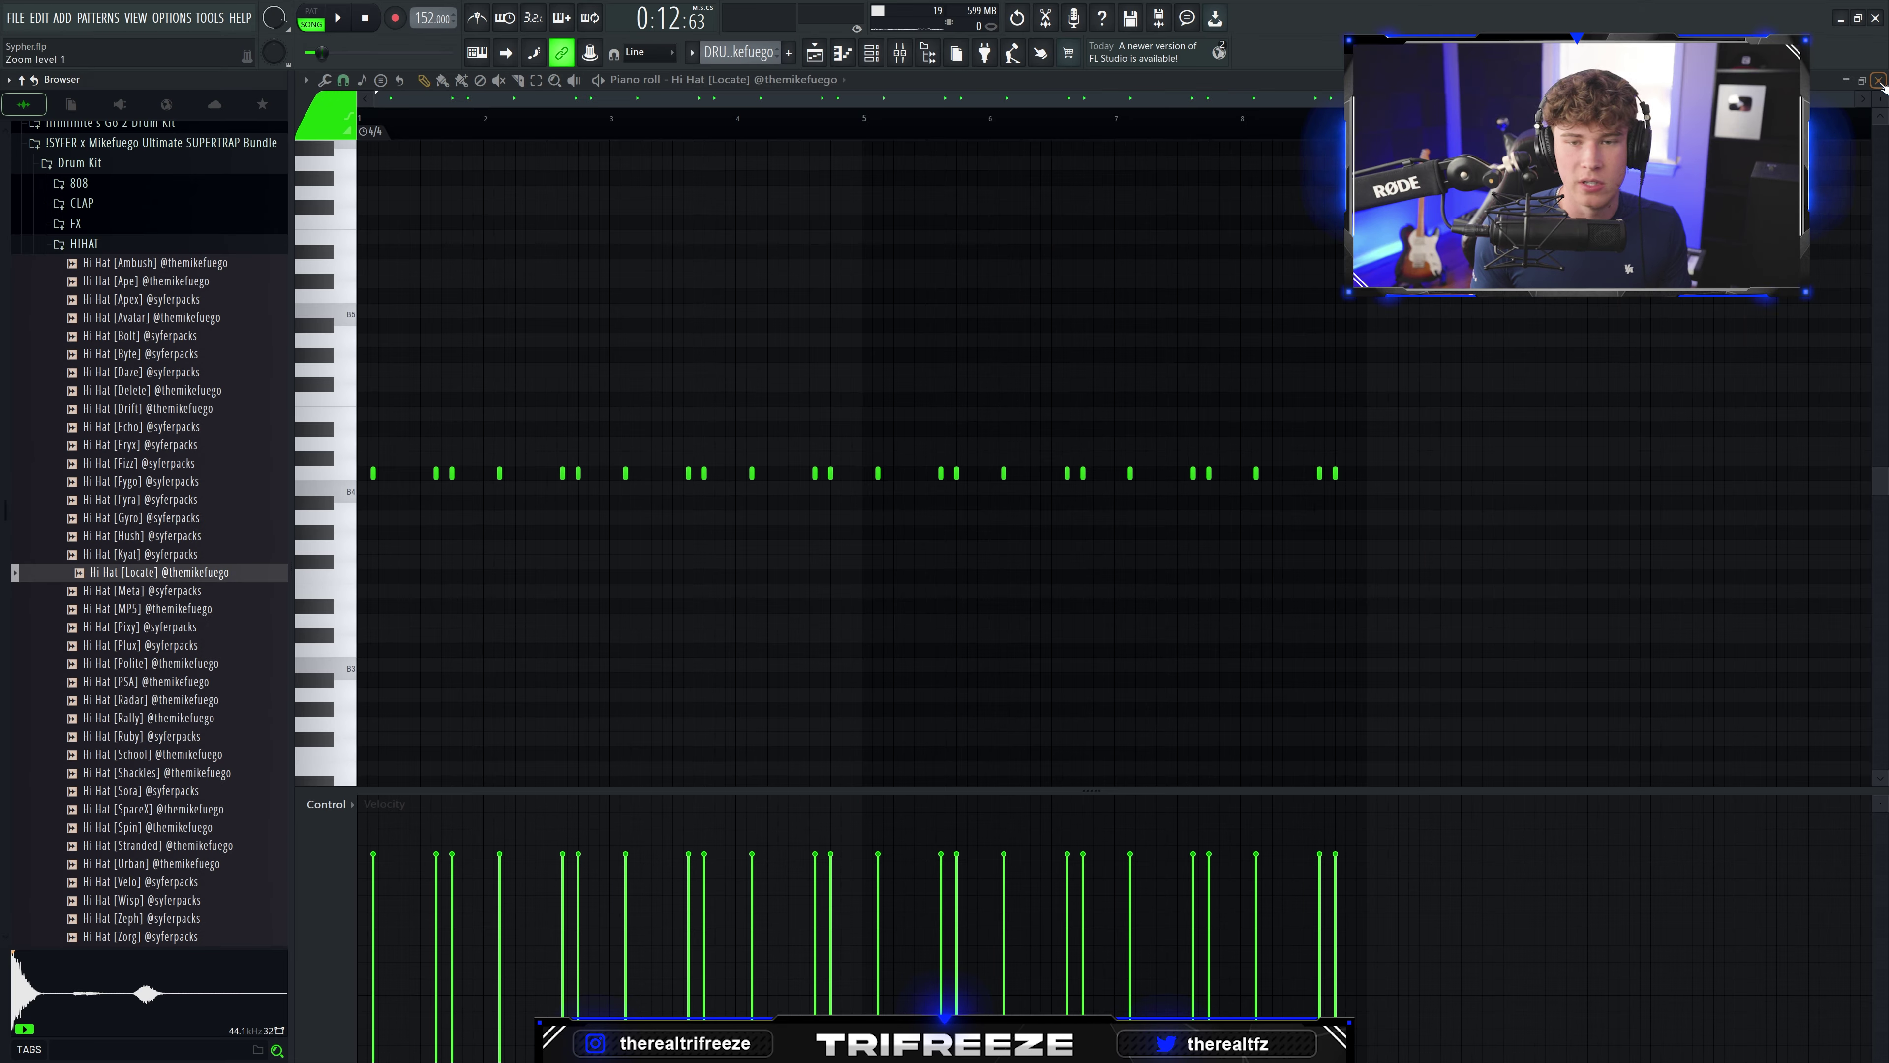
pyautogui.click(1880, 83)
pyautogui.press('F7')
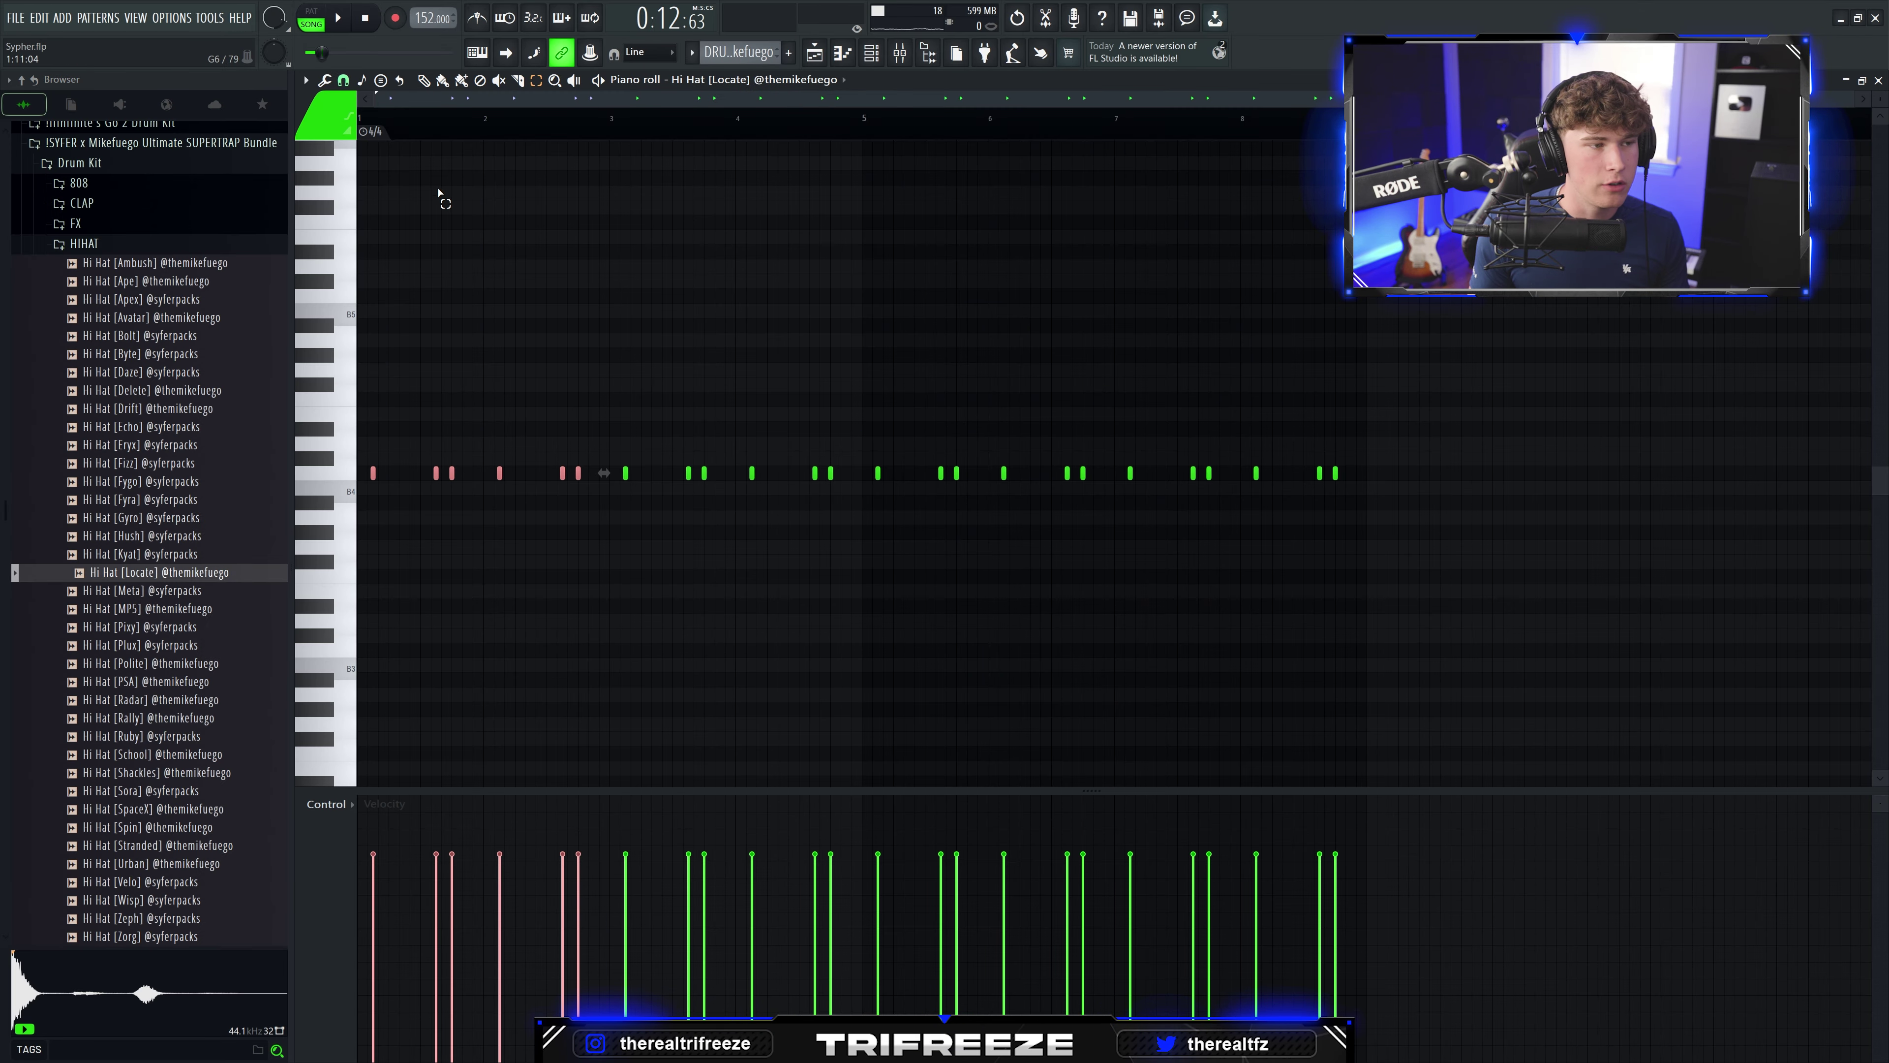
pyautogui.press('space')
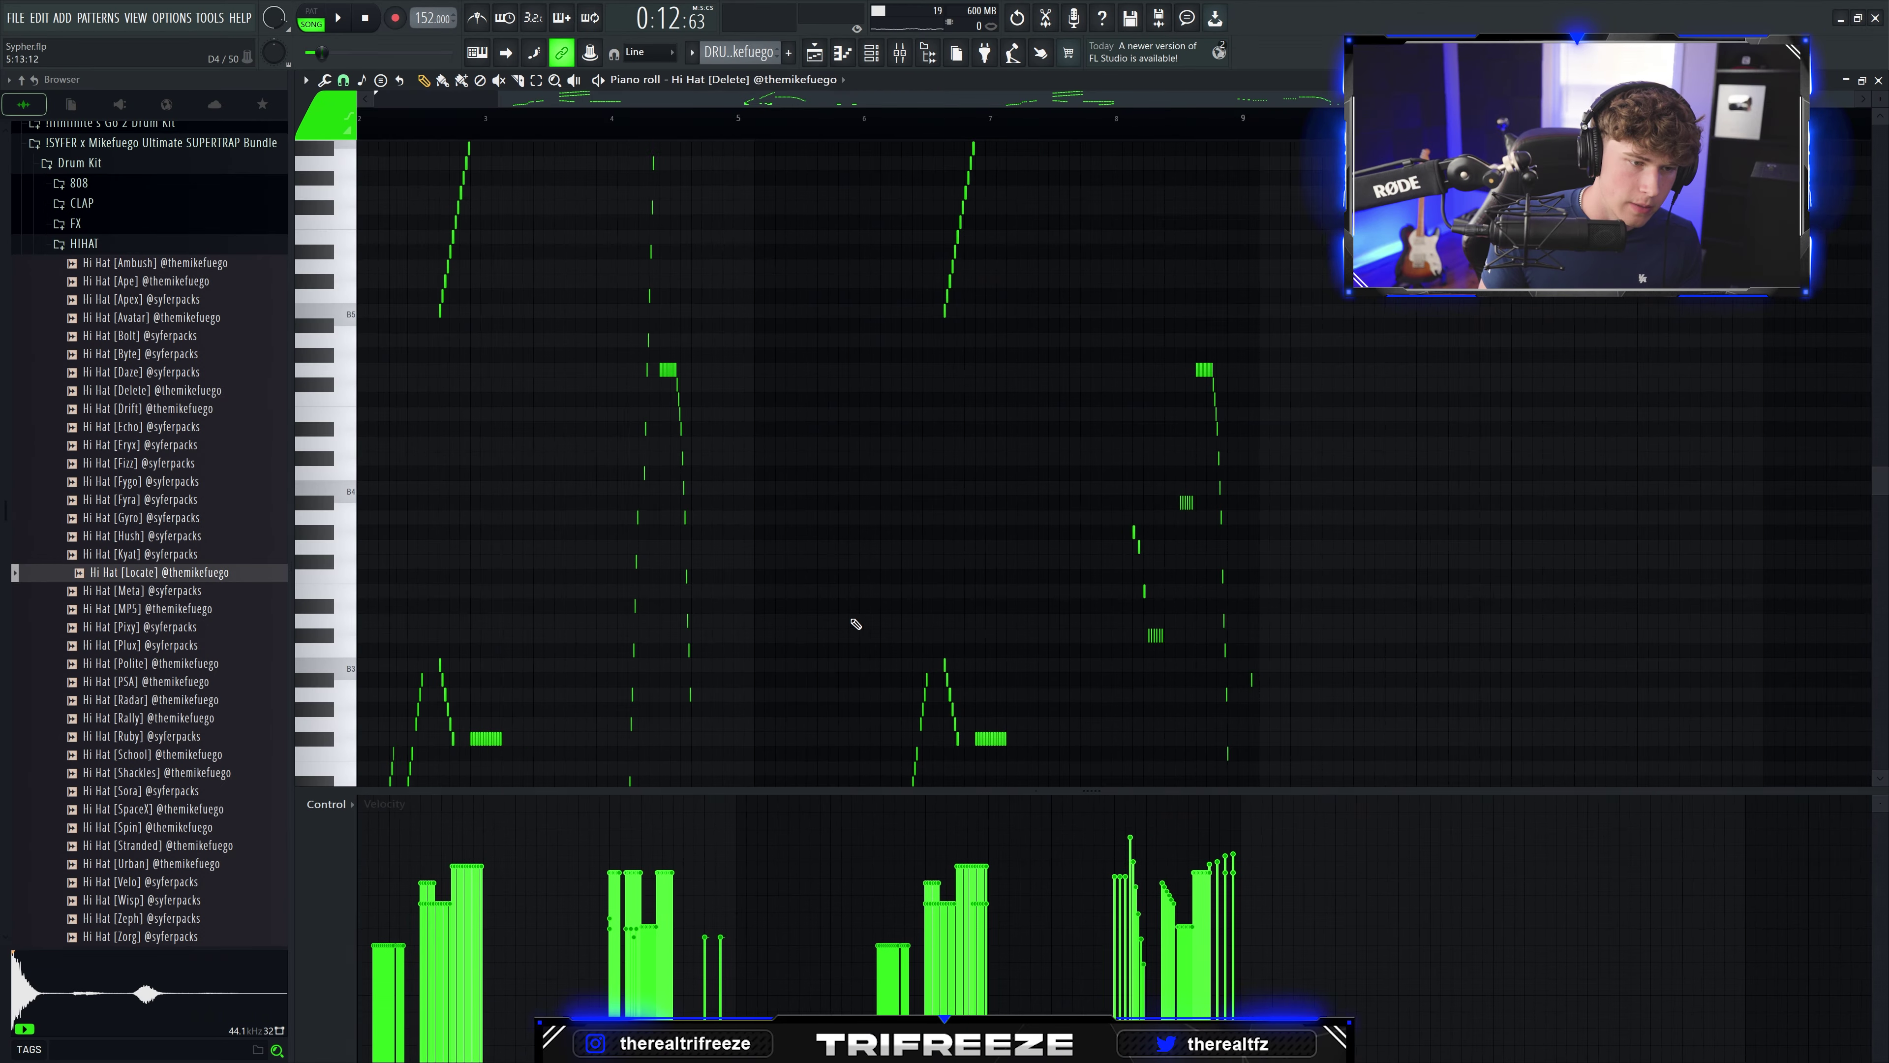
# Step: Review the pitched rolls of the Hi Hat [Delete] pattern in the piano roll and close it
pyautogui.scroll(-2, 843, 603)
pyautogui.scroll(2, 936, 522)
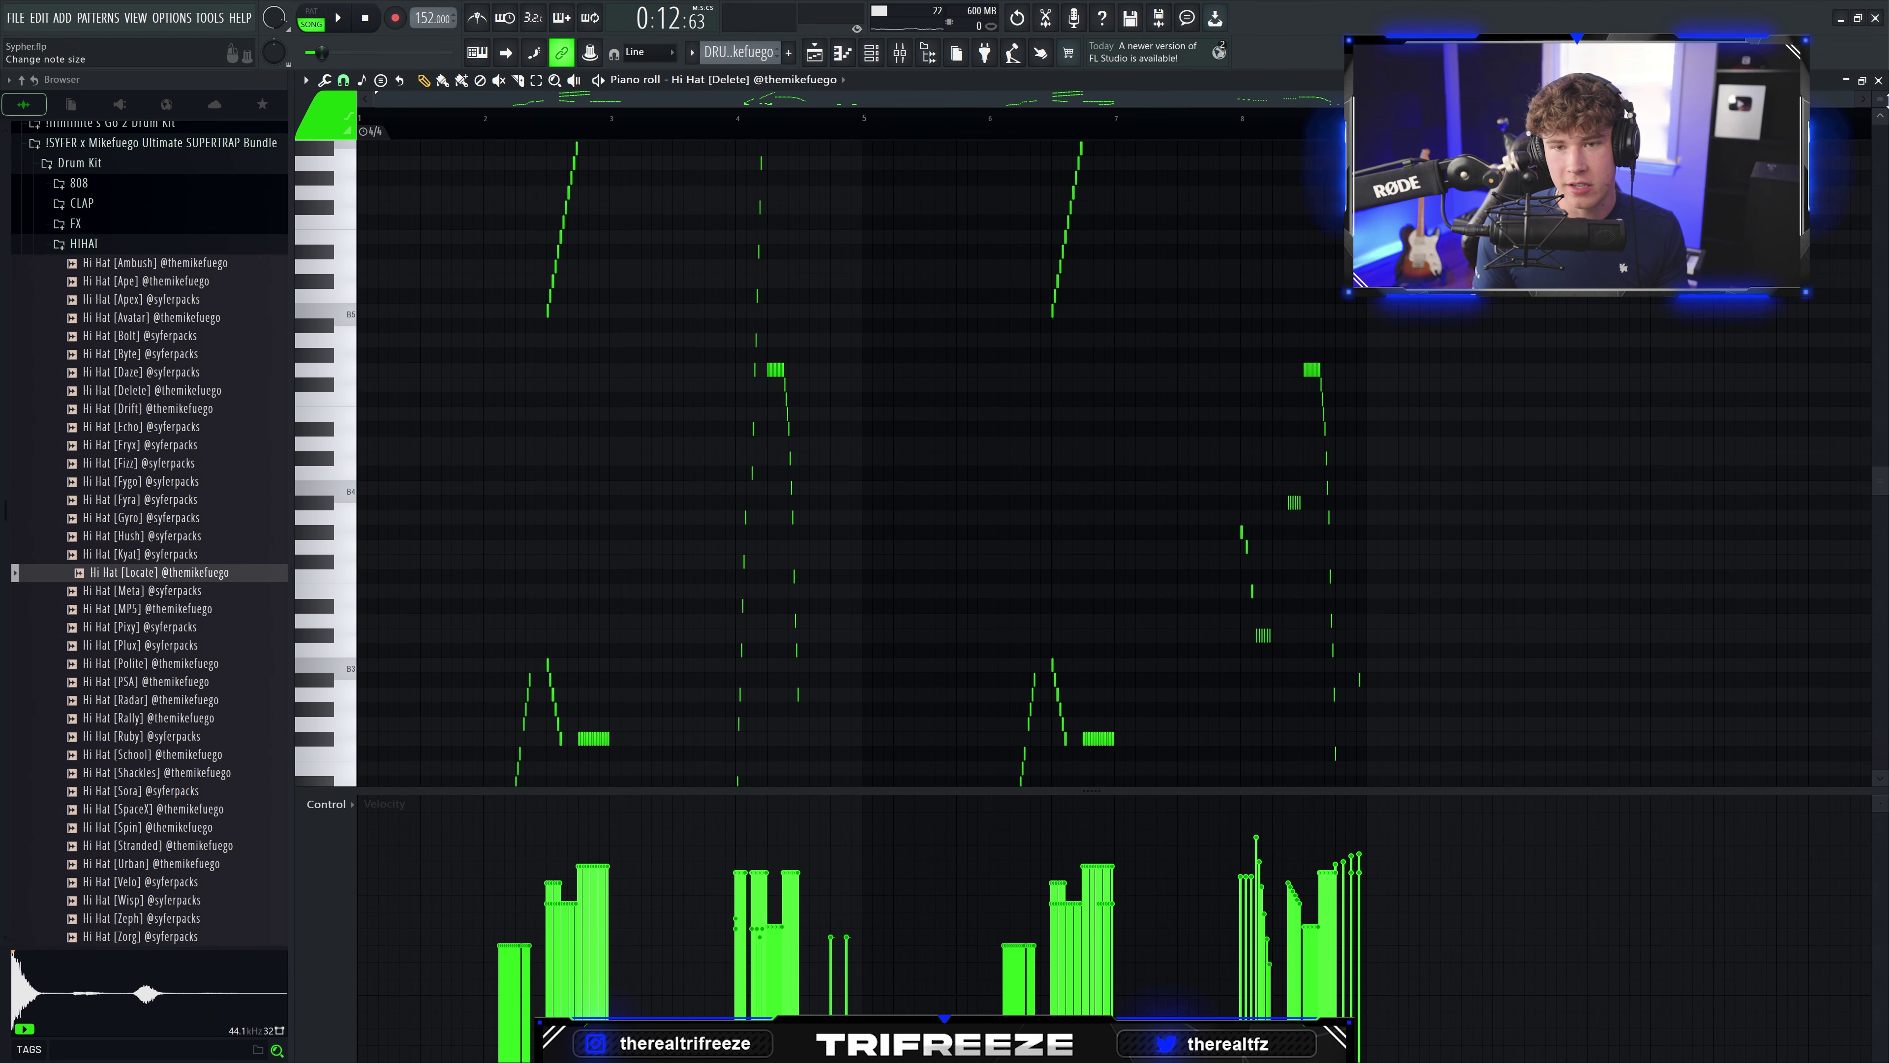
pyautogui.moveTo(1881, 99)
pyautogui.mouseDown()
pyautogui.moveTo(1881, 123)
pyautogui.moveTo(1881, 99)
pyautogui.mouseUp()
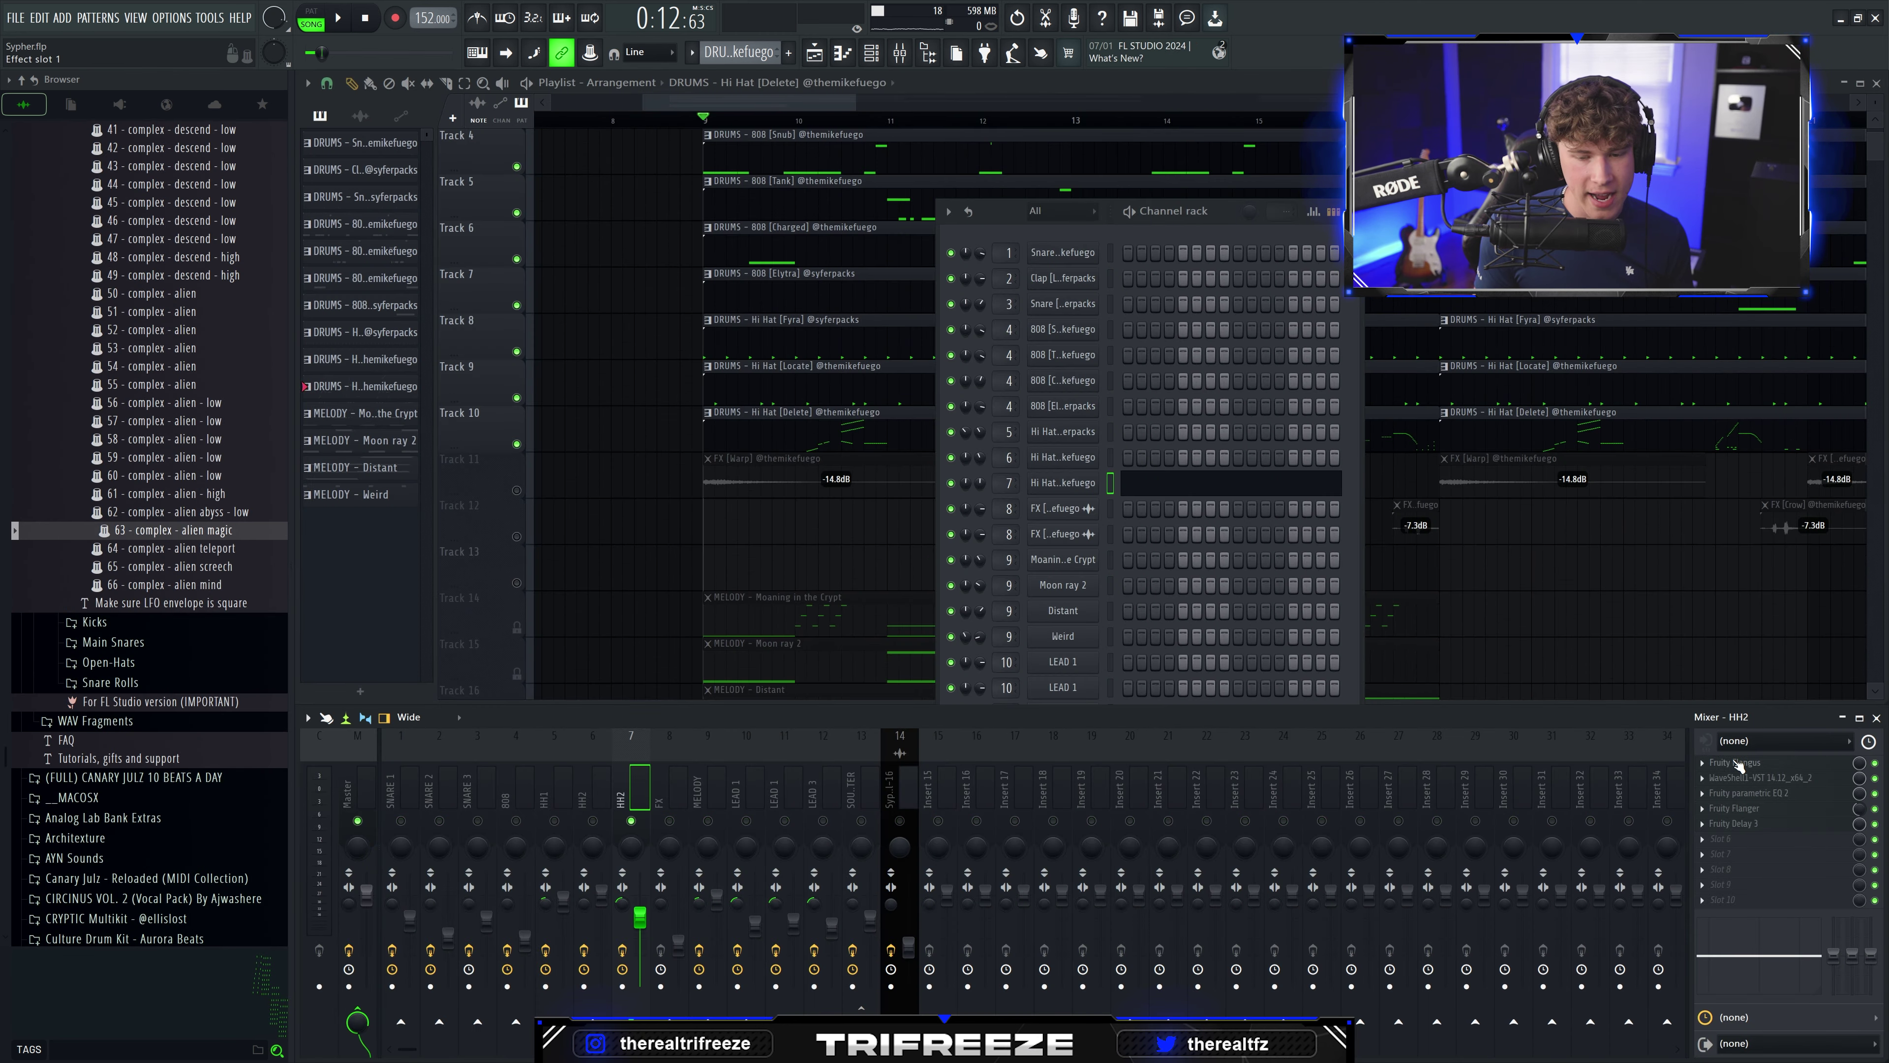
# Step: Show the Fruity Flangus, Fruity Flanger and Fruity Delay 3 effects of the HH2 mixer track and arrange their windows without overlap
pyautogui.click(1741, 765)
pyautogui.click(1736, 809)
pyautogui.moveTo(624, 194); pyautogui.dragTo(772, 364)
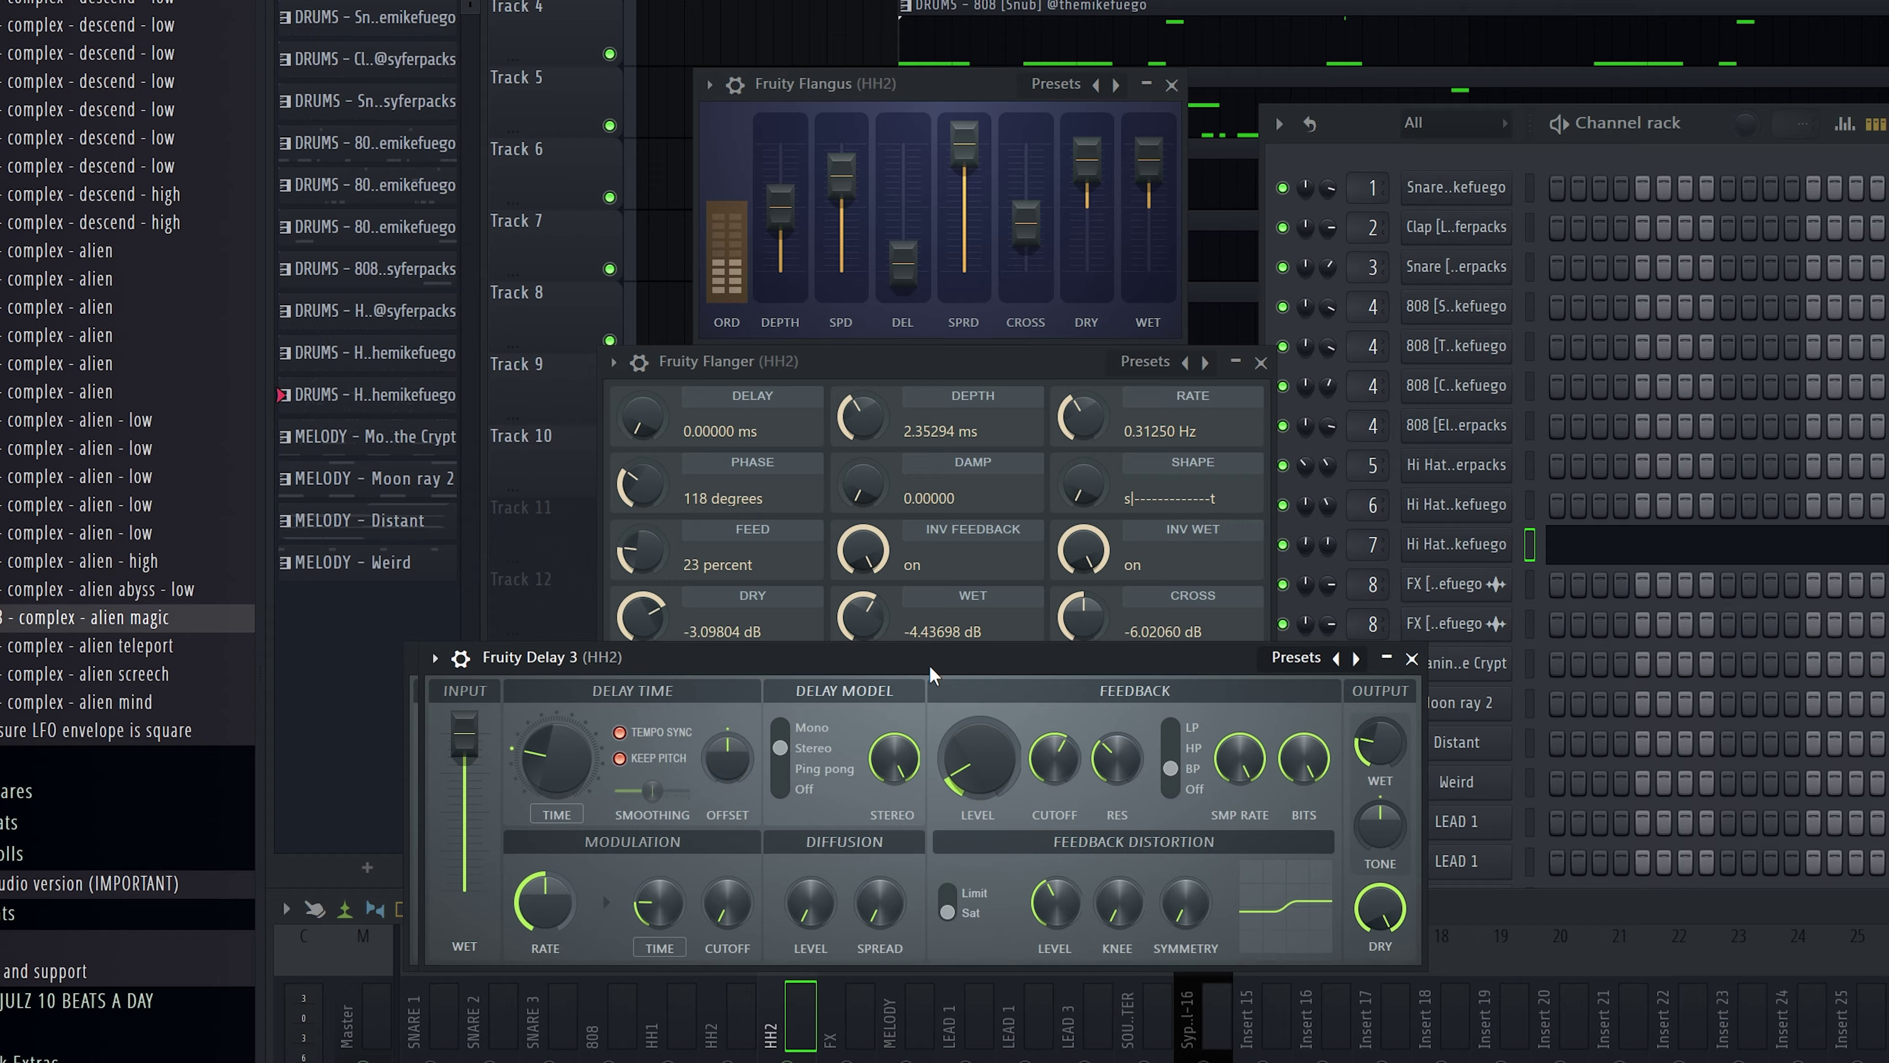
pyautogui.moveTo(932, 670)
pyautogui.mouseDown()
pyautogui.moveTo(953, 683)
pyautogui.moveTo(934, 685)
pyautogui.mouseUp()
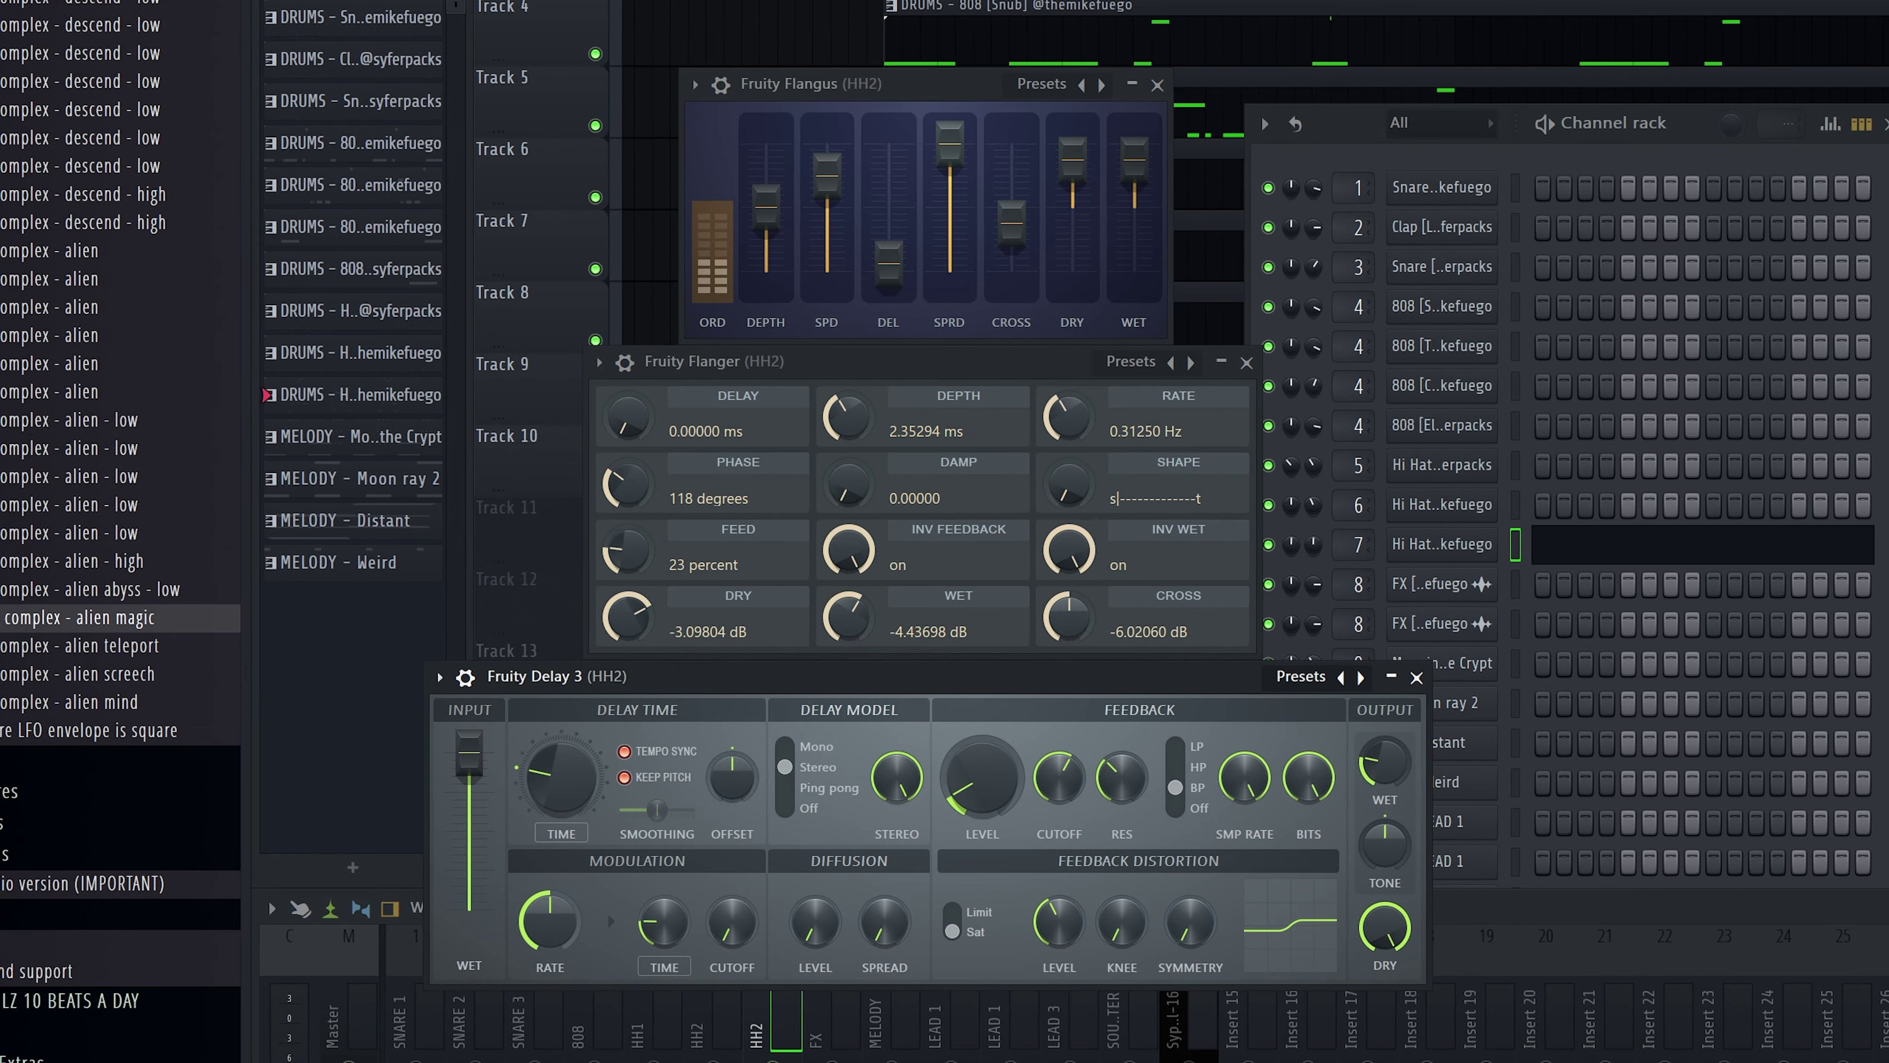
# Step: Play back the Hi Hat [Delete] pattern while following its ascending and descending rolls in the piano roll
pyautogui.press('space')
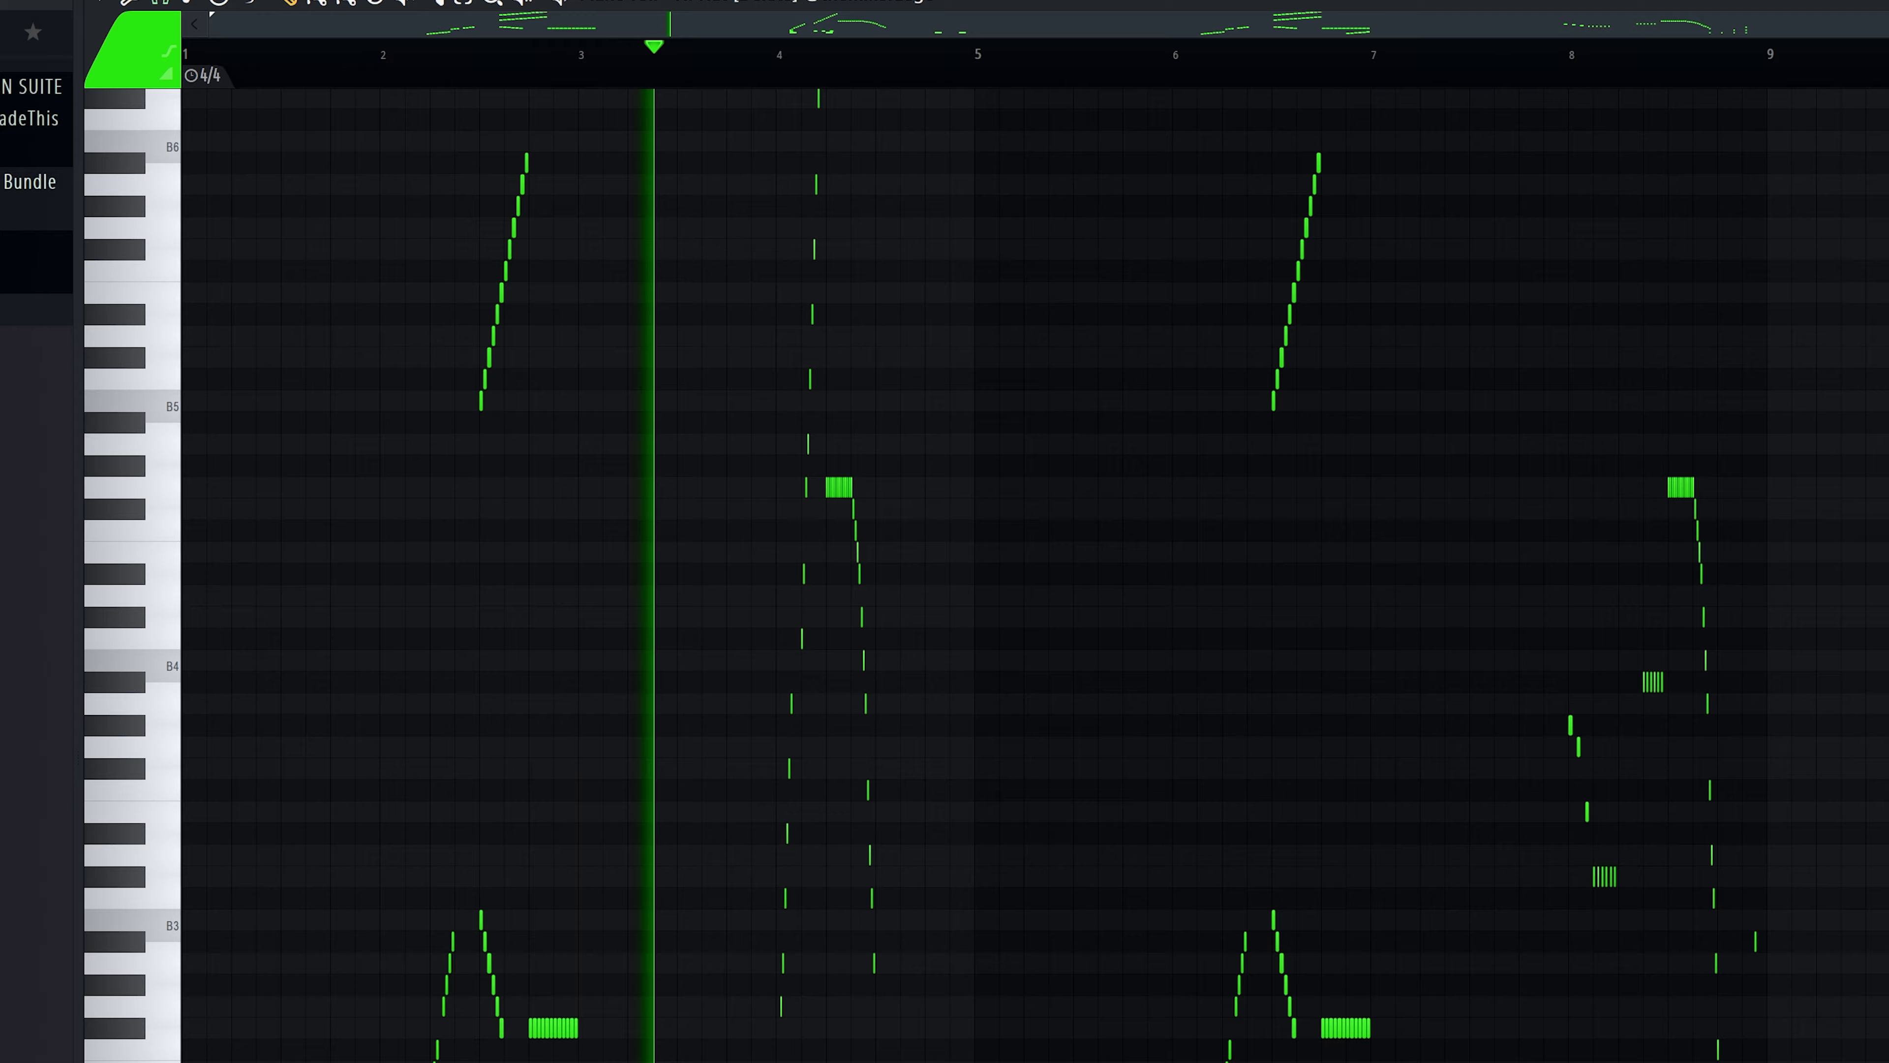
pyautogui.scroll(-3, 1033, 573)
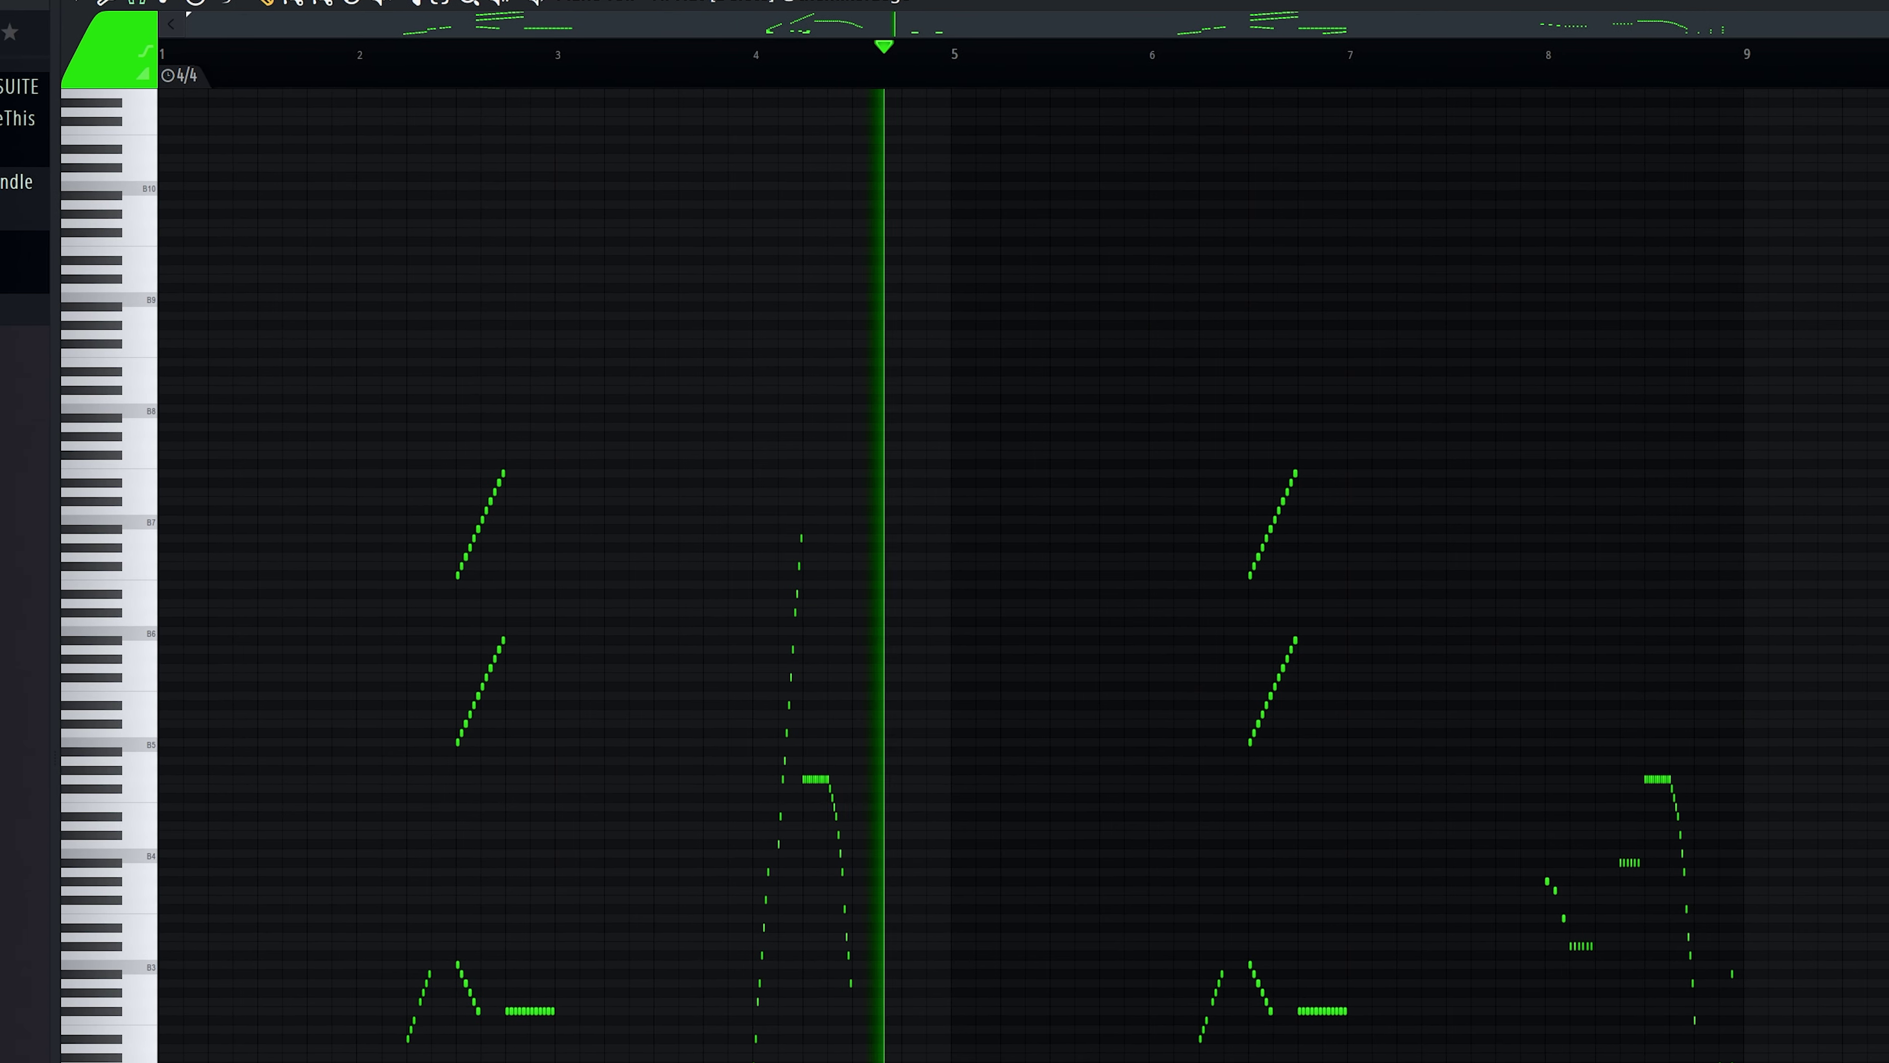
pyautogui.scroll(2, 1019, 576)
pyautogui.press('space')
pyautogui.press('space')
pyautogui.scroll(-2, 1019, 577)
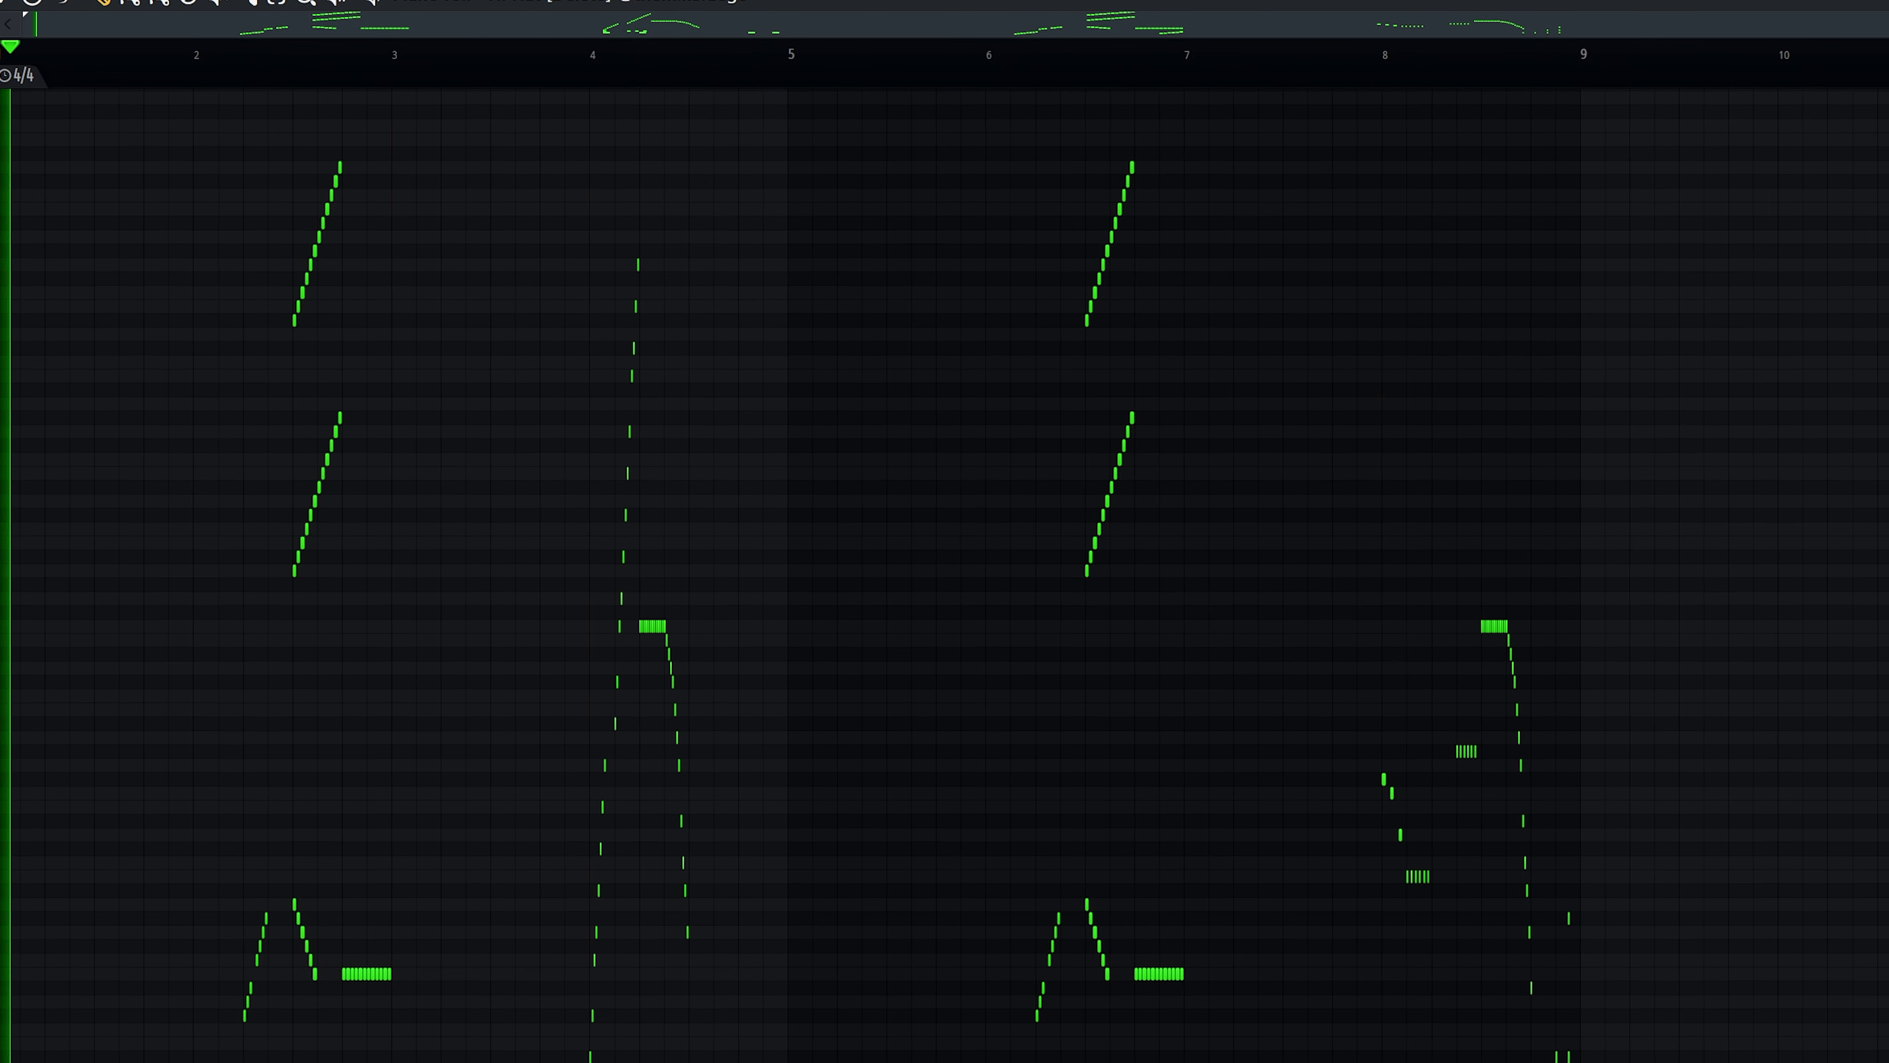
# Step: Check the piano roll's 1/6 step snap option against the closely spaced Hi Hat [Delete] notes in bar 2
pyautogui.scroll(6, 586, 569)
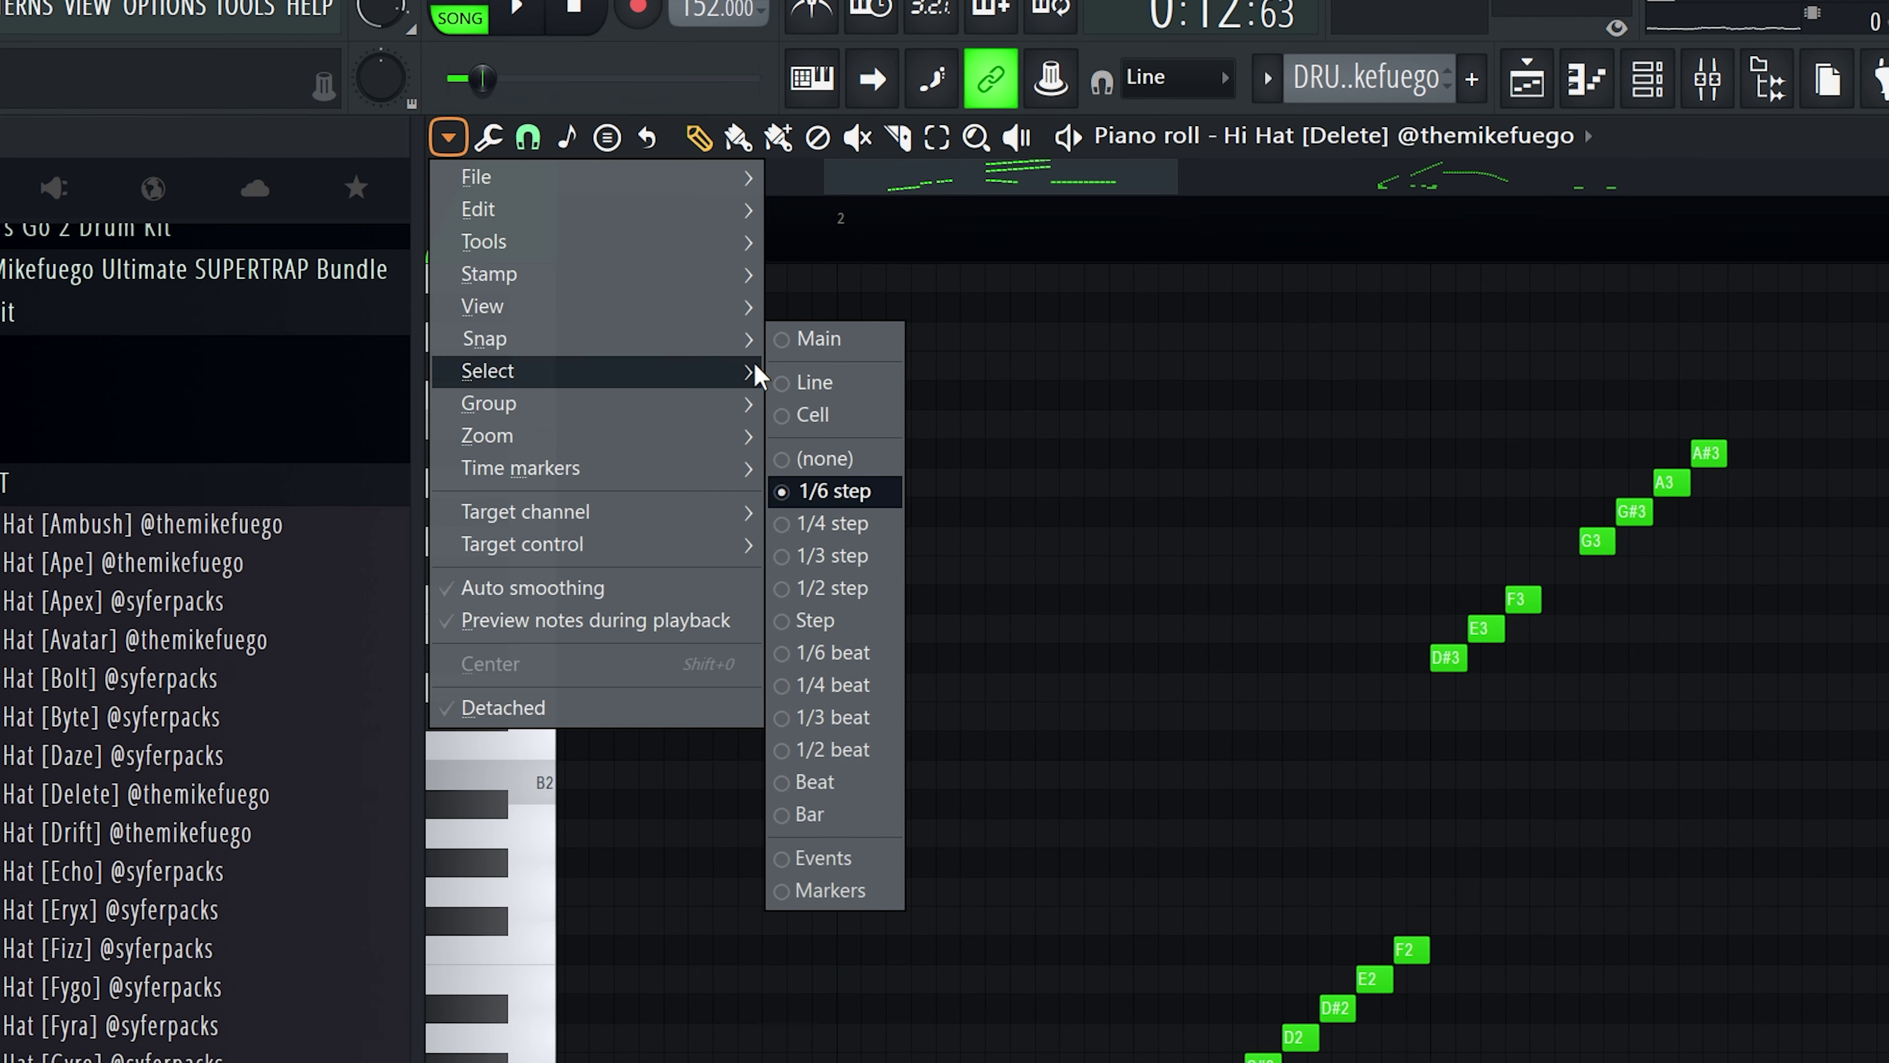
pyautogui.click(873, 527)
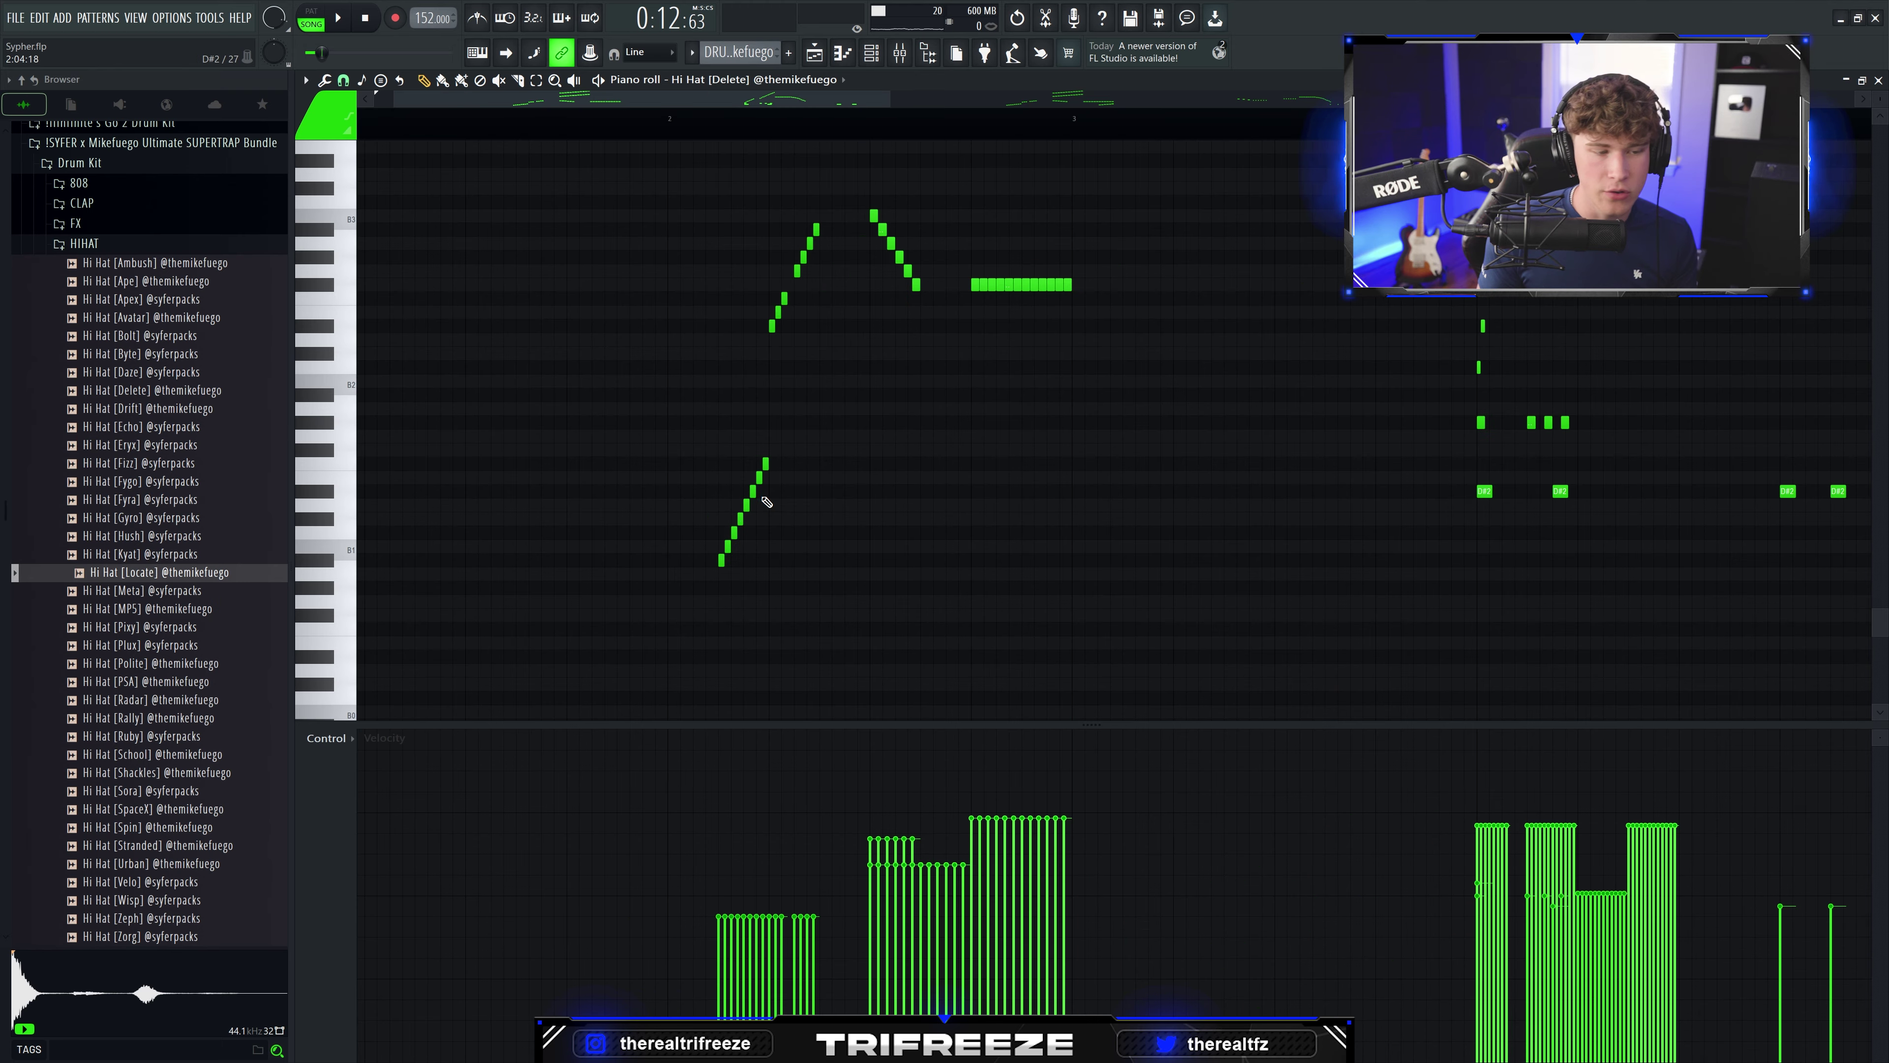
pyautogui.scroll(-5, 907, 322)
pyautogui.scroll(2, 863, 521)
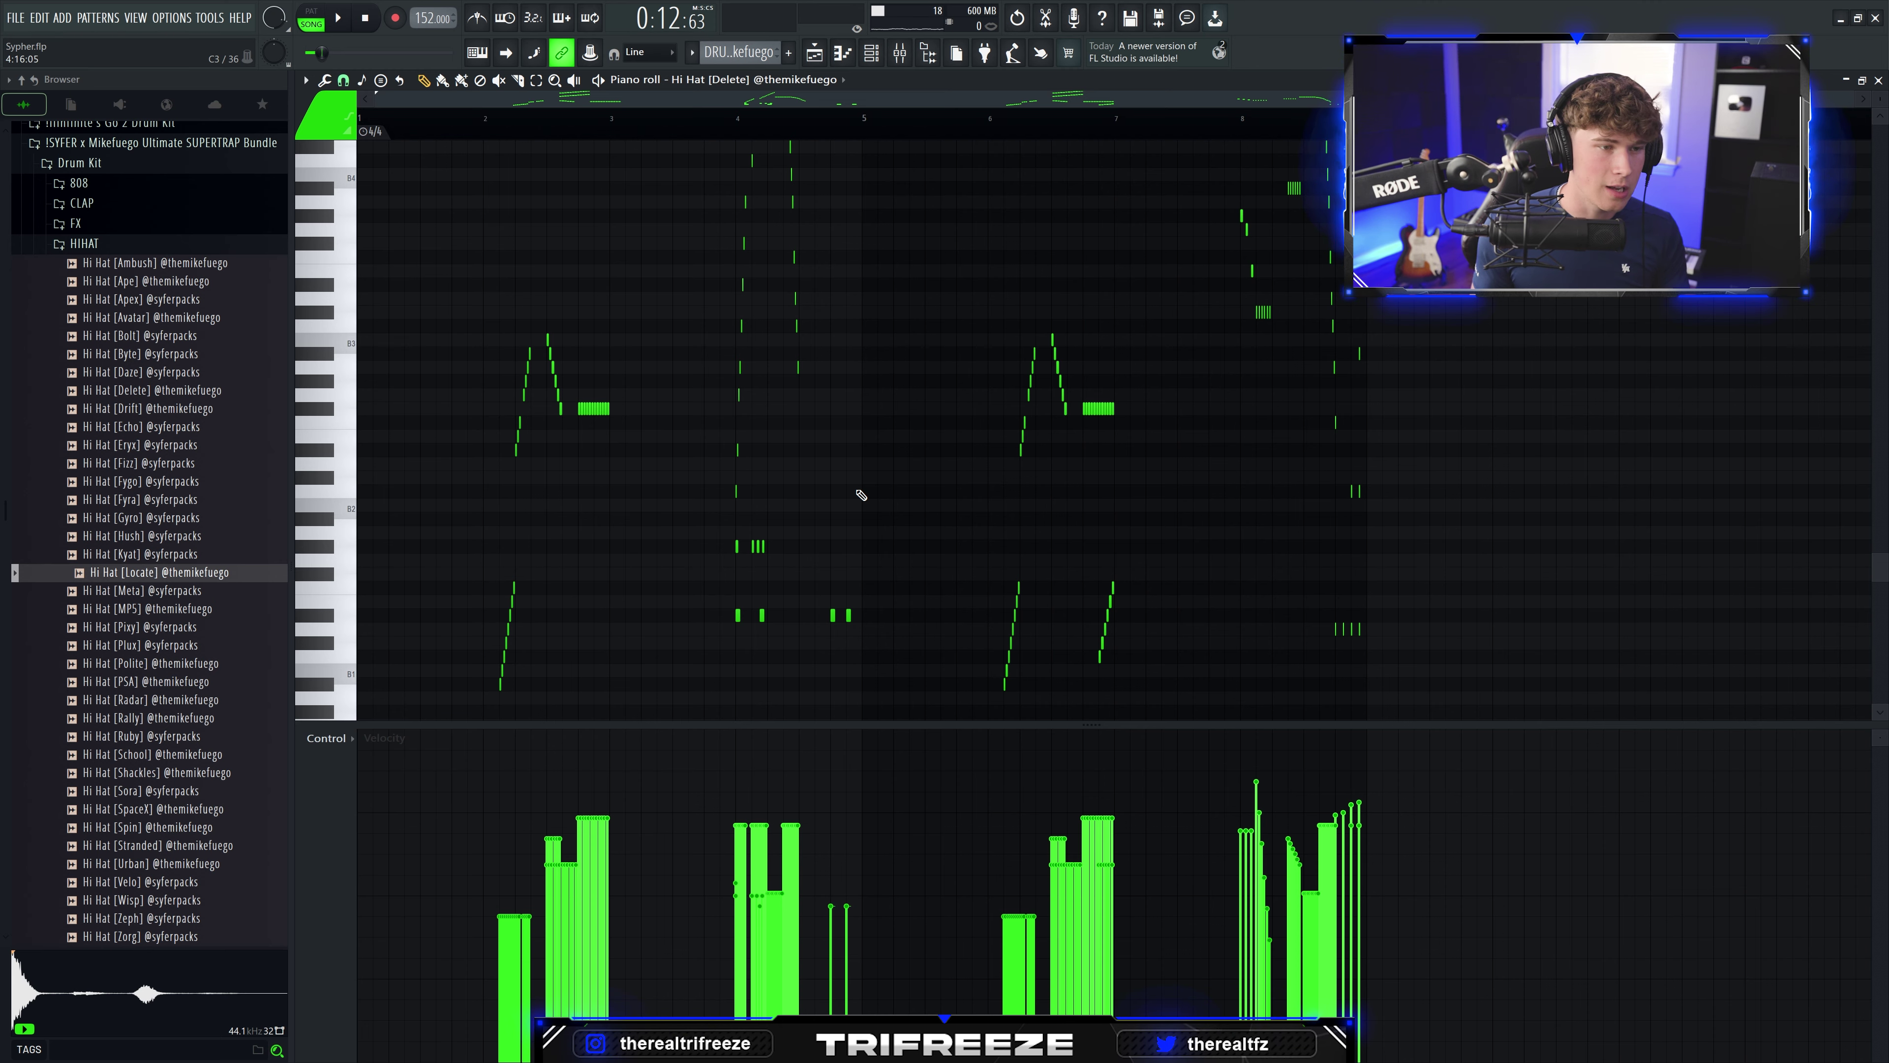
# Step: Examine the Hi Hat [Delete] rolls across their full pitch range, including a close look at the rising and falling notes in bar 4
pyautogui.scroll(4, 861, 495)
pyautogui.scroll(10, 1404, 333)
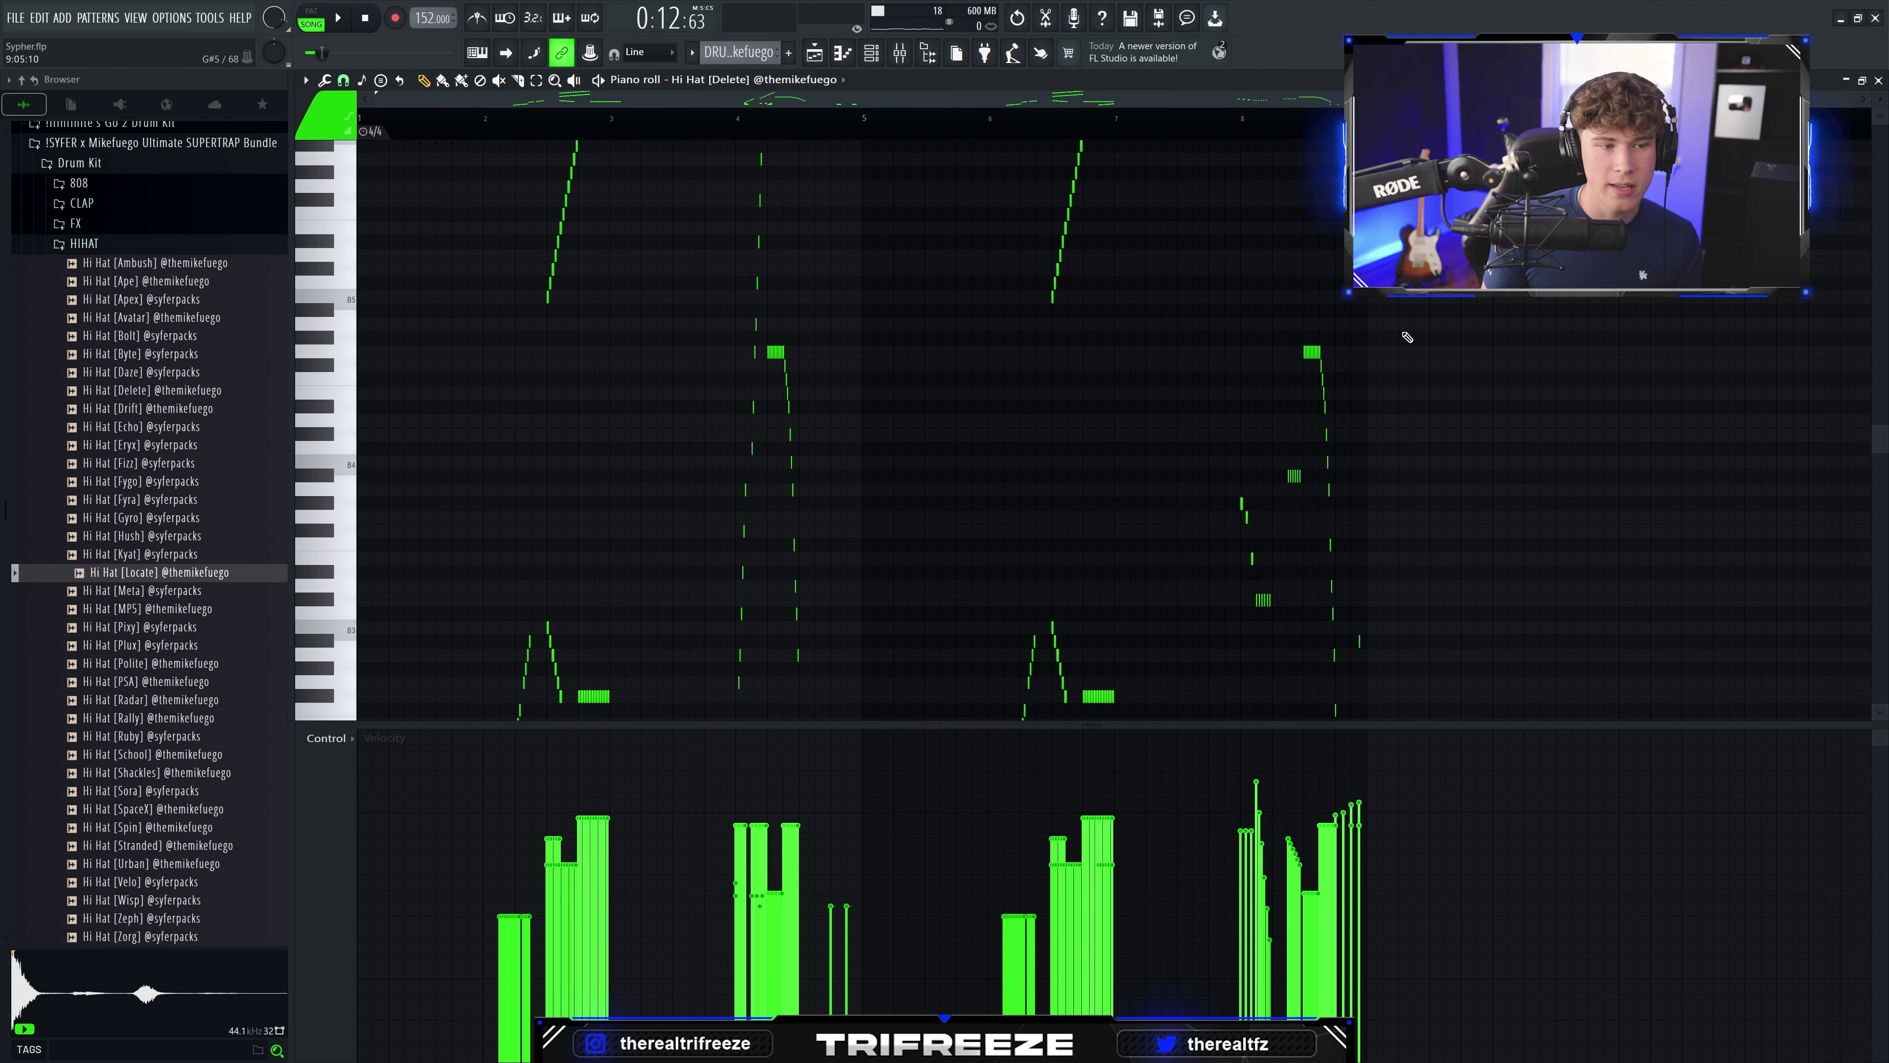
pyautogui.scroll(-8, 1419, 308)
pyautogui.scroll(-2, 1333, 298)
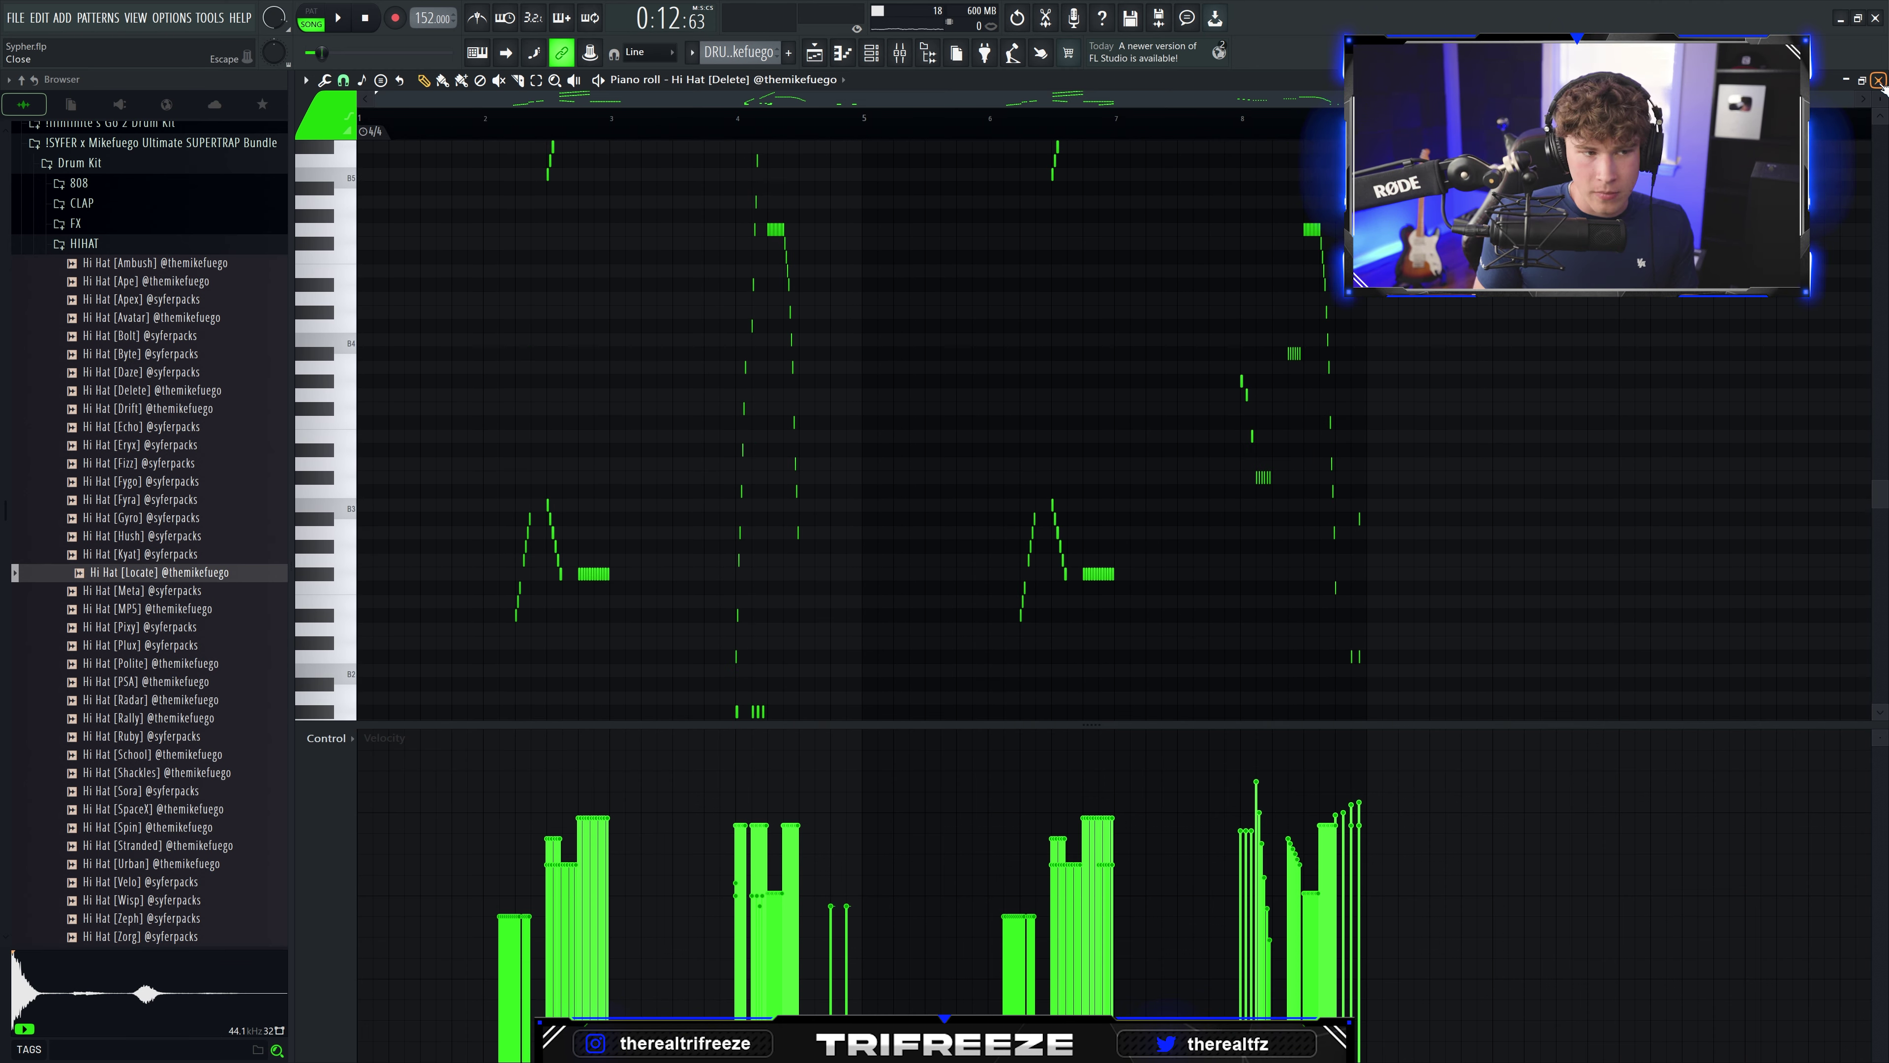
pyautogui.keyDown('ctrl'); pyautogui.scroll(3, 774, 302); pyautogui.keyUp('ctrl')
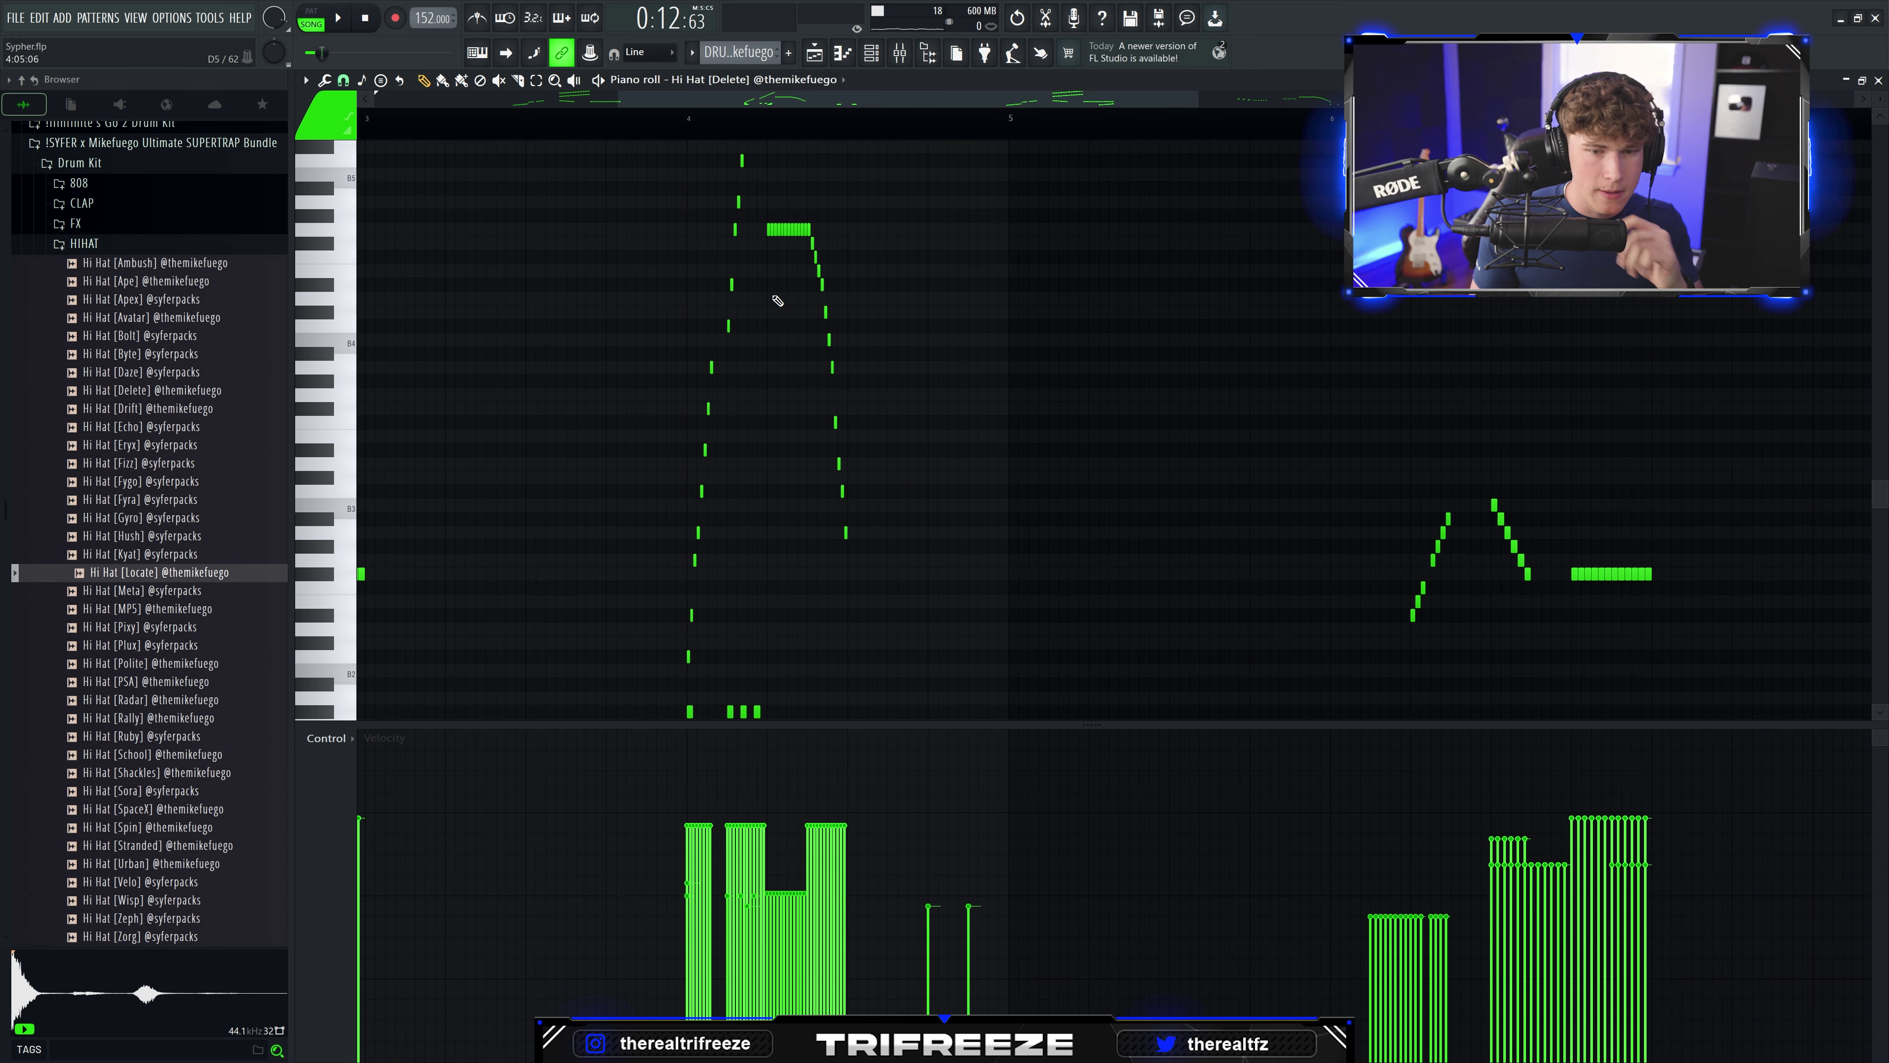
pyautogui.keyDown('ctrl'); pyautogui.scroll(-3, 771, 478); pyautogui.keyUp('ctrl')
pyautogui.scroll(-6, 772, 479)
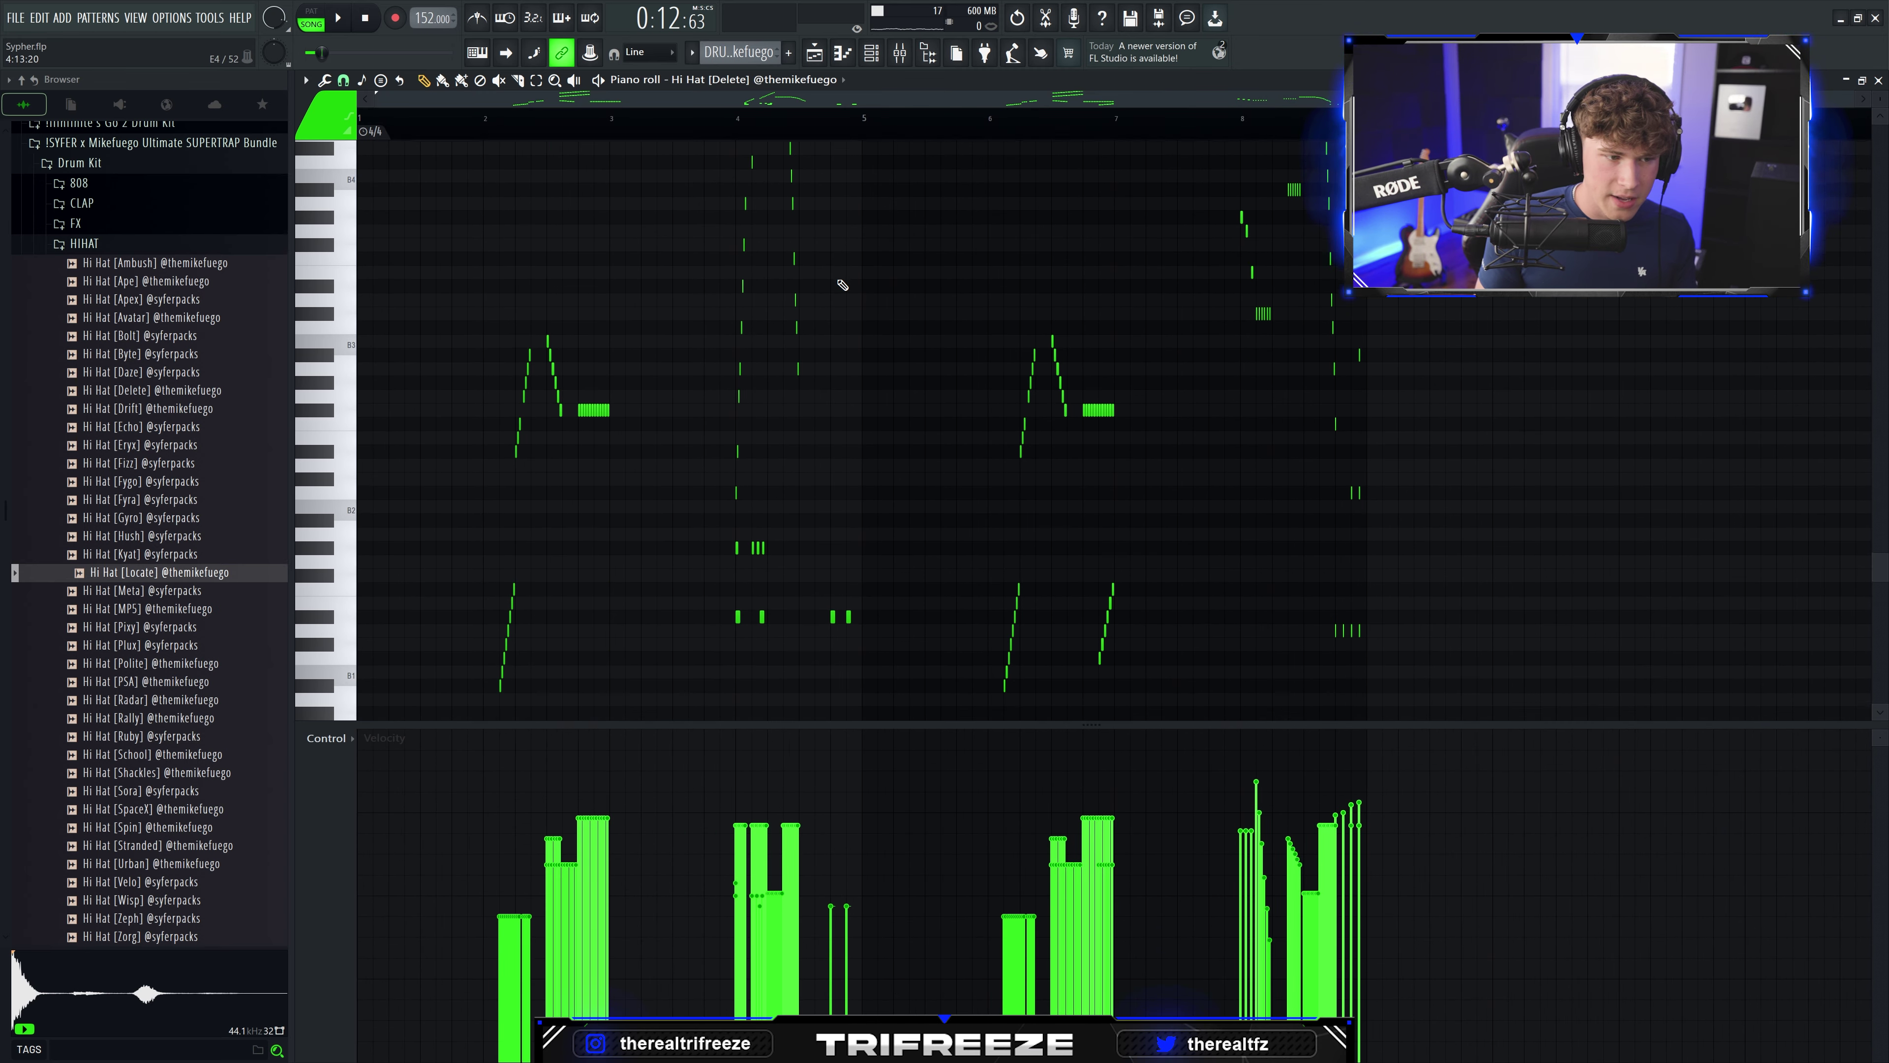
pyautogui.scroll(12, 772, 703)
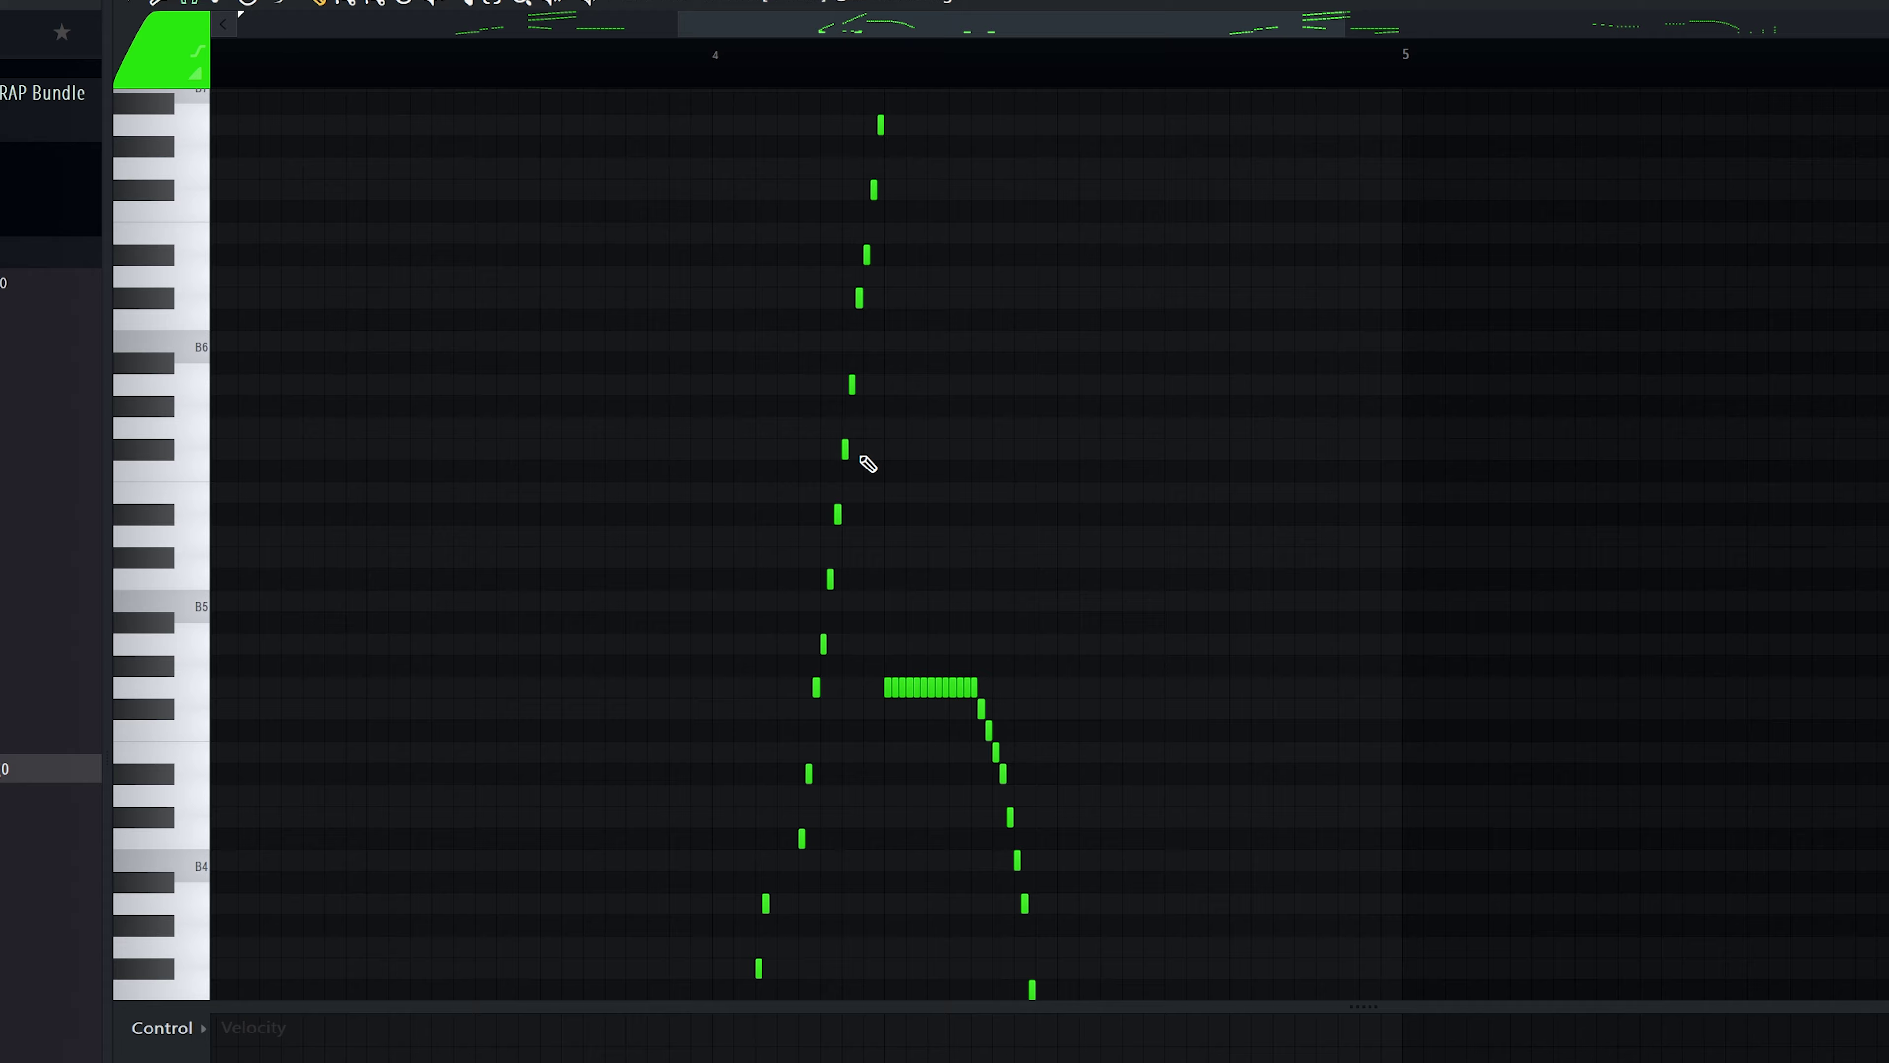
pyautogui.scroll(-10, 906, 361)
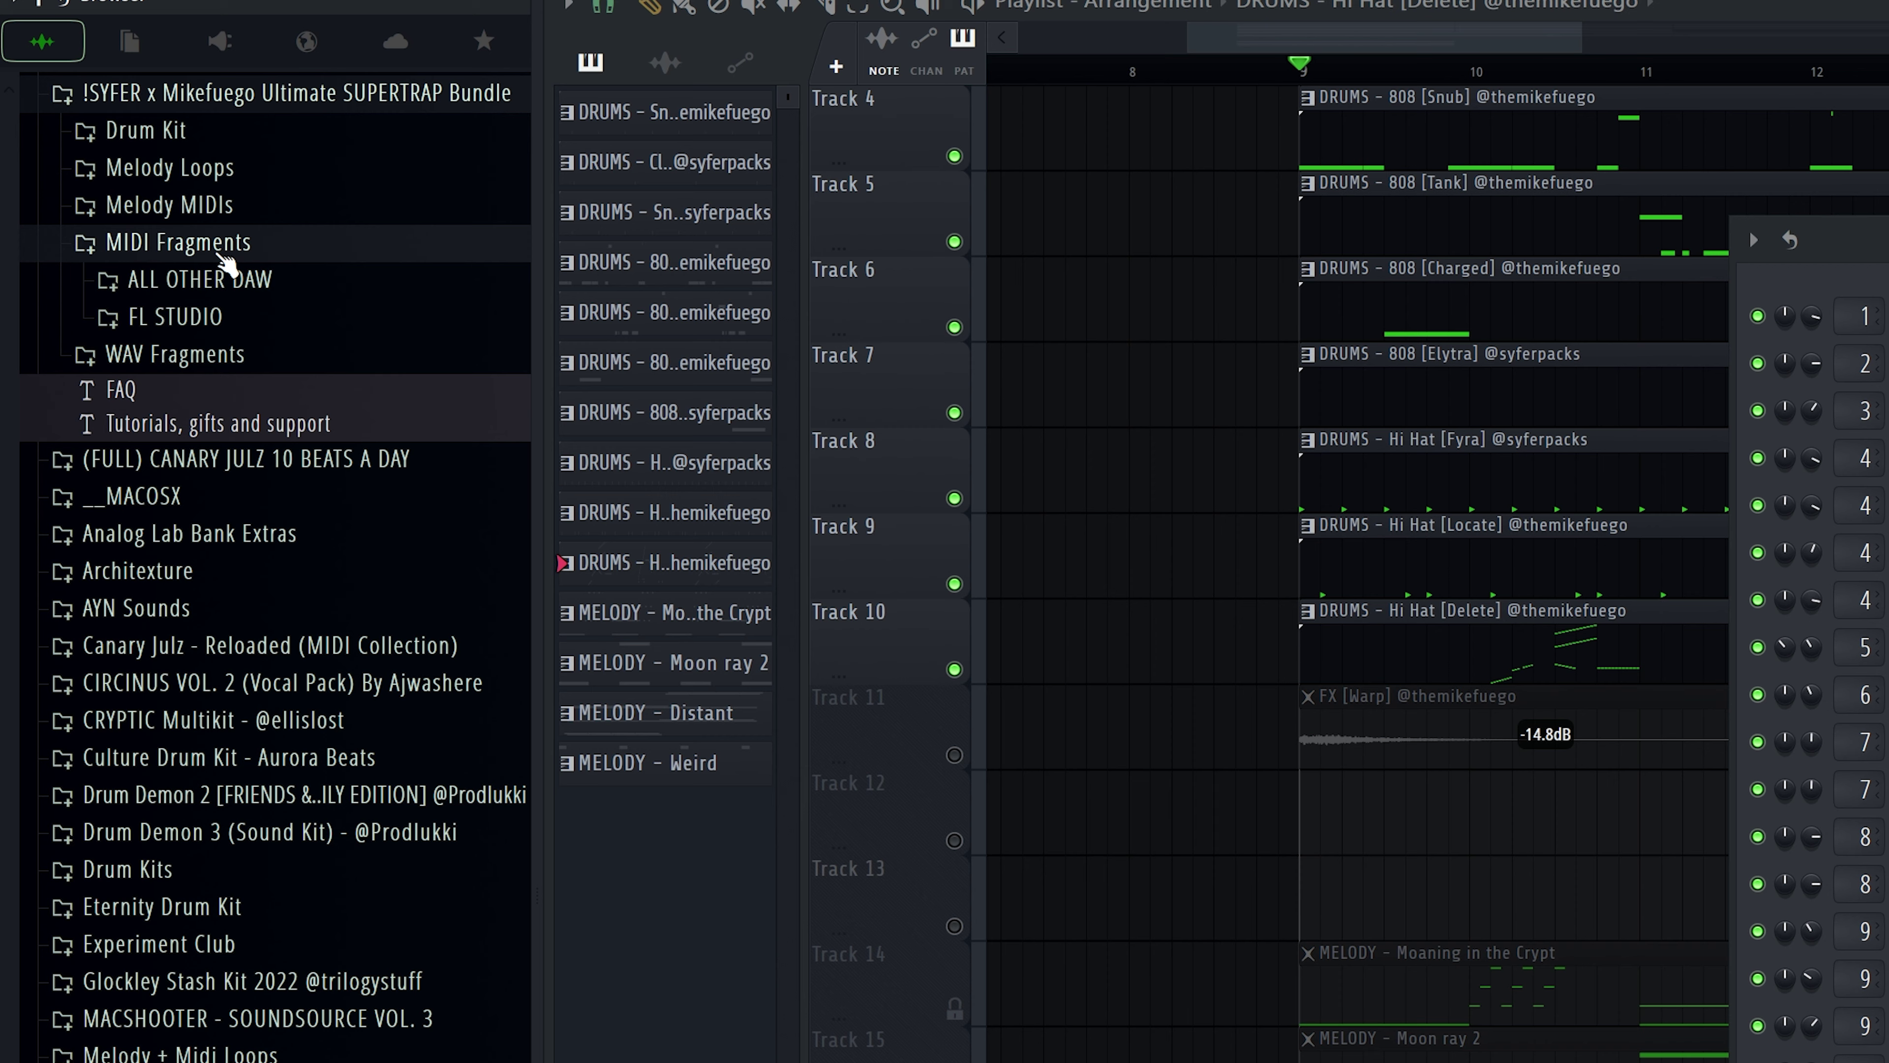
# Step: Browse the bundle's MIDI Fragments, looking through the ALL OTHER DAW and FL STUDIO folders and the FL STUDIO 808s bars
pyautogui.click(229, 296)
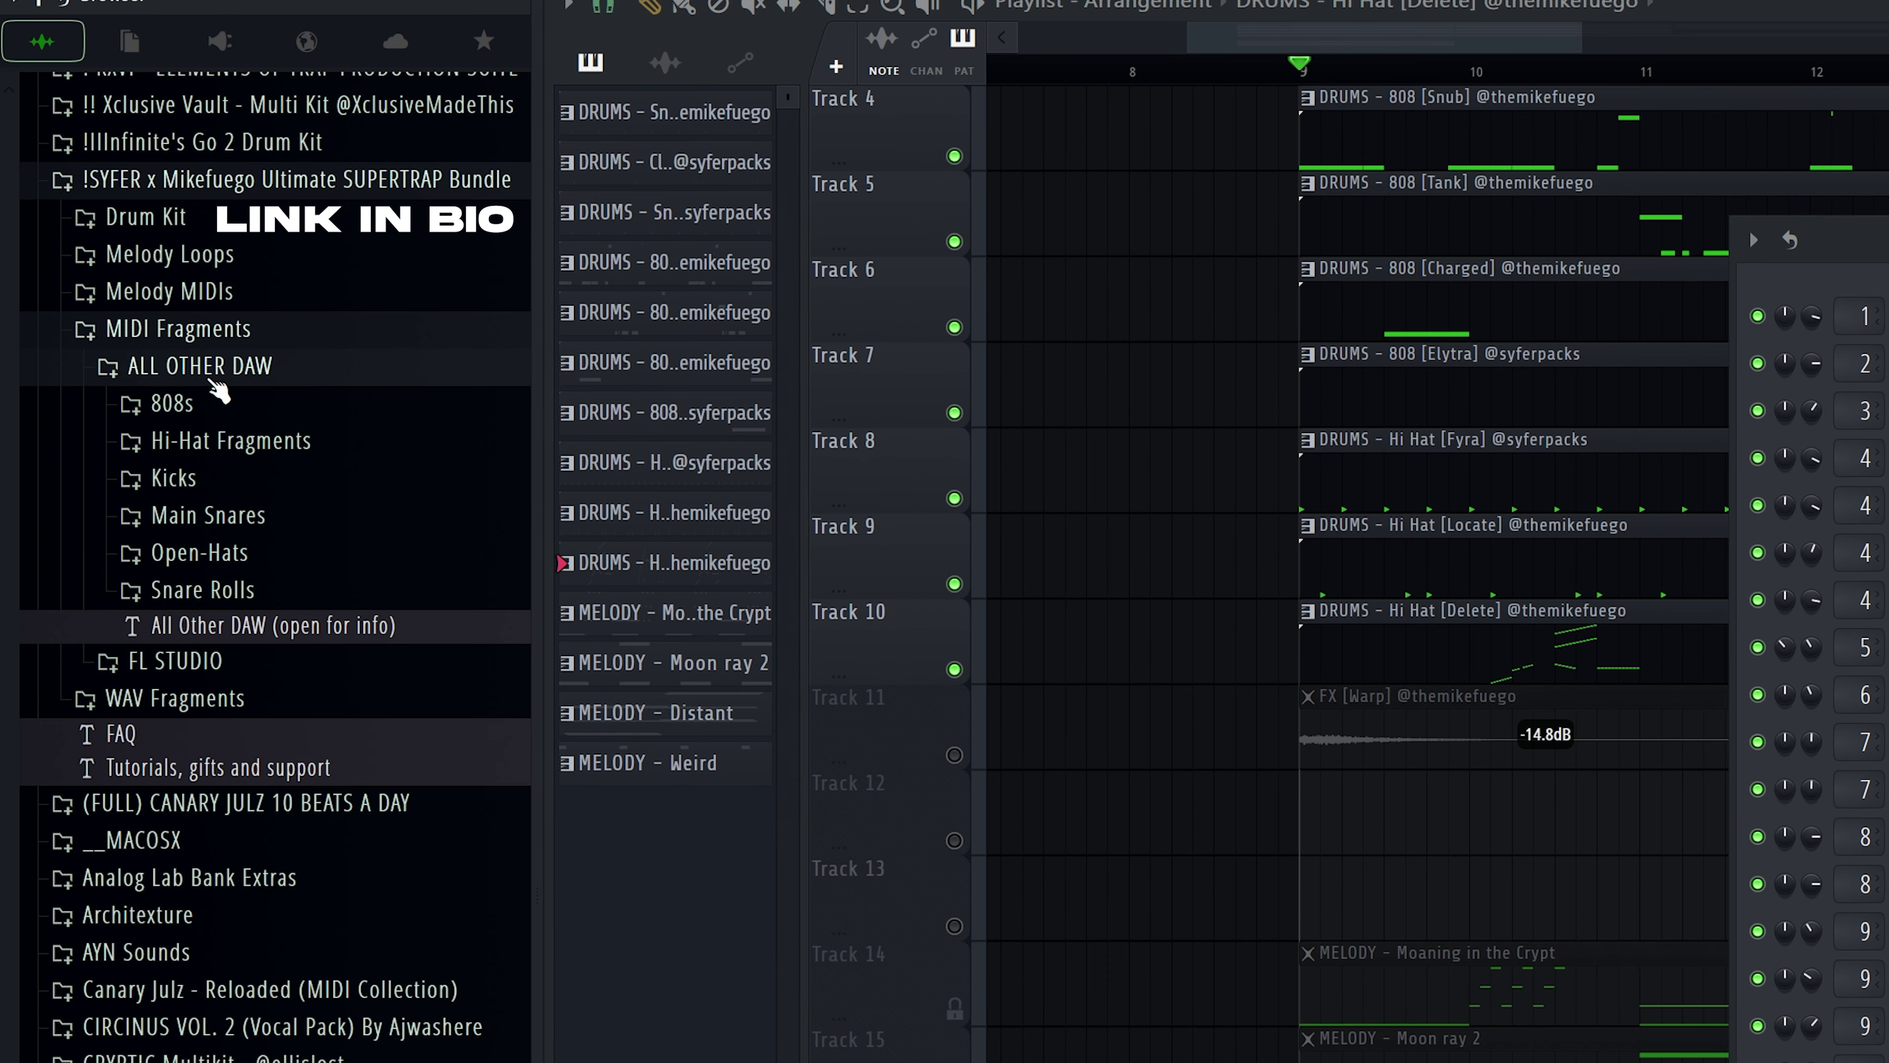
pyautogui.click(249, 382)
pyautogui.click(240, 402)
pyautogui.scroll(-2, 267, 401)
pyautogui.click(272, 405)
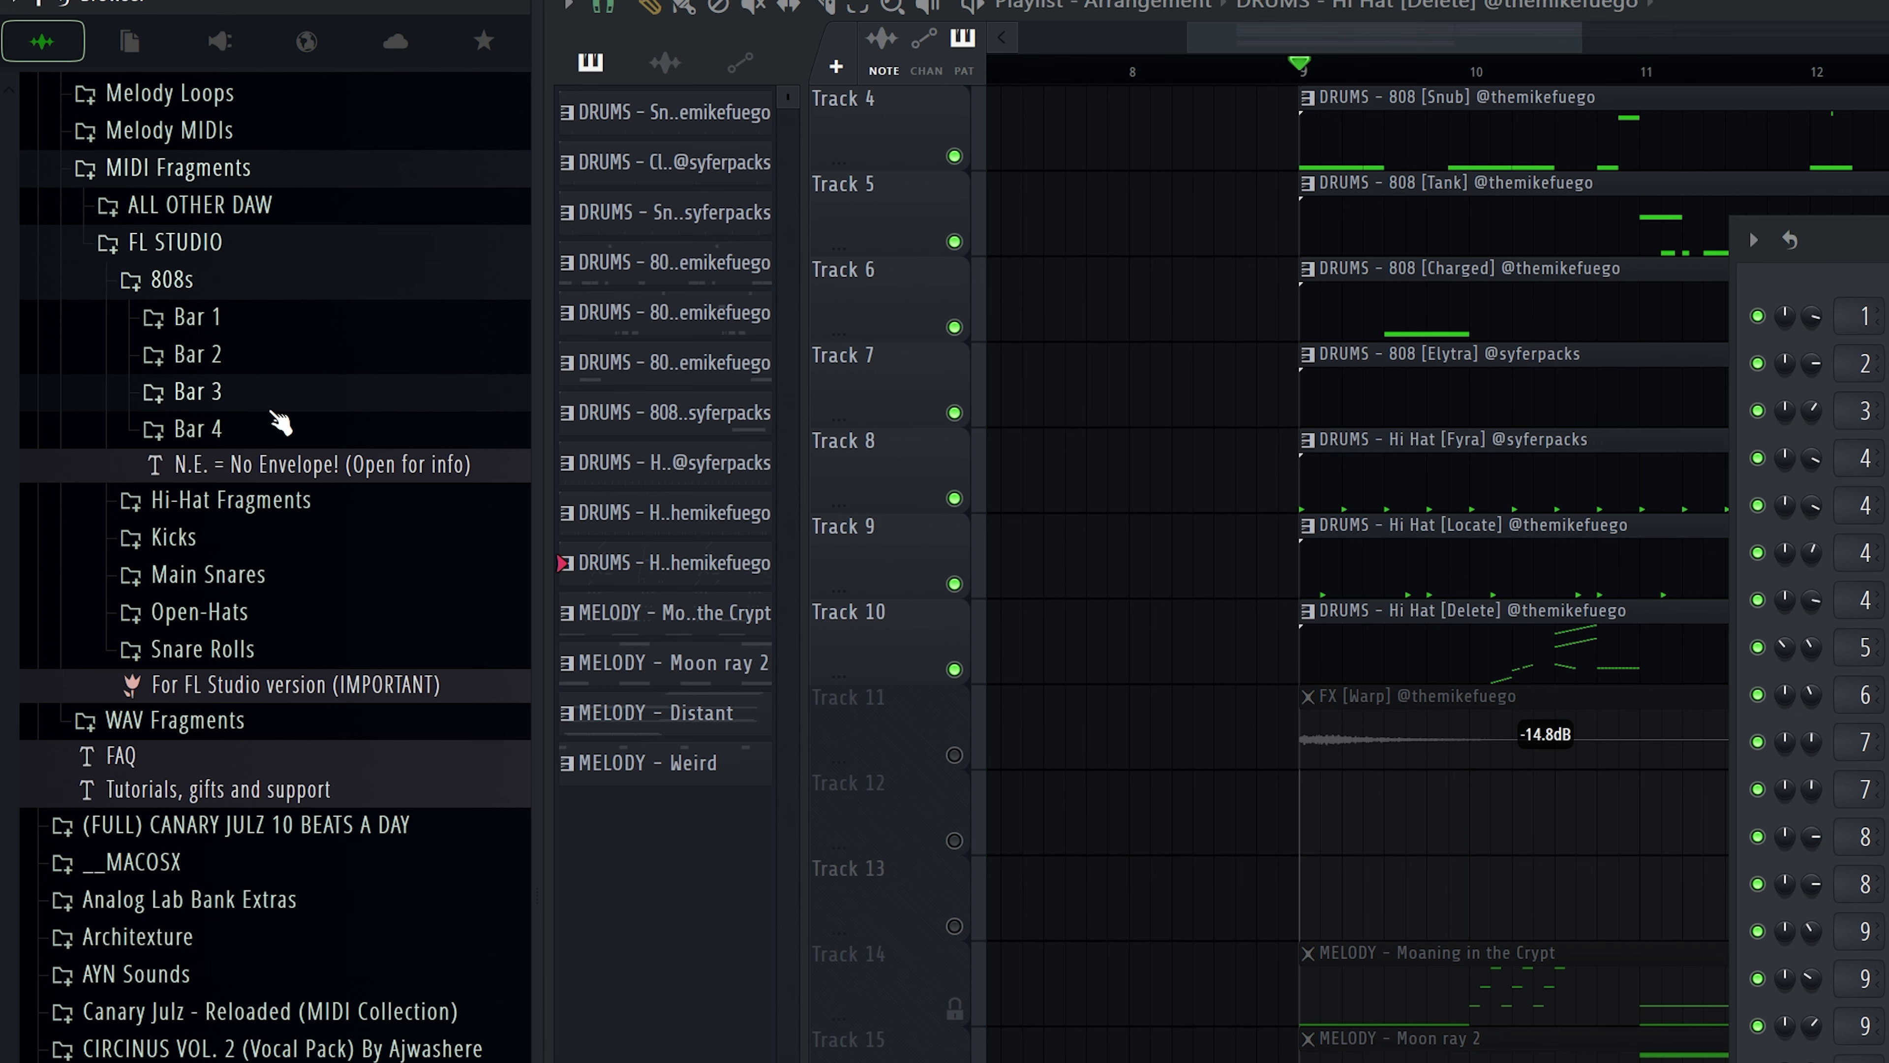
# Step: Import a low hi-hat fragment from folder 1 of Hi-Hat Fragments into the piano roll, with blending with existing data enabled
pyautogui.click(211, 291)
pyautogui.click(230, 316)
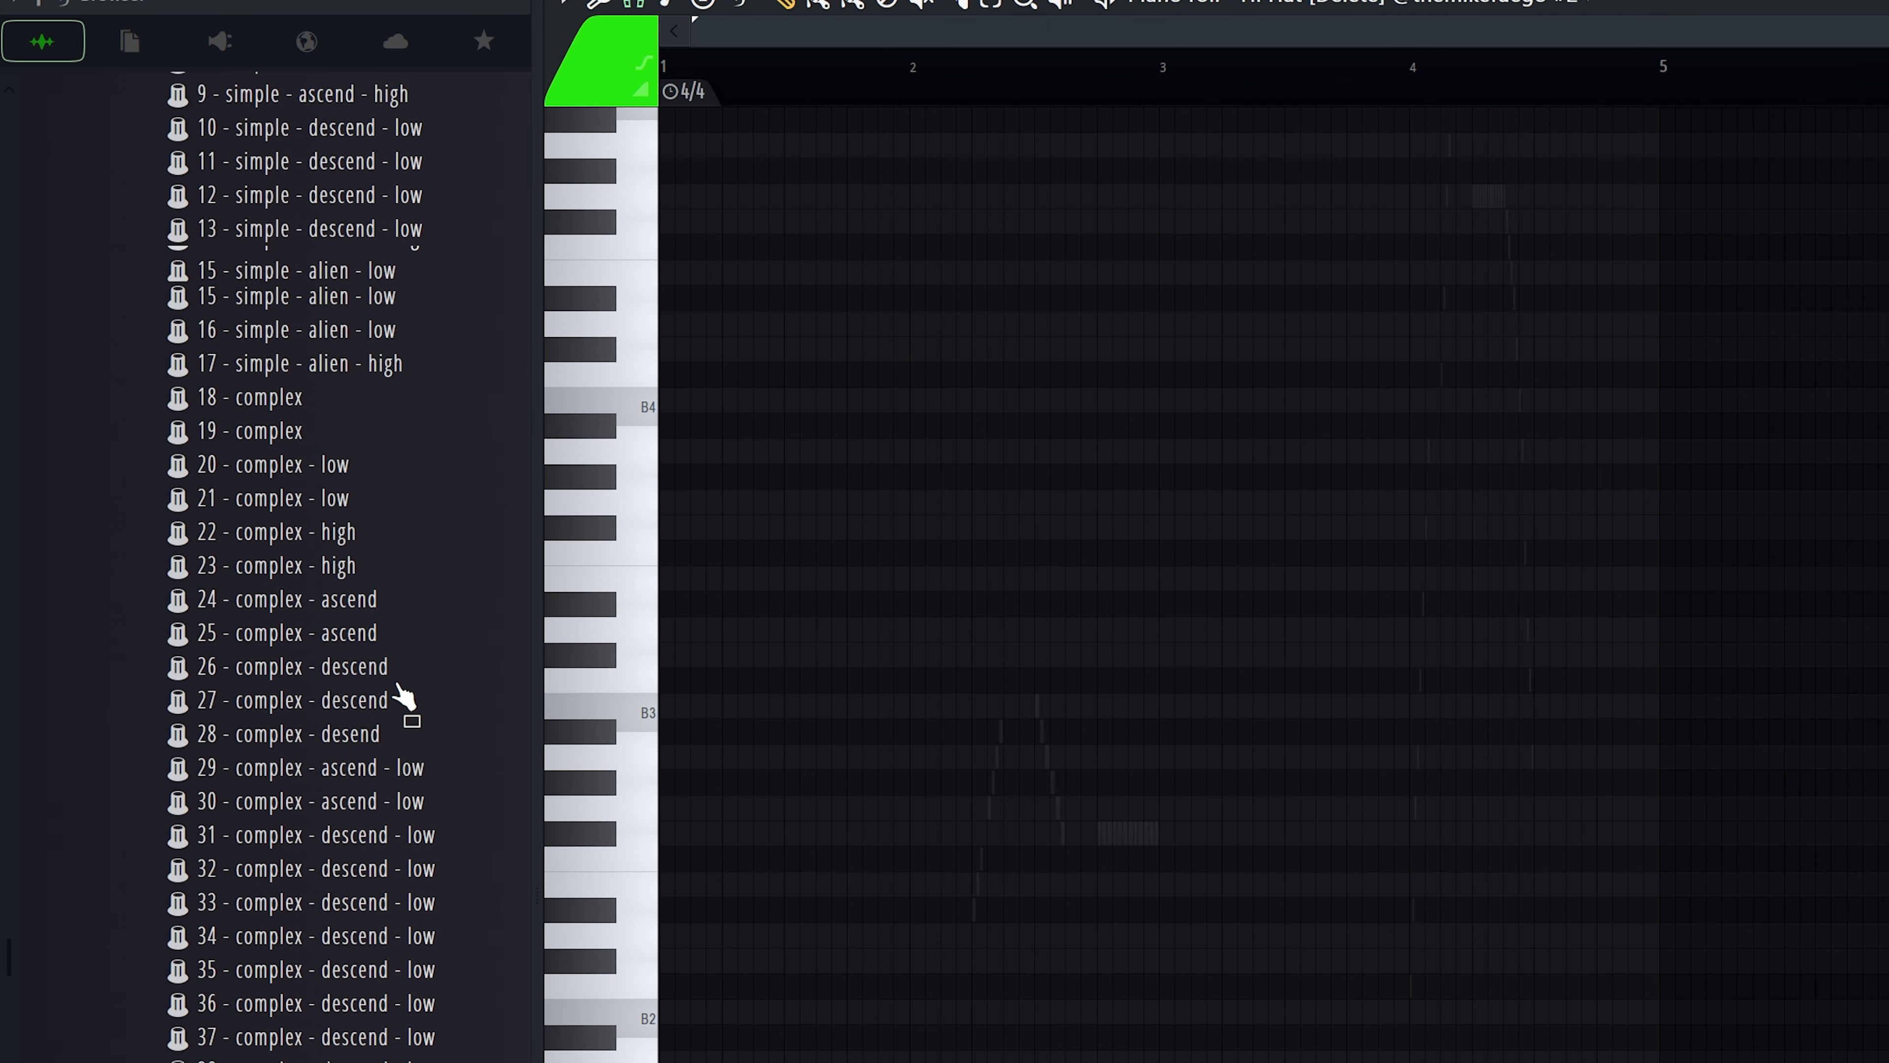
pyautogui.scroll(-3, 387, 744)
pyautogui.moveTo(870, 781); pyautogui.dragTo(877, 782)
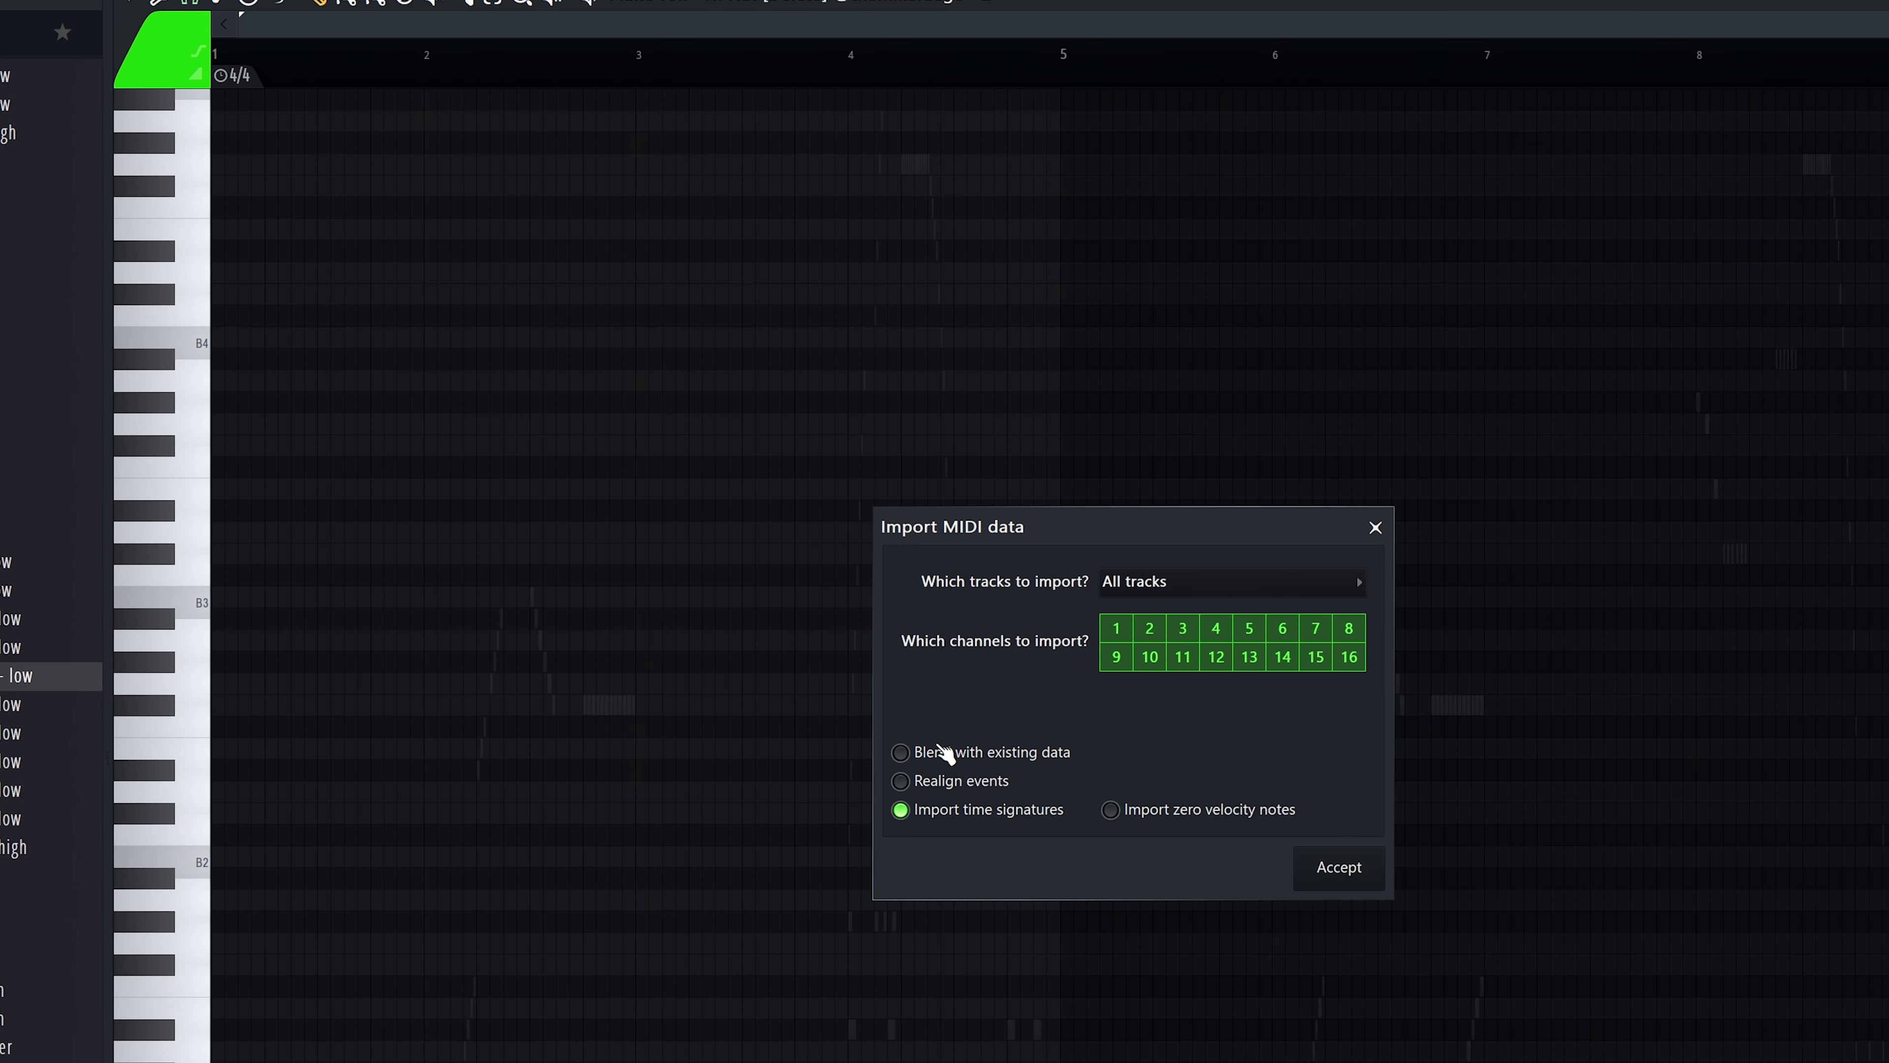
pyautogui.click(946, 751)
pyautogui.click(1320, 871)
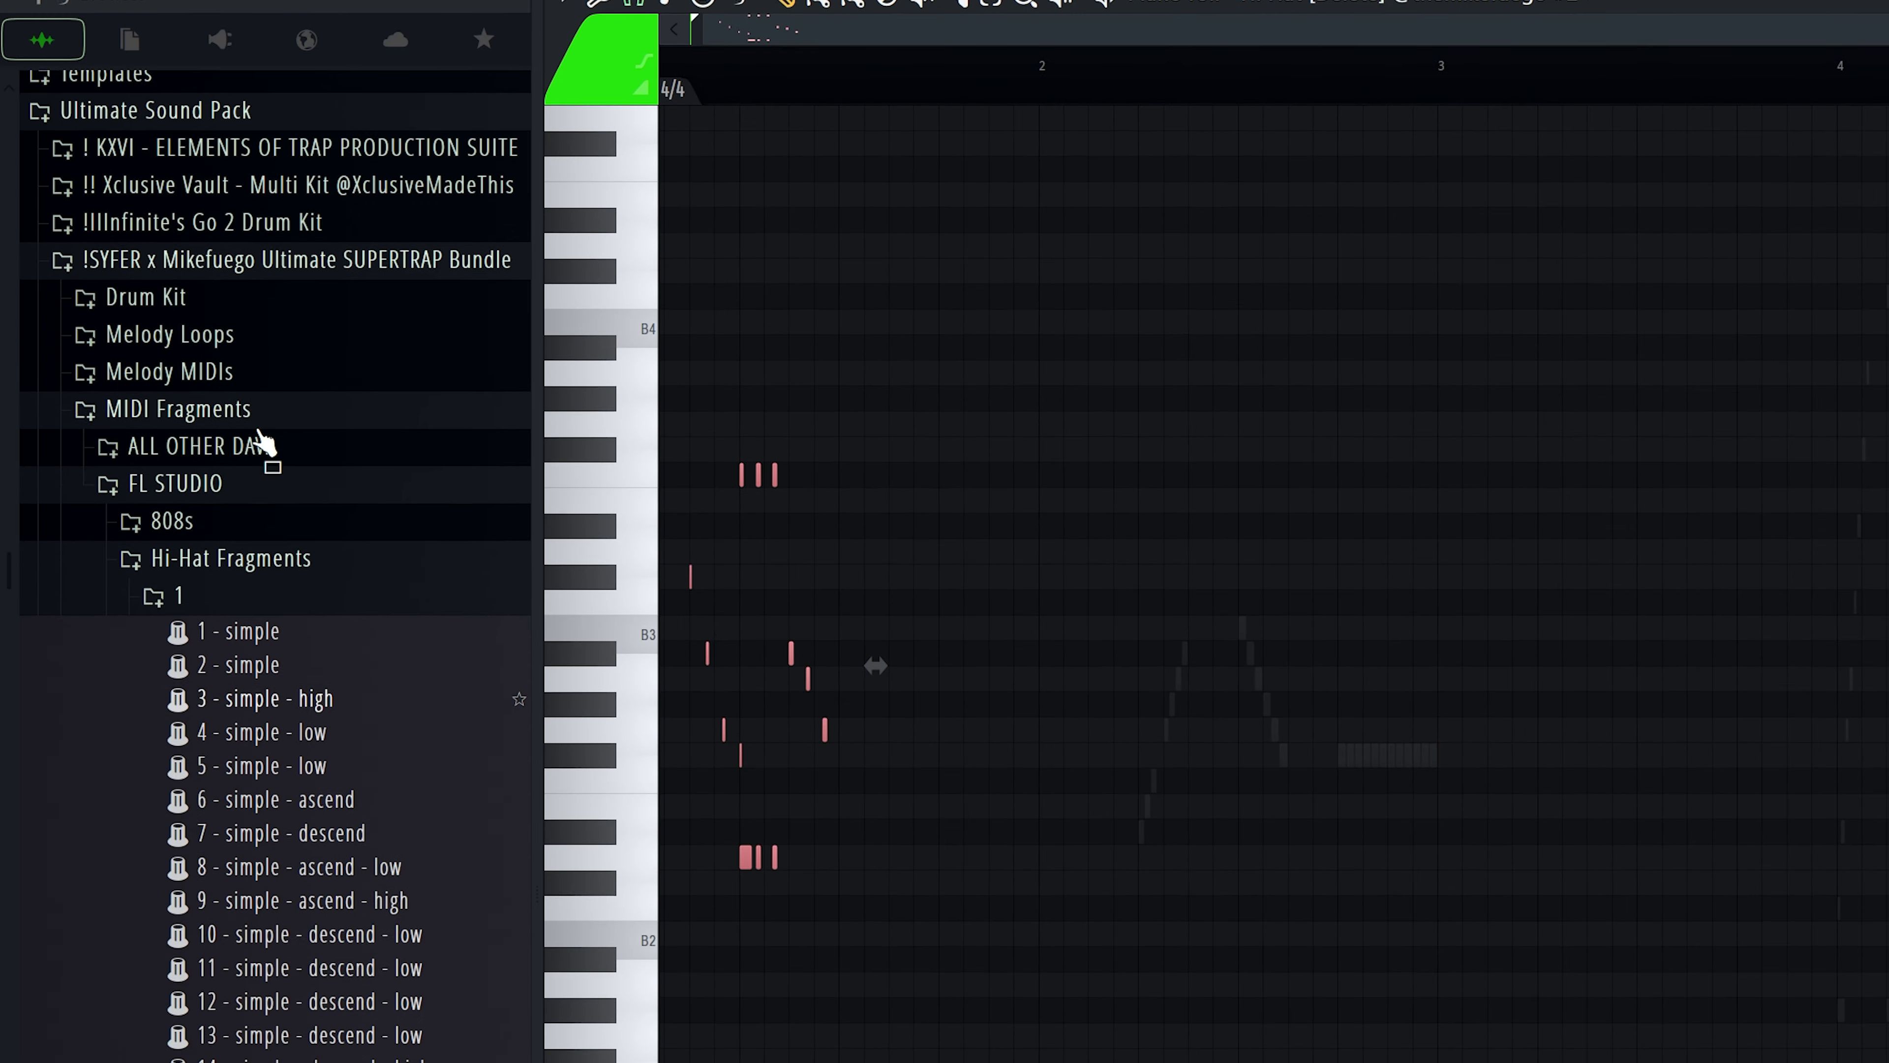
# Step: Import the 5 - simple - low fragment from folder 2 of Hi-Hat Fragments and place it after the first fragment in bar 1
pyautogui.scroll(2, 259, 431)
pyautogui.click(209, 681)
pyautogui.click(210, 716)
pyautogui.scroll(-5, 213, 703)
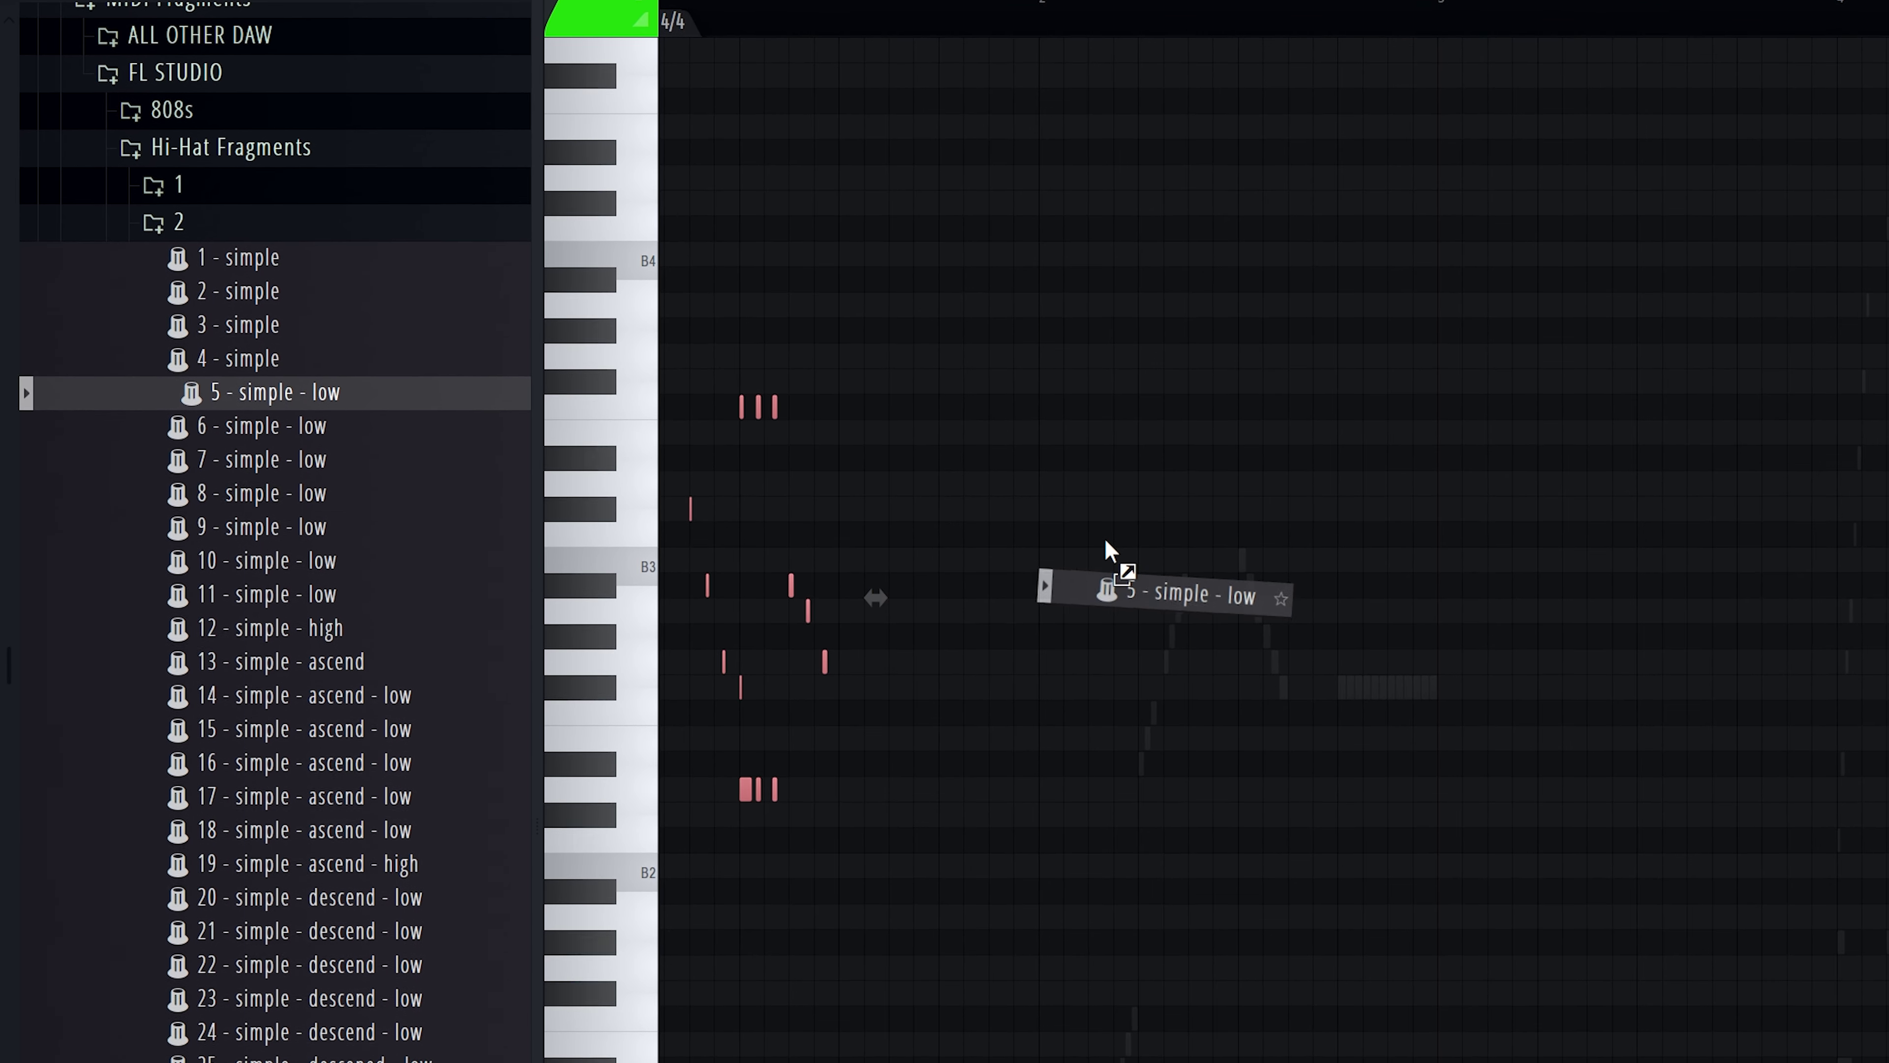
pyautogui.moveTo(1110, 551); pyautogui.dragTo(999, 867)
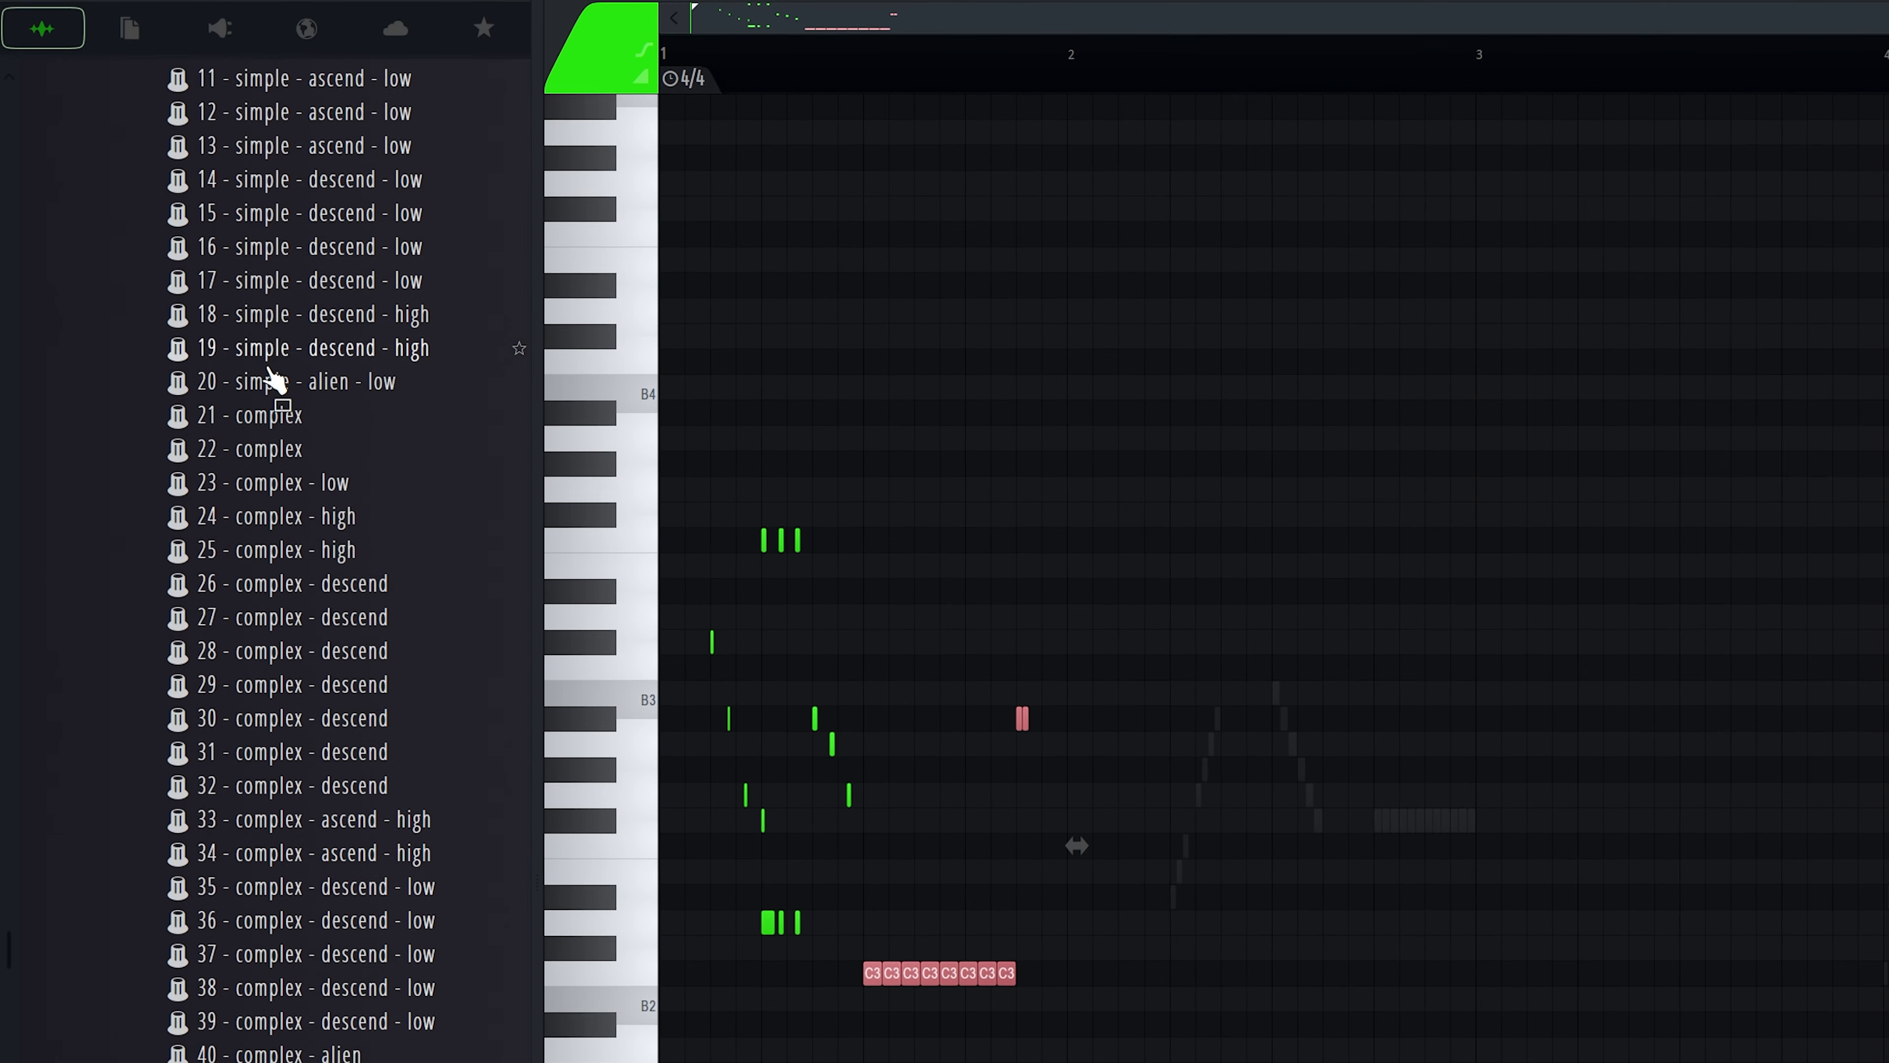
# Step: Fill bar 2 with another hi-hat fragment, import 40 - complex - descend - low from folder 5 at bar 3, and play the pattern
pyautogui.moveTo(346, 663); pyautogui.dragTo(694, 611)
pyautogui.scroll(-3, 780, 547)
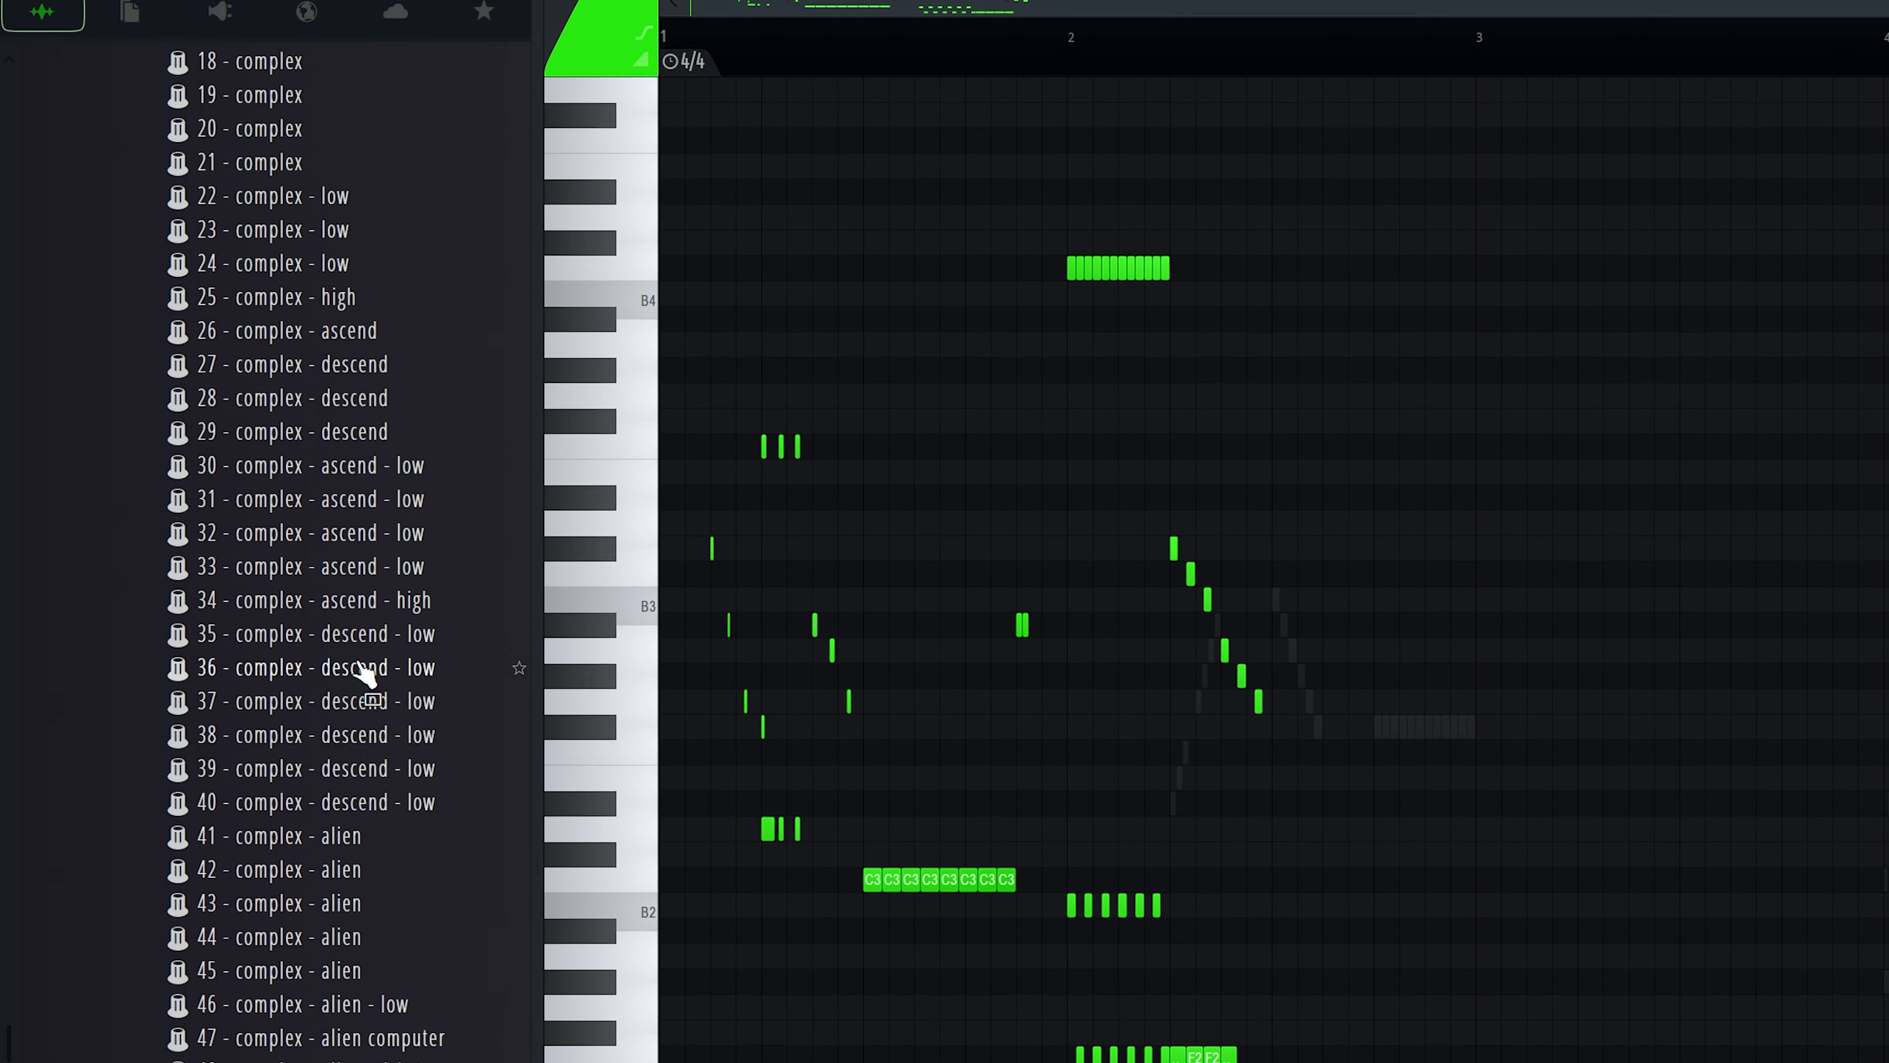
pyautogui.moveTo(394, 774); pyautogui.dragTo(1587, 675)
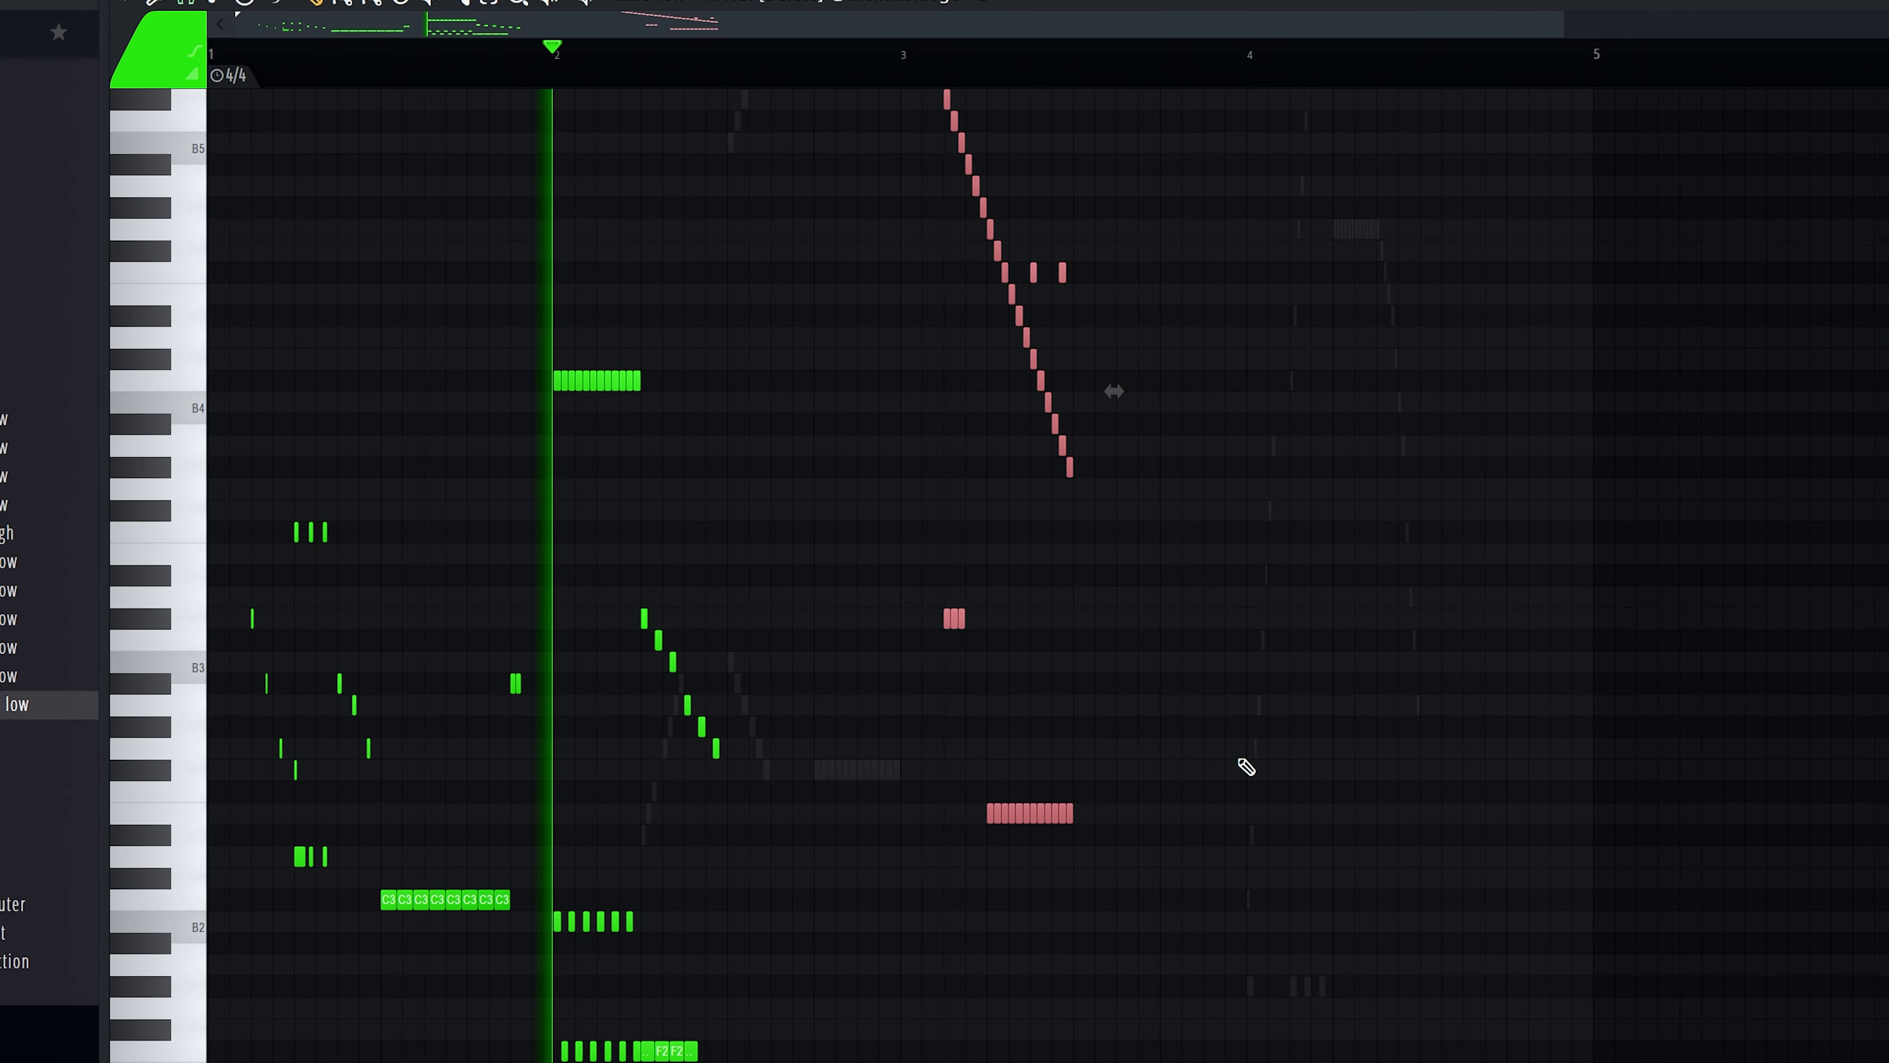
pyautogui.scroll(3, 1246, 767)
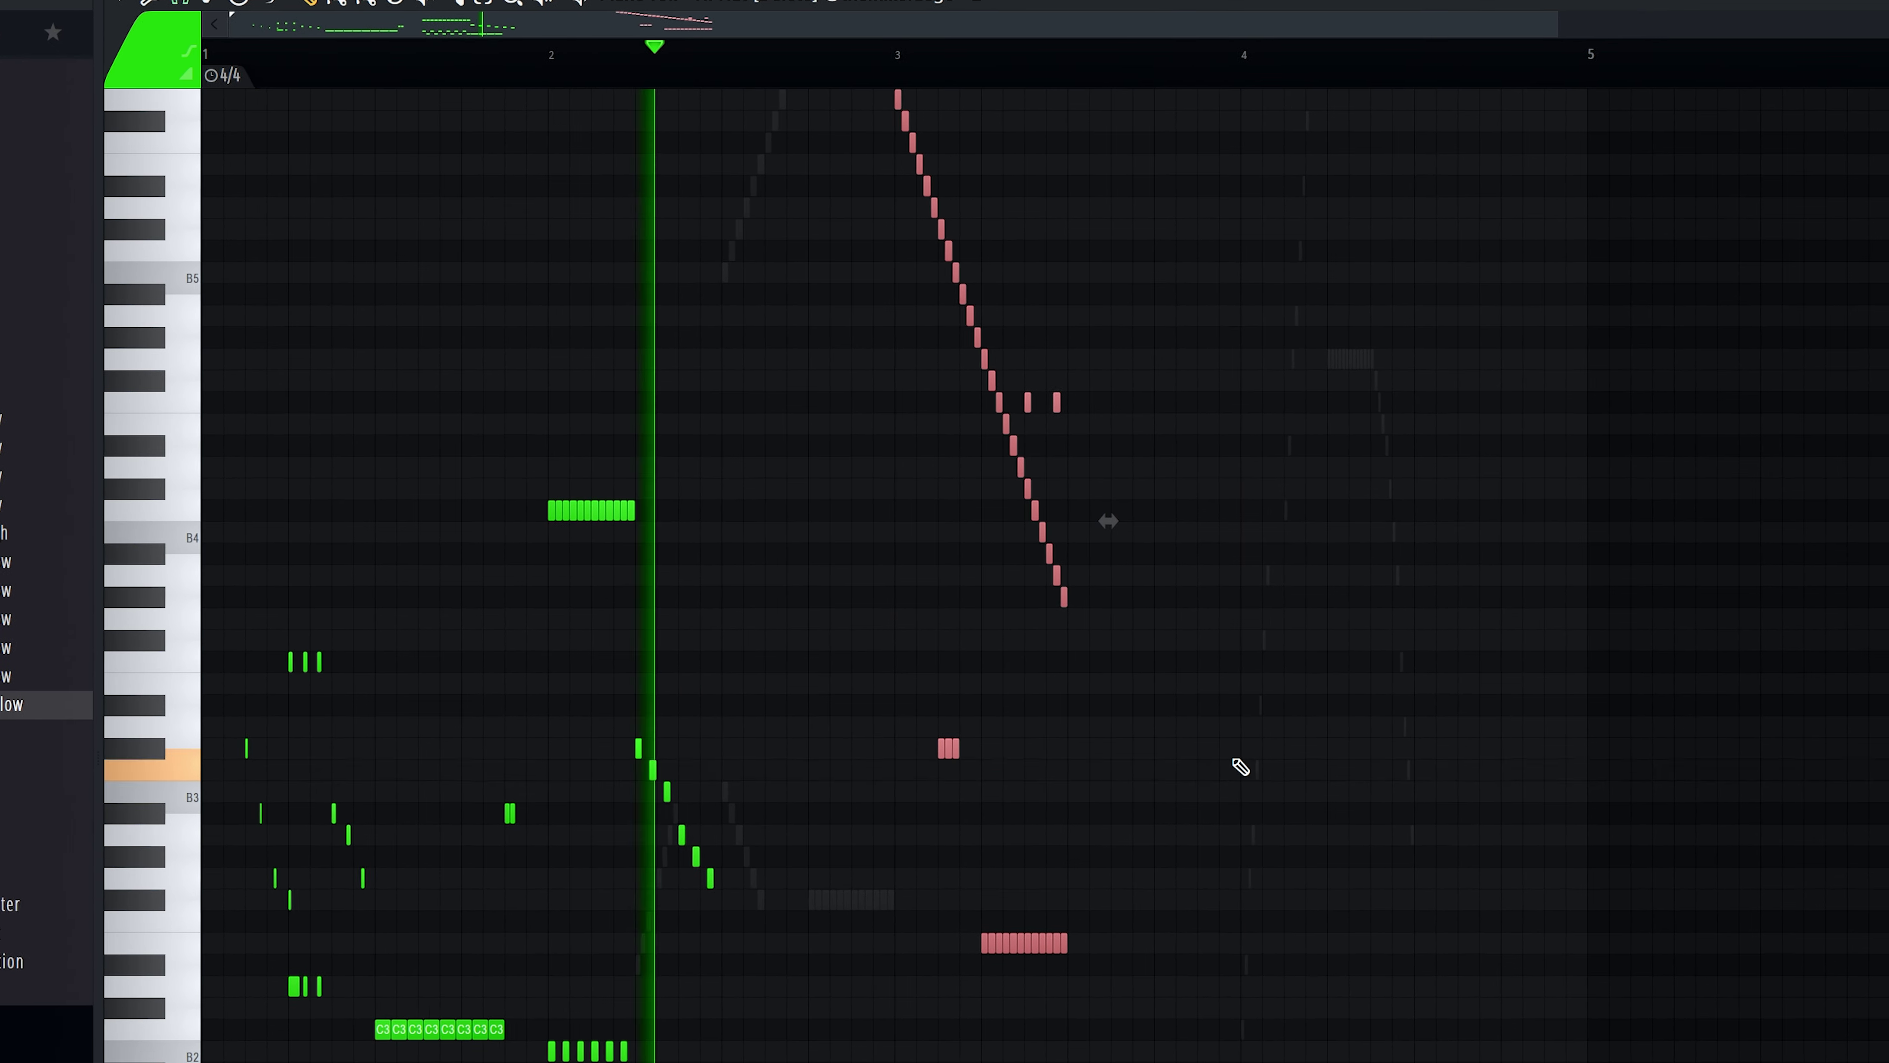
pyautogui.scroll(-1, 1246, 767)
pyautogui.scroll(-1, 1219, 767)
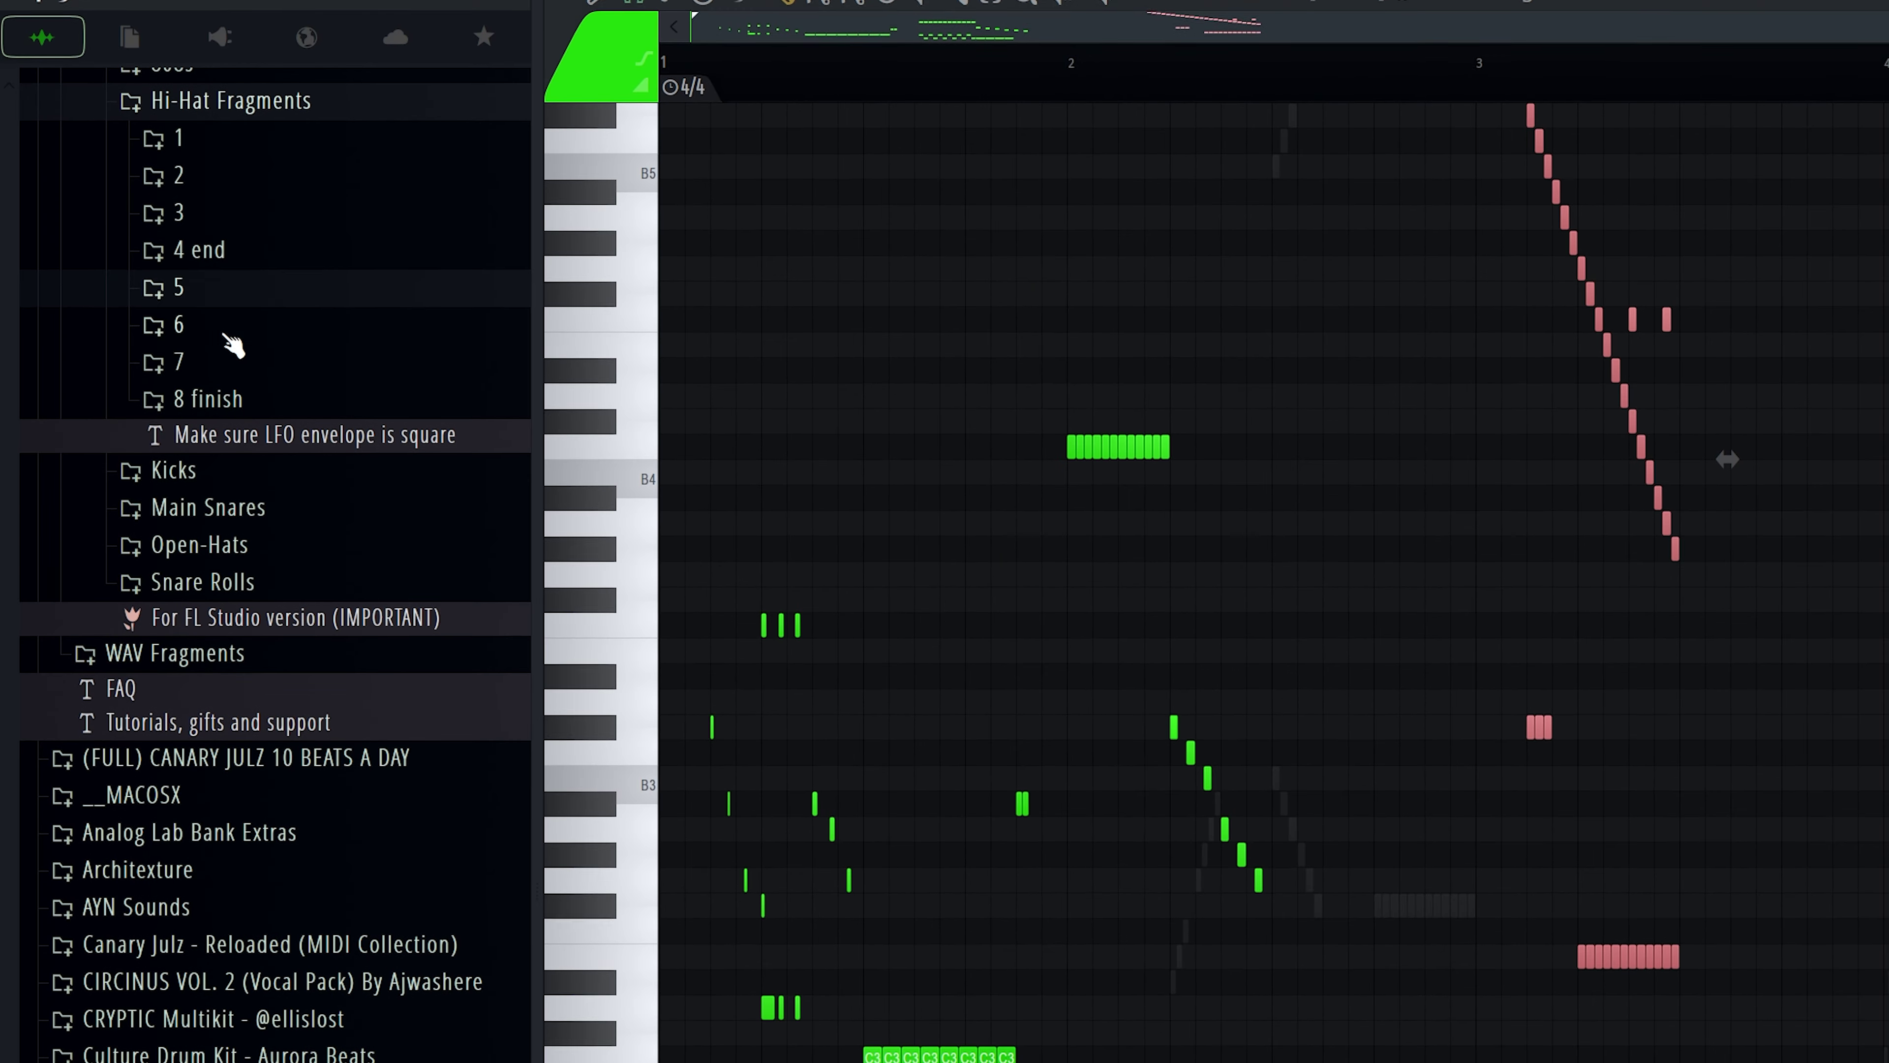
# Step: Import 40 - complex - alien from folder 6 into the second half of bar 3, blending with existing data, and play the pattern
pyautogui.click(225, 330)
pyautogui.scroll(-6, 289, 465)
pyautogui.moveTo(313, 791); pyautogui.dragTo(1881, 717)
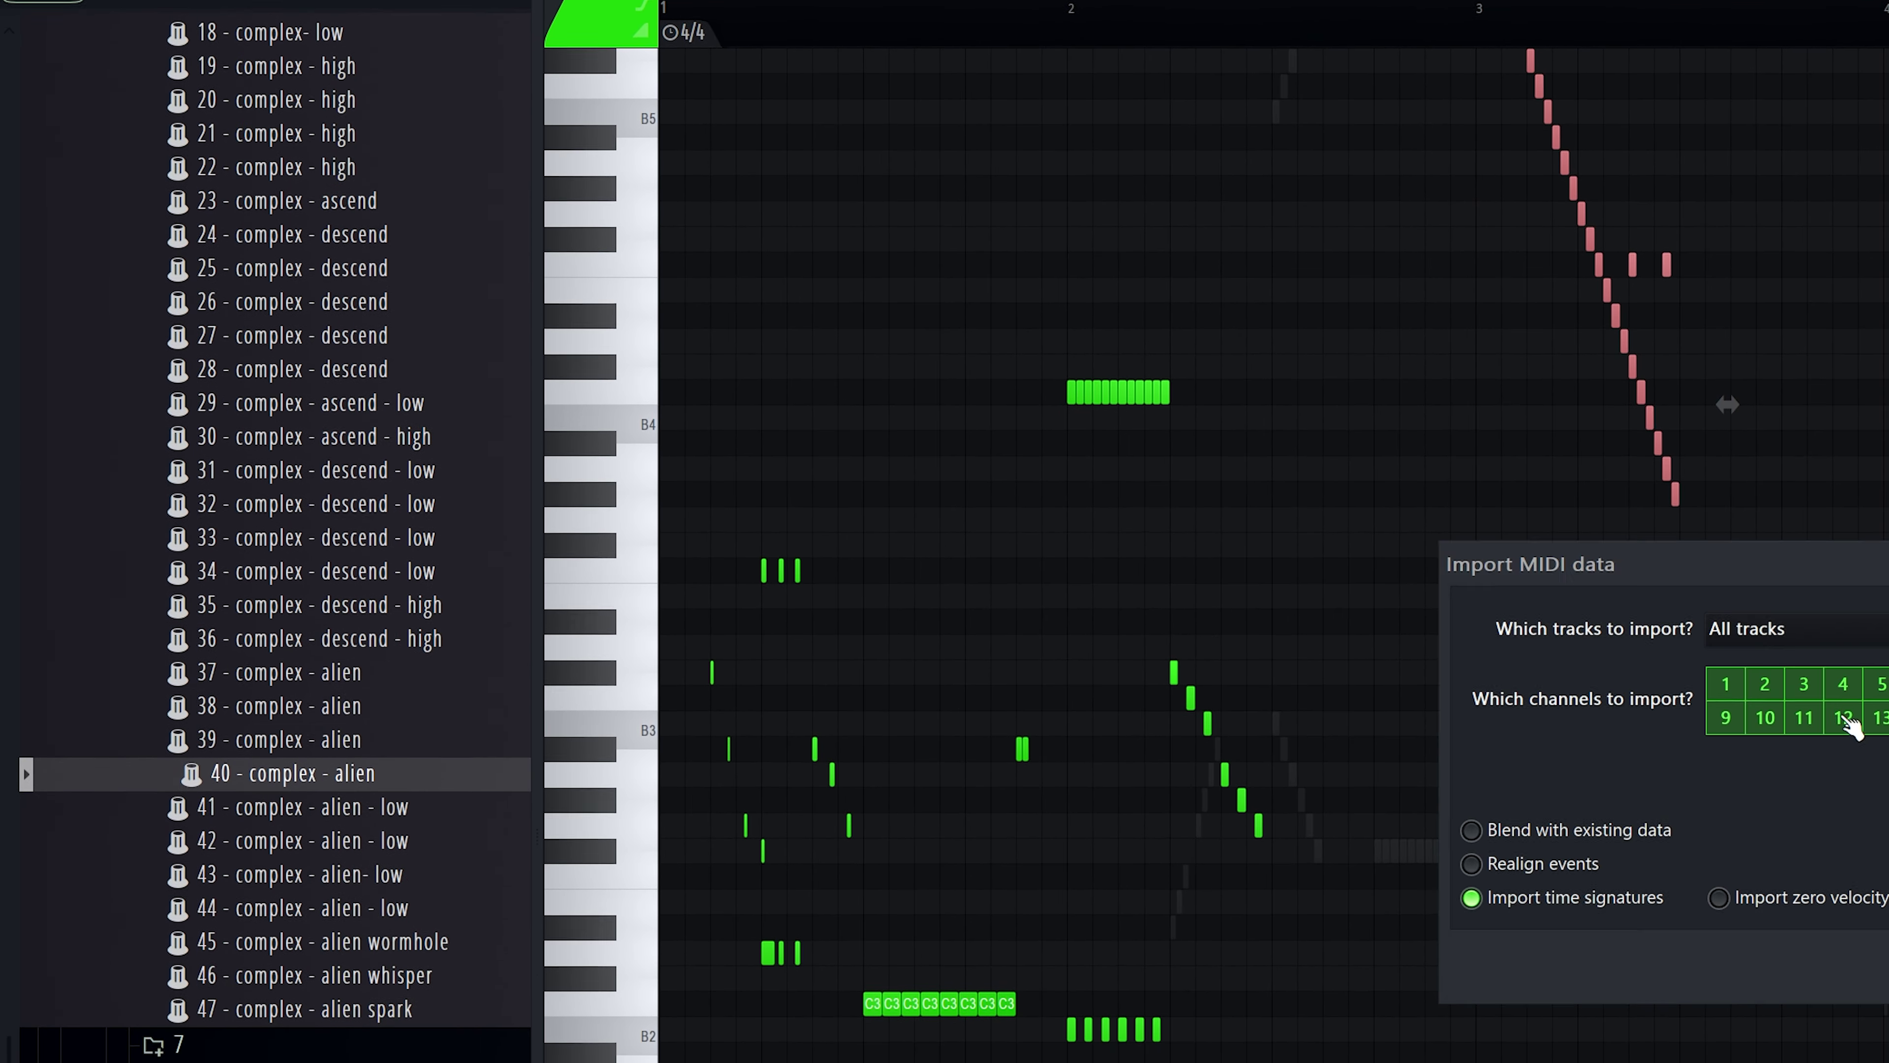
pyautogui.click(1472, 833)
pyautogui.click(1366, 868)
pyautogui.press('space')
pyautogui.scroll(1, 1317, 786)
pyautogui.scroll(2, 1324, 789)
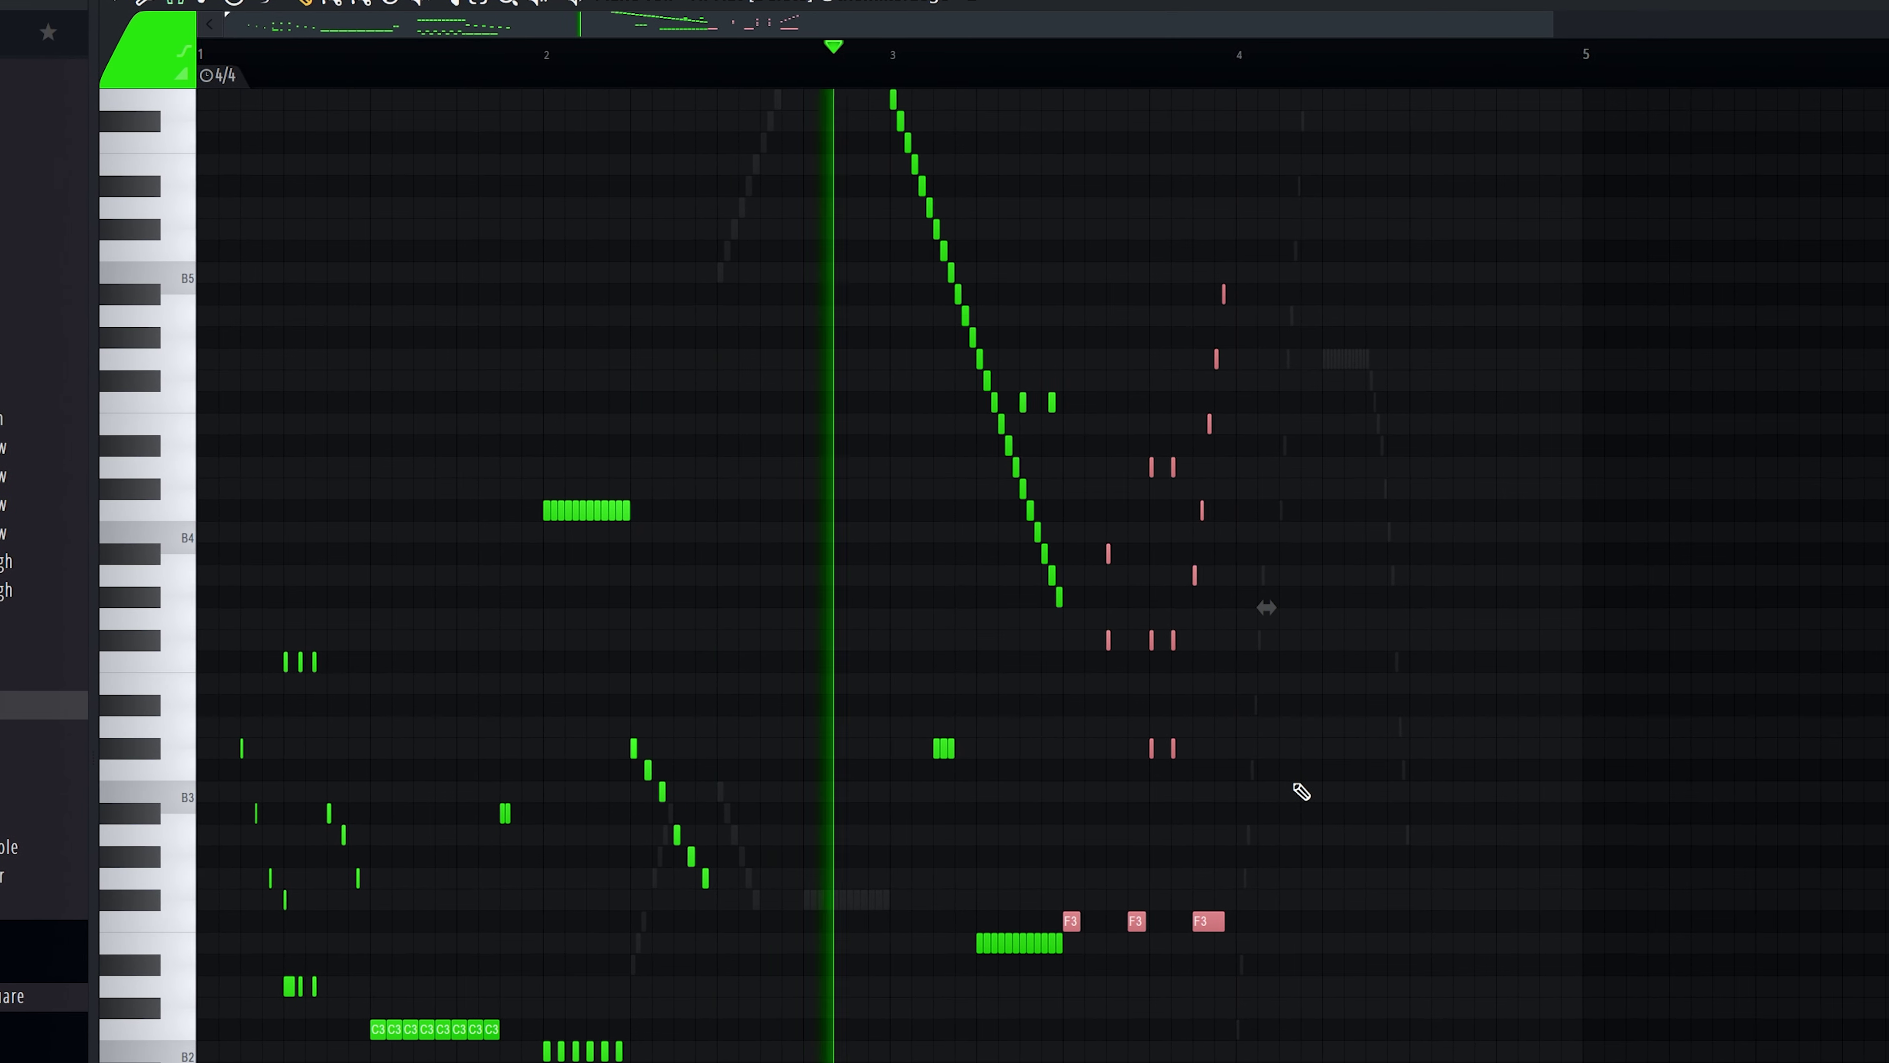
pyautogui.scroll(1, 1344, 792)
# Step: Import 63 - complex - alien magic from the 8 finish folder and place it at the end of bar 4
pyautogui.scroll(-3, 1340, 791)
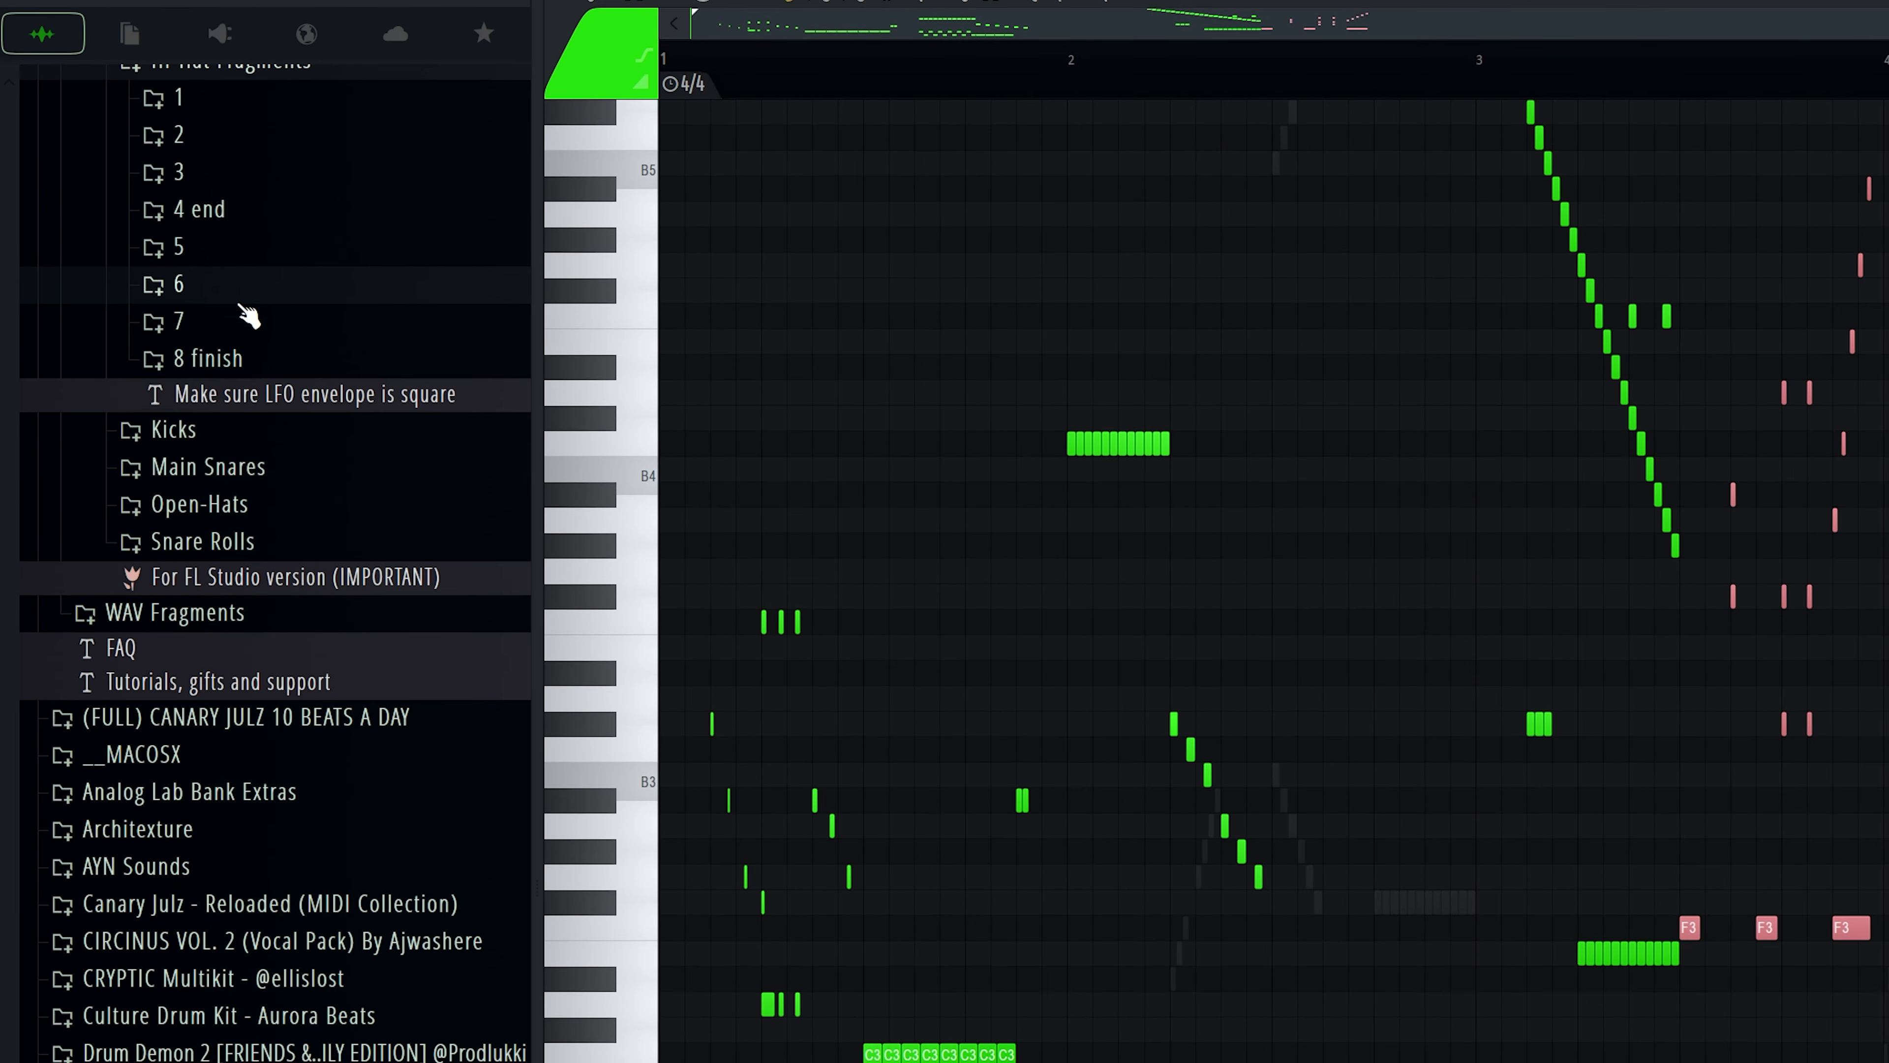
pyautogui.click(240, 356)
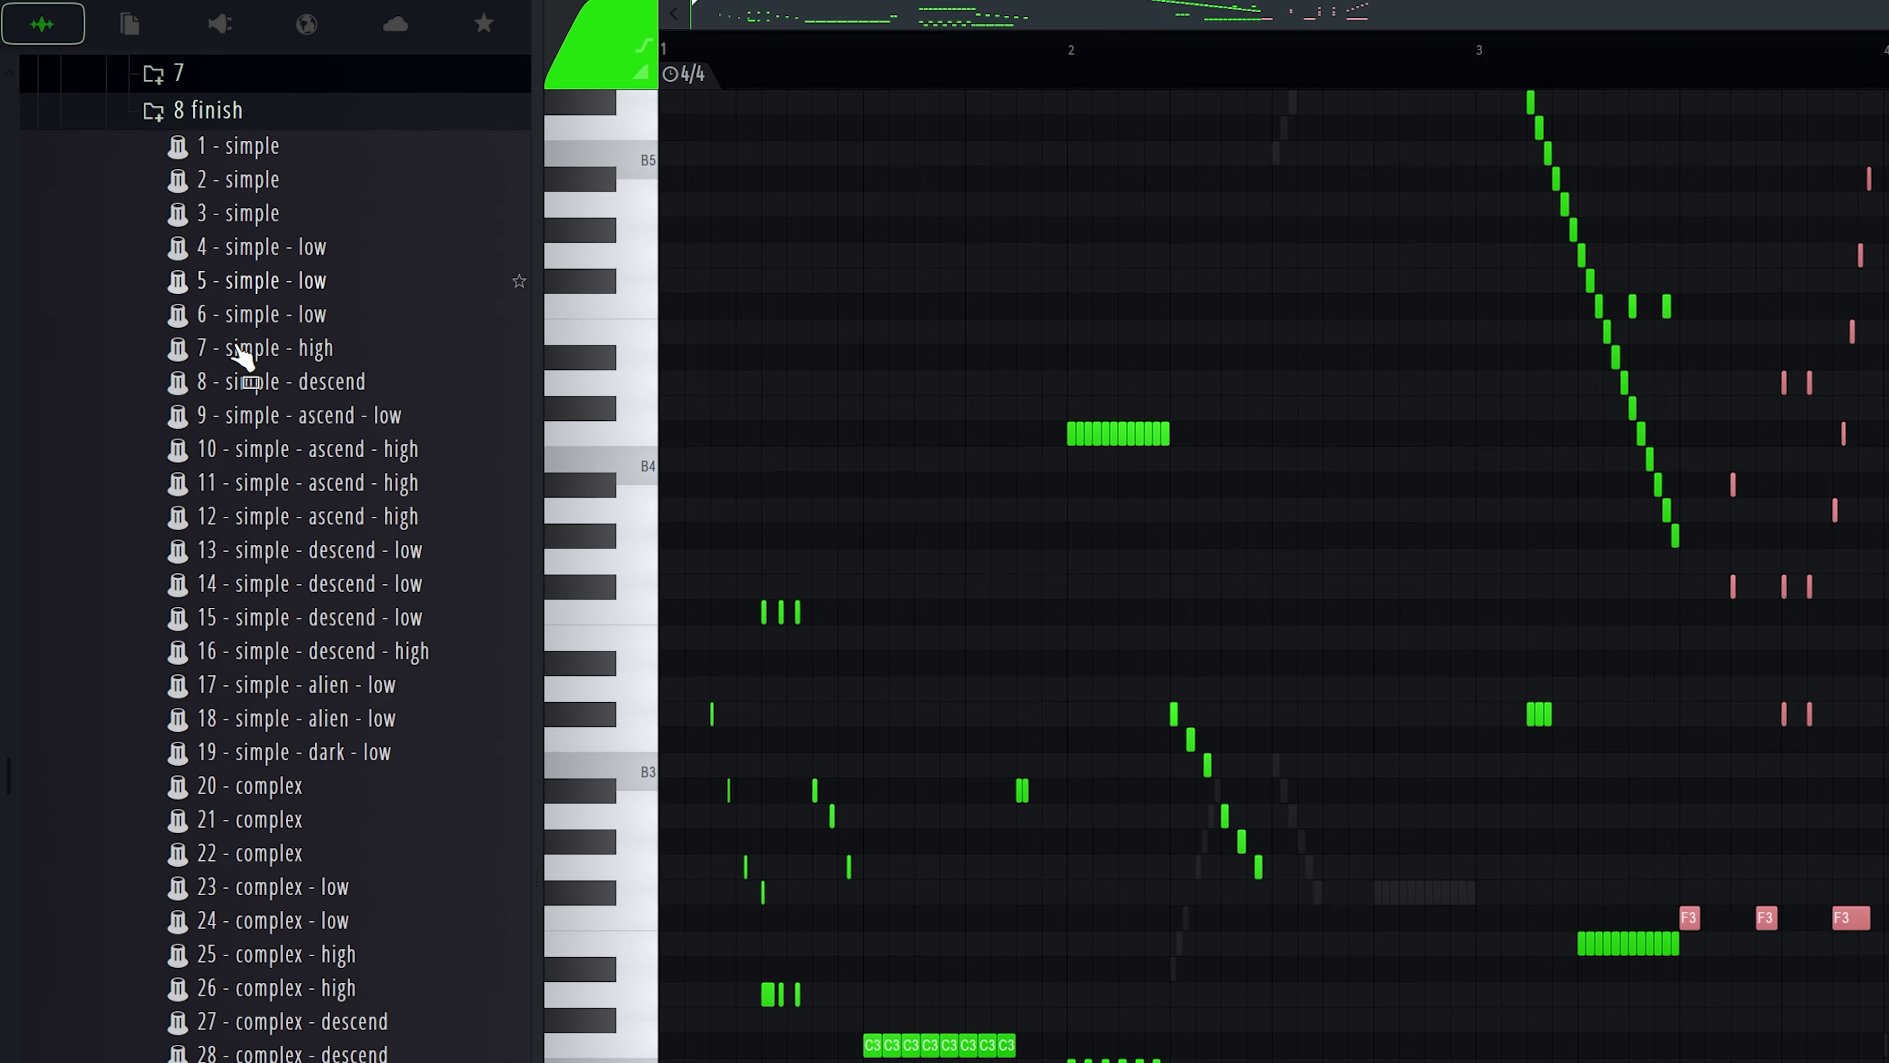
pyautogui.scroll(-12, 310, 380)
pyautogui.scroll(-2, 309, 365)
pyautogui.moveTo(398, 767); pyautogui.dragTo(1727, 599)
pyautogui.click(1882, 960)
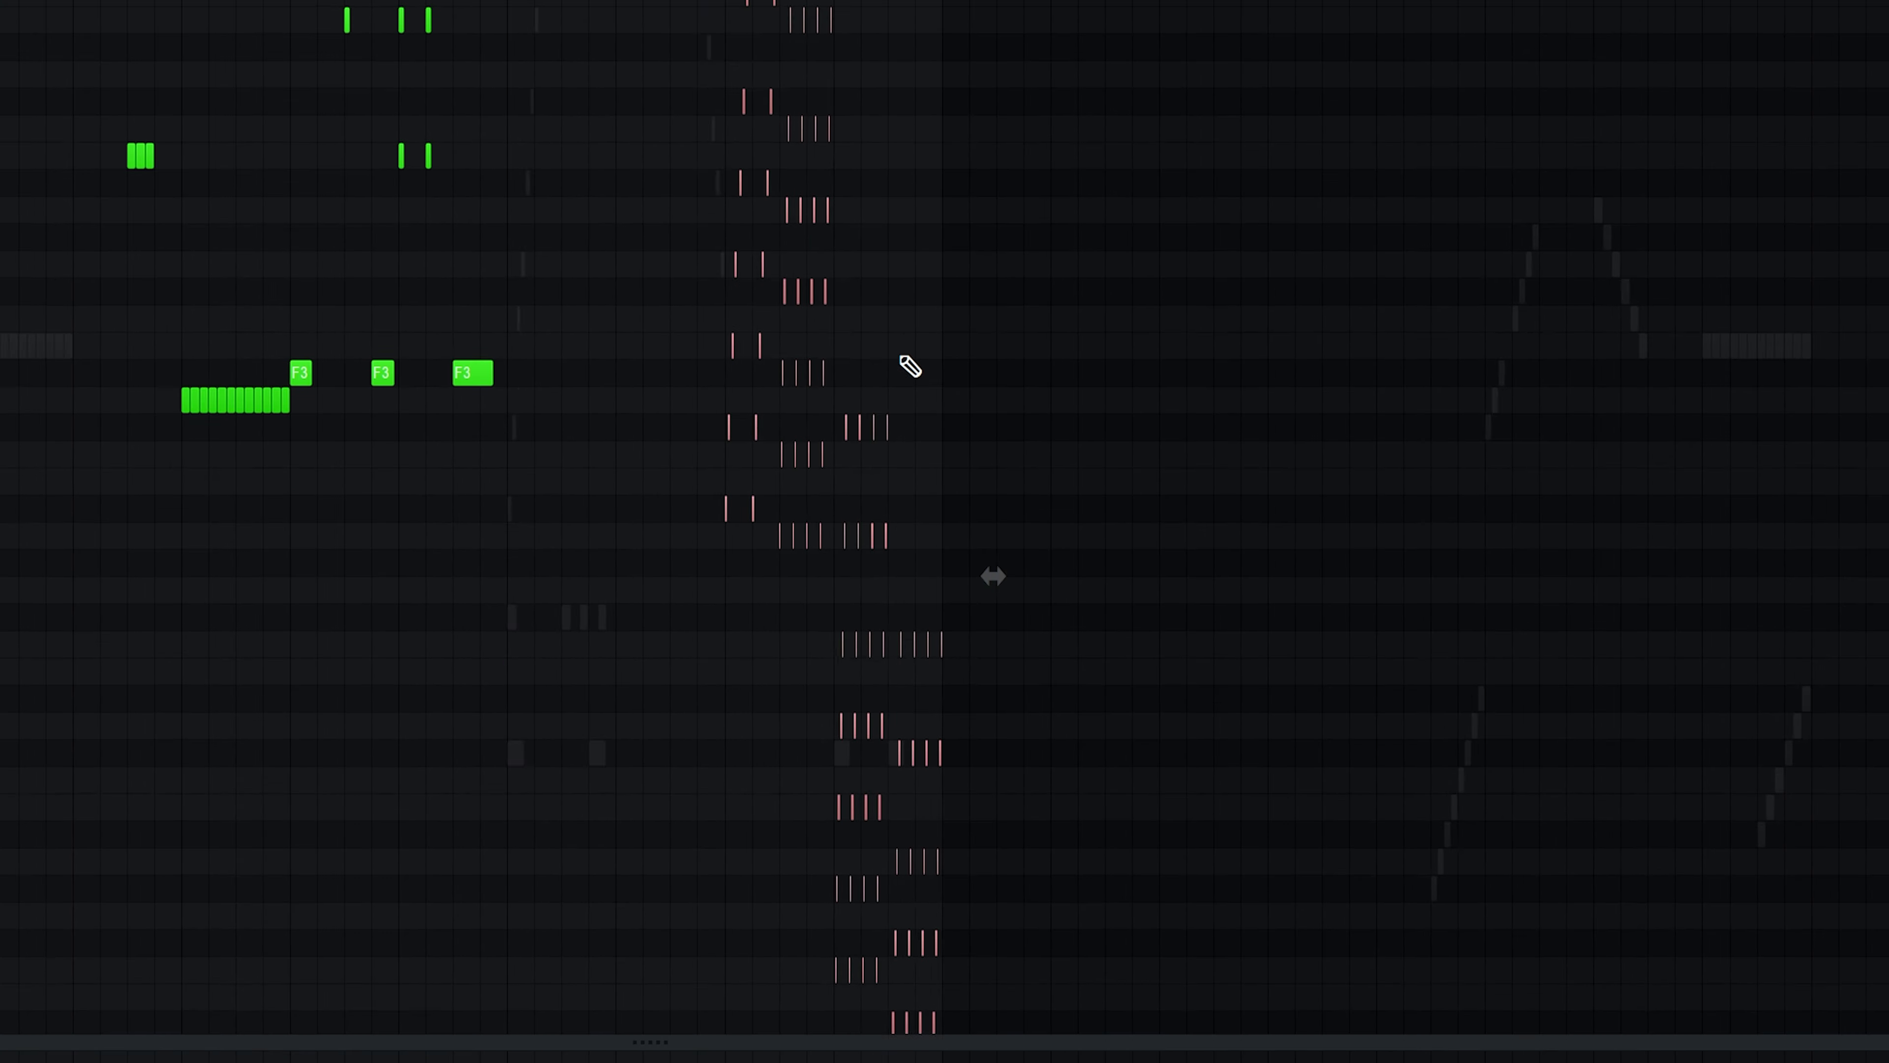
pyautogui.scroll(3, 896, 362)
# Step: Play the assembled four-bar hi-hat pattern and deselect its notes
pyautogui.press('space')
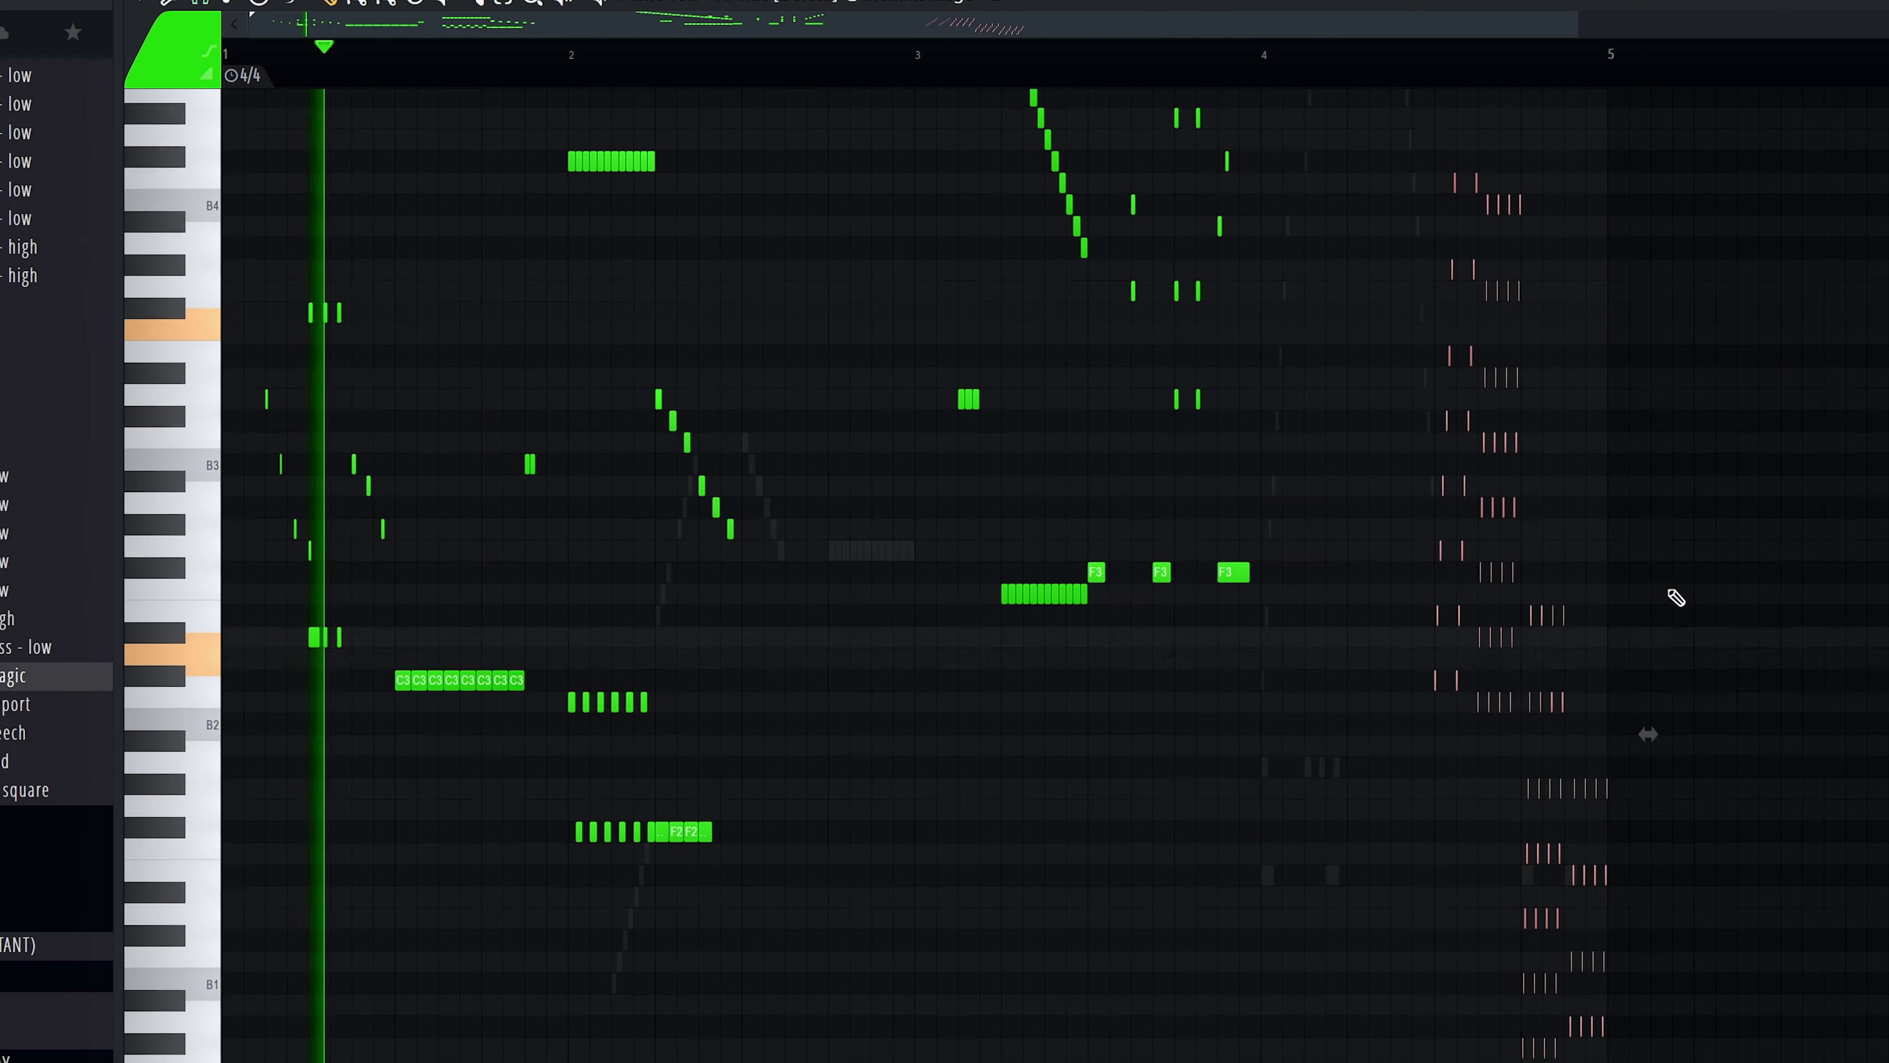
pyautogui.scroll(-1, 1668, 585)
pyautogui.click(1682, 552)
pyautogui.rightClick(1682, 552)
pyautogui.scroll(-1, 1792, 575)
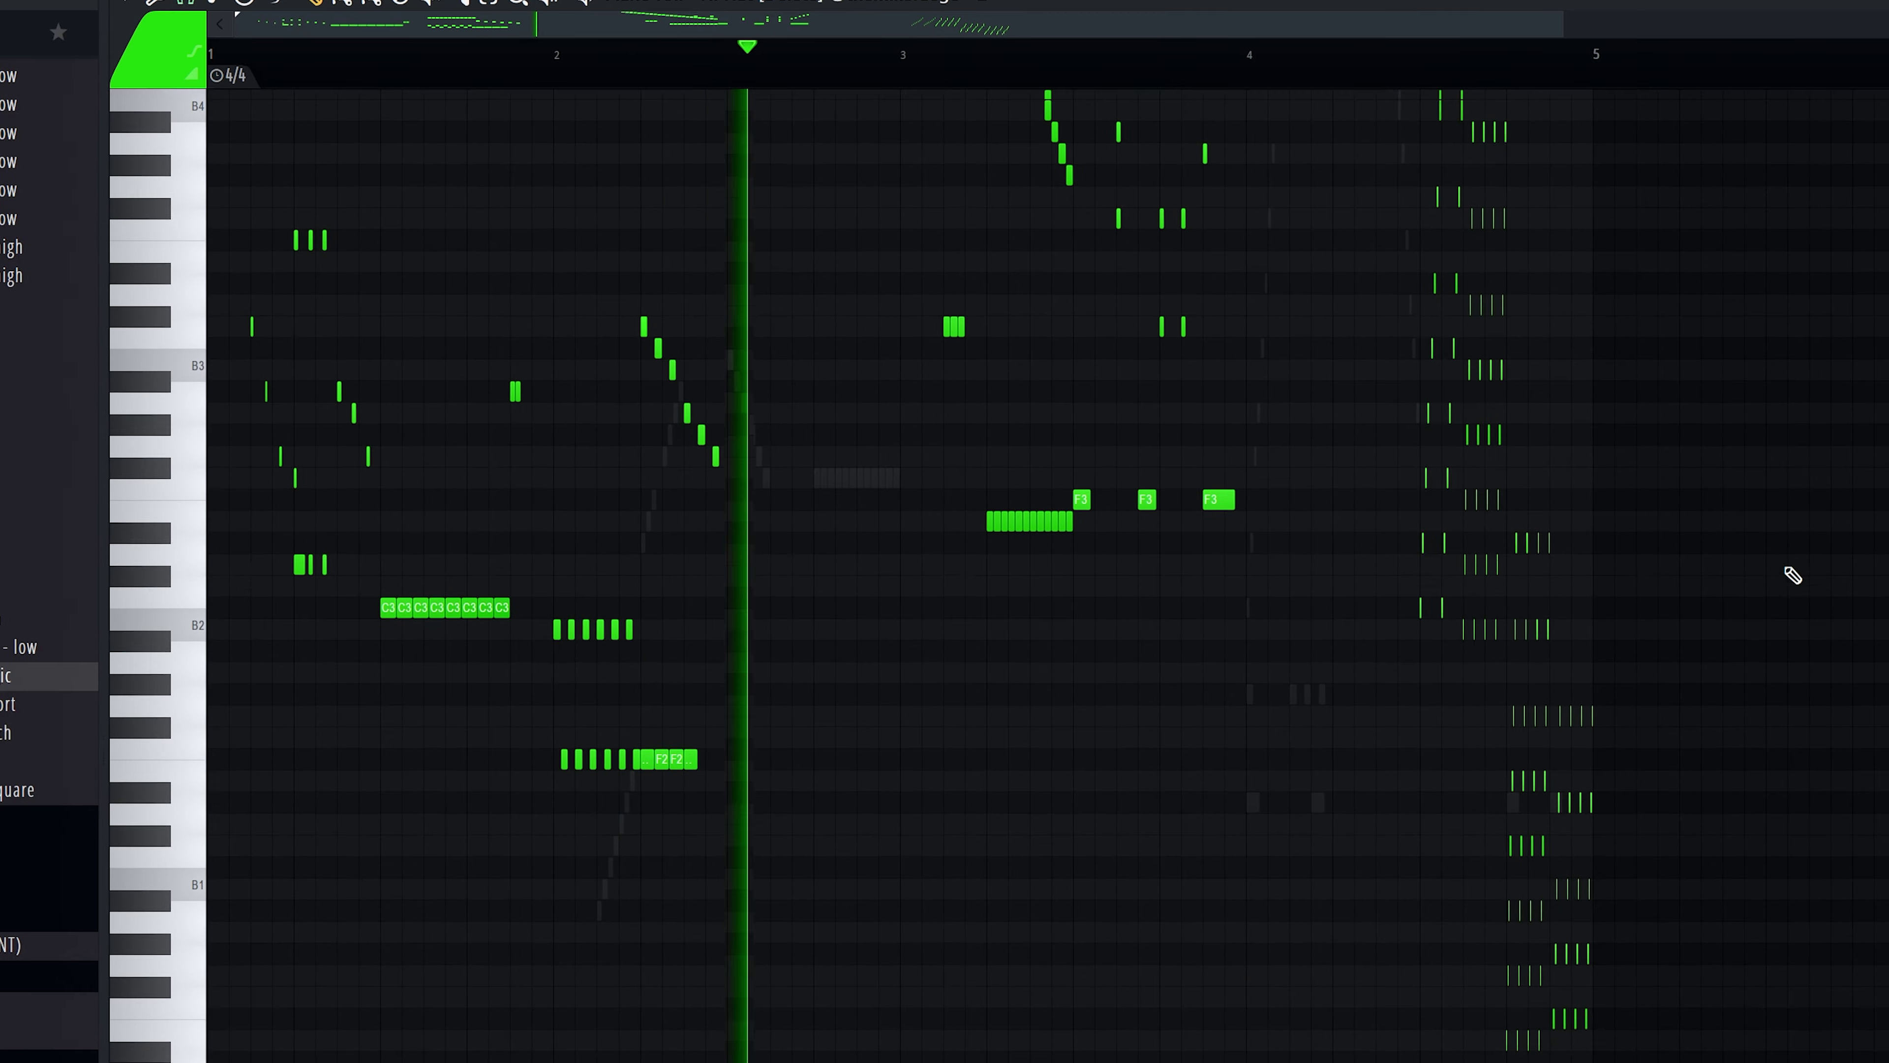
pyautogui.scroll(4, 1787, 575)
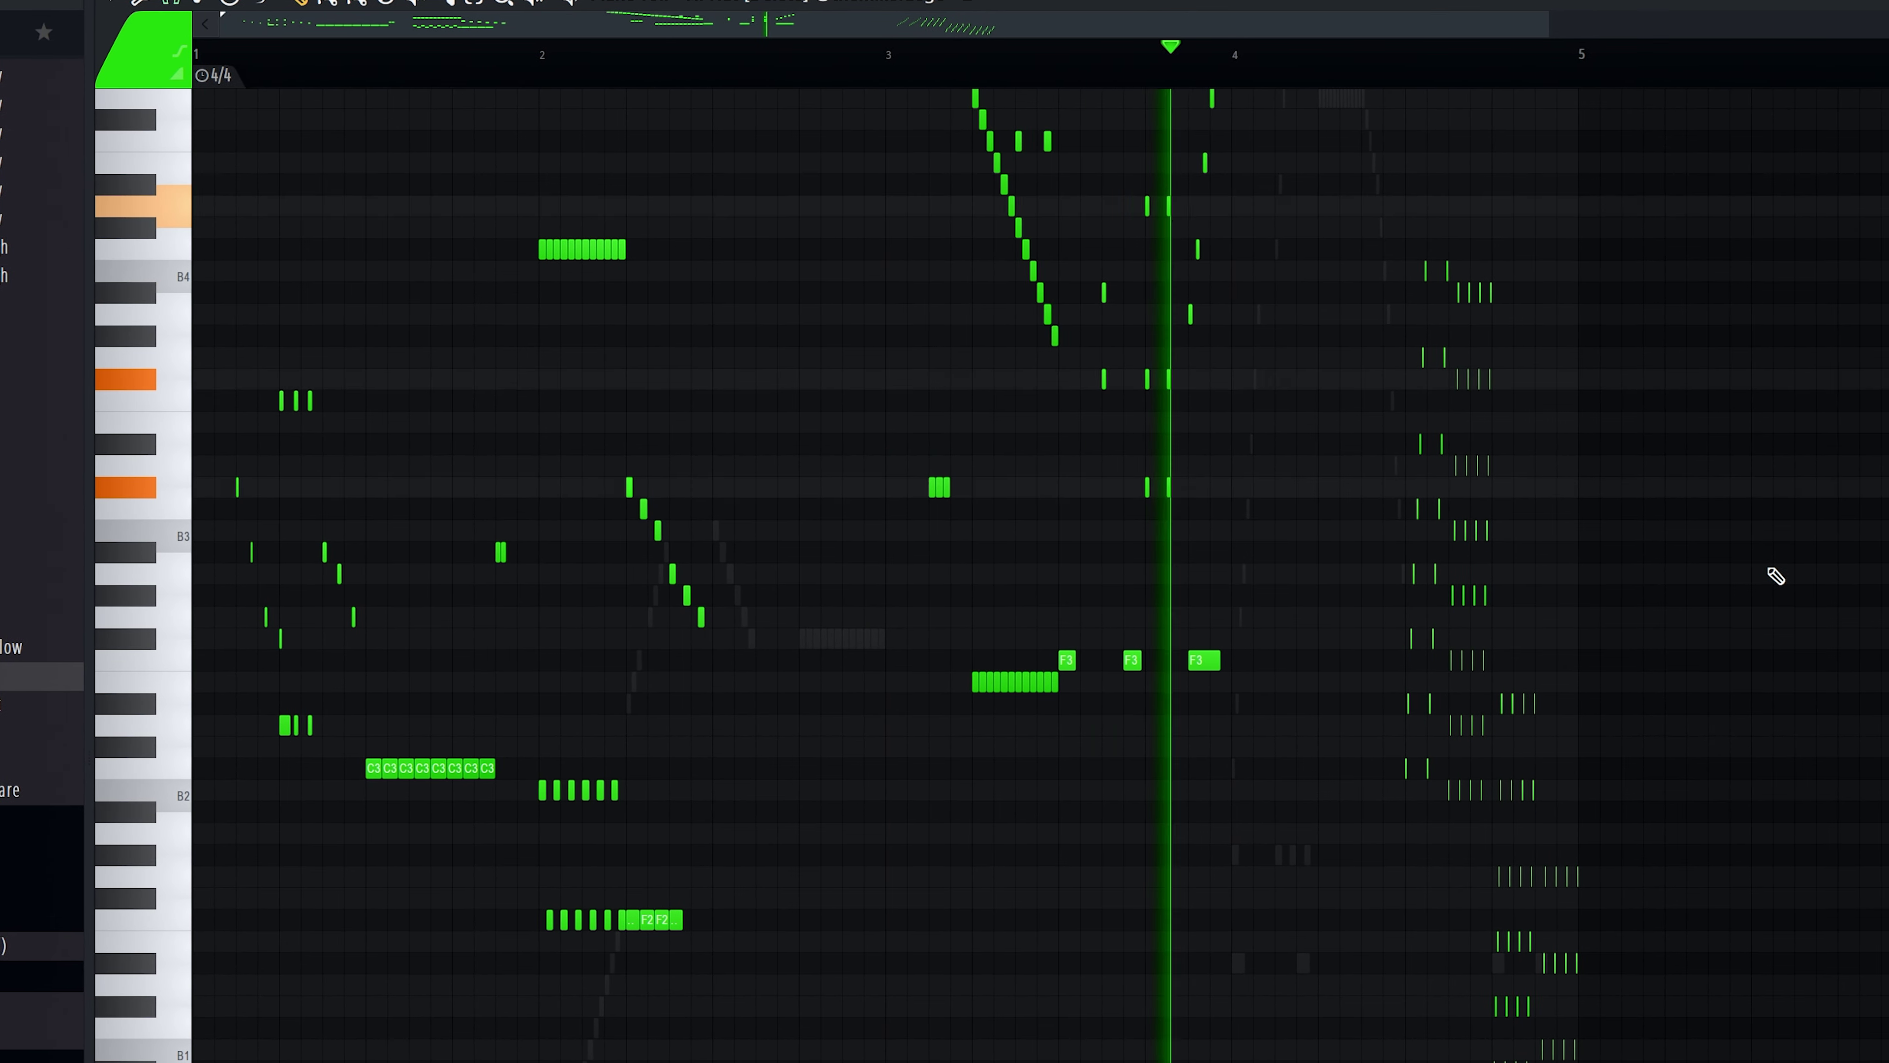
# Step: Examine the rising note columns of the alien magic fragment in bar 4 across their full pitch range
pyautogui.scroll(-5, 1784, 575)
pyautogui.scroll(-5, 1769, 575)
pyautogui.scroll(3, 1761, 573)
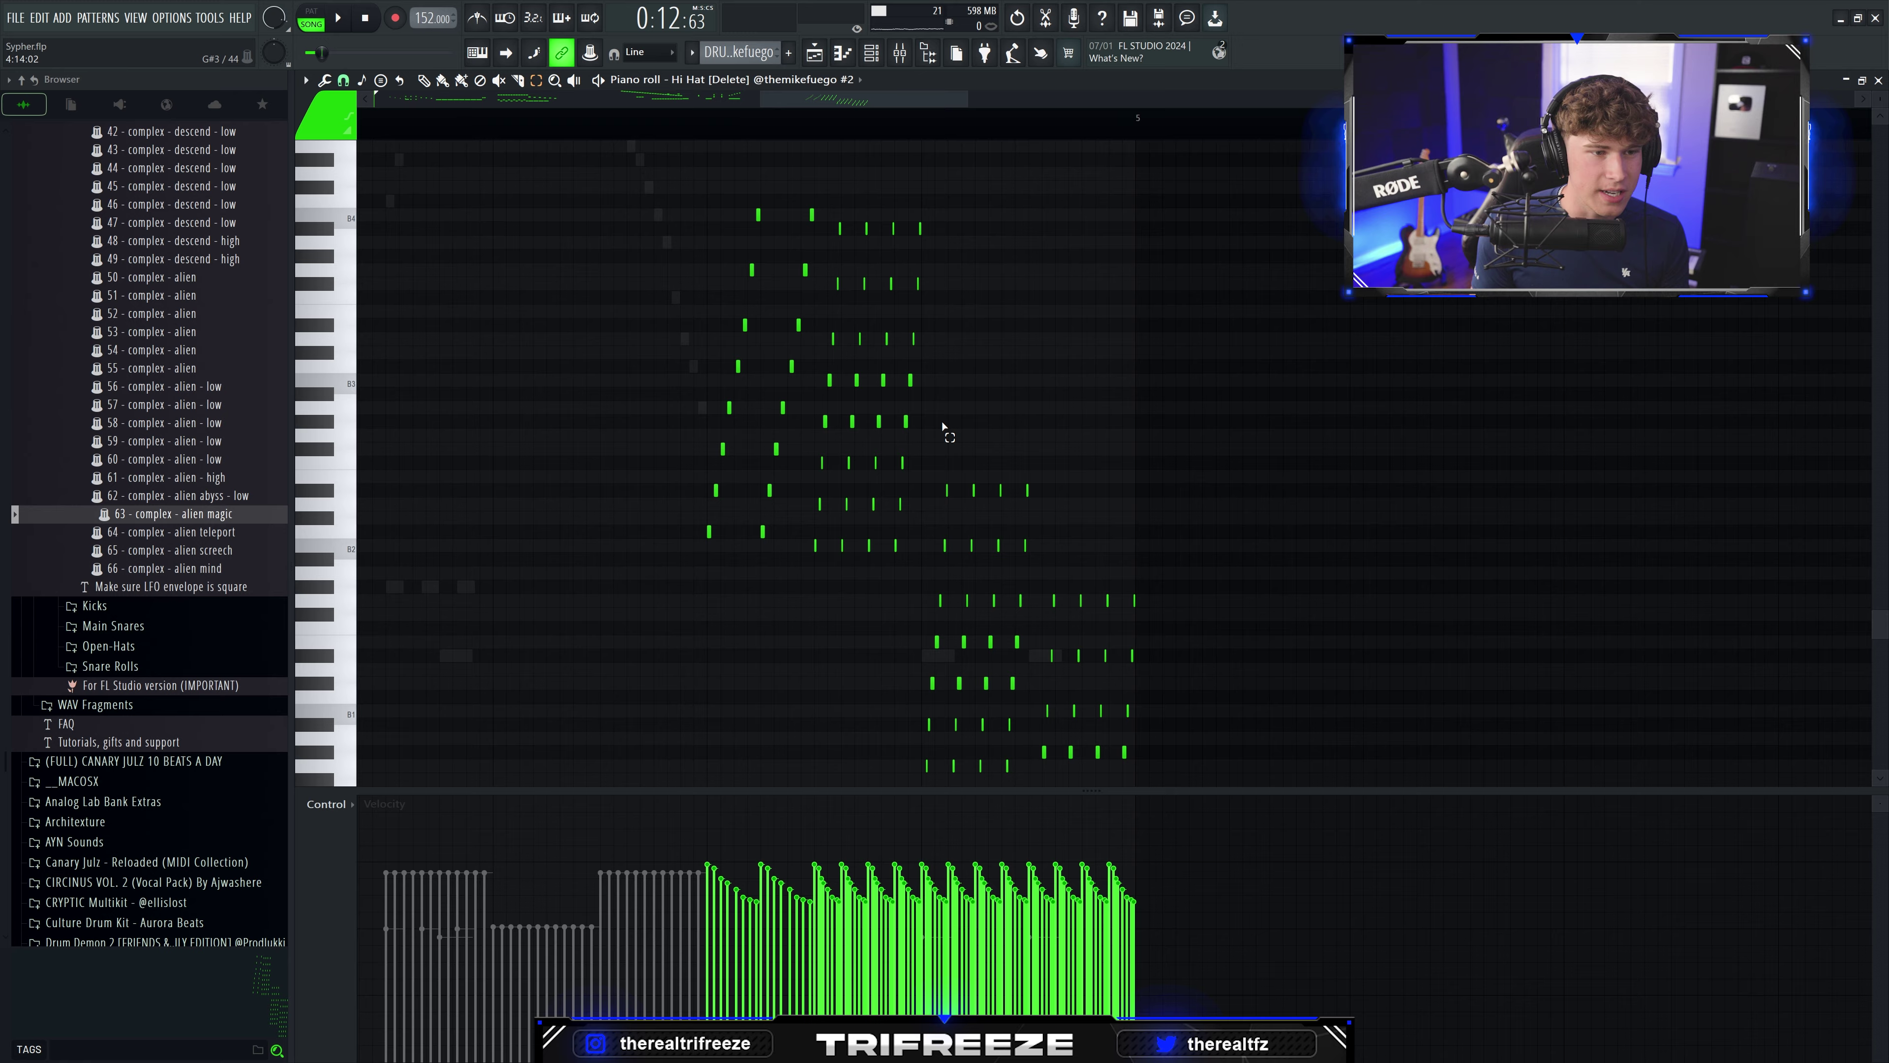
pyautogui.scroll(2, 767, 303)
pyautogui.moveTo(632, 198); pyautogui.dragTo(780, 559)
pyautogui.moveTo(882, 216); pyautogui.dragTo(1005, 595)
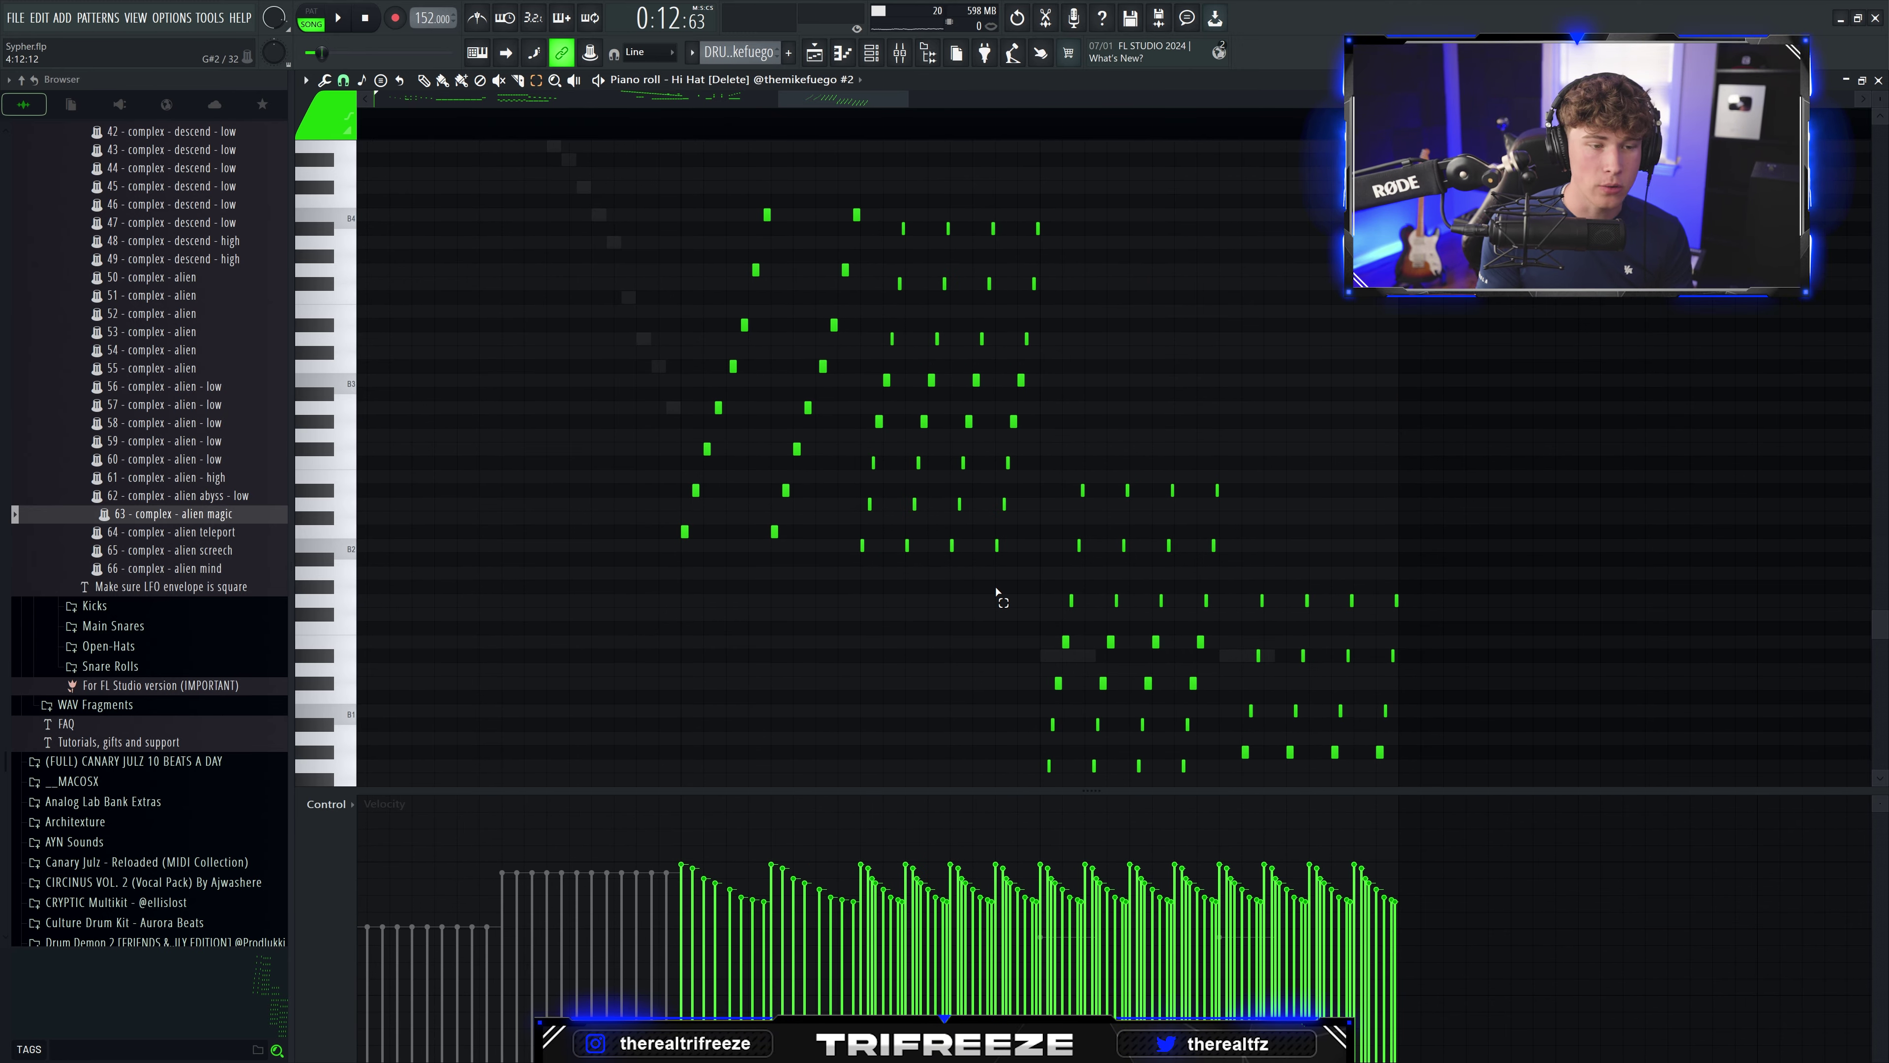
pyautogui.scroll(-4, 1053, 645)
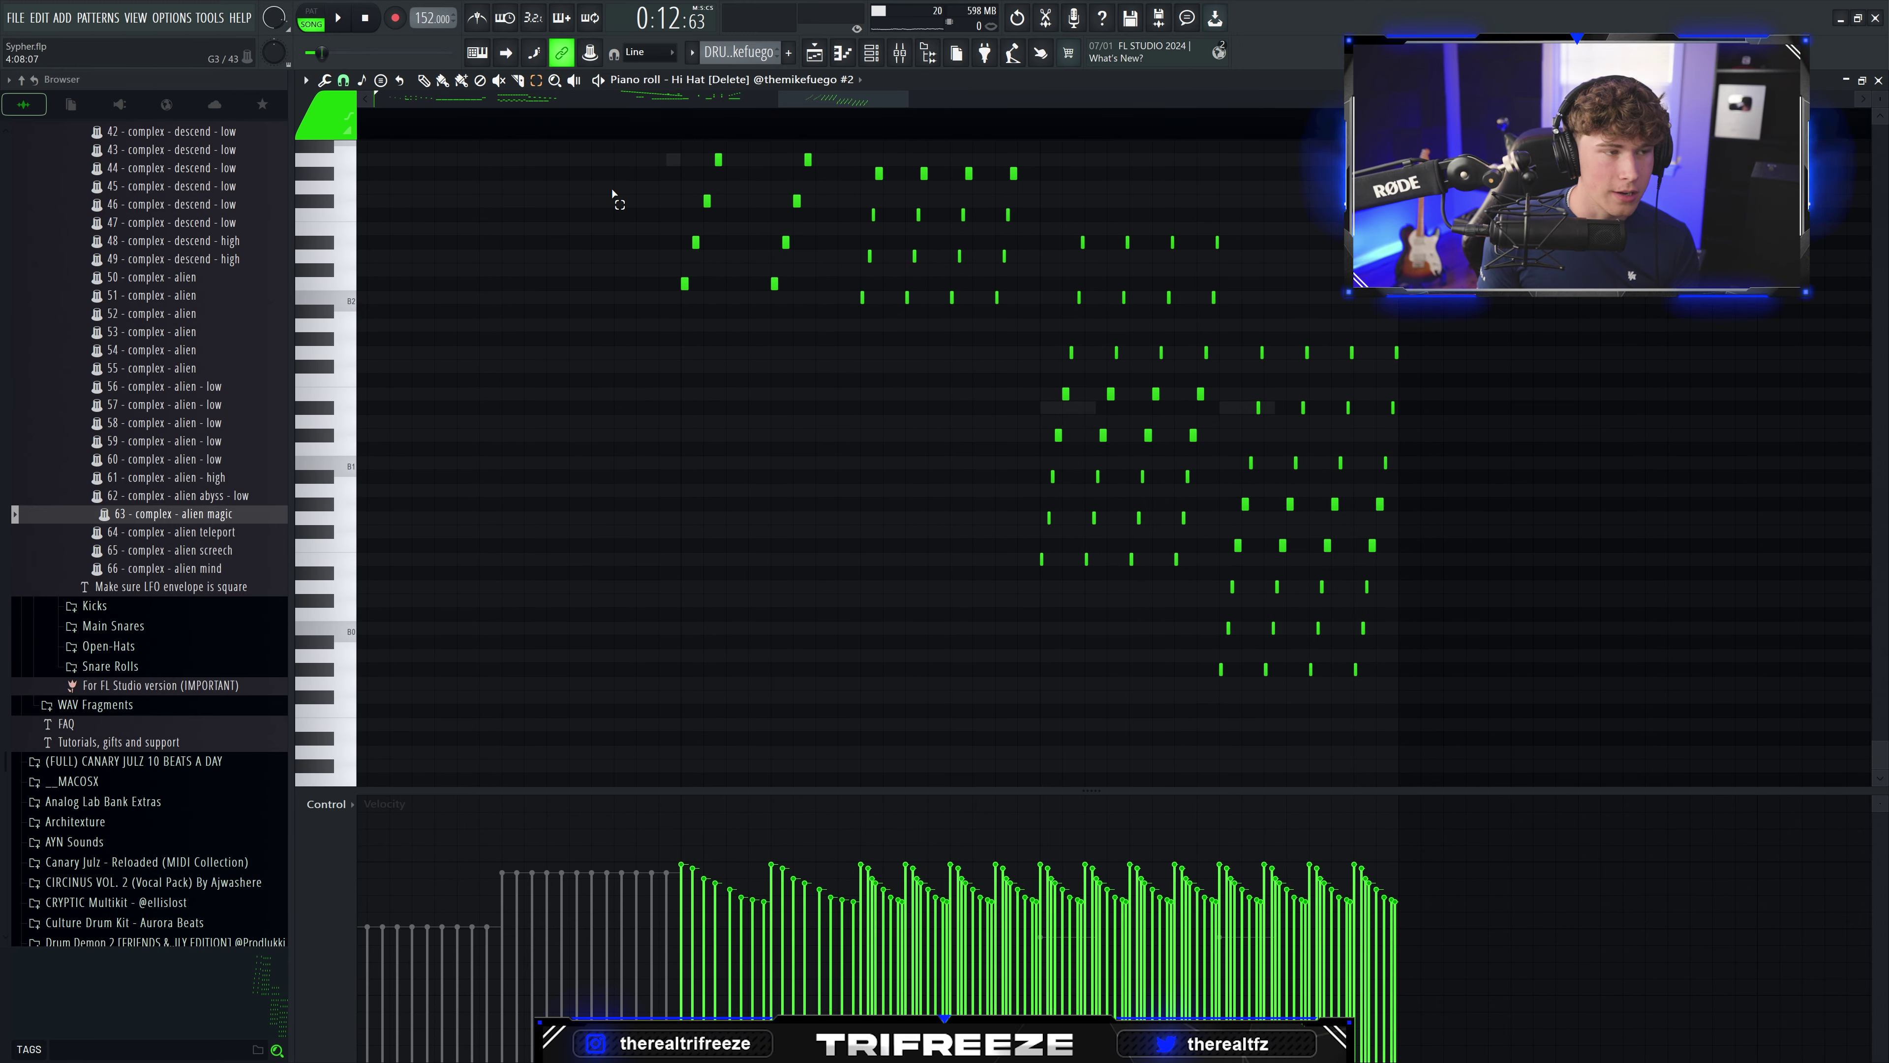
pyautogui.scroll(1, 1050, 435)
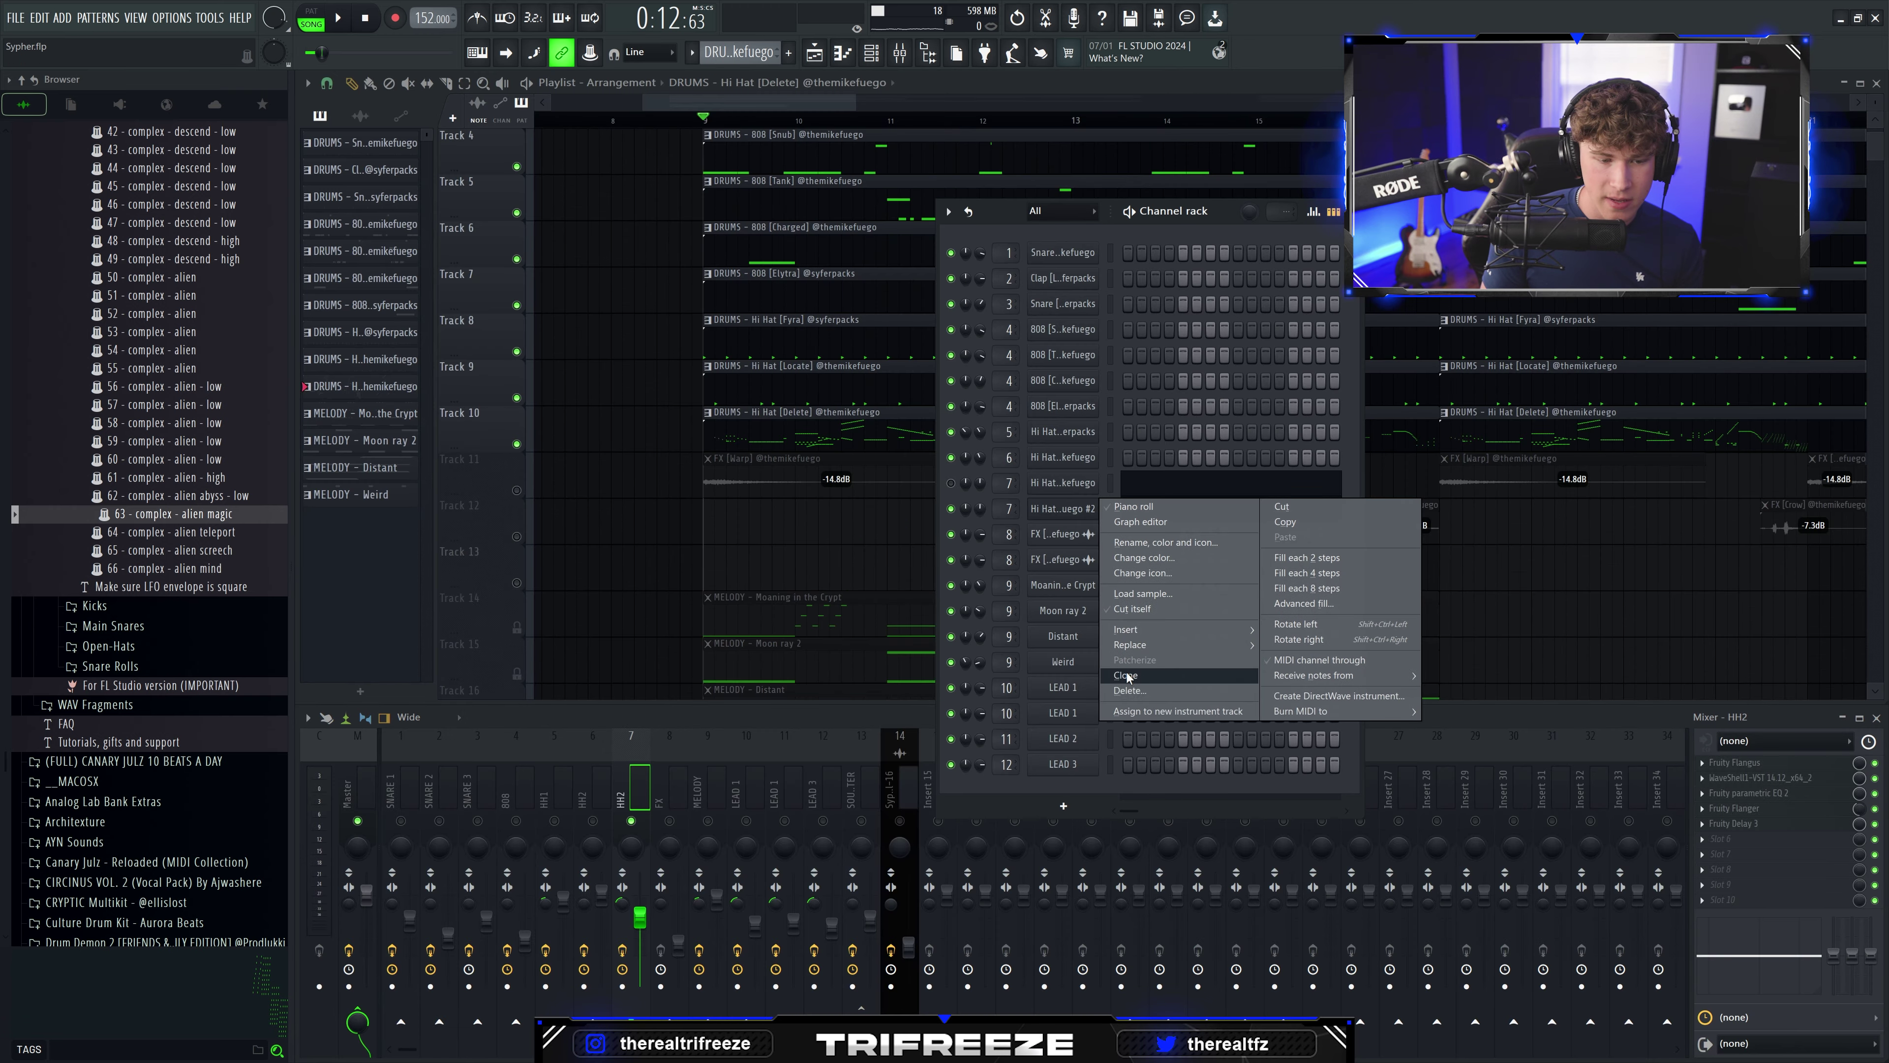
# Step: Delete the duplicate Hi Hat [Delete] #2 channel from the channel rack
pyautogui.click(1126, 685)
pyautogui.click(1004, 596)
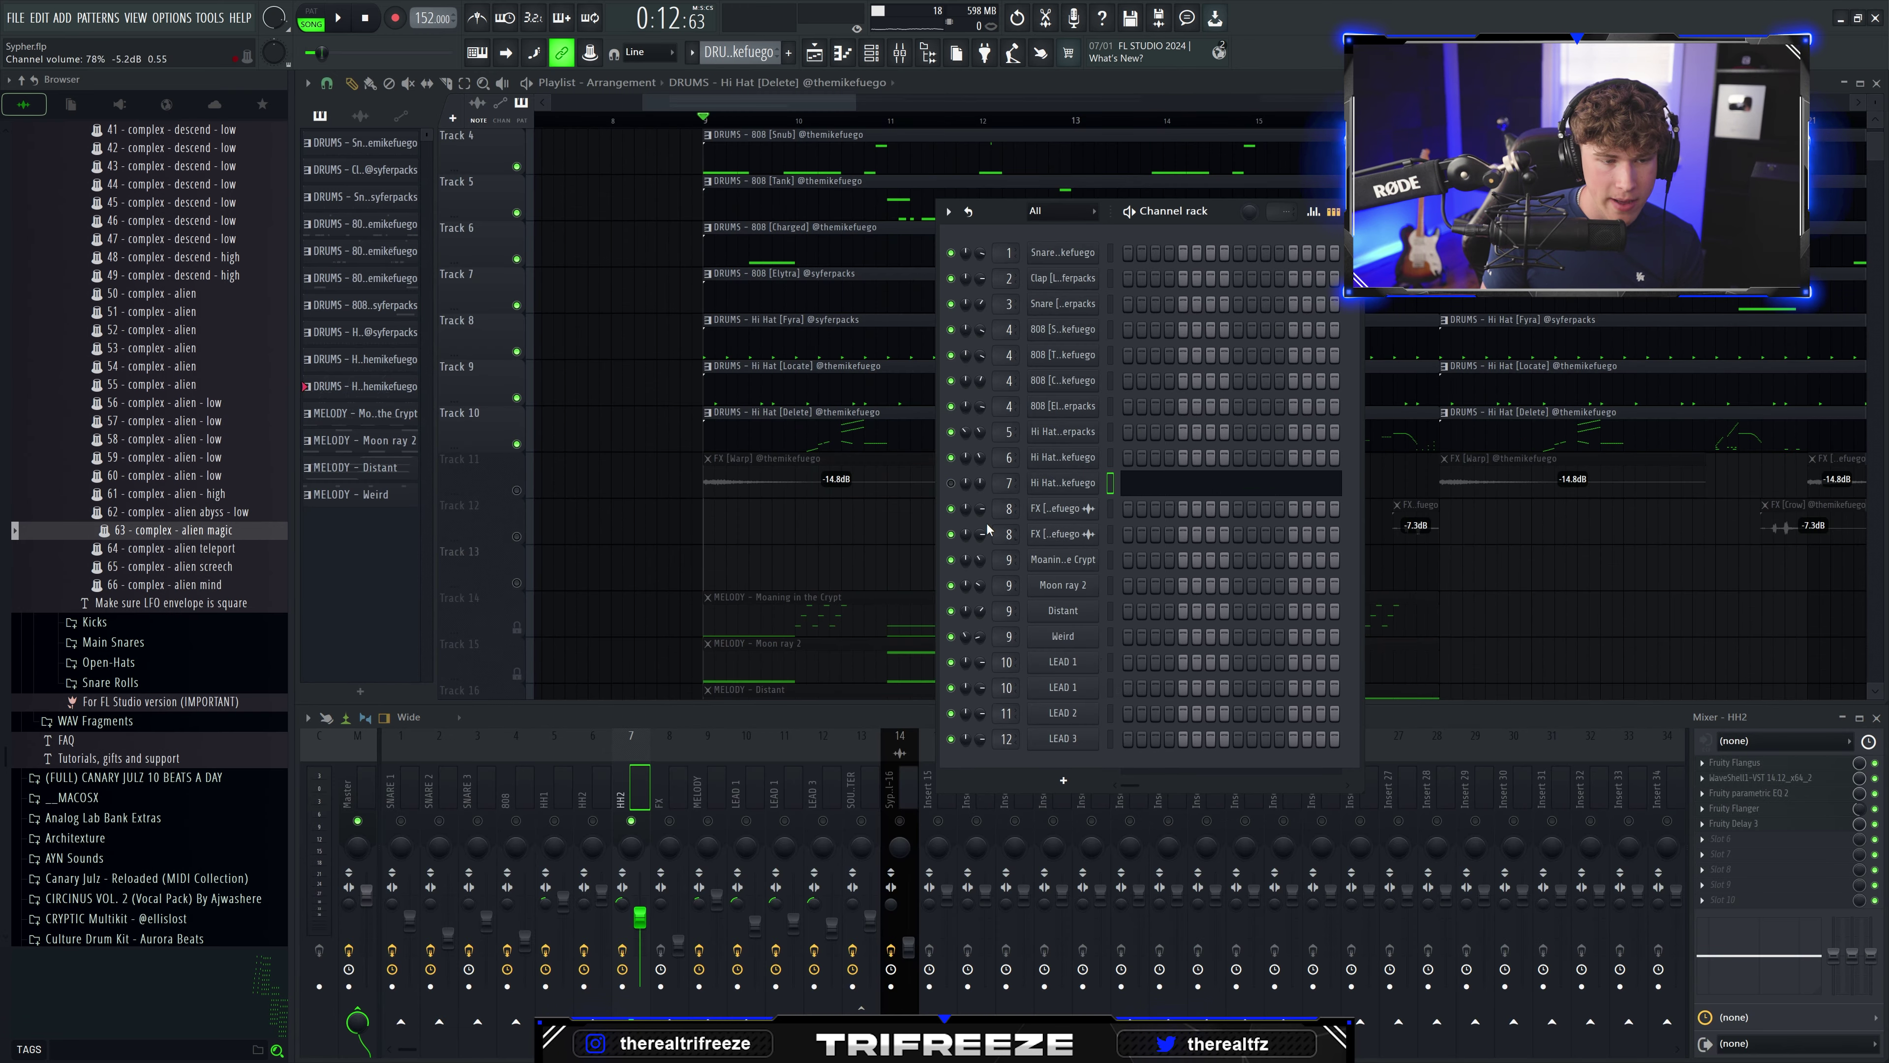
pyautogui.press('F7')
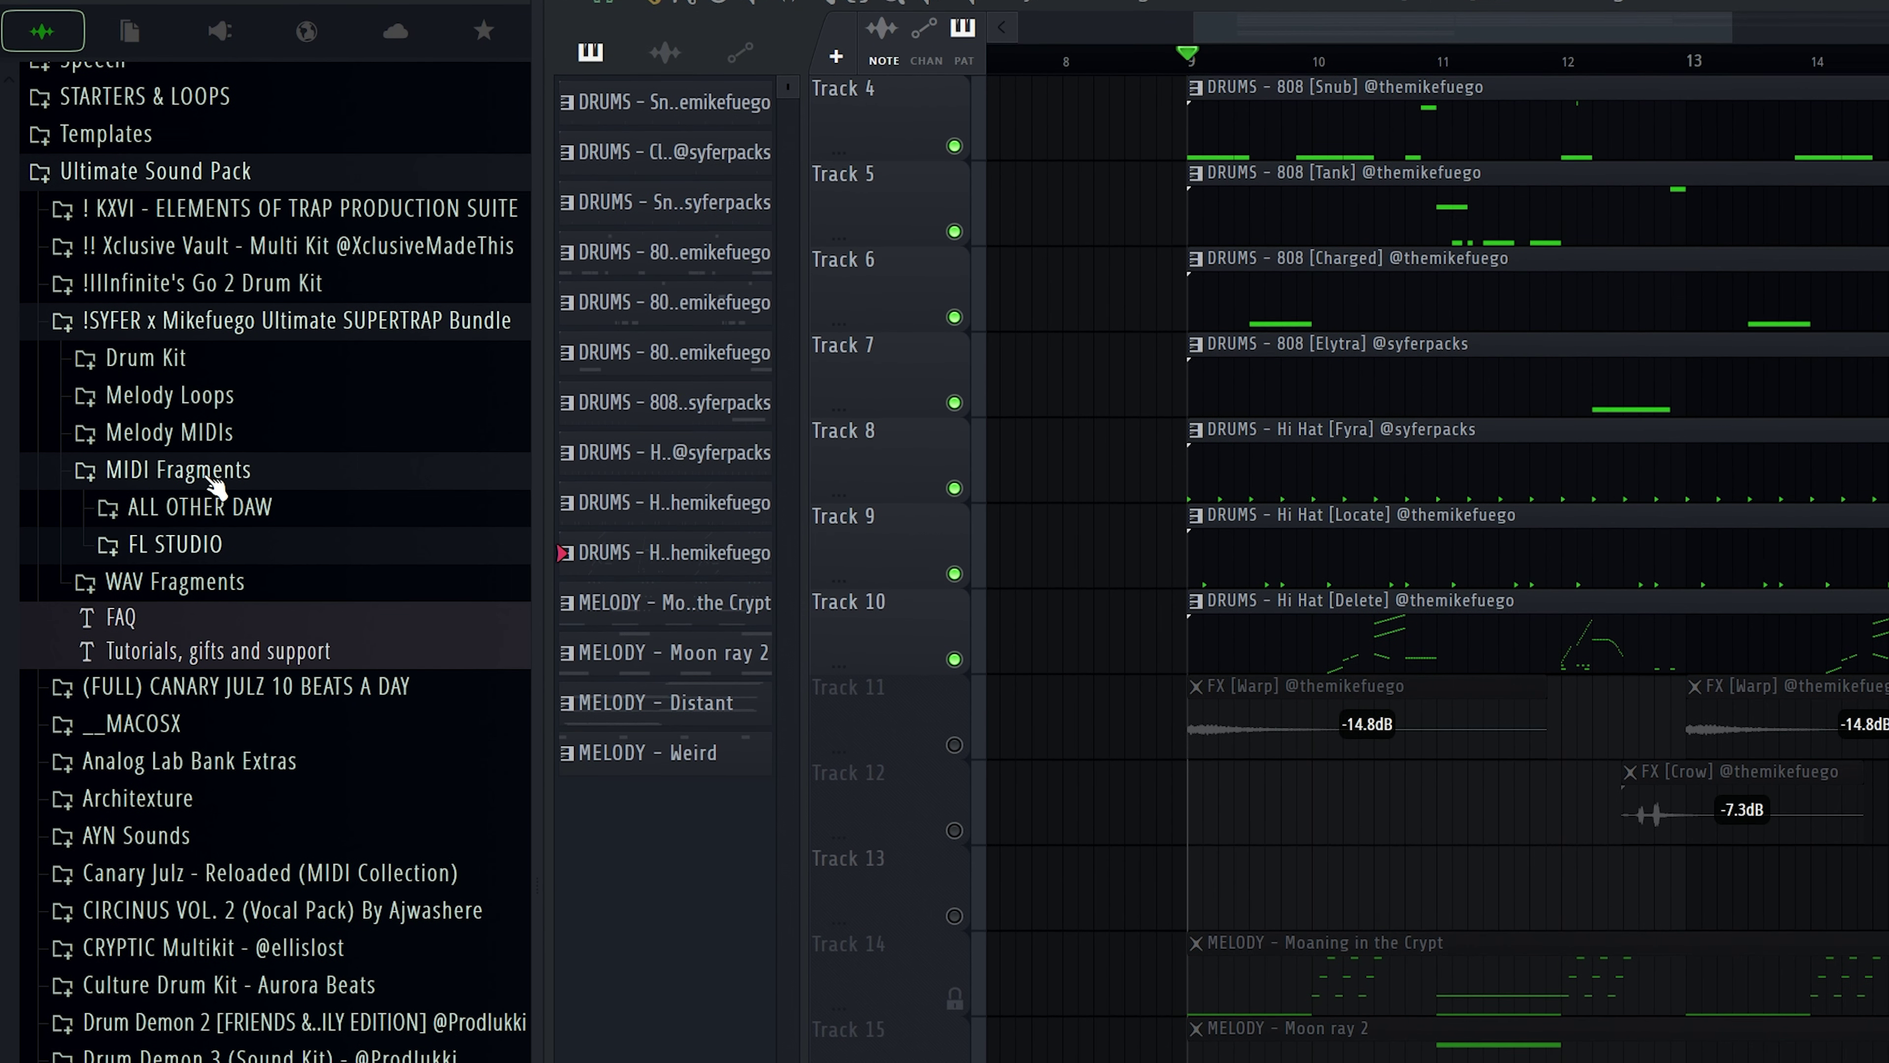
# Step: Collapse the bundle's MIDI Fragments and browse the samples in its Drum Kit folder
pyautogui.click(371, 418)
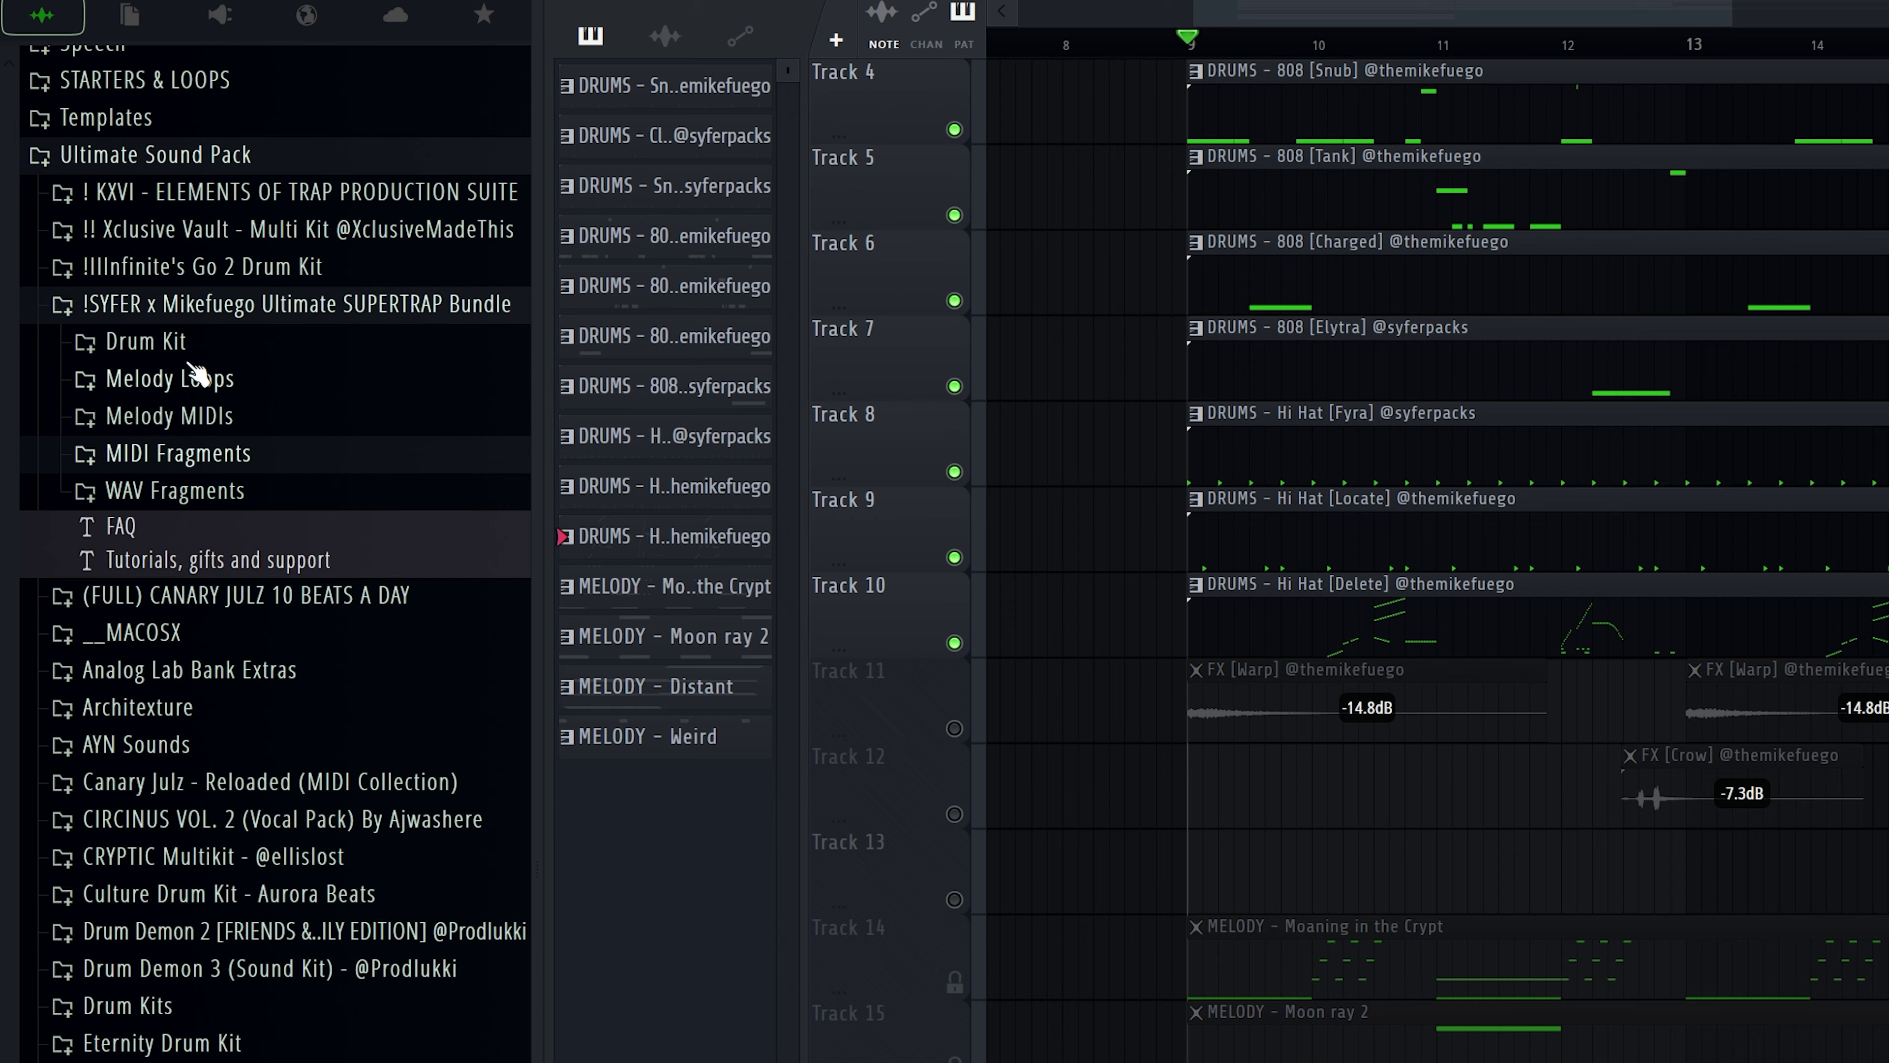
pyautogui.click(178, 341)
pyautogui.click(141, 439)
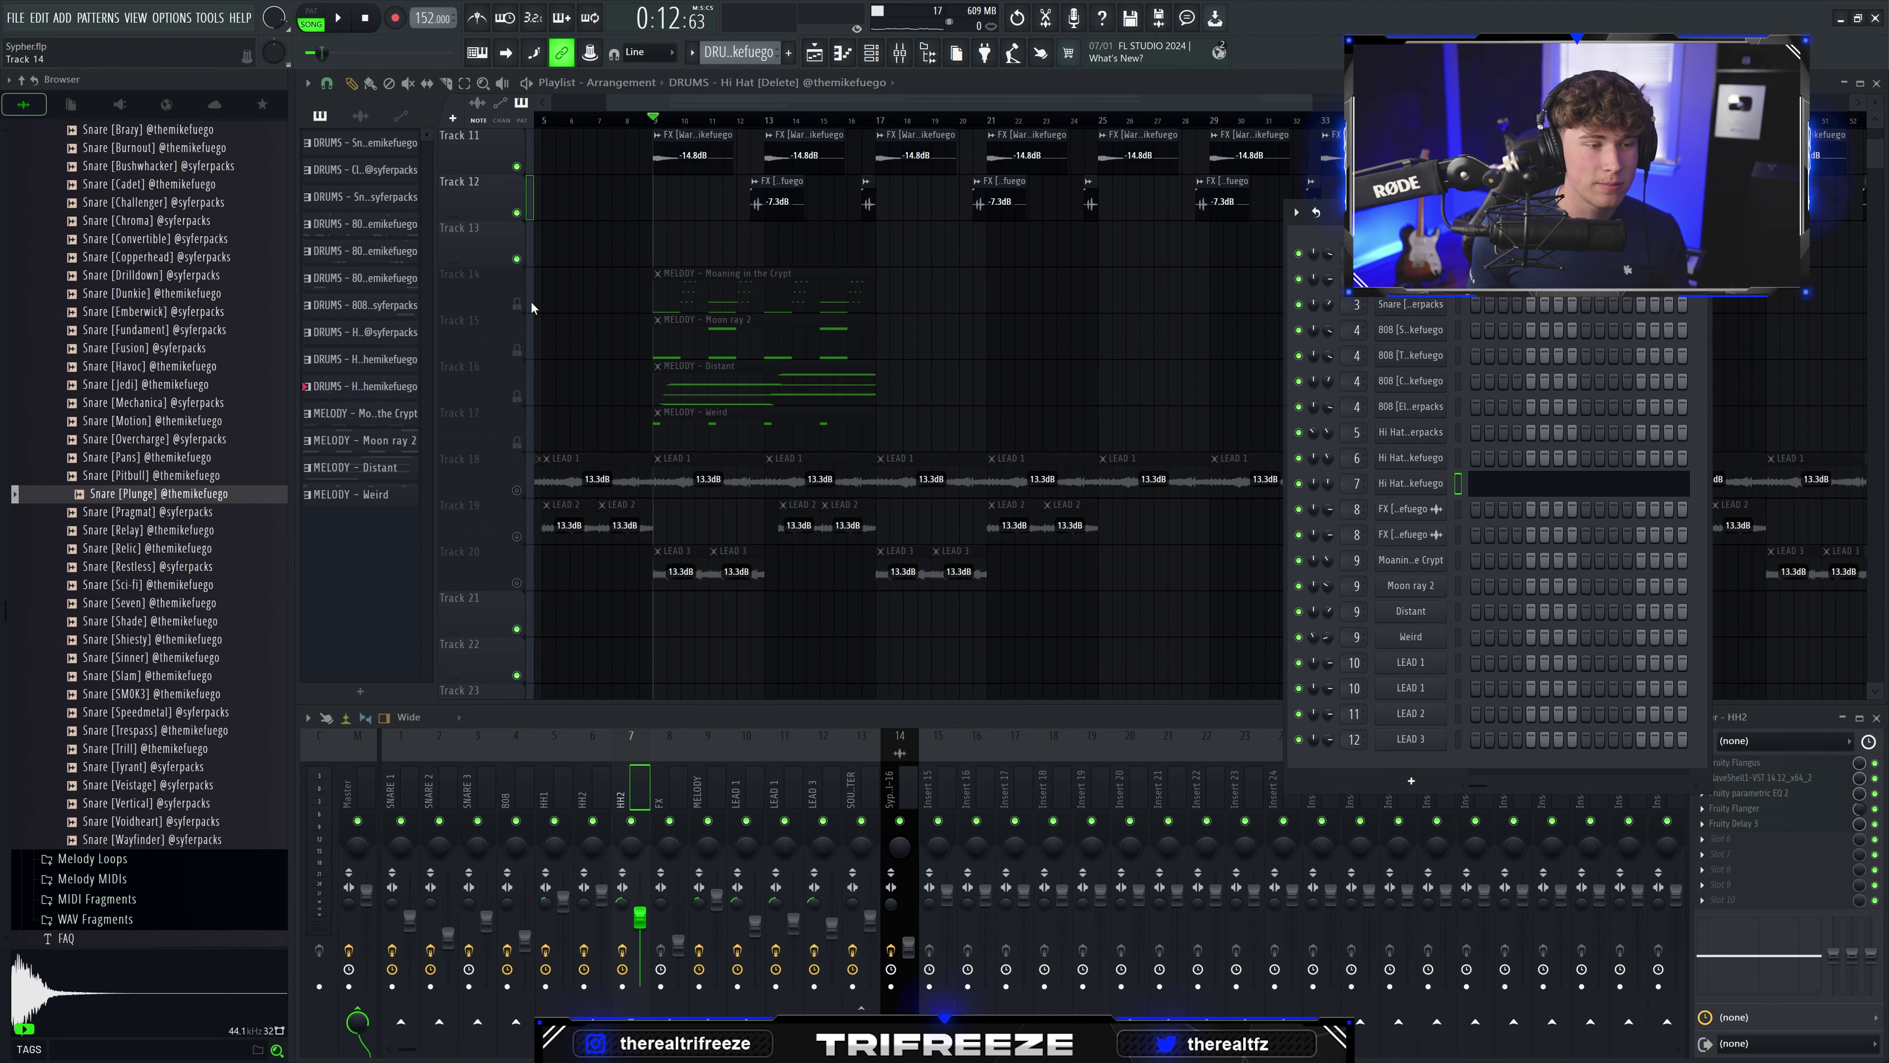
# Step: Solo Track 14 in the playlist, select its Moaning in the Crypt pattern, and show the channel rack
pyautogui.rightClick(517, 304)
pyautogui.click(718, 286)
pyautogui.click(872, 52)
# Step: Examine the instruments behind Moaning in the Crypt and Moon ray 2, including the Ogun preset list
pyautogui.click(1410, 560)
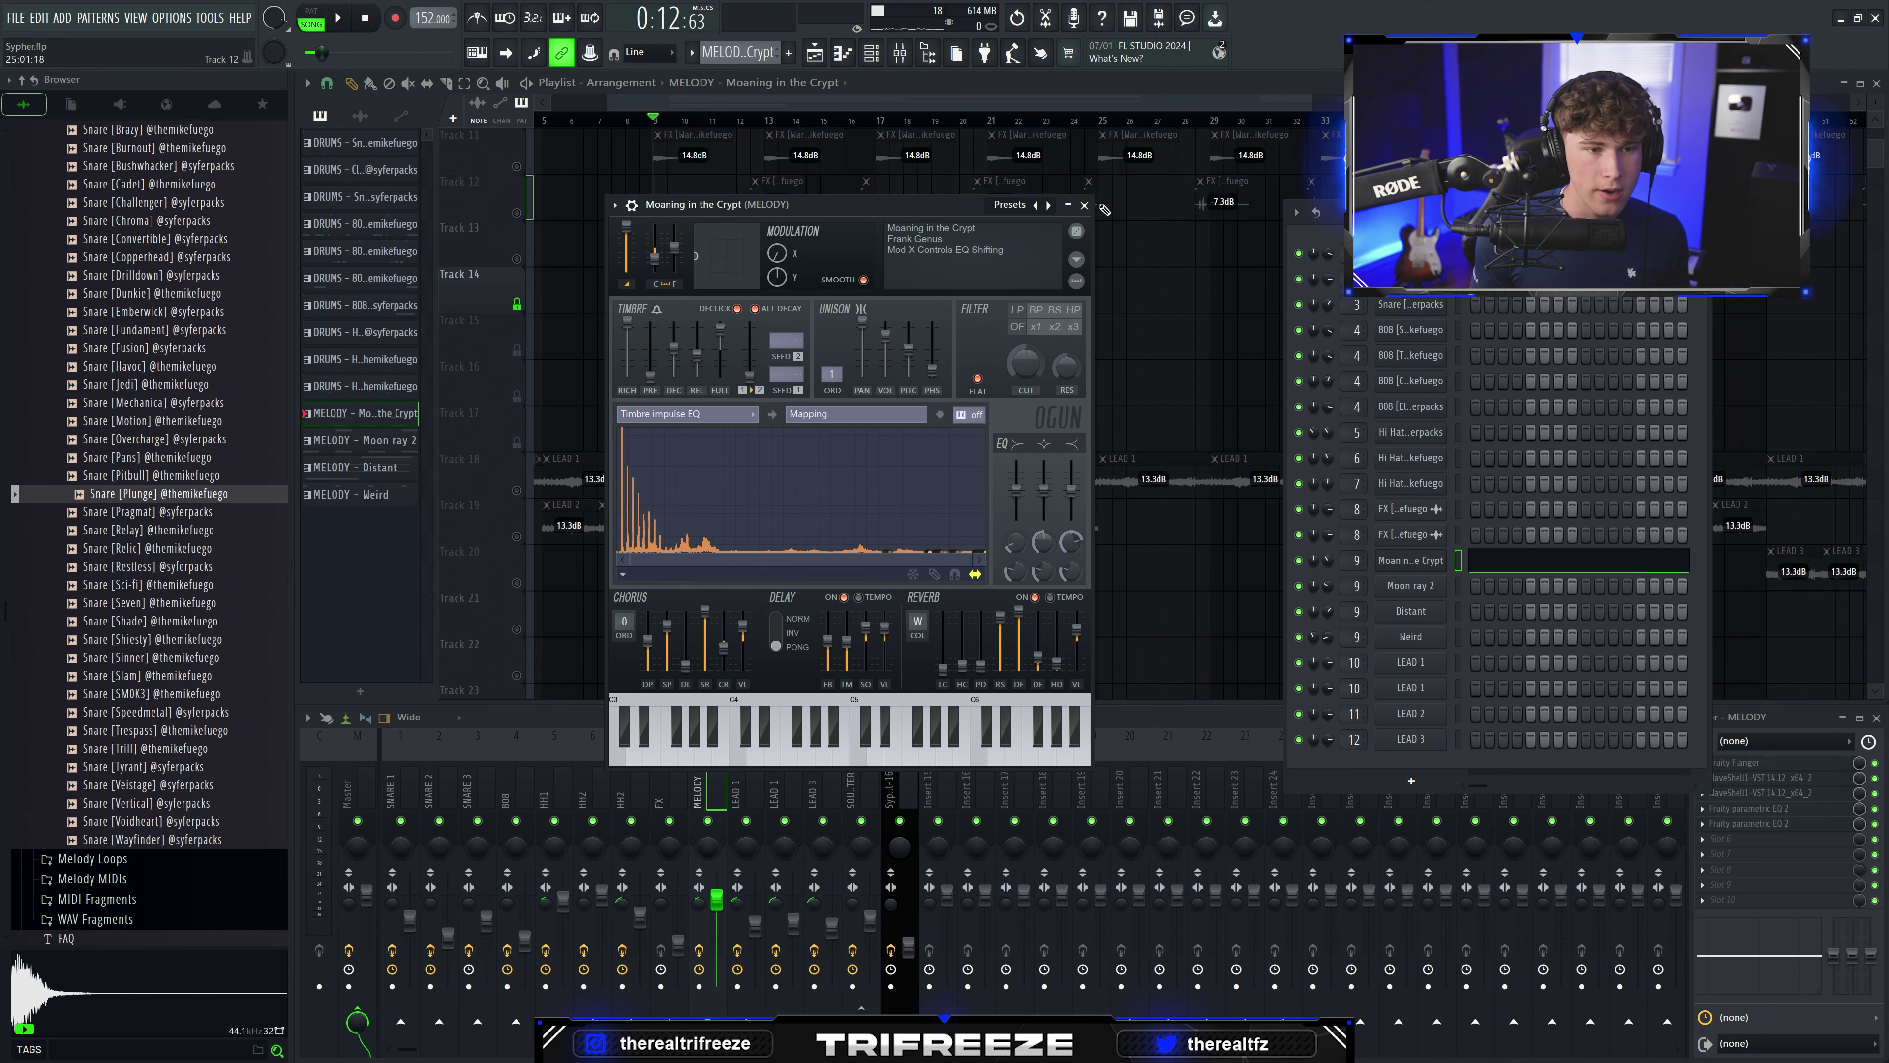
pyautogui.click(1084, 204)
pyautogui.click(1424, 587)
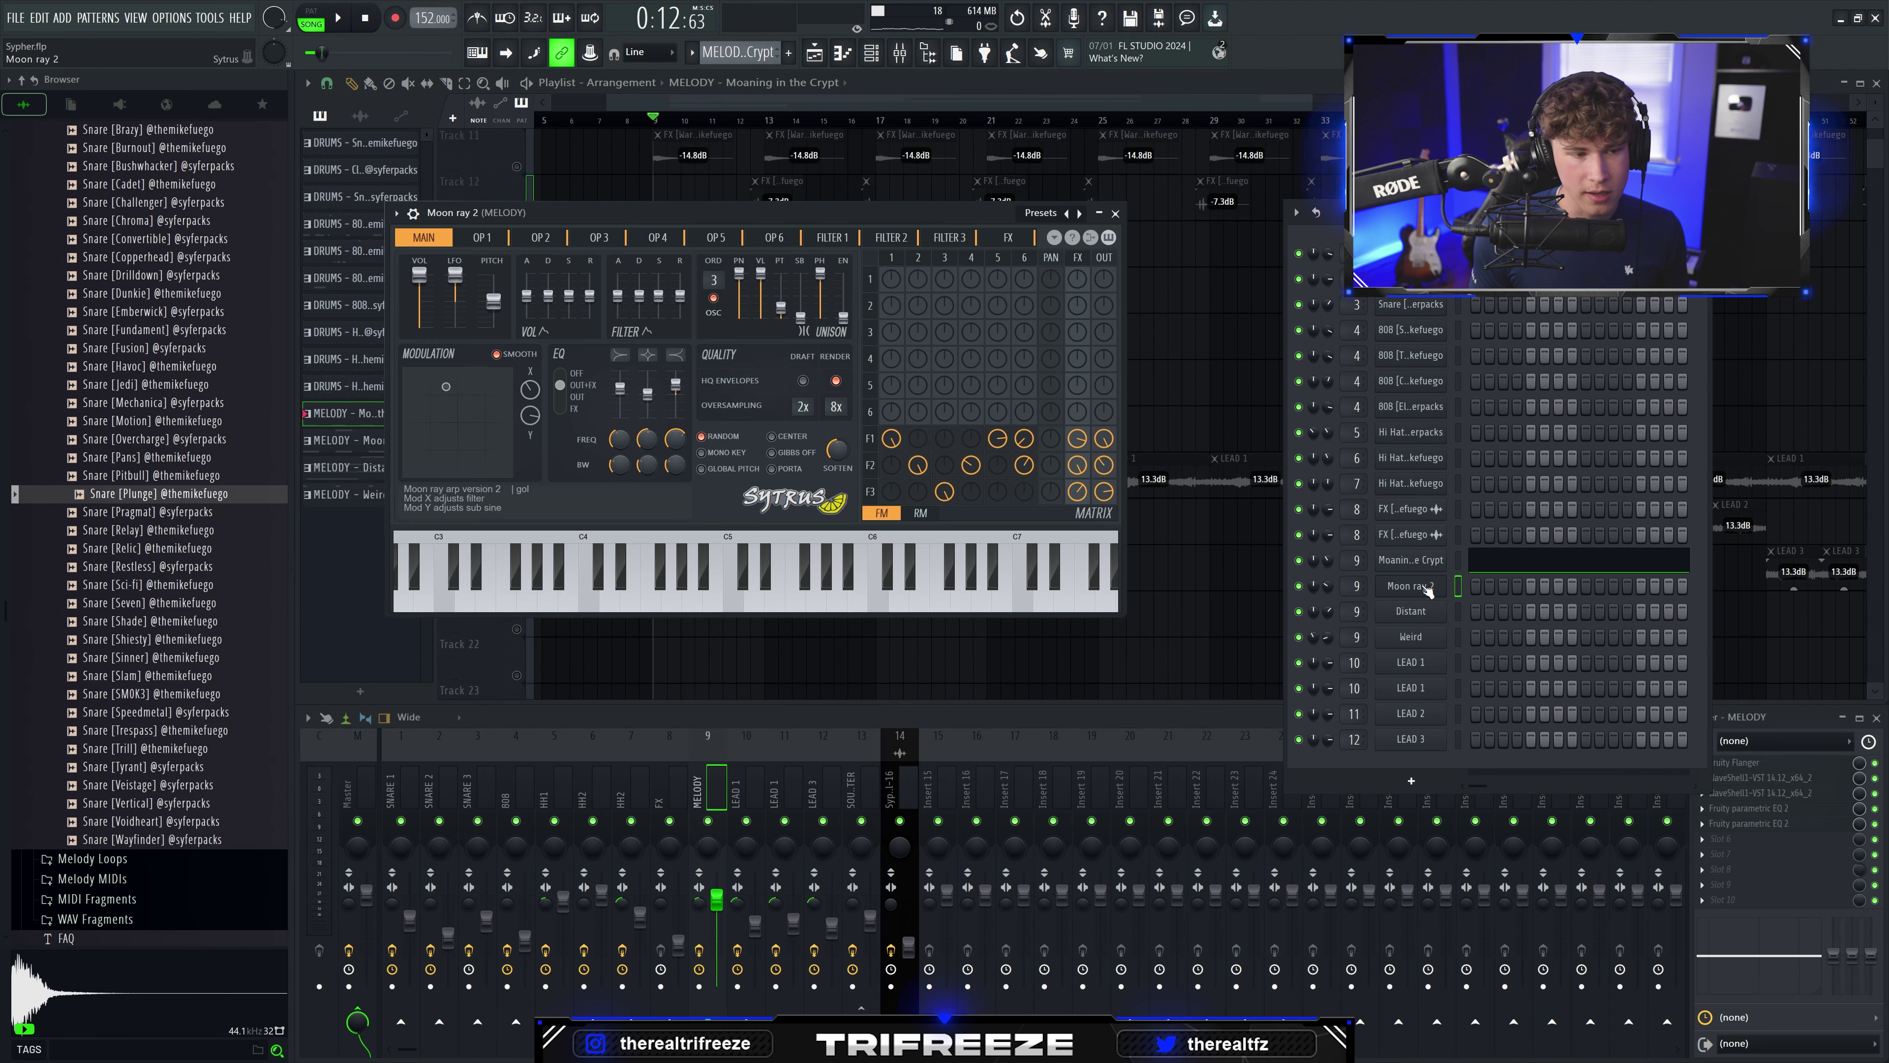
pyautogui.click(1115, 214)
pyautogui.click(1410, 560)
pyautogui.click(992, 201)
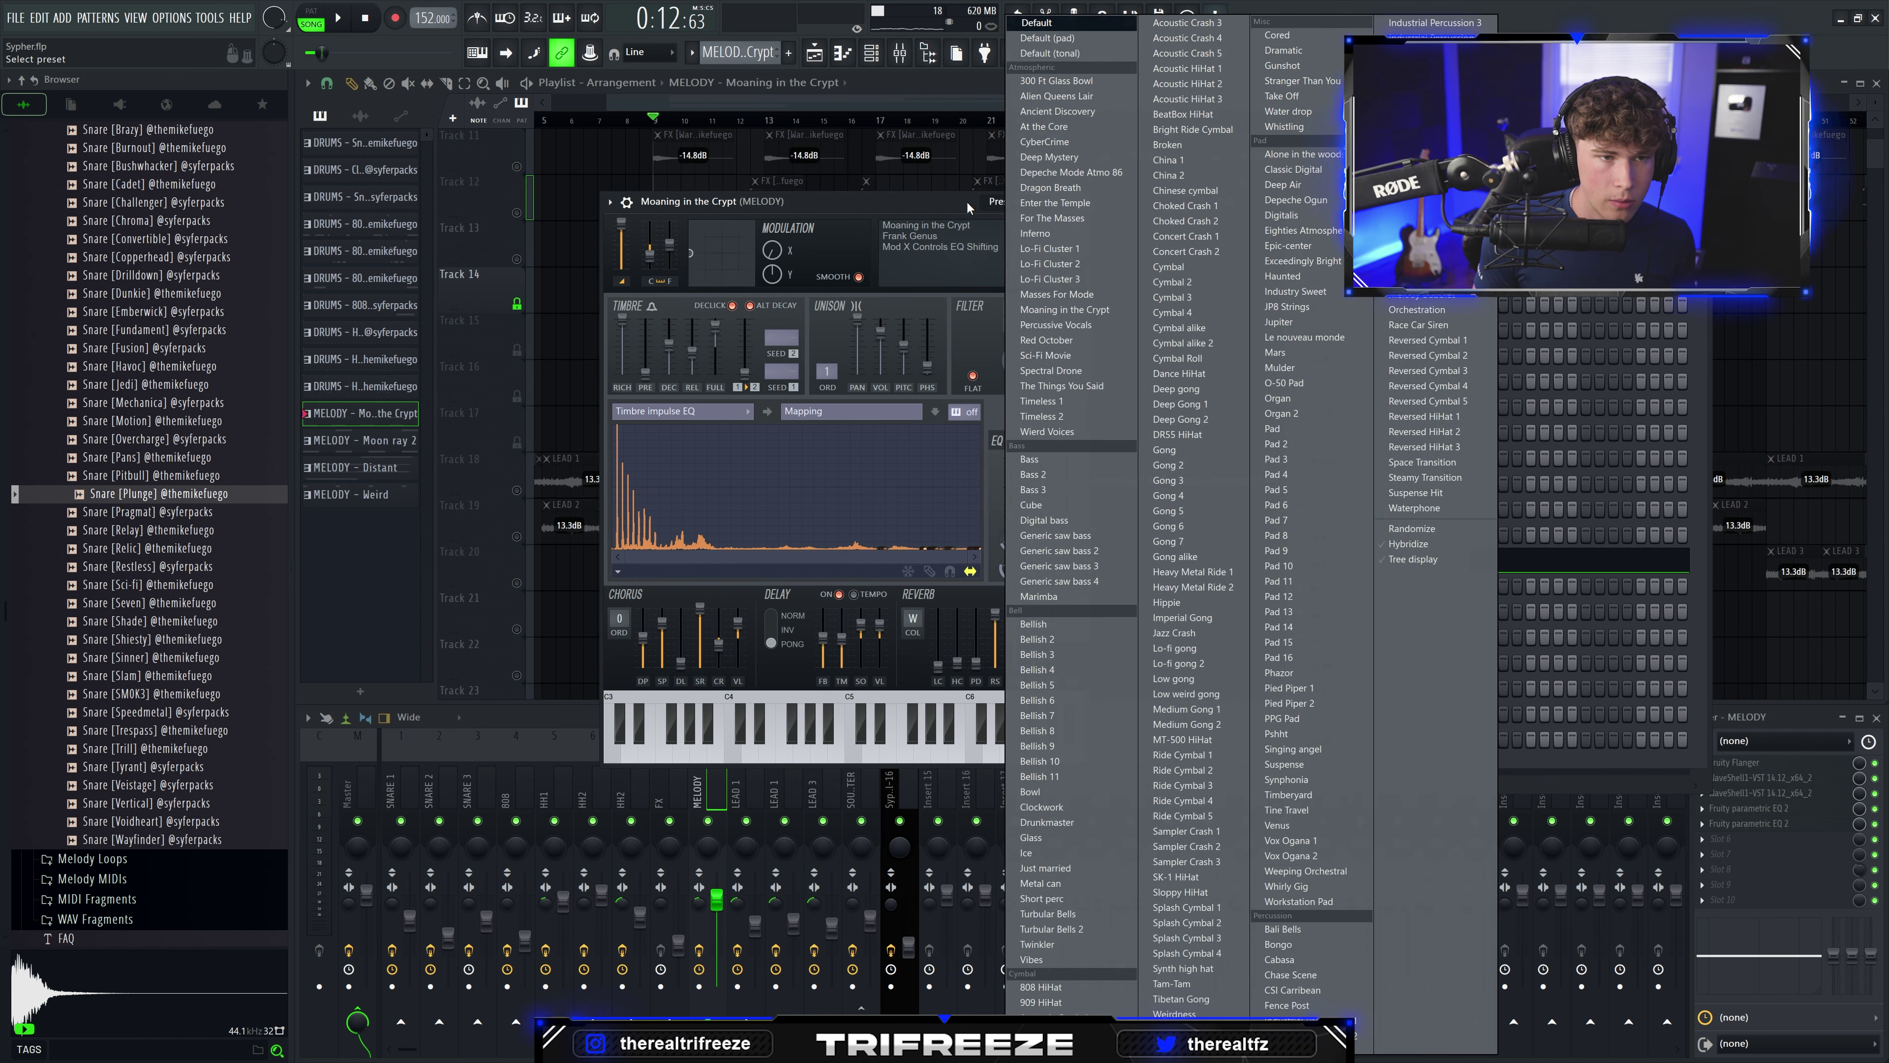
pyautogui.click(968, 209)
pyautogui.click(1084, 203)
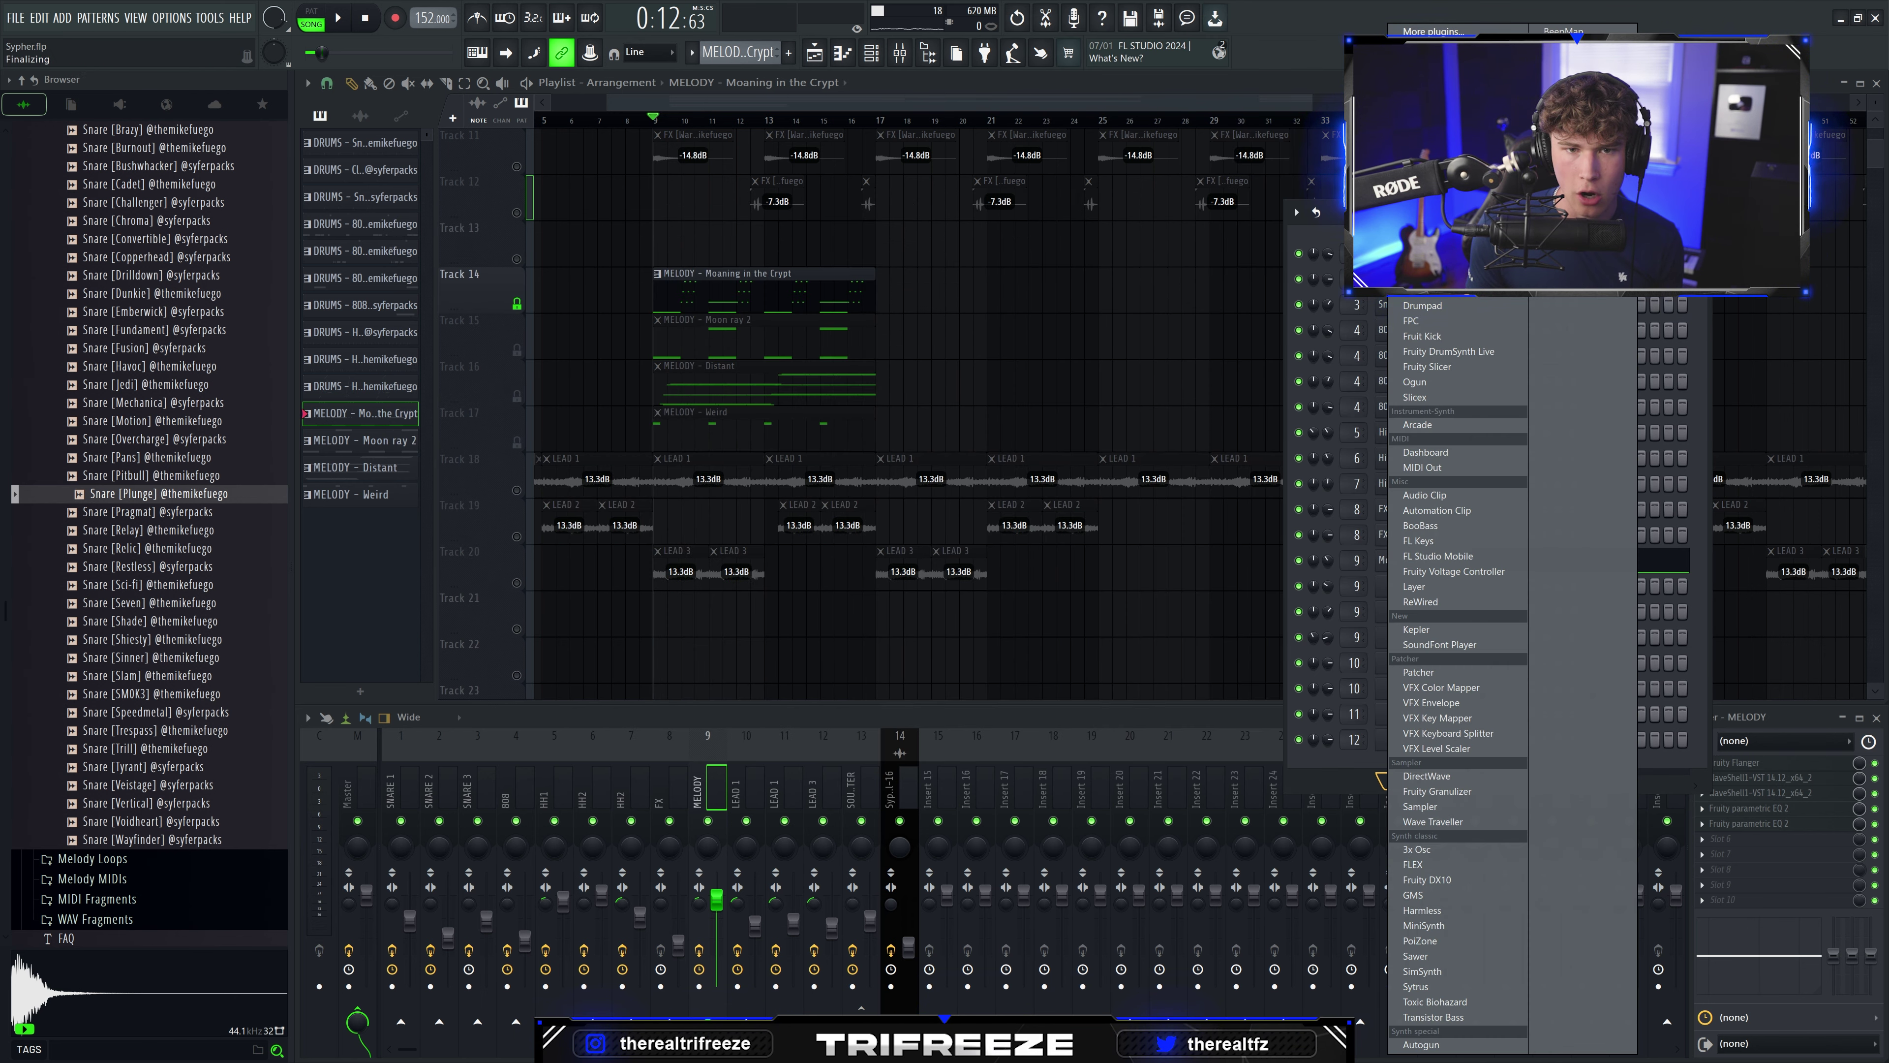
# Step: Add an Ogun instrument channel to the rack and delete it again
pyautogui.click(1413, 381)
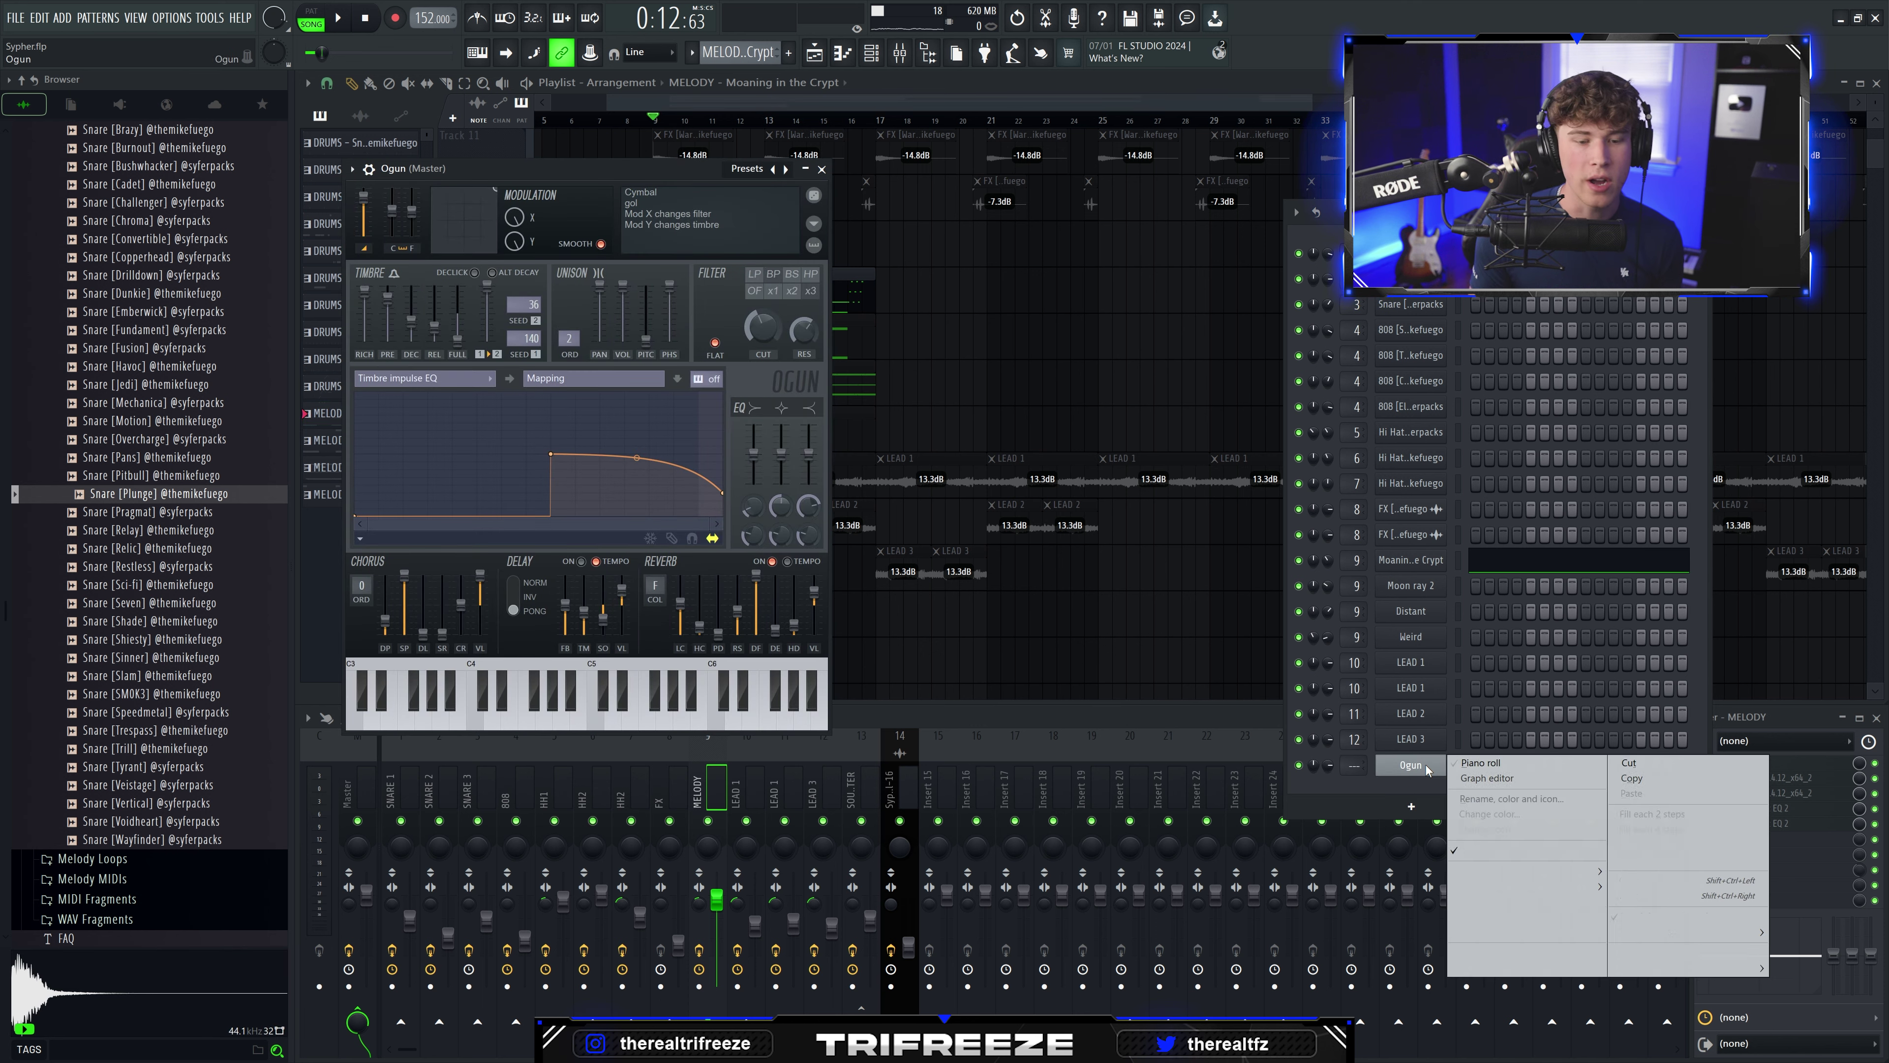
pyautogui.click(1005, 595)
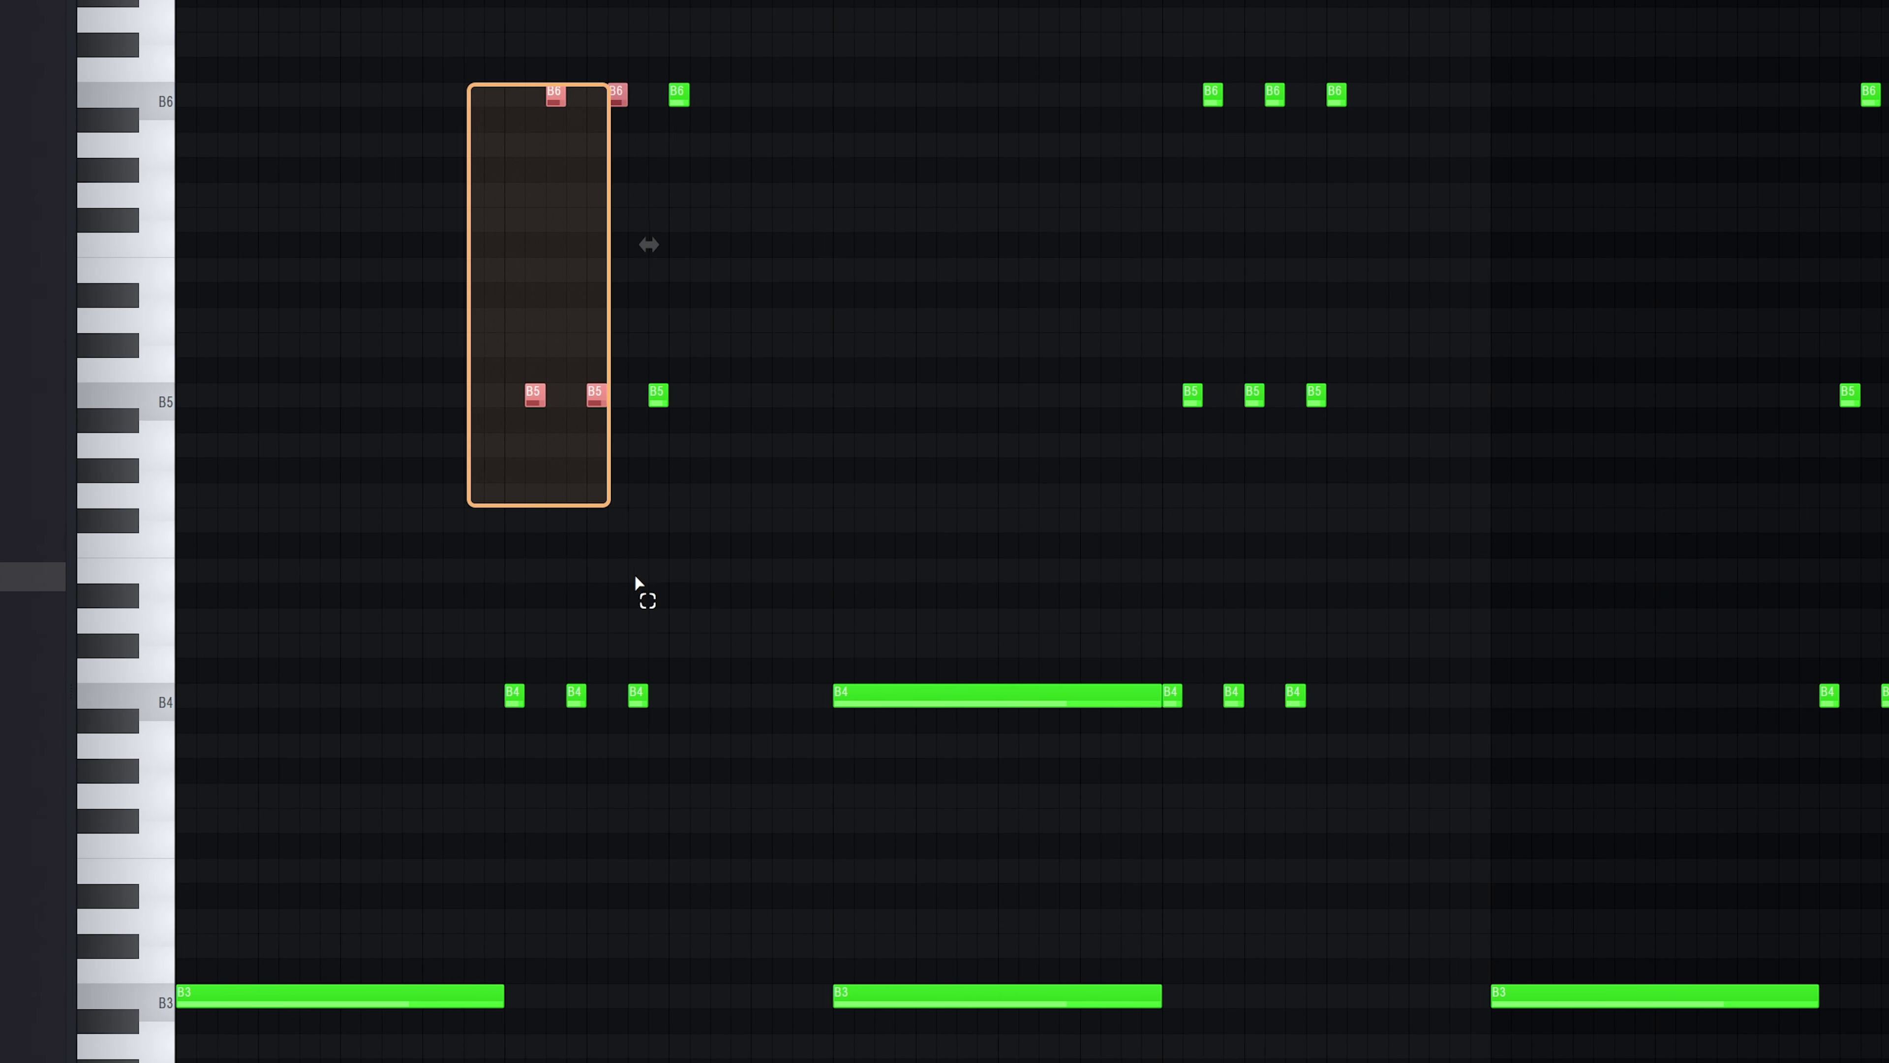
# Step: Replace the Moaning in the Crypt melody with long B3 and B4 notes in bar 1 and short B4, B5 and B6 notes in bar 2
pyautogui.moveTo(1160, 59); pyautogui.dragTo(1395, 772)
pyautogui.click(1394, 711)
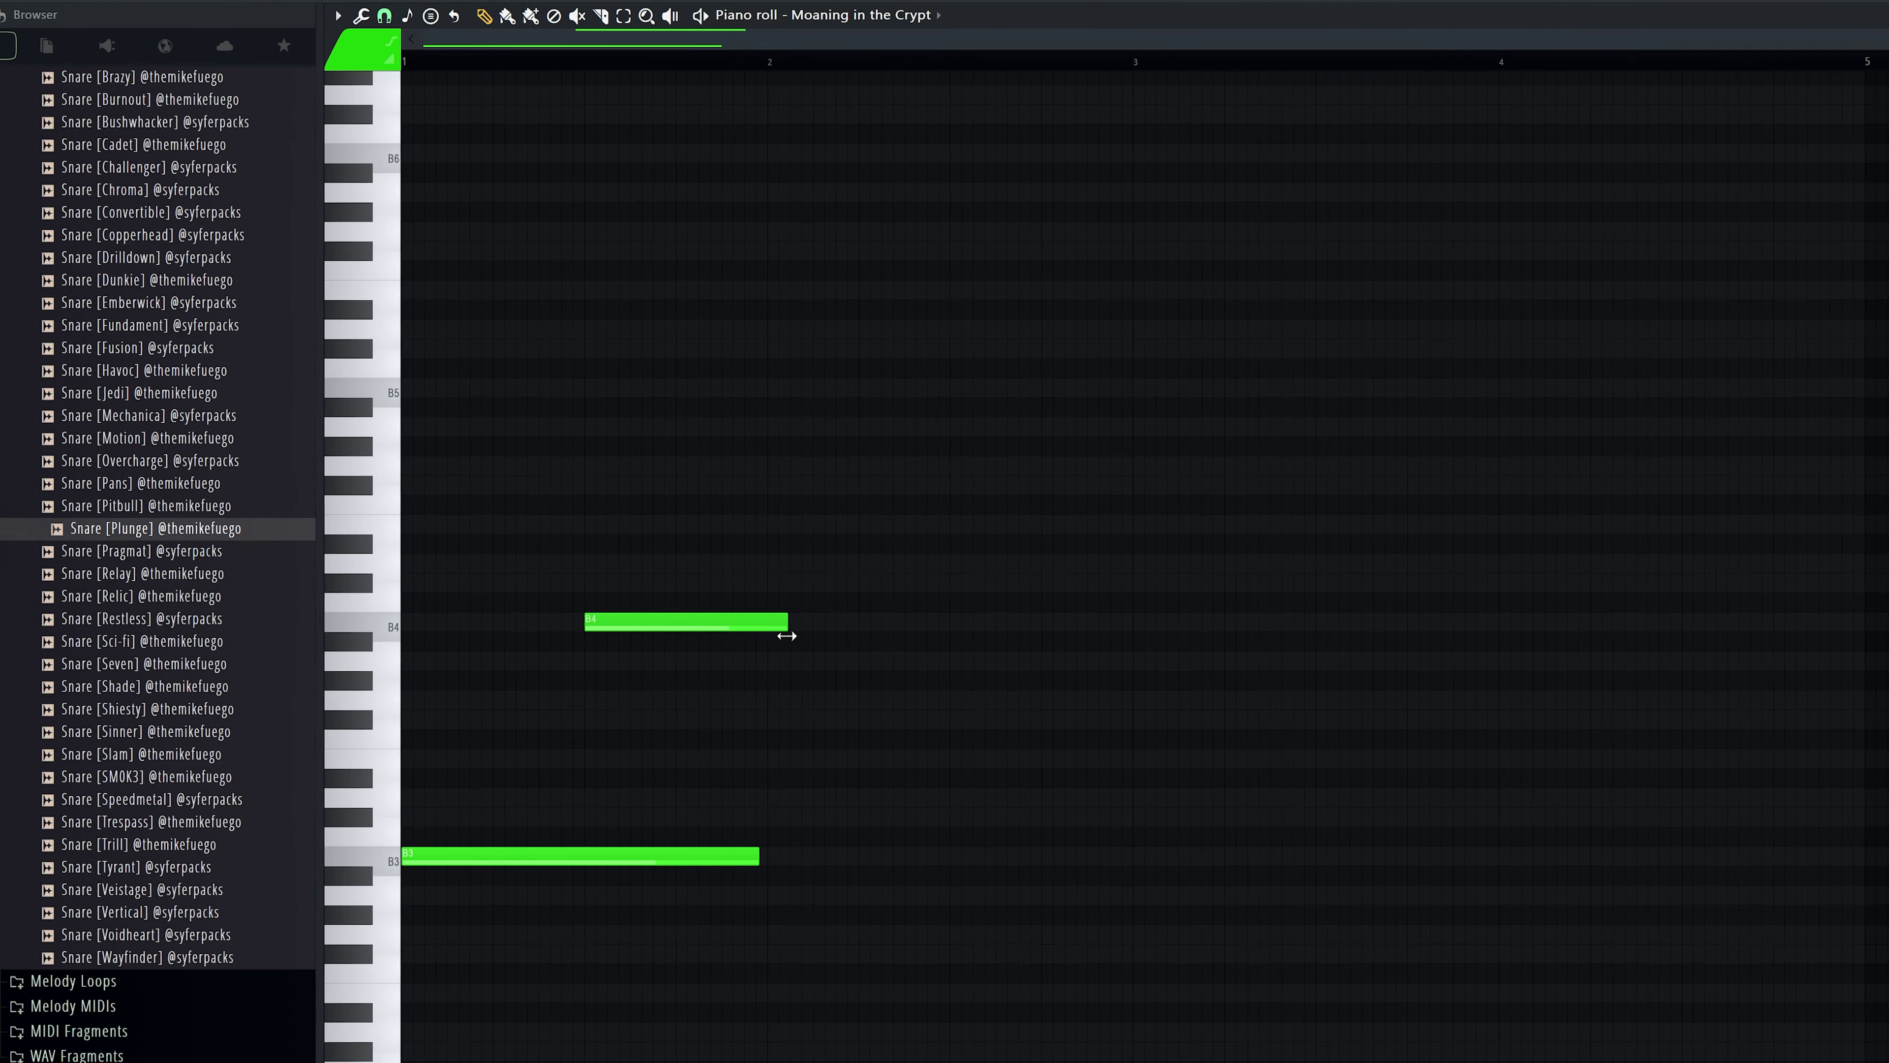
pyautogui.click(760, 503)
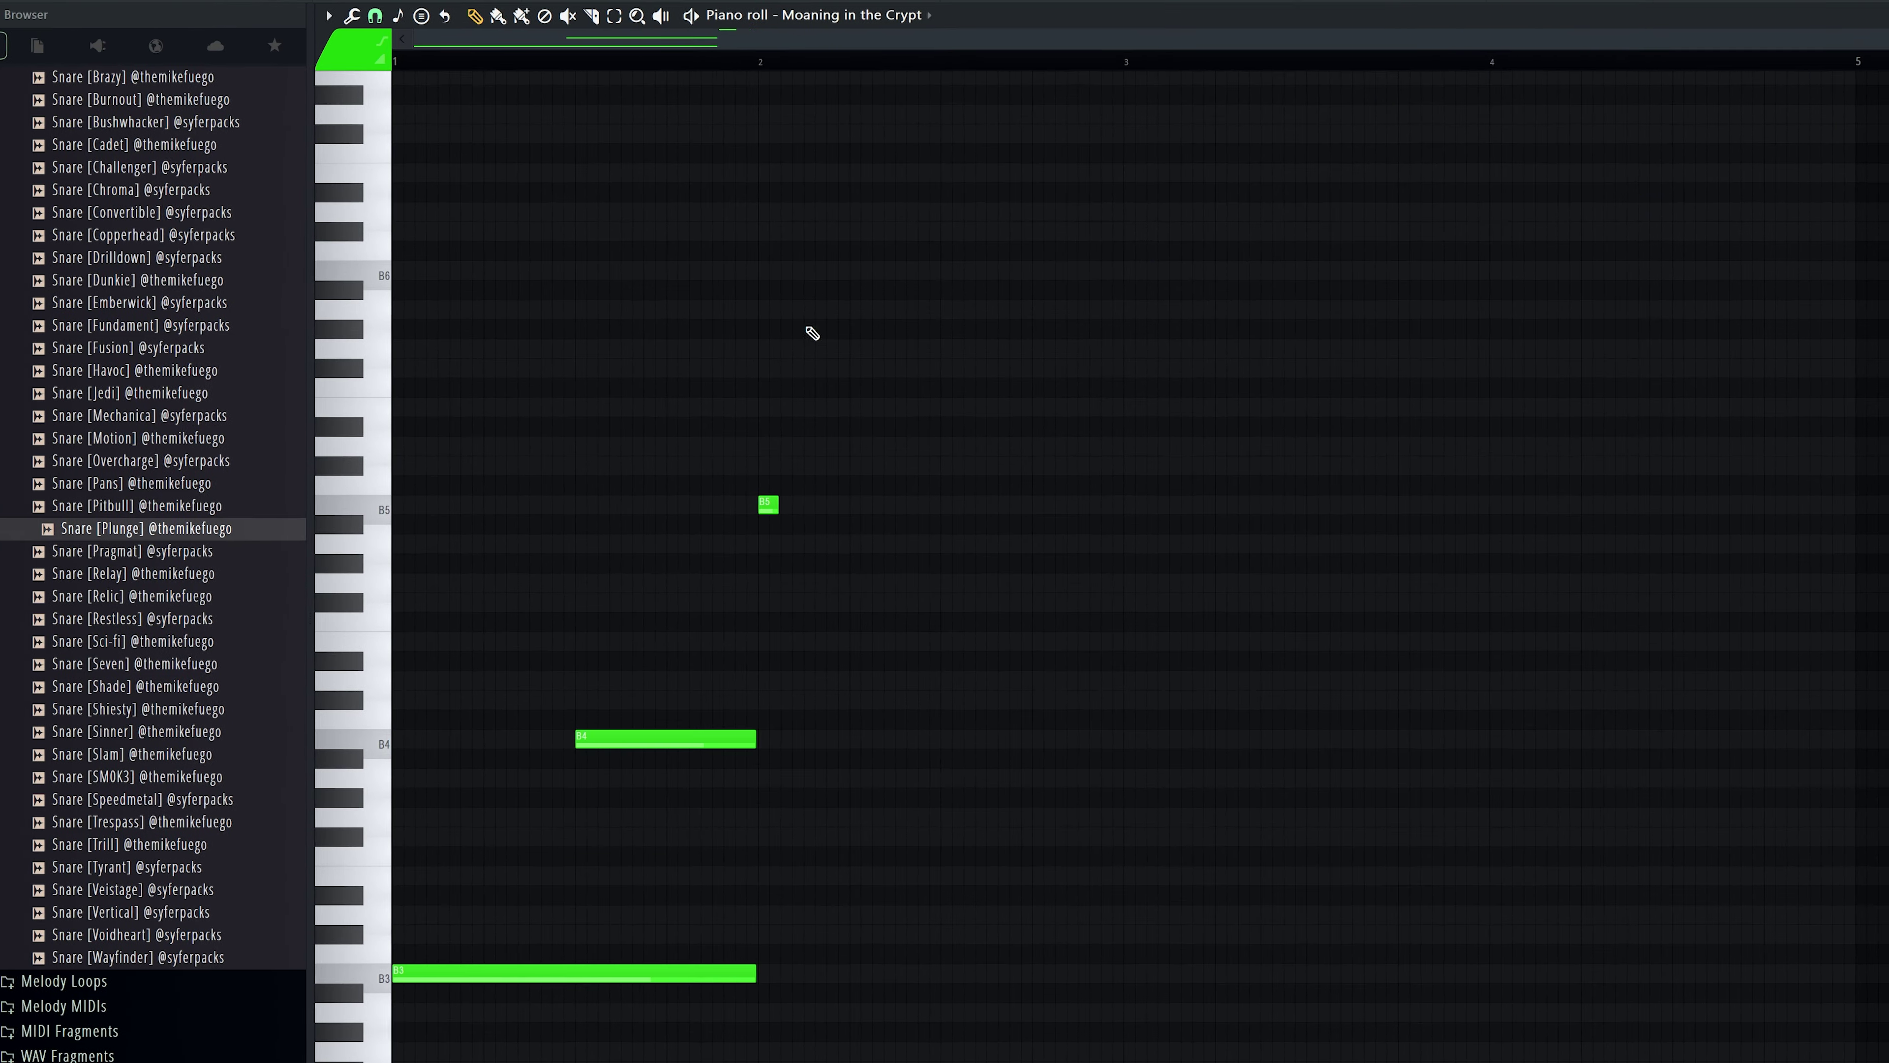
pyautogui.moveTo(989, 181); pyautogui.dragTo(744, 809)
pyautogui.press('p')
pyautogui.hotkey('ctrl', 'b')
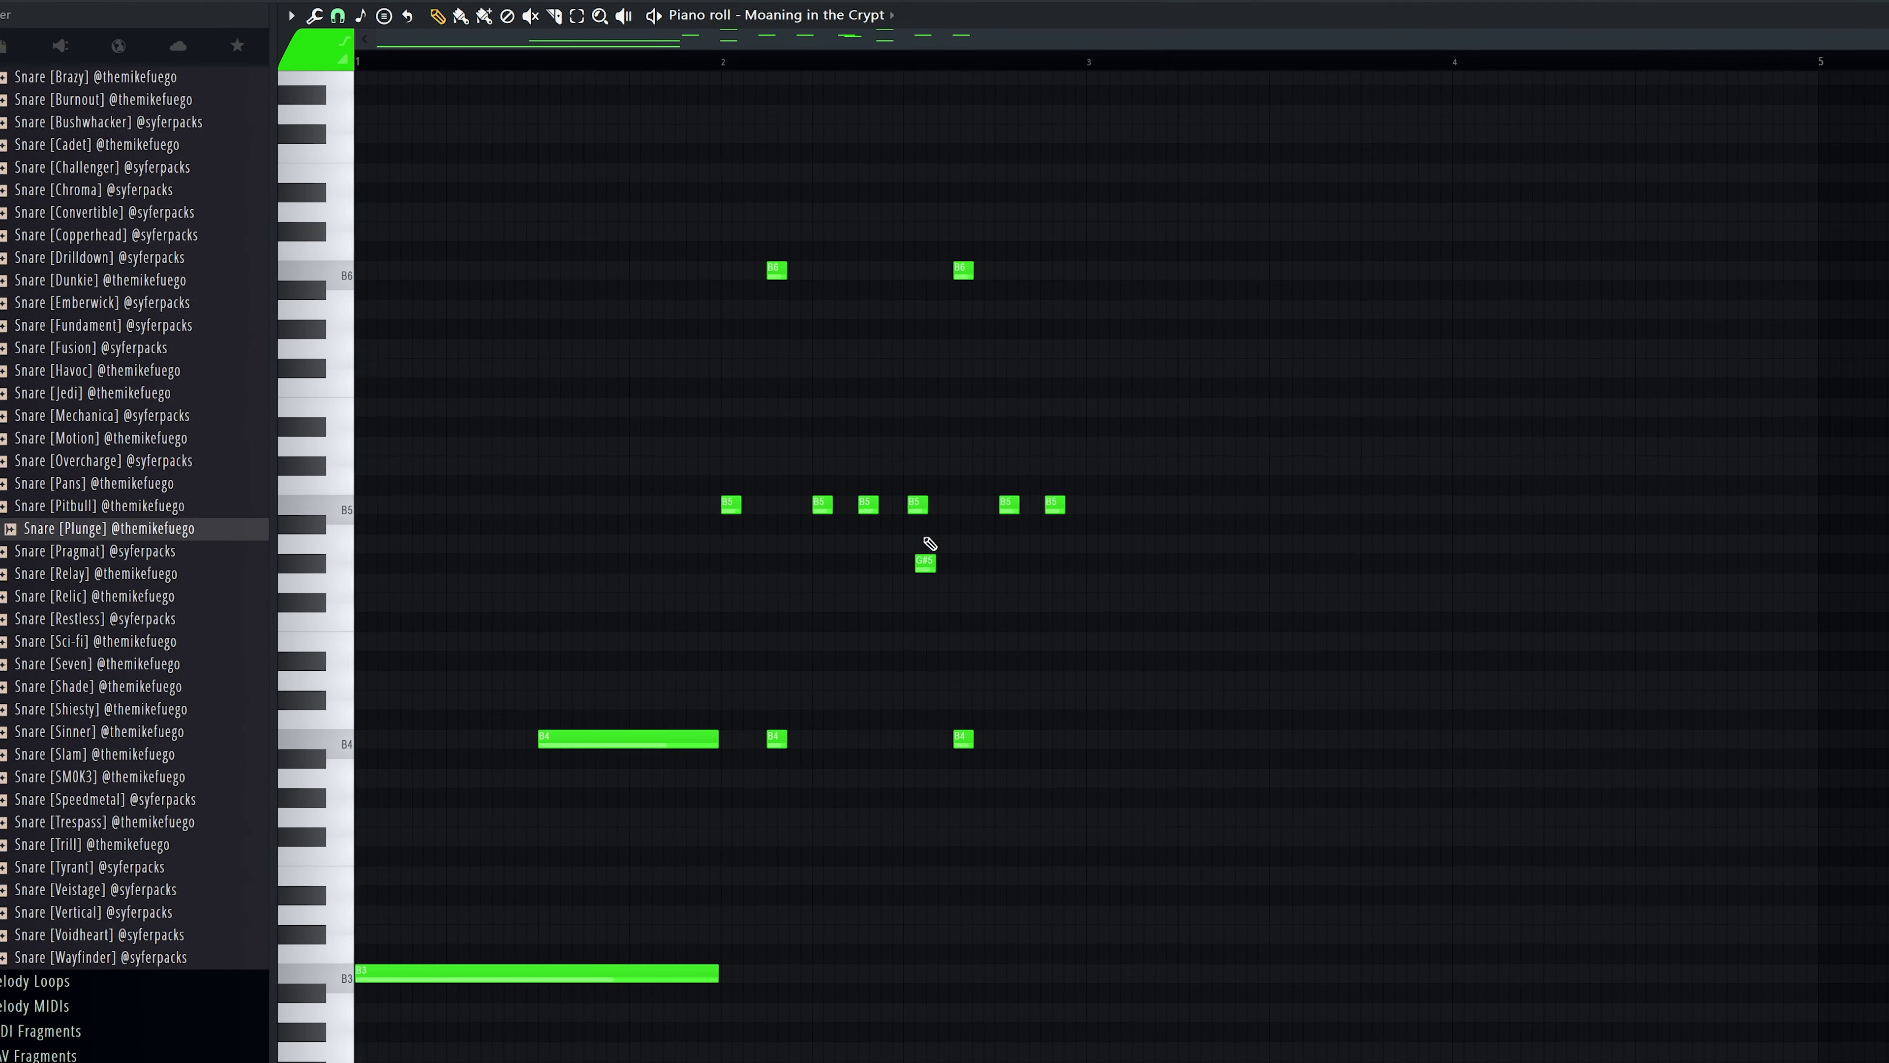
# Step: Duplicate the whole two-bar melody into bars 3 and 4 and play it back
pyautogui.hotkey('ctrl', 'a')
pyautogui.hotkey('ctrl', 'b')
pyautogui.press('space')
pyautogui.scroll(-3, 843, 856)
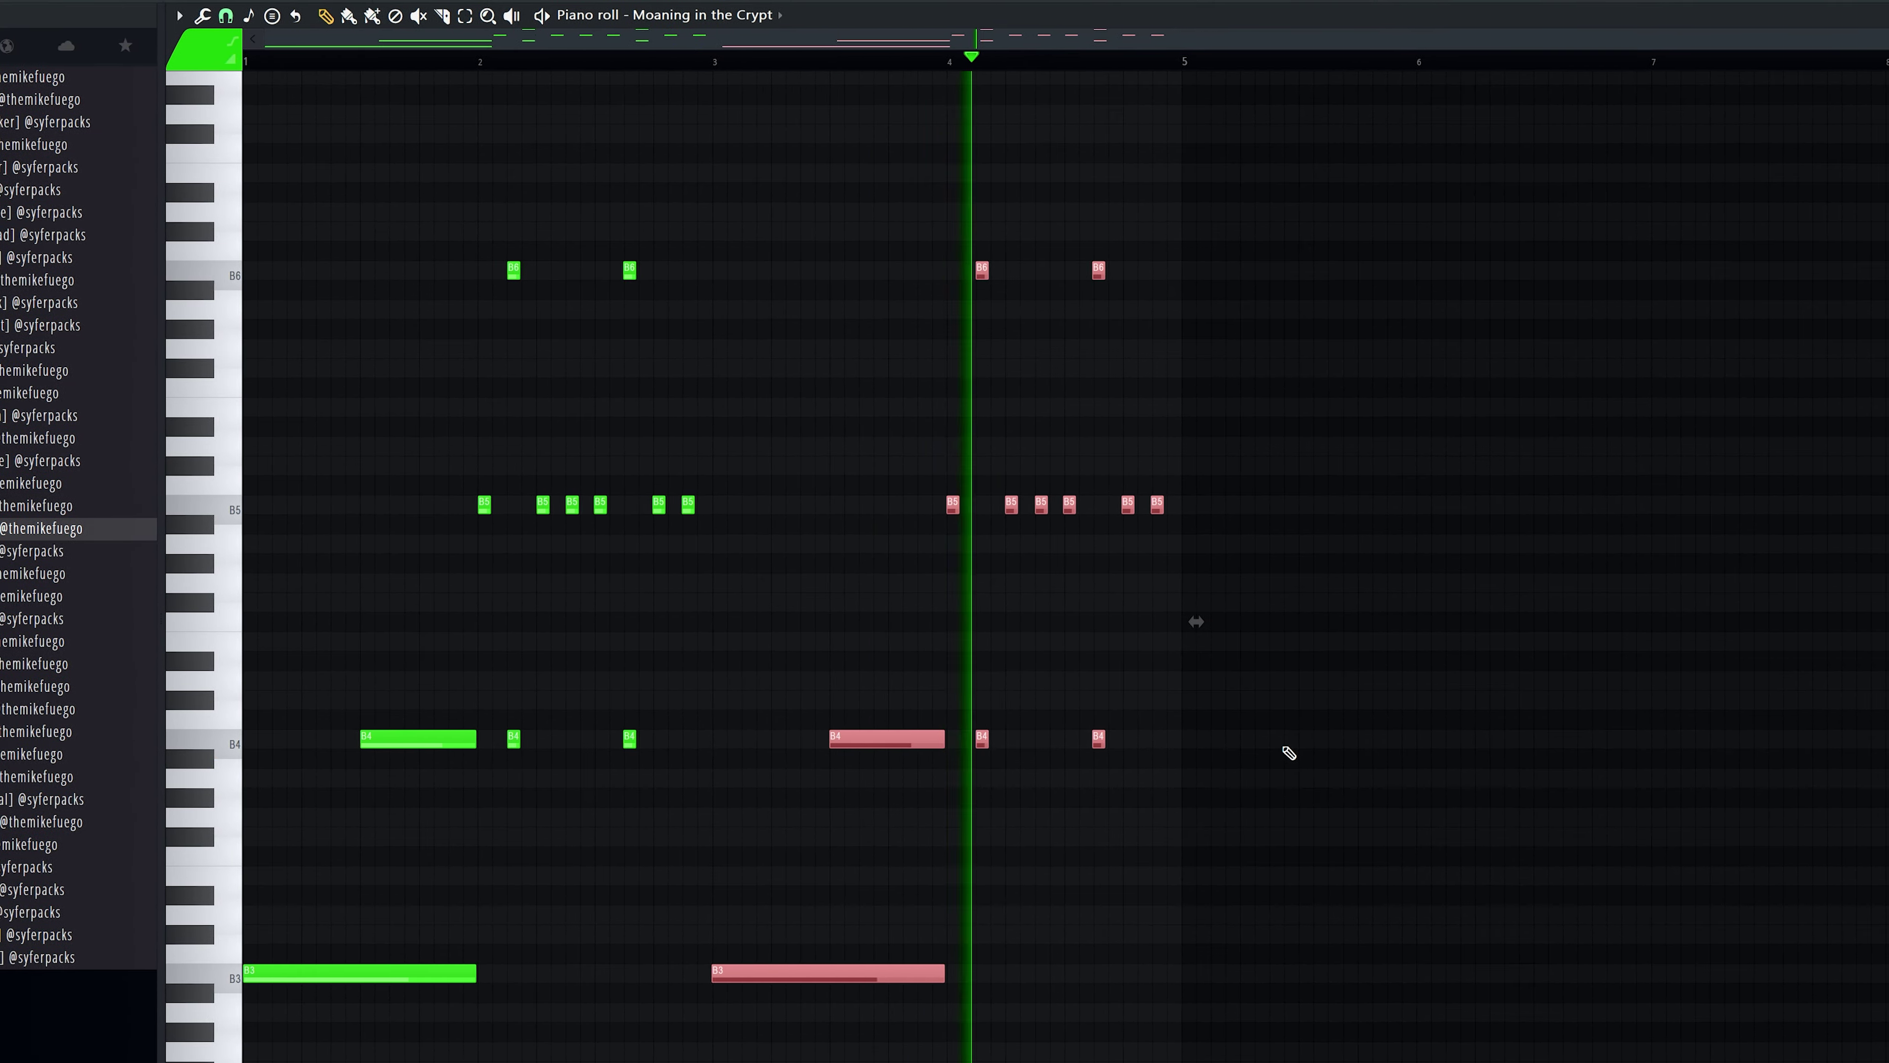
# Step: Restore the original Moaning in the Crypt melody by returning to the earlier piano roll note selection entry in the project history
pyautogui.scroll(10, 136, 257)
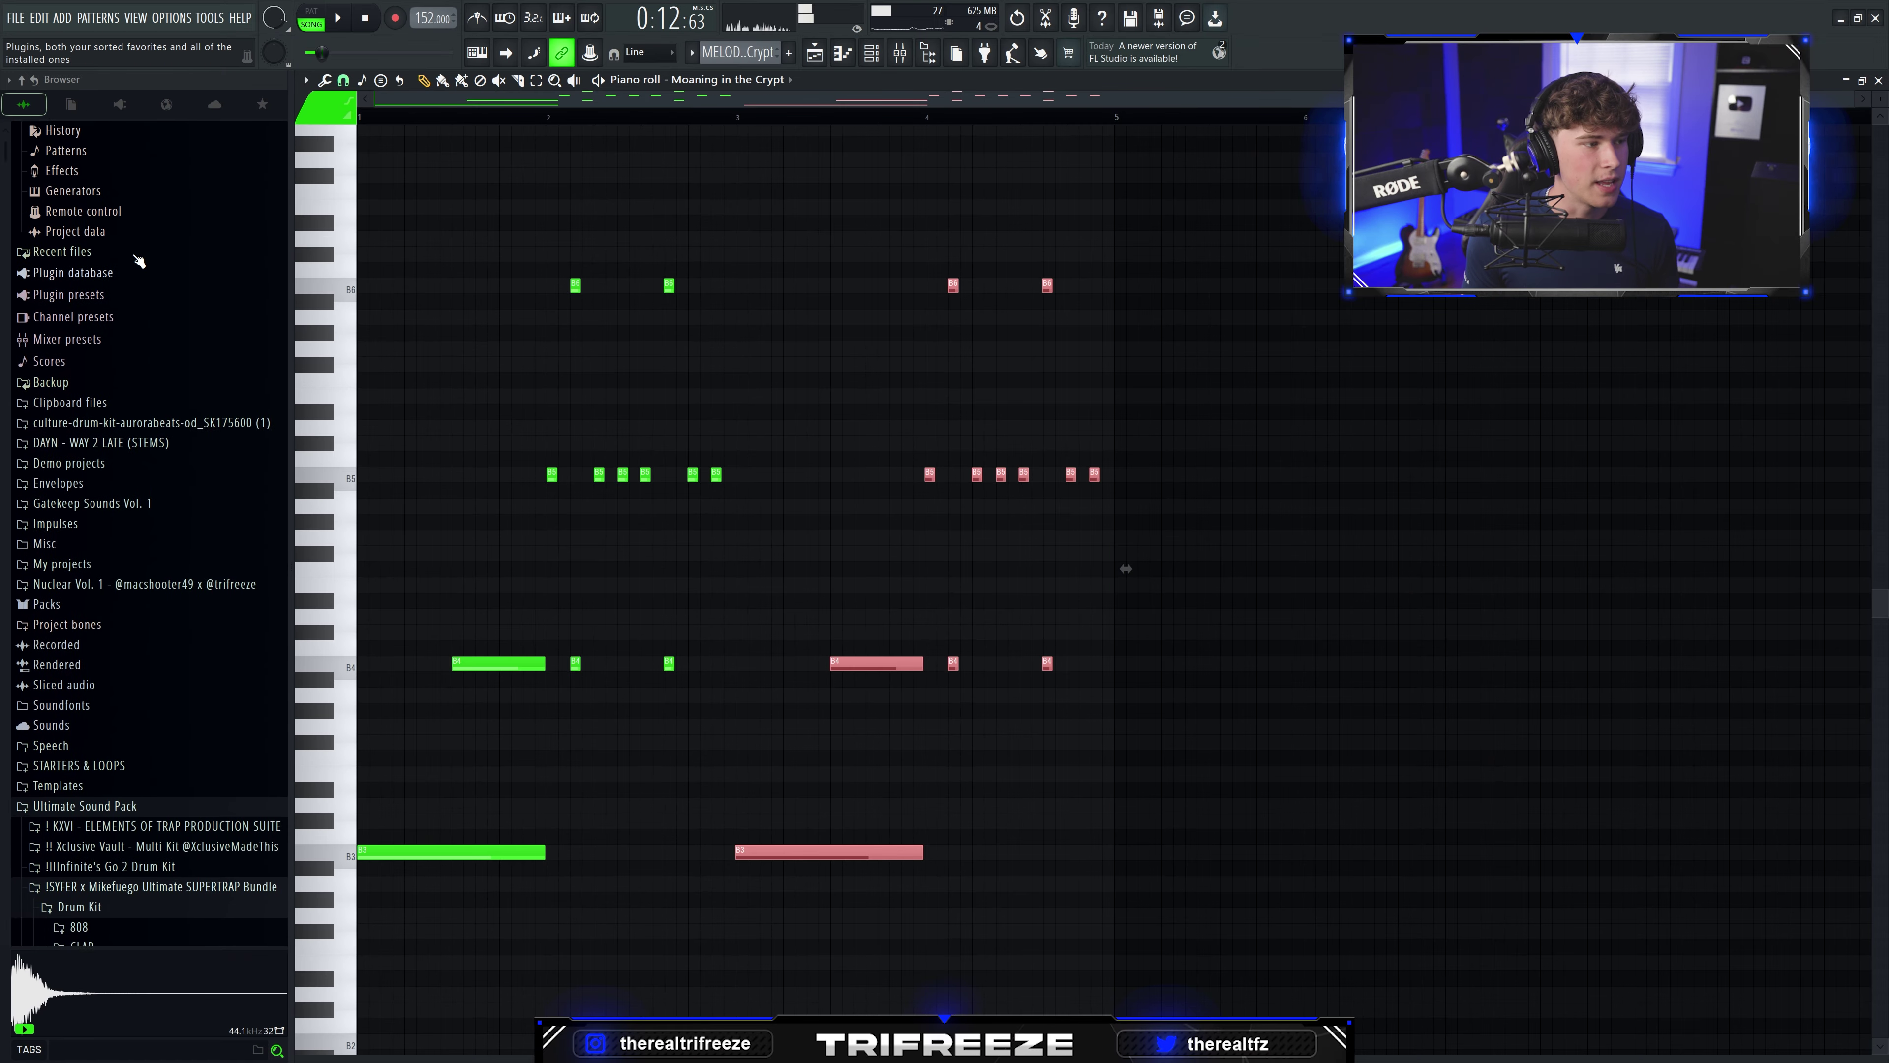
pyautogui.click(82, 132)
pyautogui.scroll(-5, 104, 197)
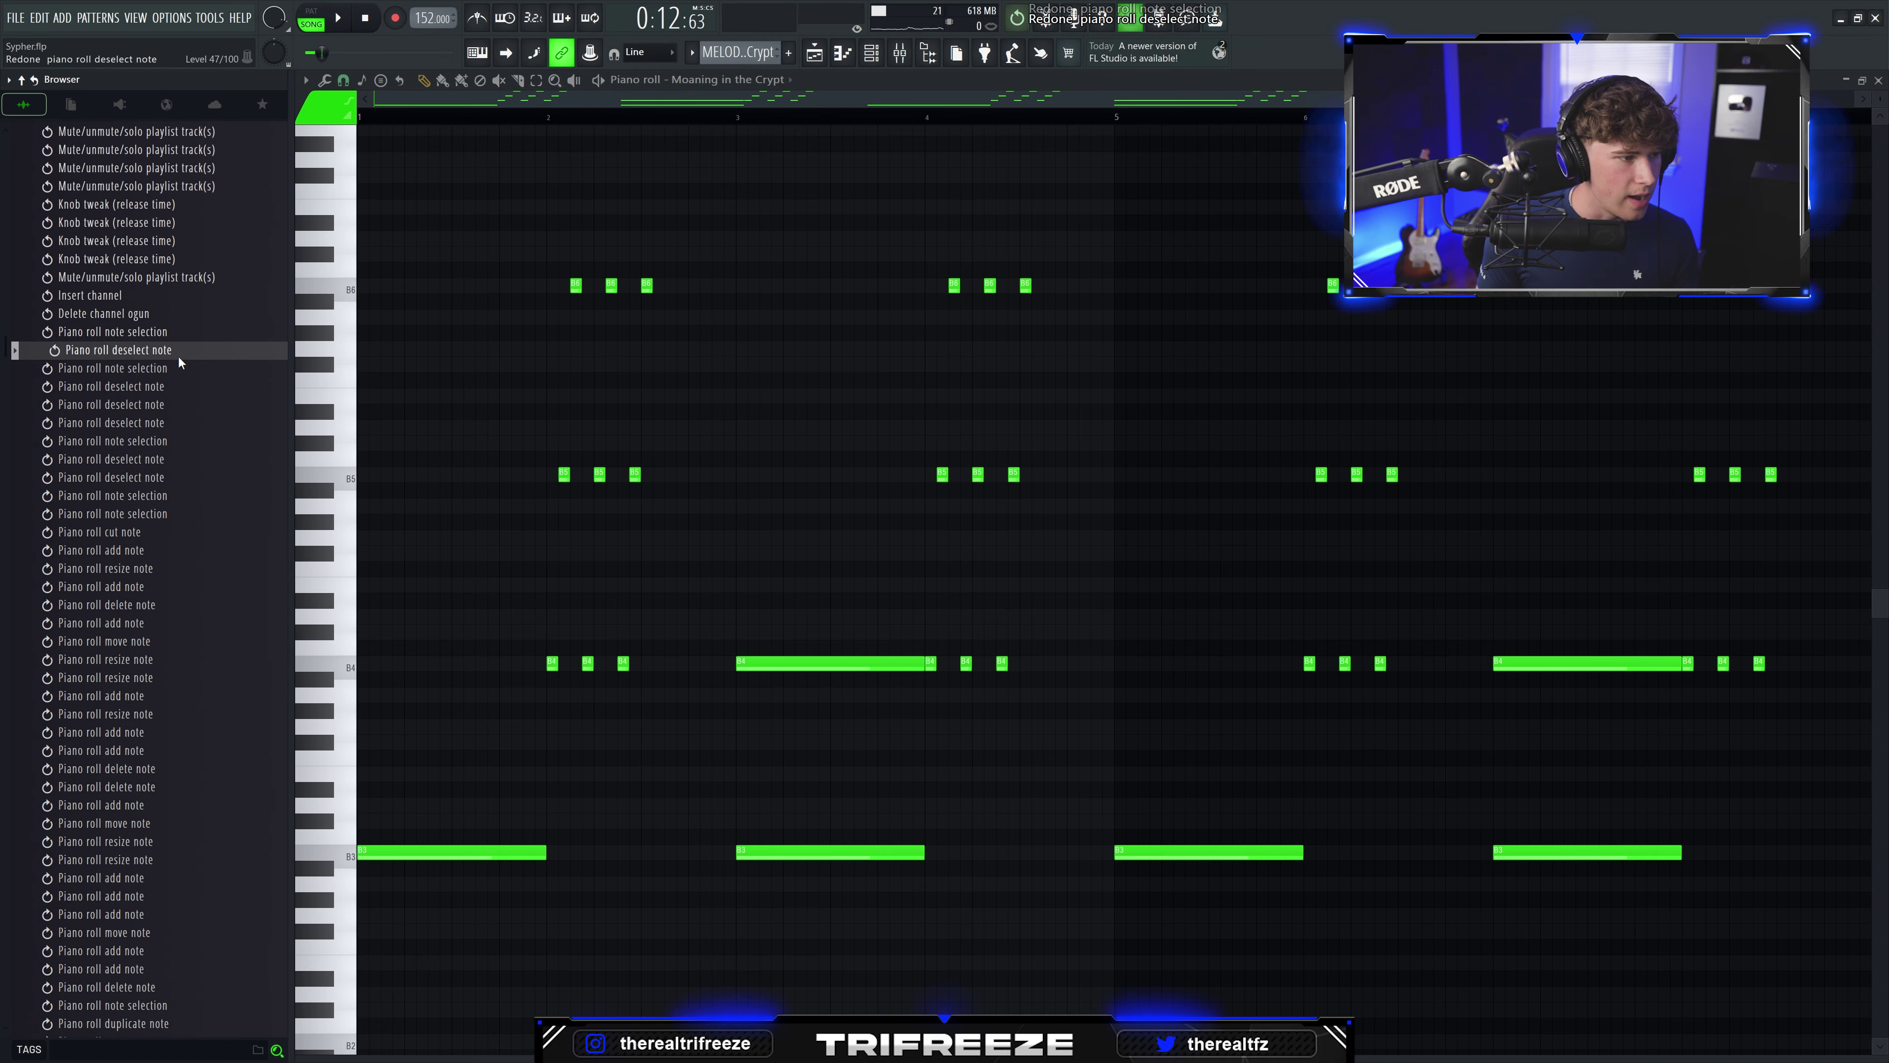
pyautogui.scroll(-2, 1019, 345)
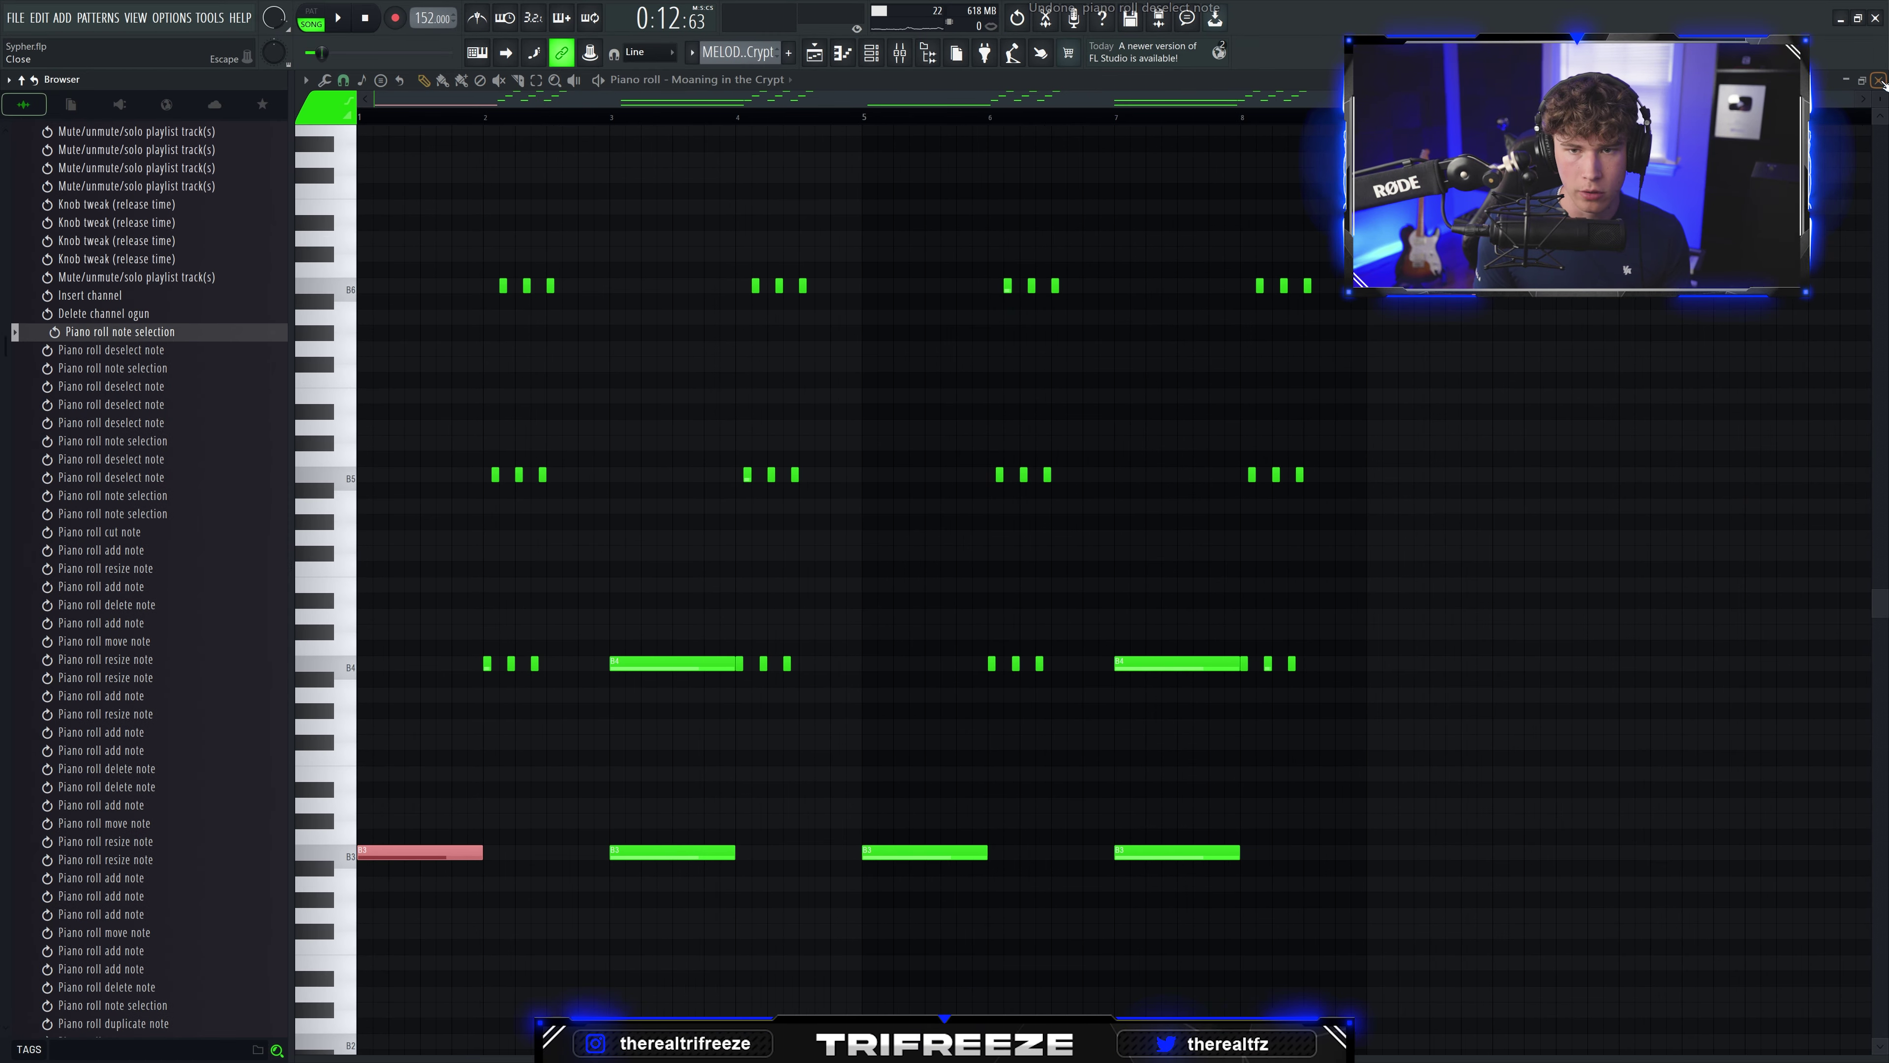
# Step: Close the melody's piano roll, solo Track 15 with the Moon ray 2 pattern, and show the channel rack
pyautogui.click(1879, 80)
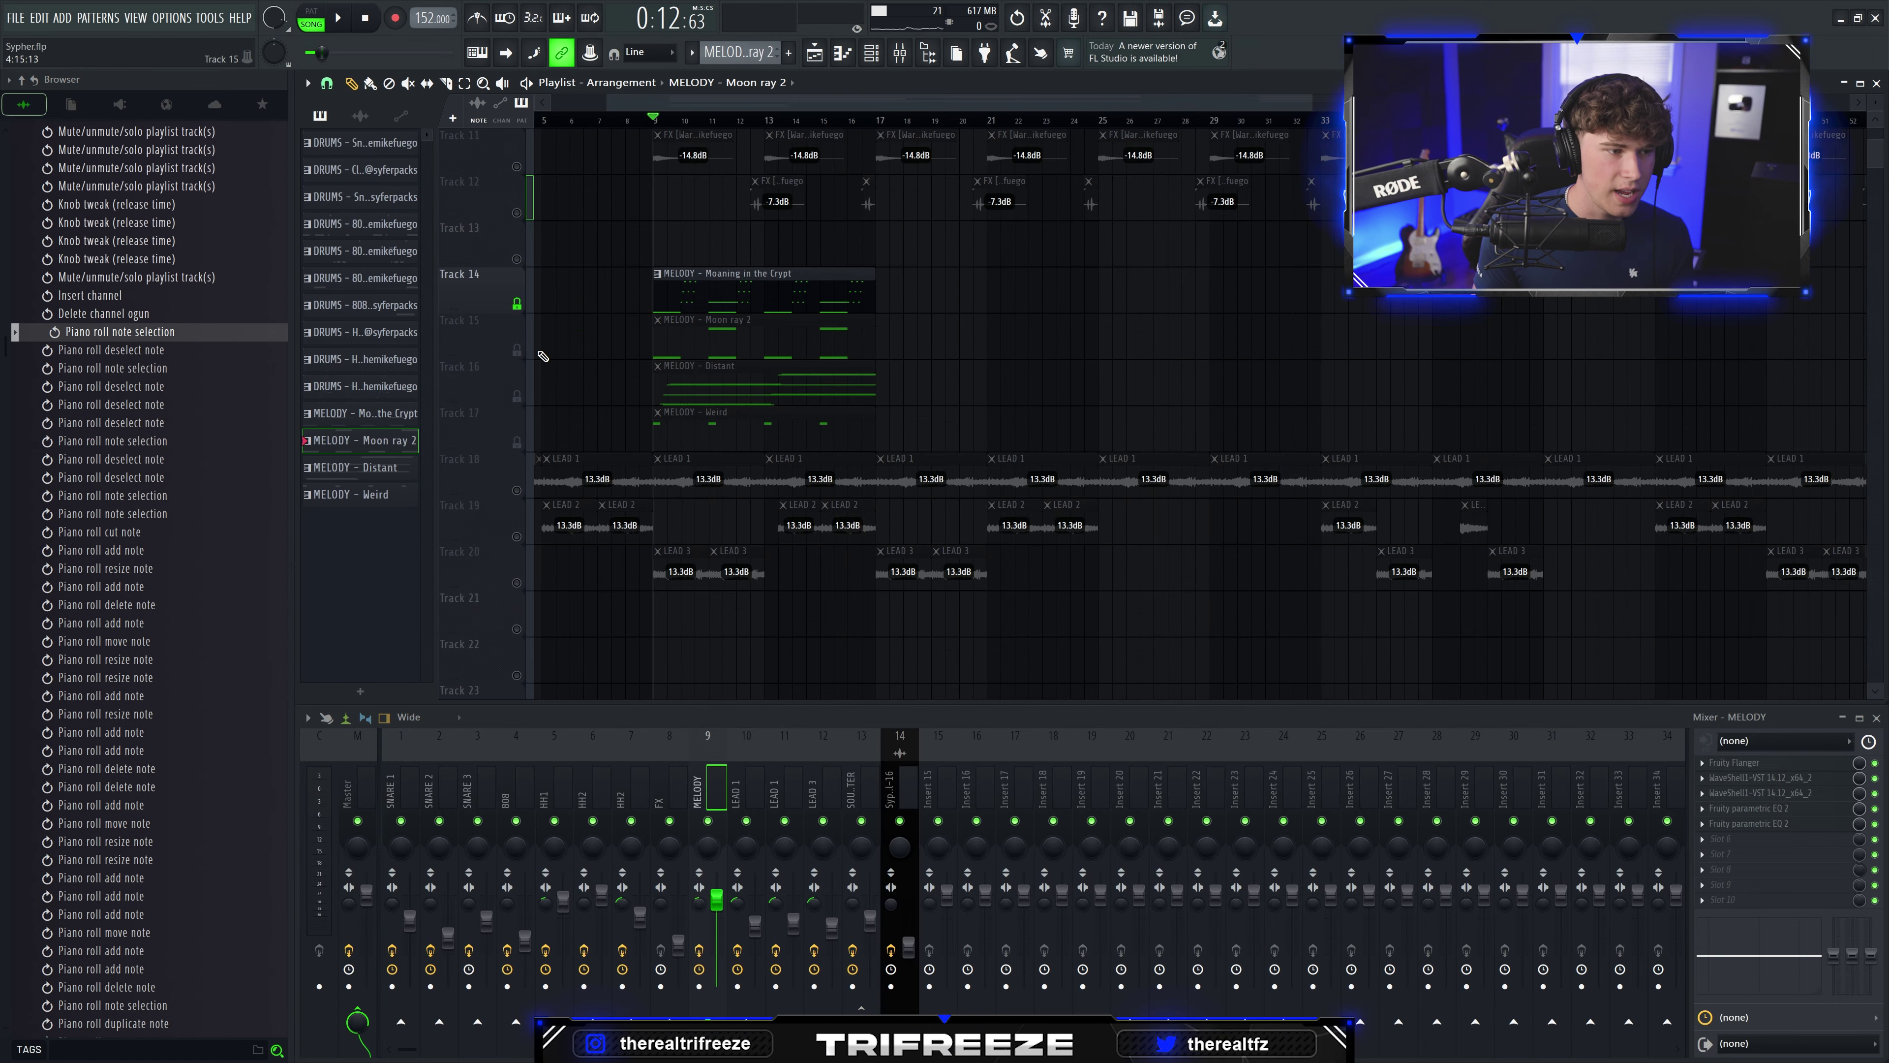
pyautogui.click(519, 308)
pyautogui.press('F6')
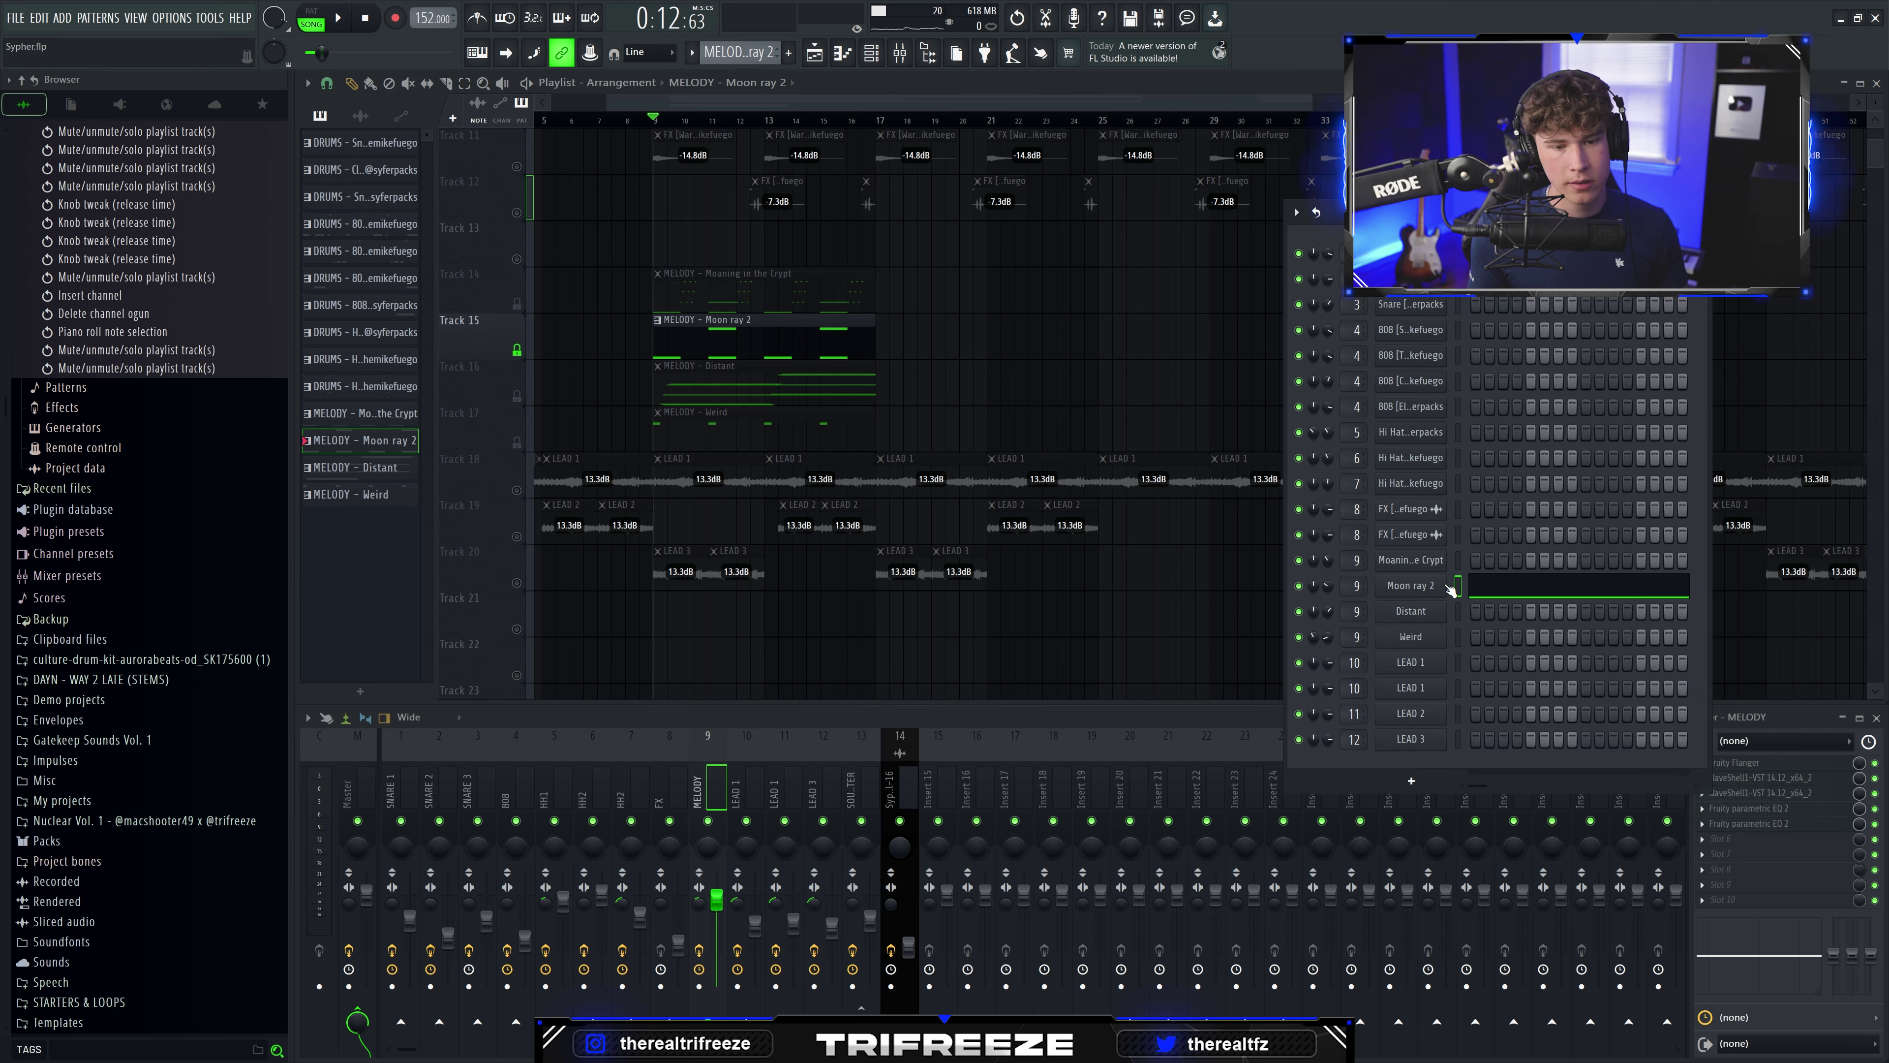
# Step: Open the Moon ray 2 piano roll to examine its B3 and B4 notes, play the pattern, and close the piano roll
pyautogui.click(1422, 585)
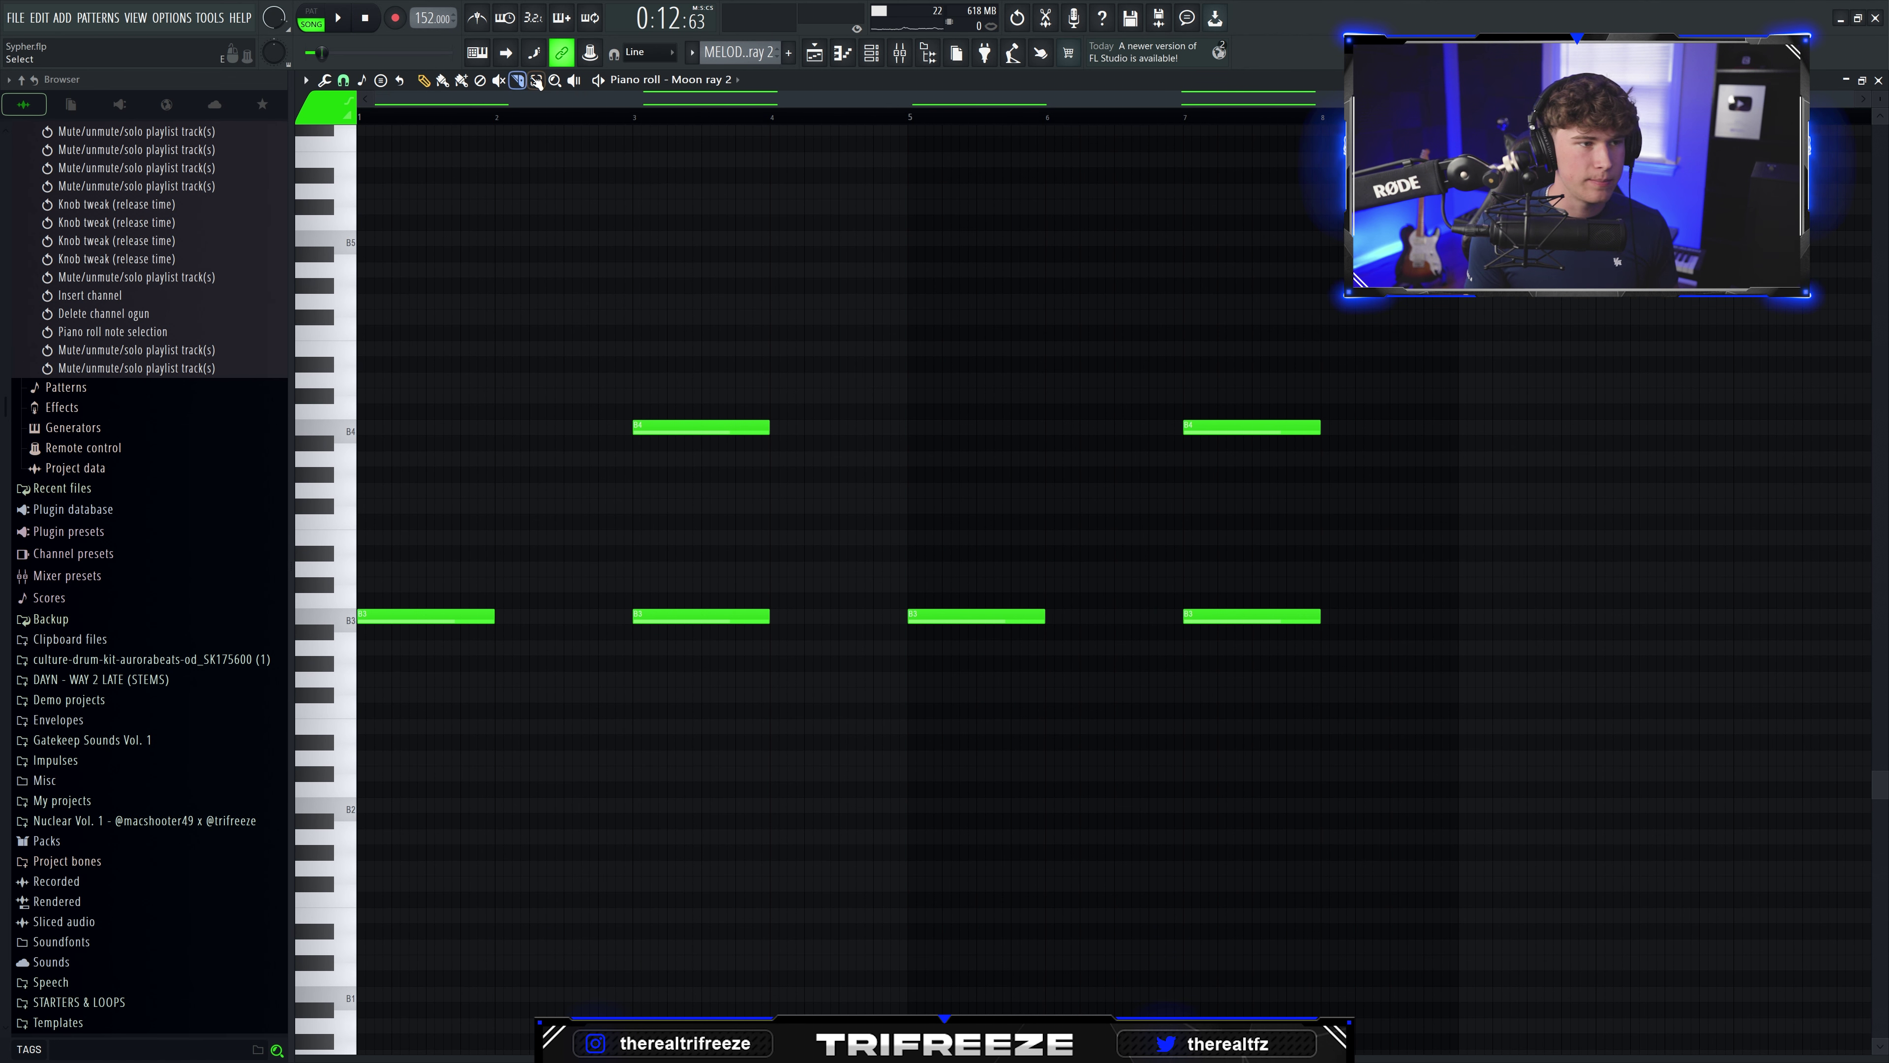
pyautogui.click(536, 81)
pyautogui.moveTo(1559, 256); pyautogui.dragTo(903, 565)
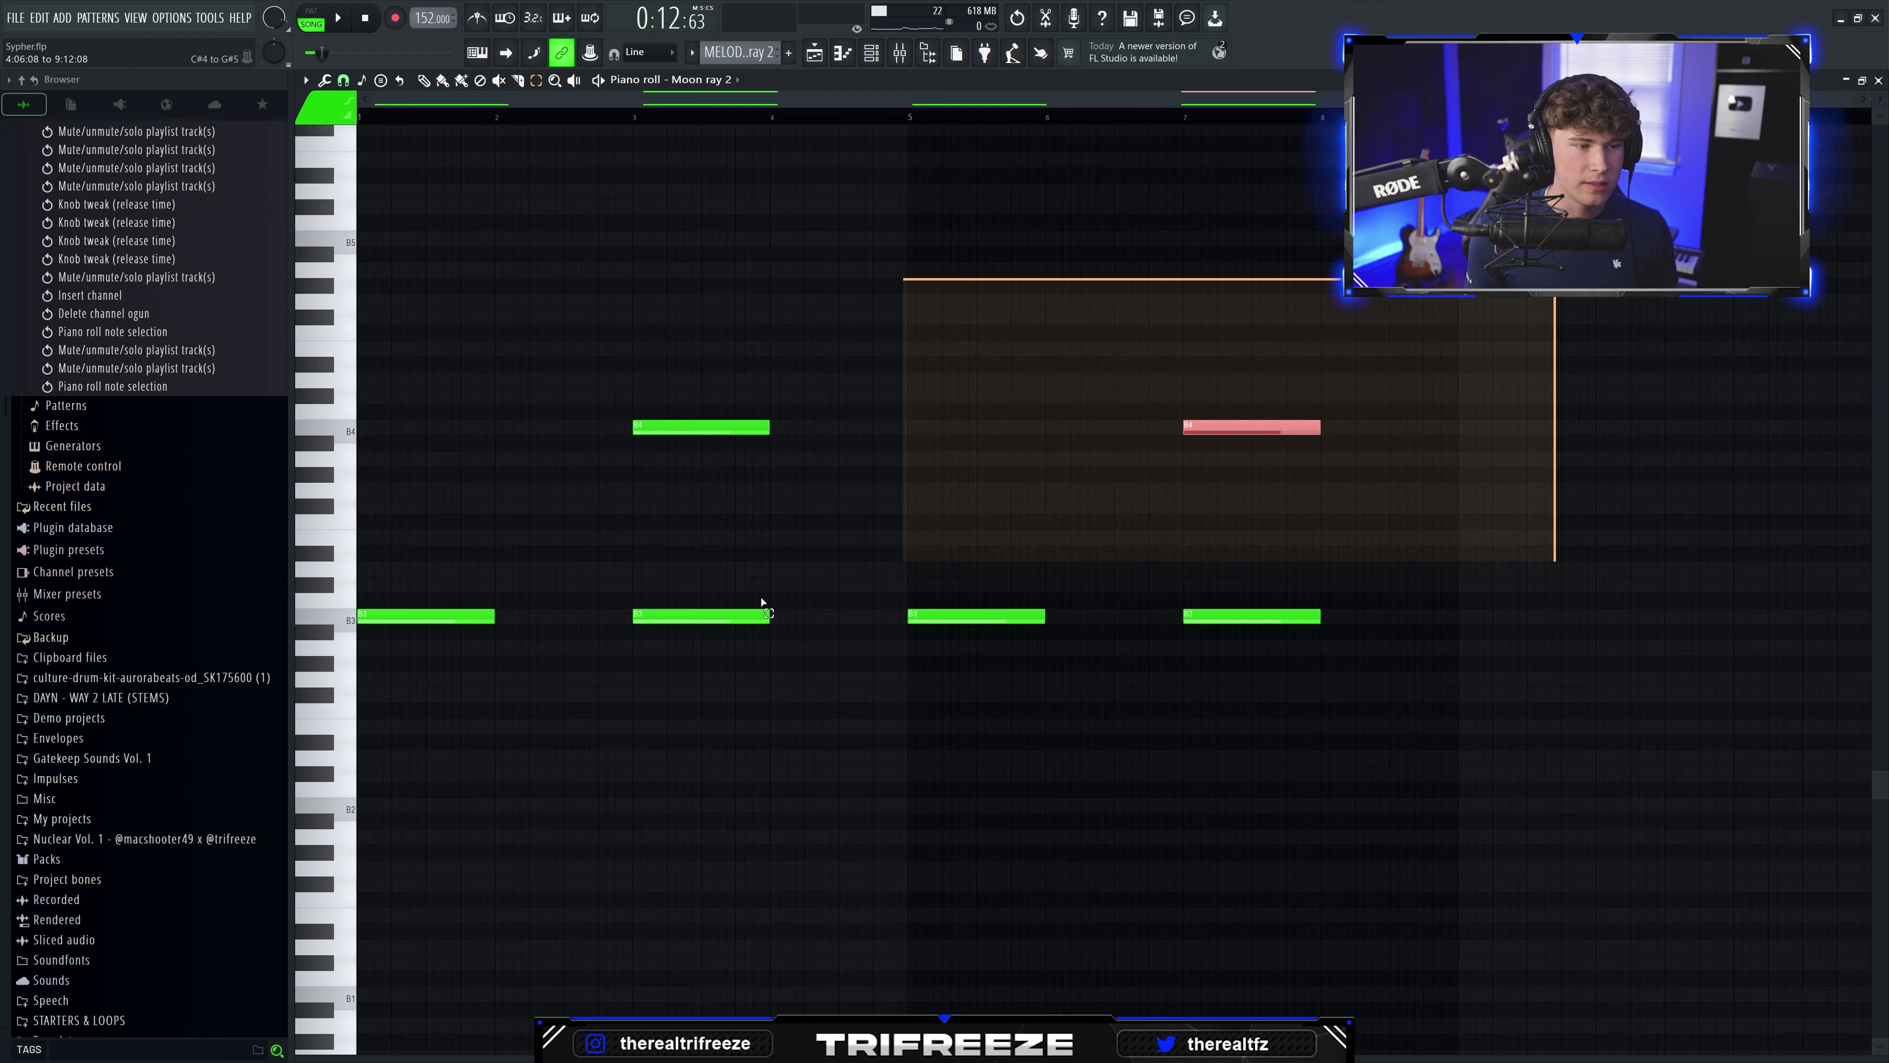
pyautogui.moveTo(499, 199); pyautogui.dragTo(593, 340)
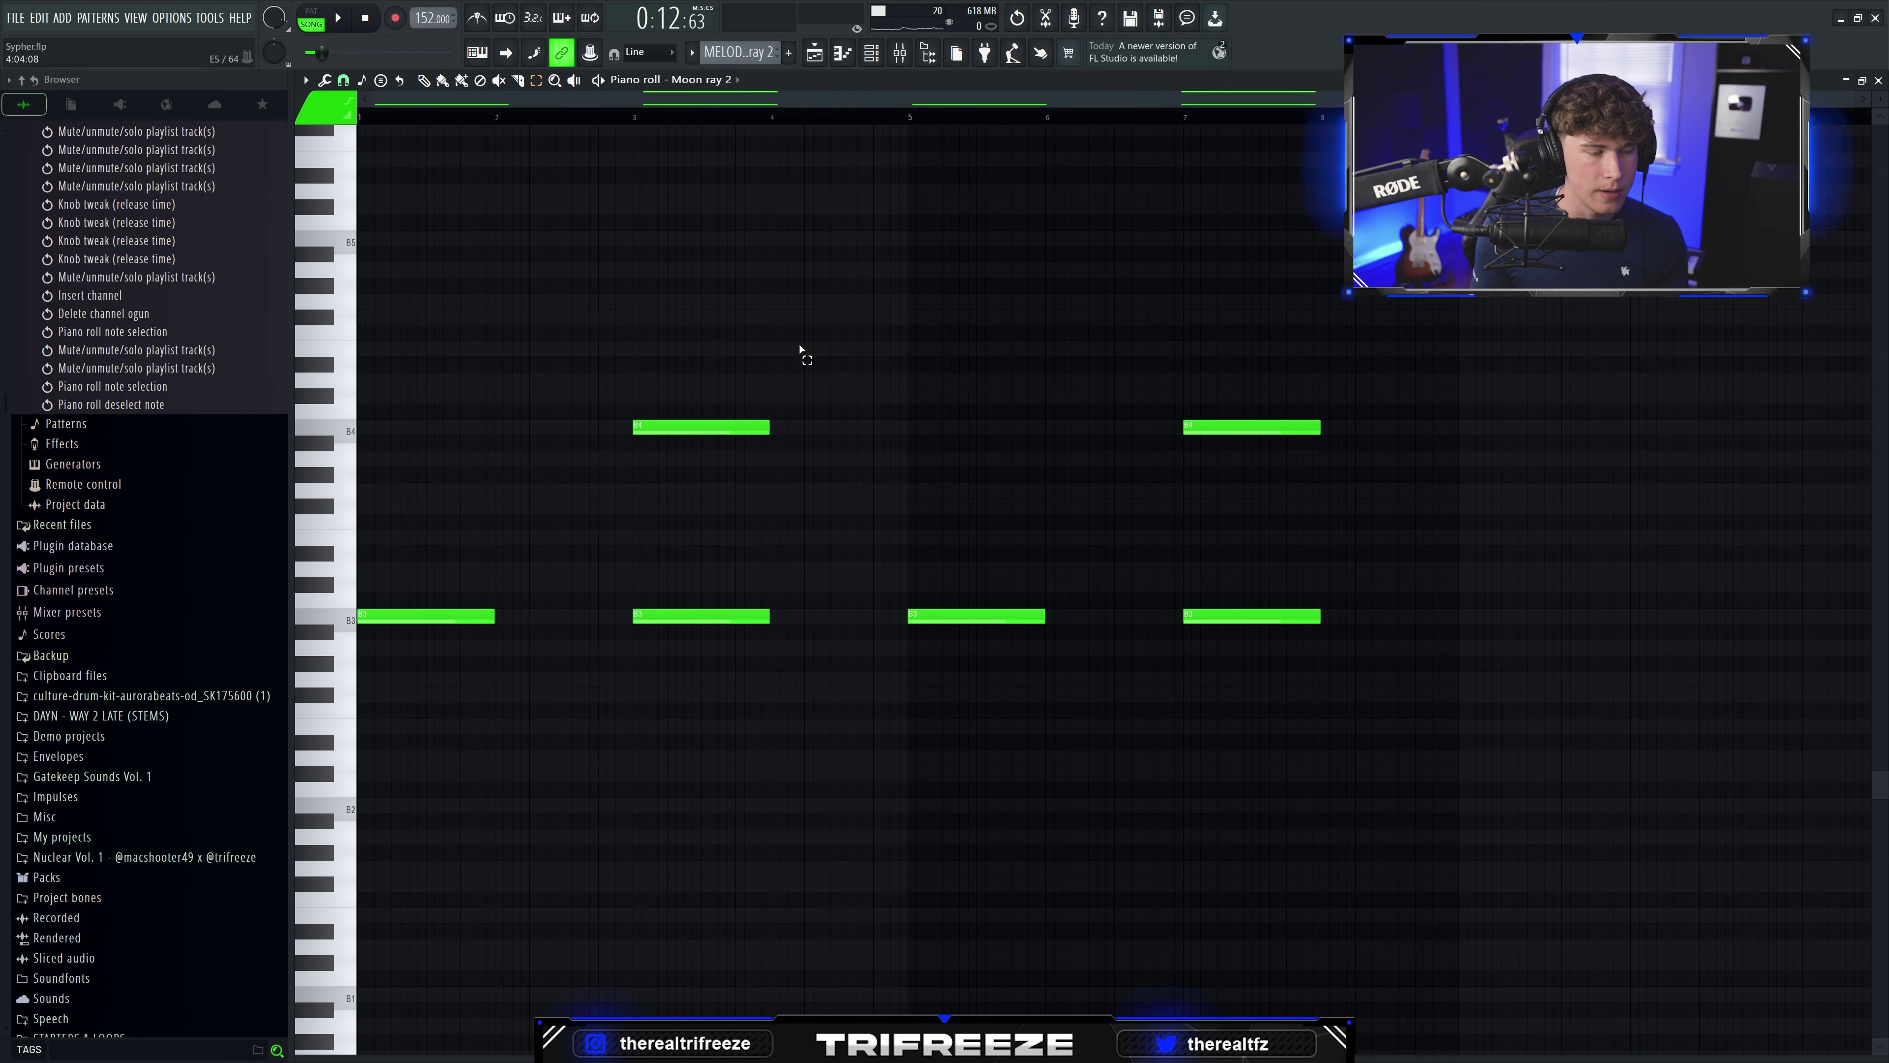
pyautogui.press('space')
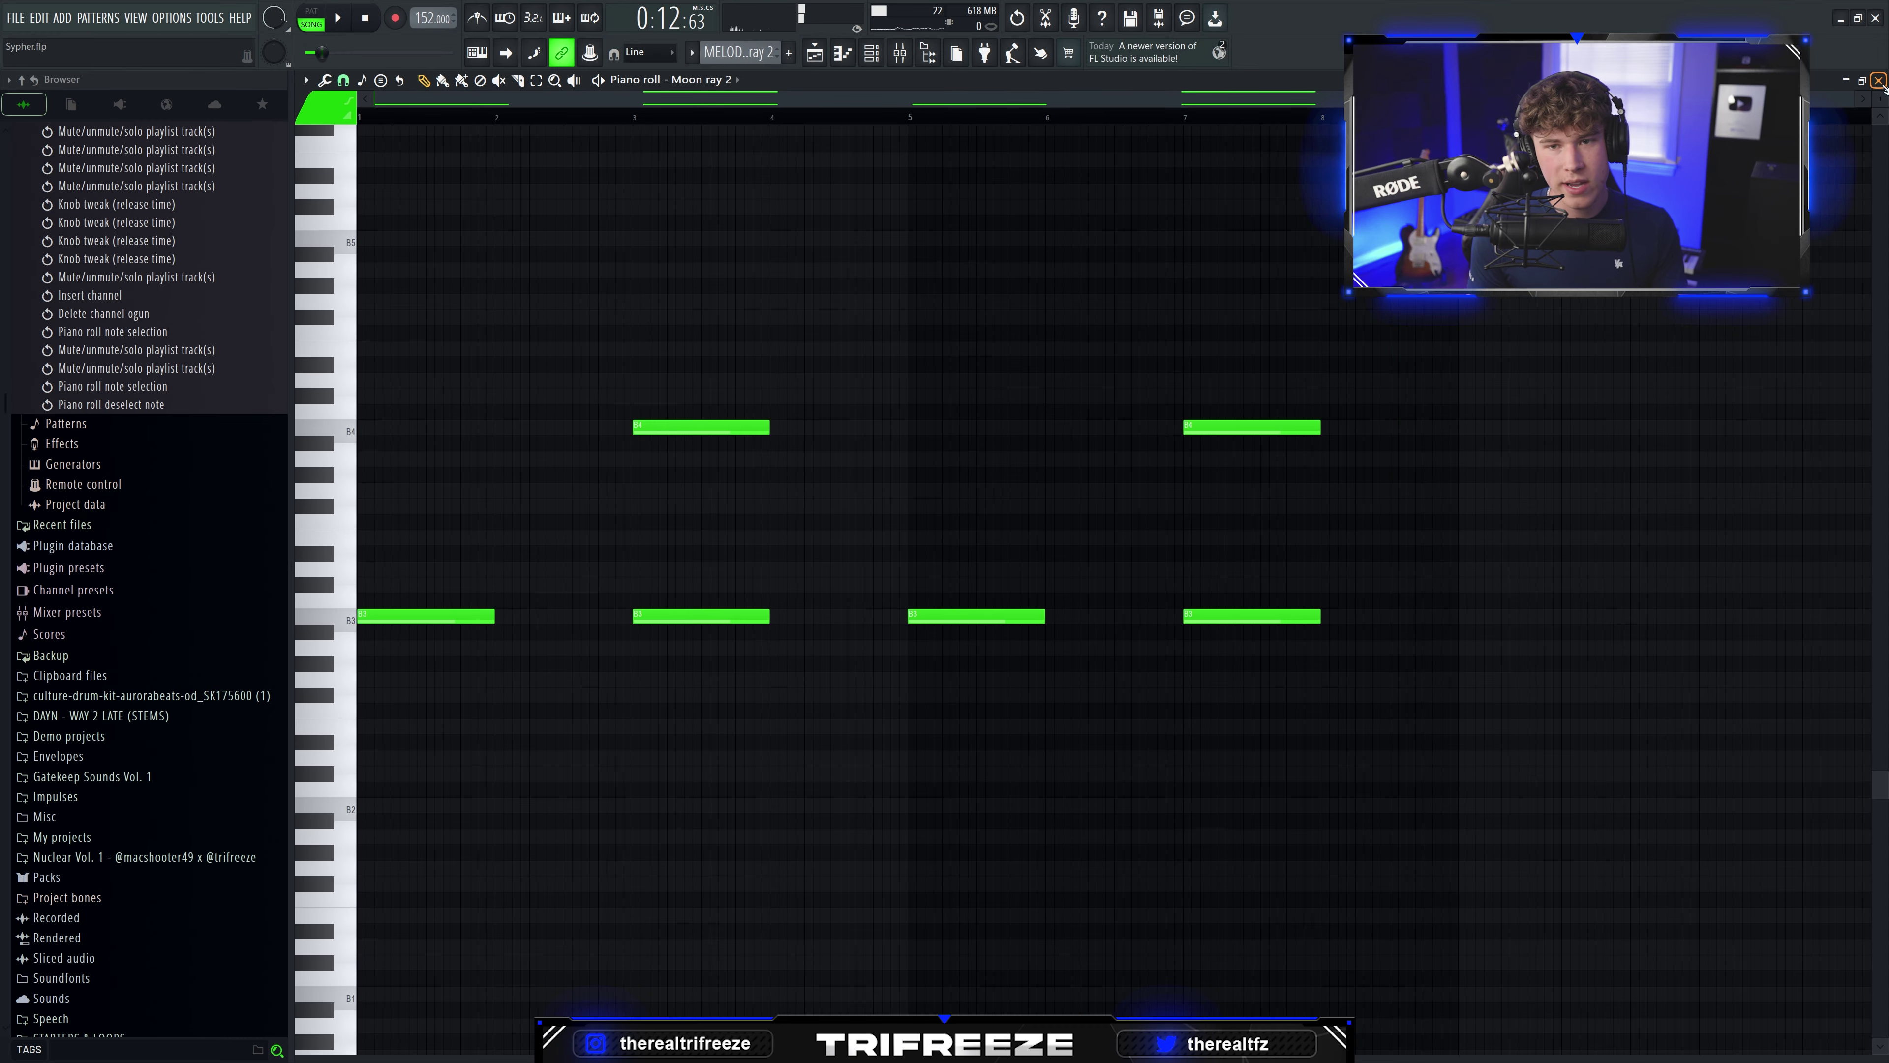
pyautogui.click(1878, 80)
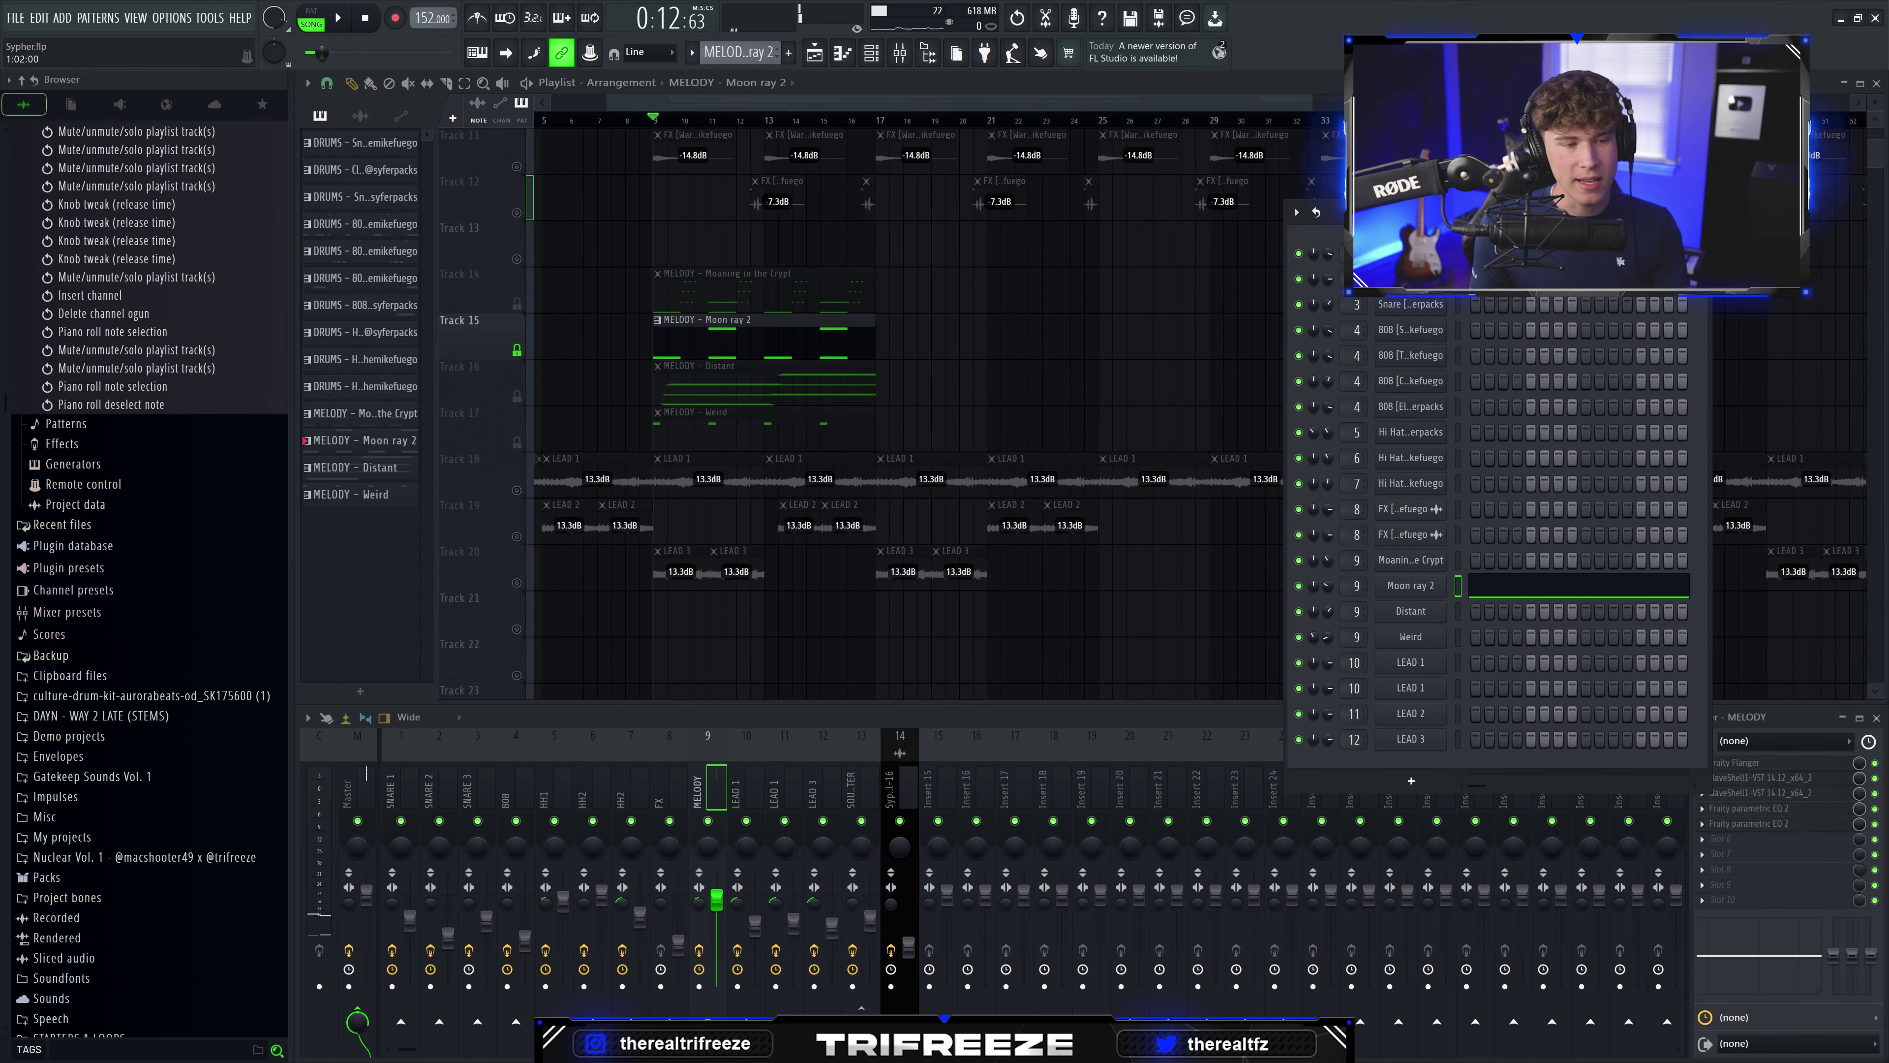
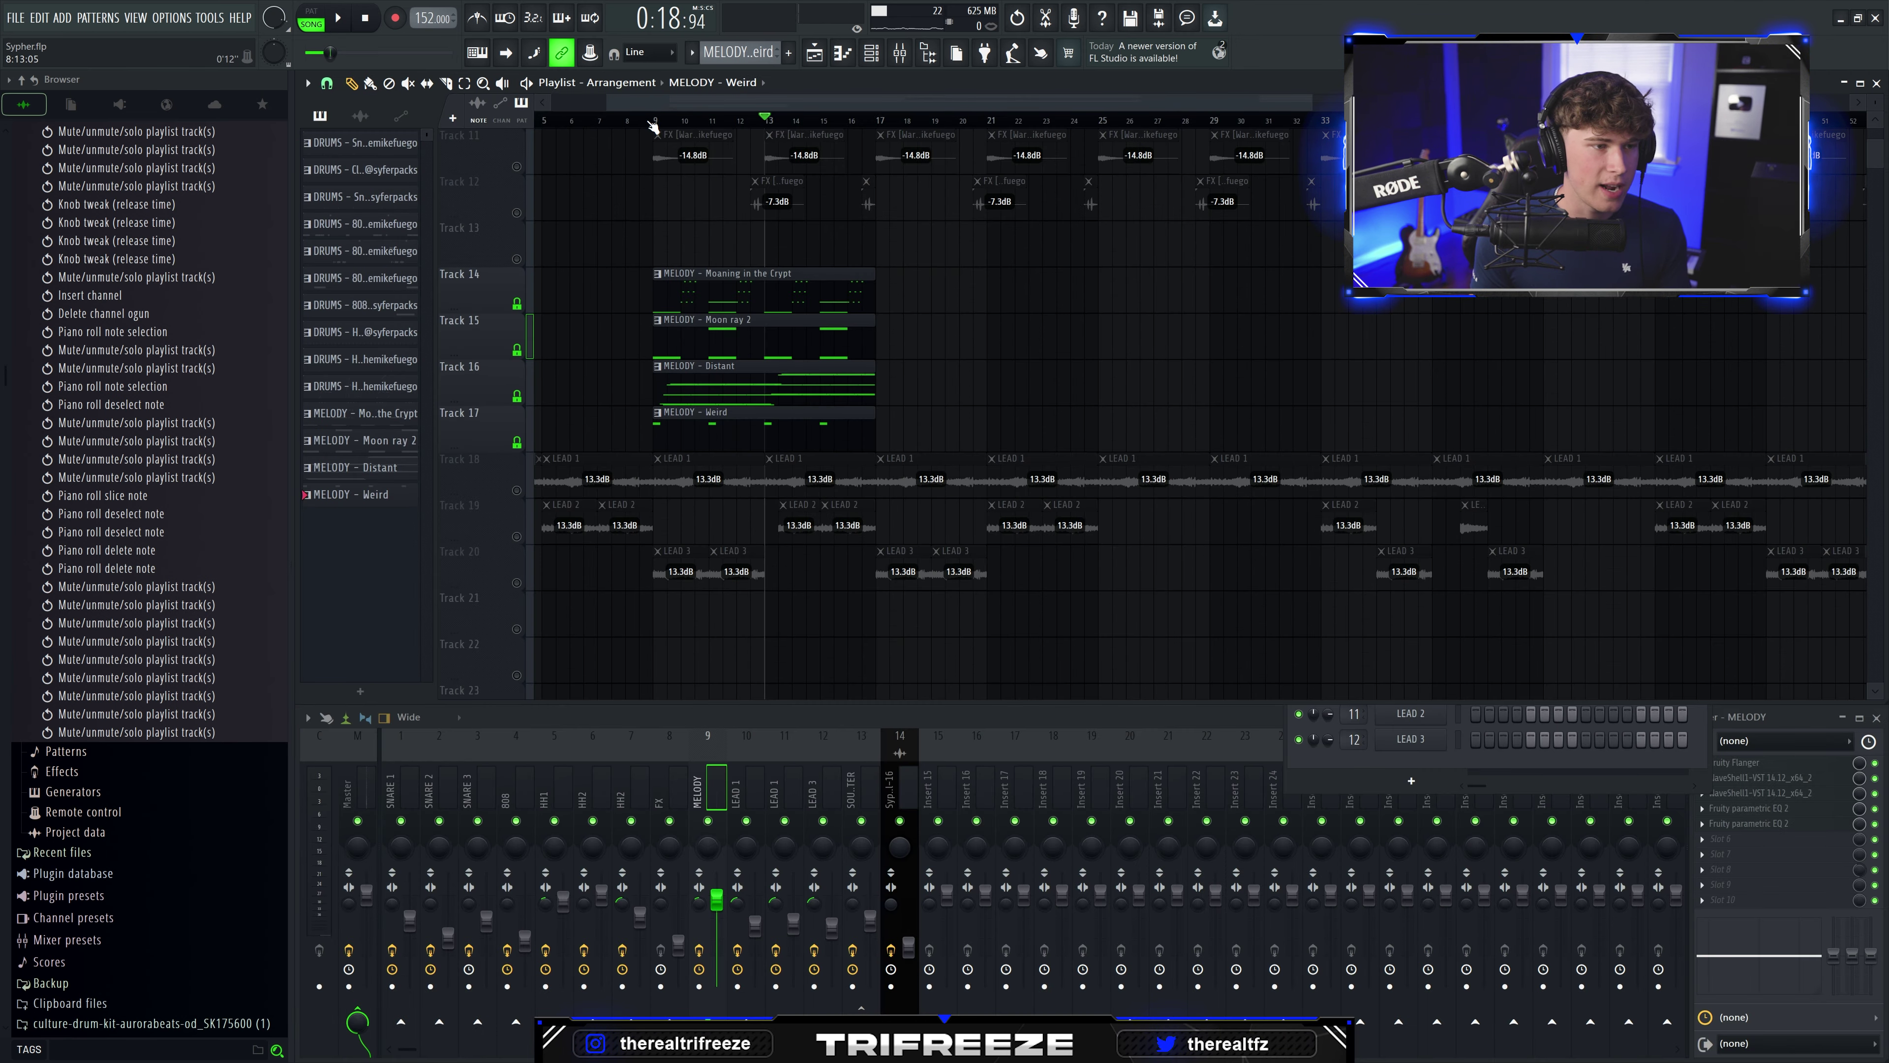
# Step: Play the combined melody layers from bar 9 and show the MELODY mixer track's option for rendering armed tracks to wave files
pyautogui.click(651, 124)
pyautogui.press('space')
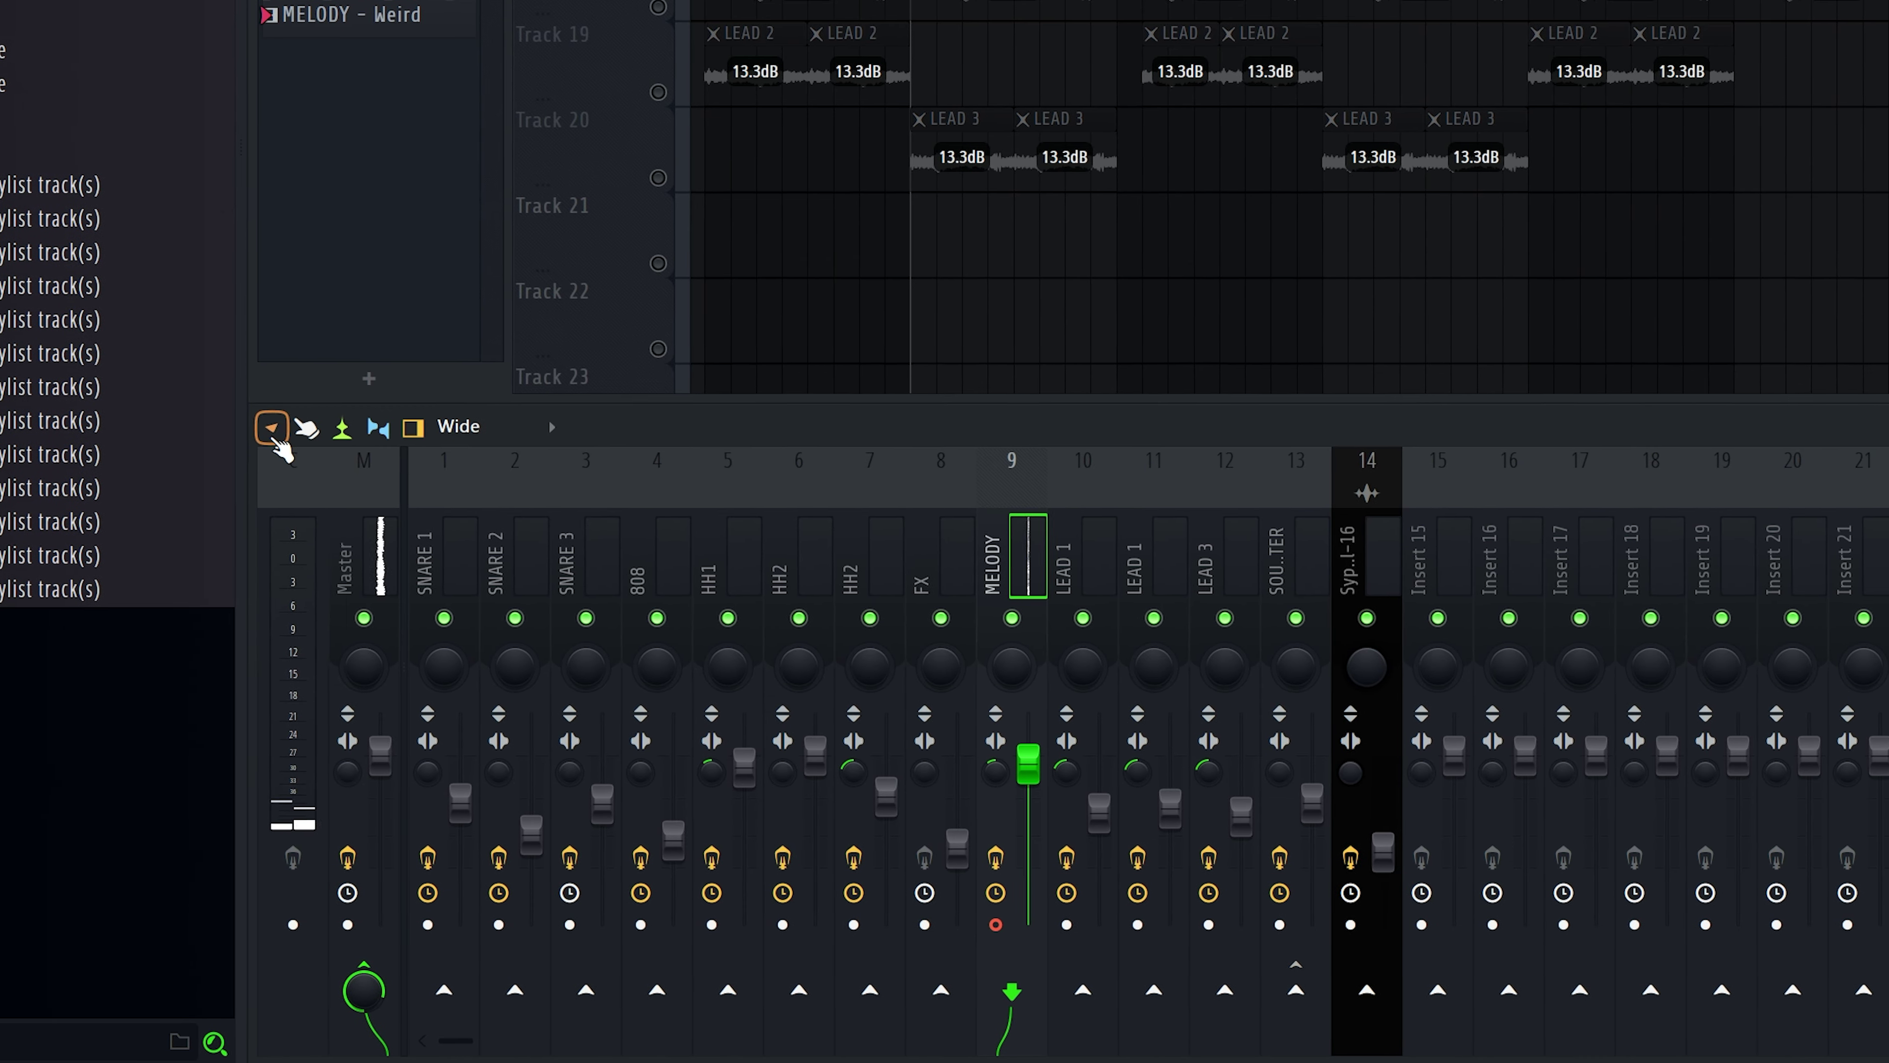
pyautogui.click(291, 427)
pyautogui.moveTo(387, 71)
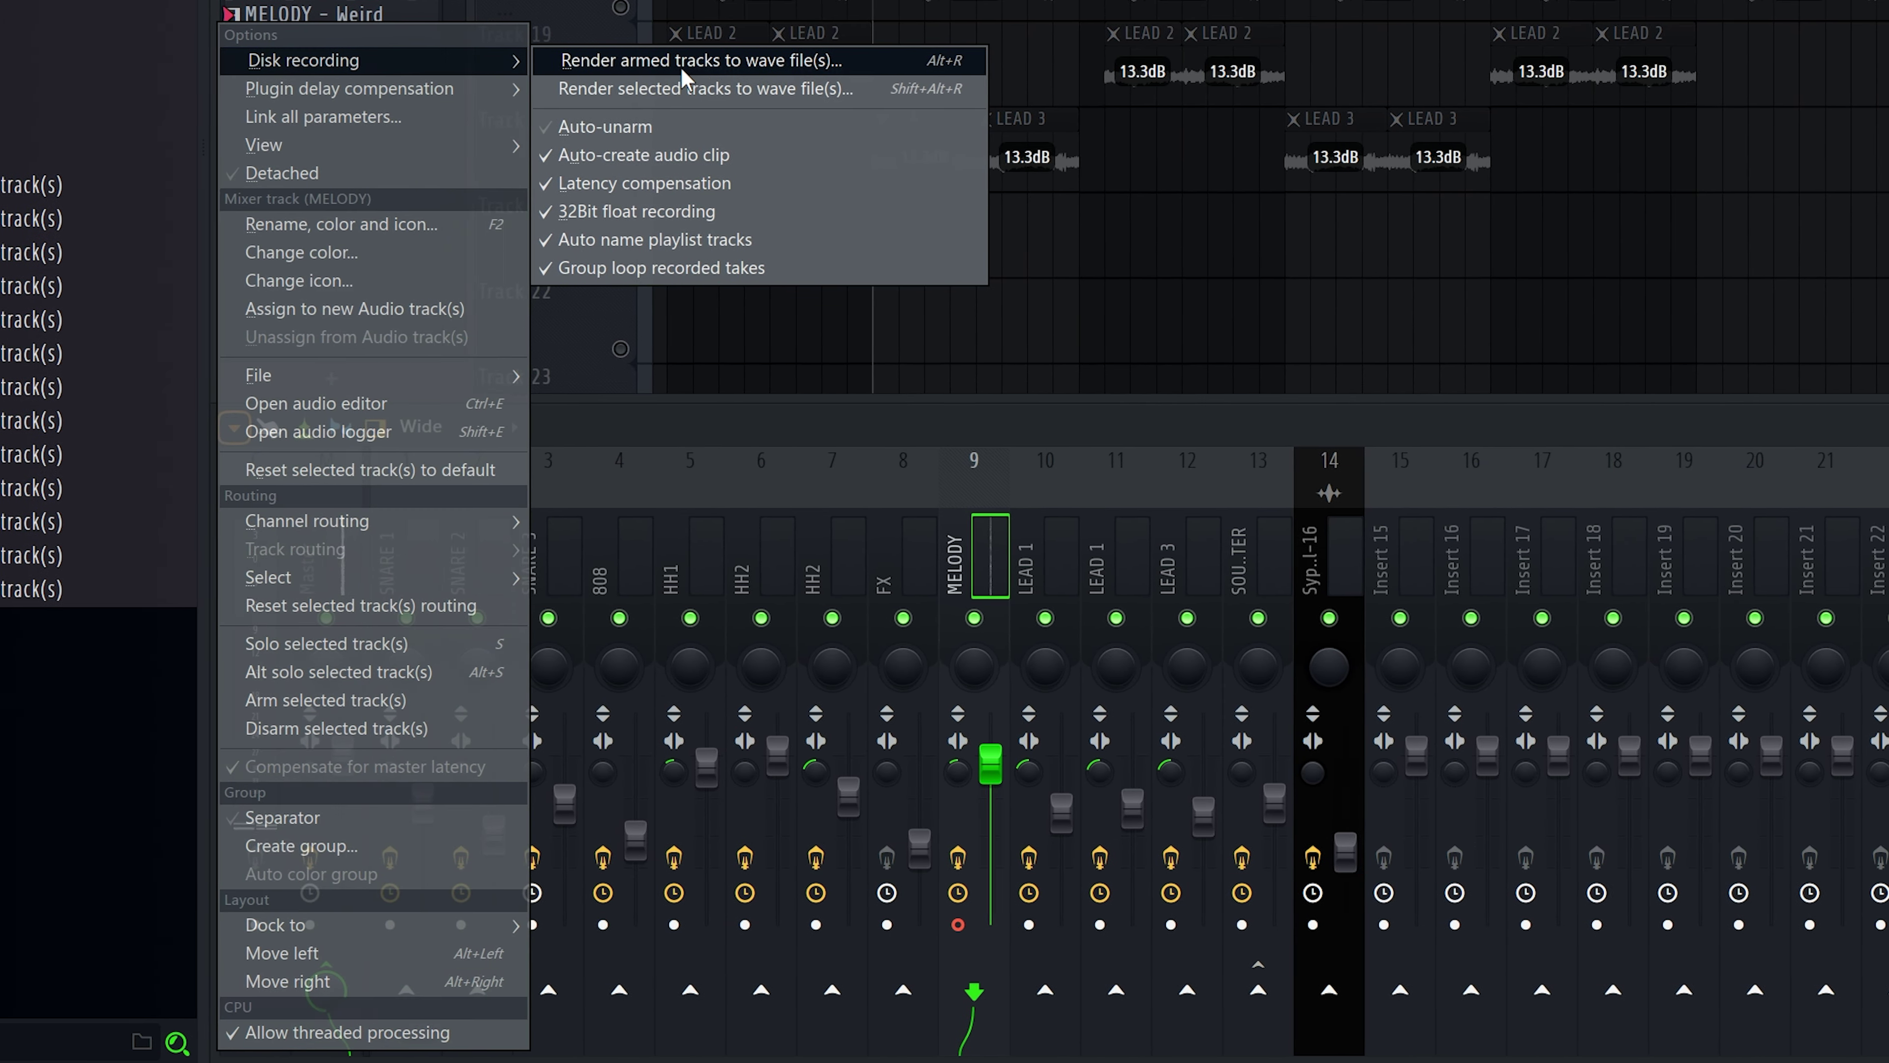
pyautogui.click(715, 66)
# Step: Solo Track 18, open the LEAD 1 audio clip, and switch the effects on its mixer track back on
pyautogui.click(517, 490)
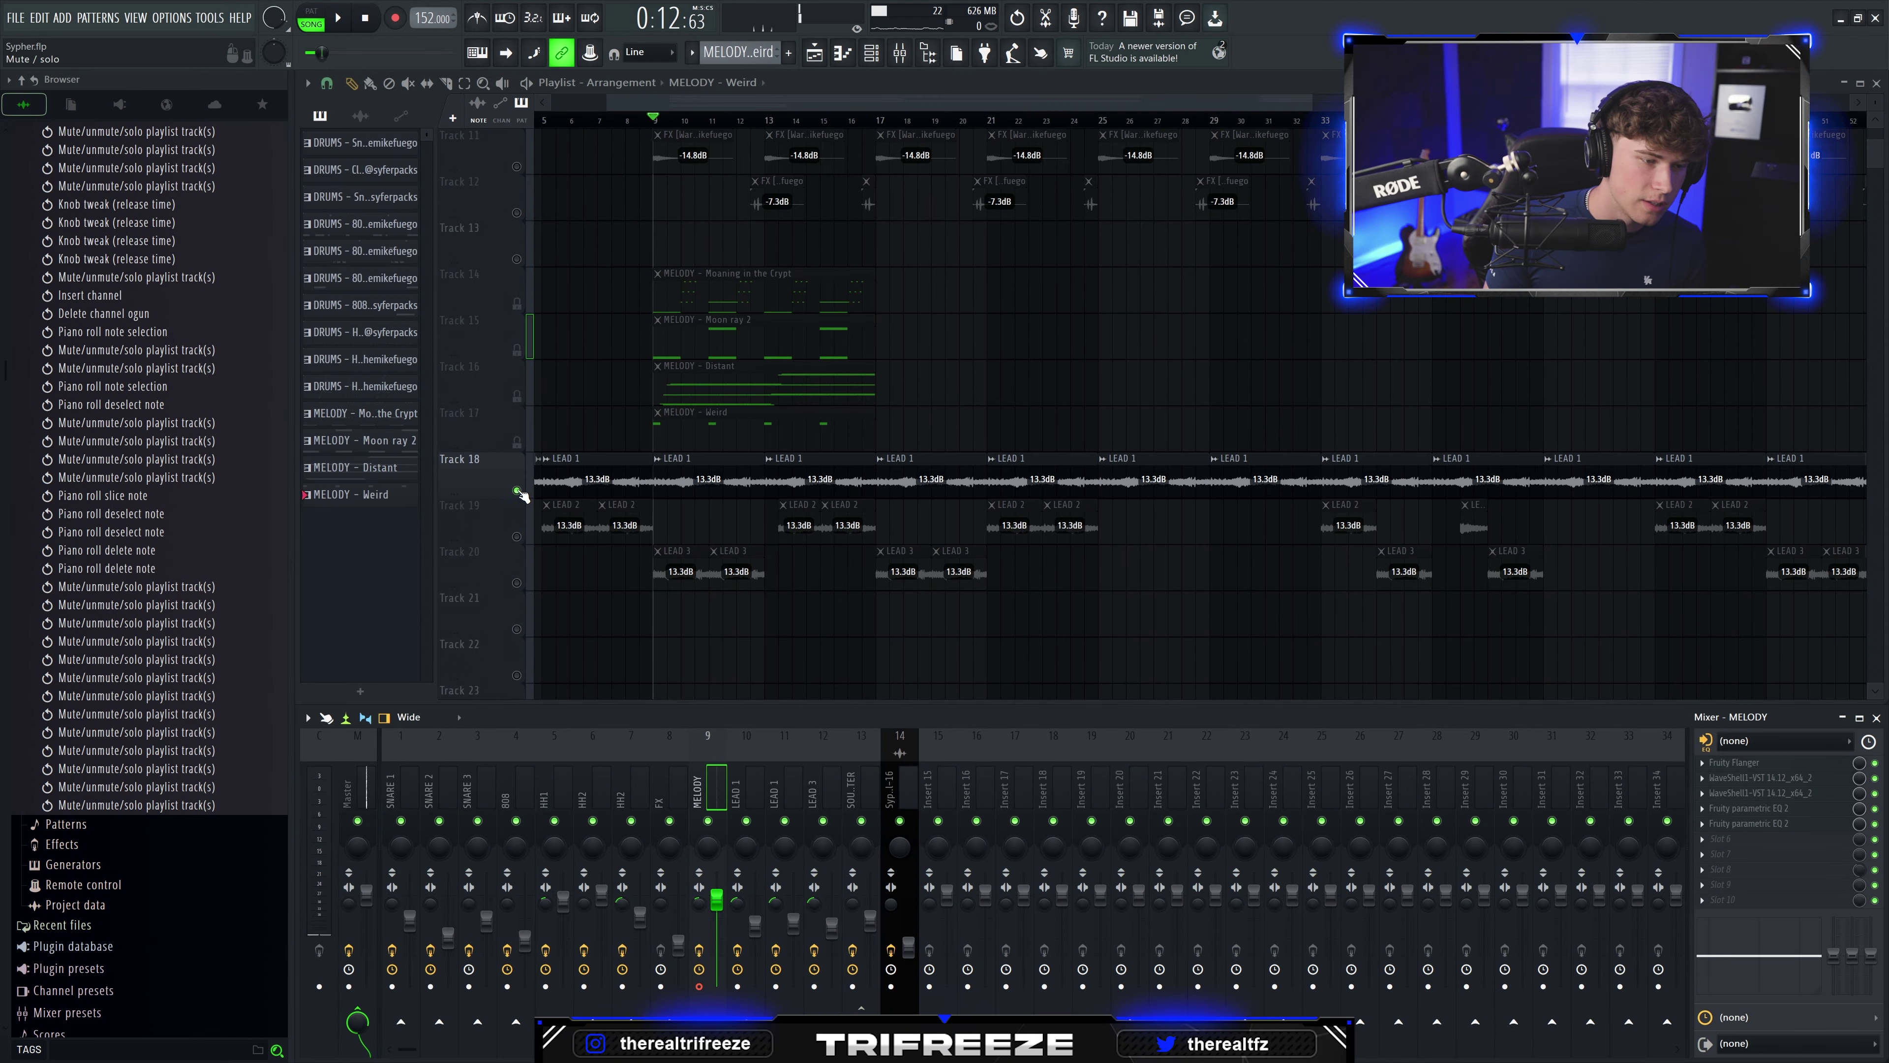
pyautogui.doubleClick(708, 483)
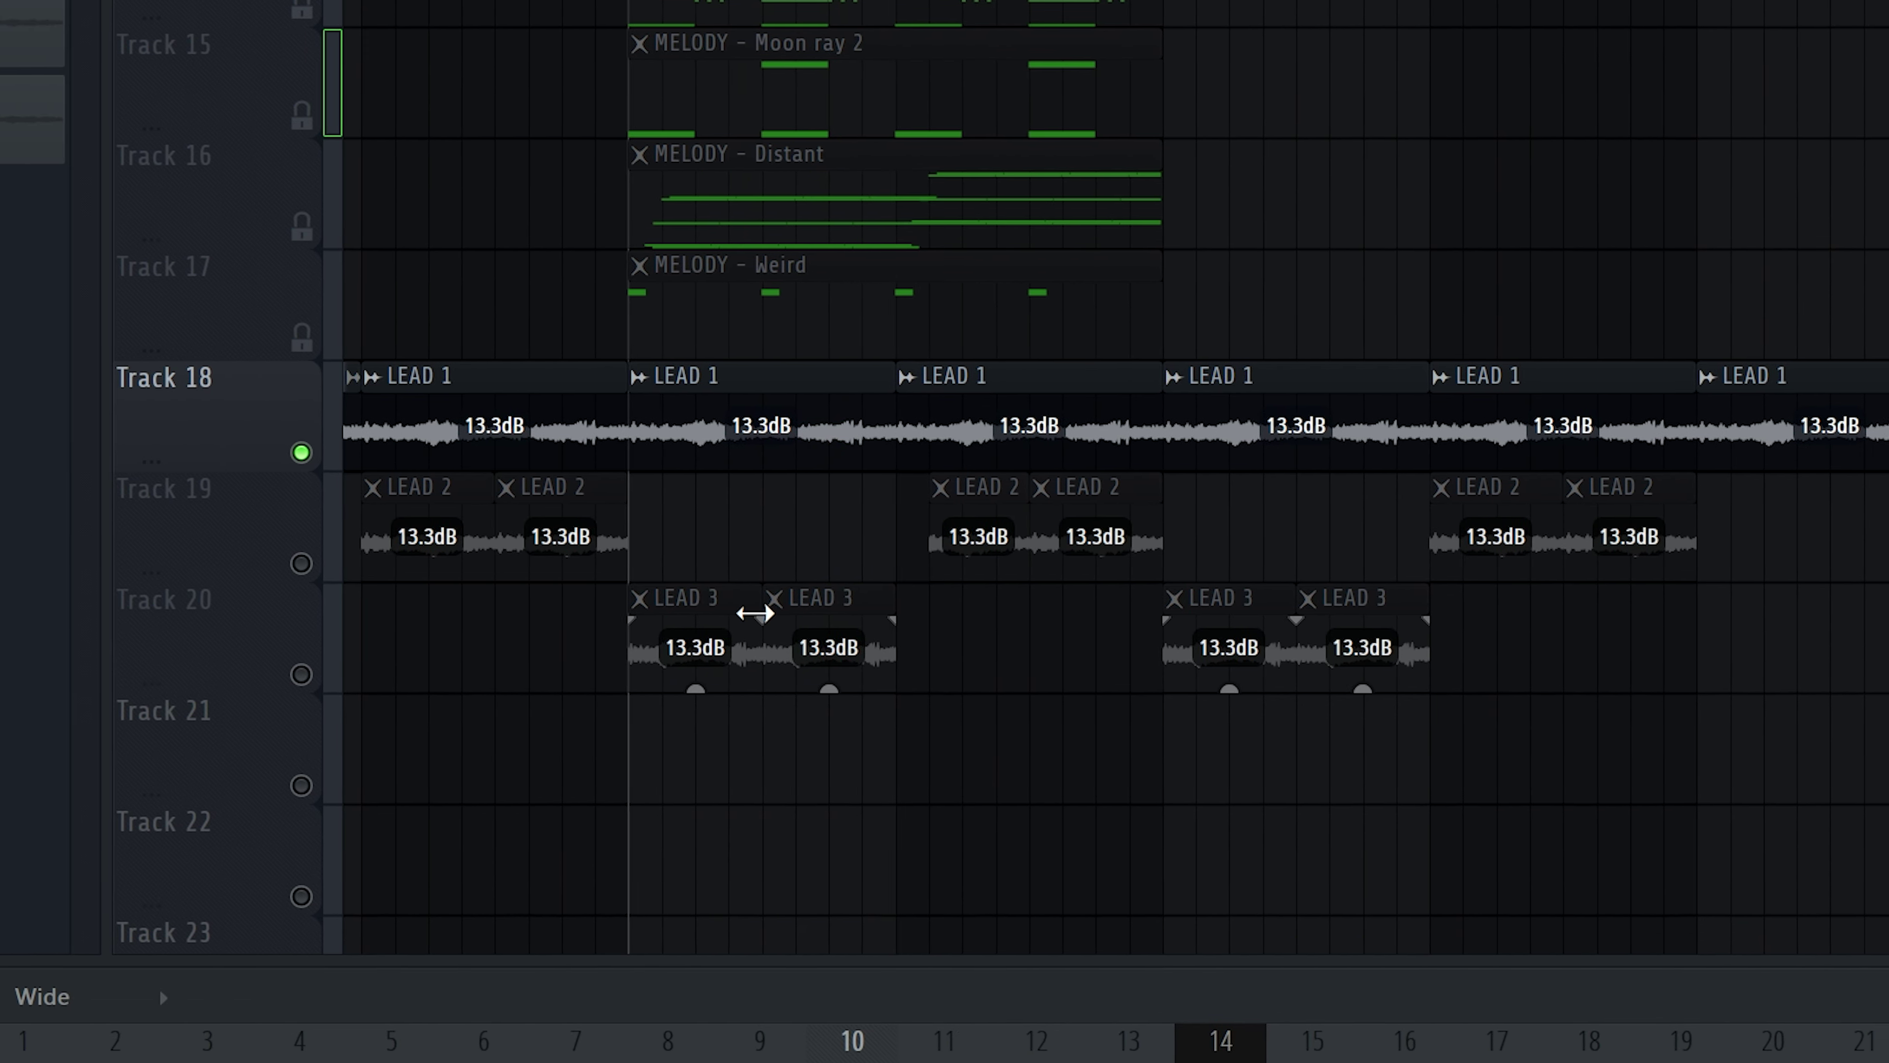
pyautogui.scroll(4, 754, 613)
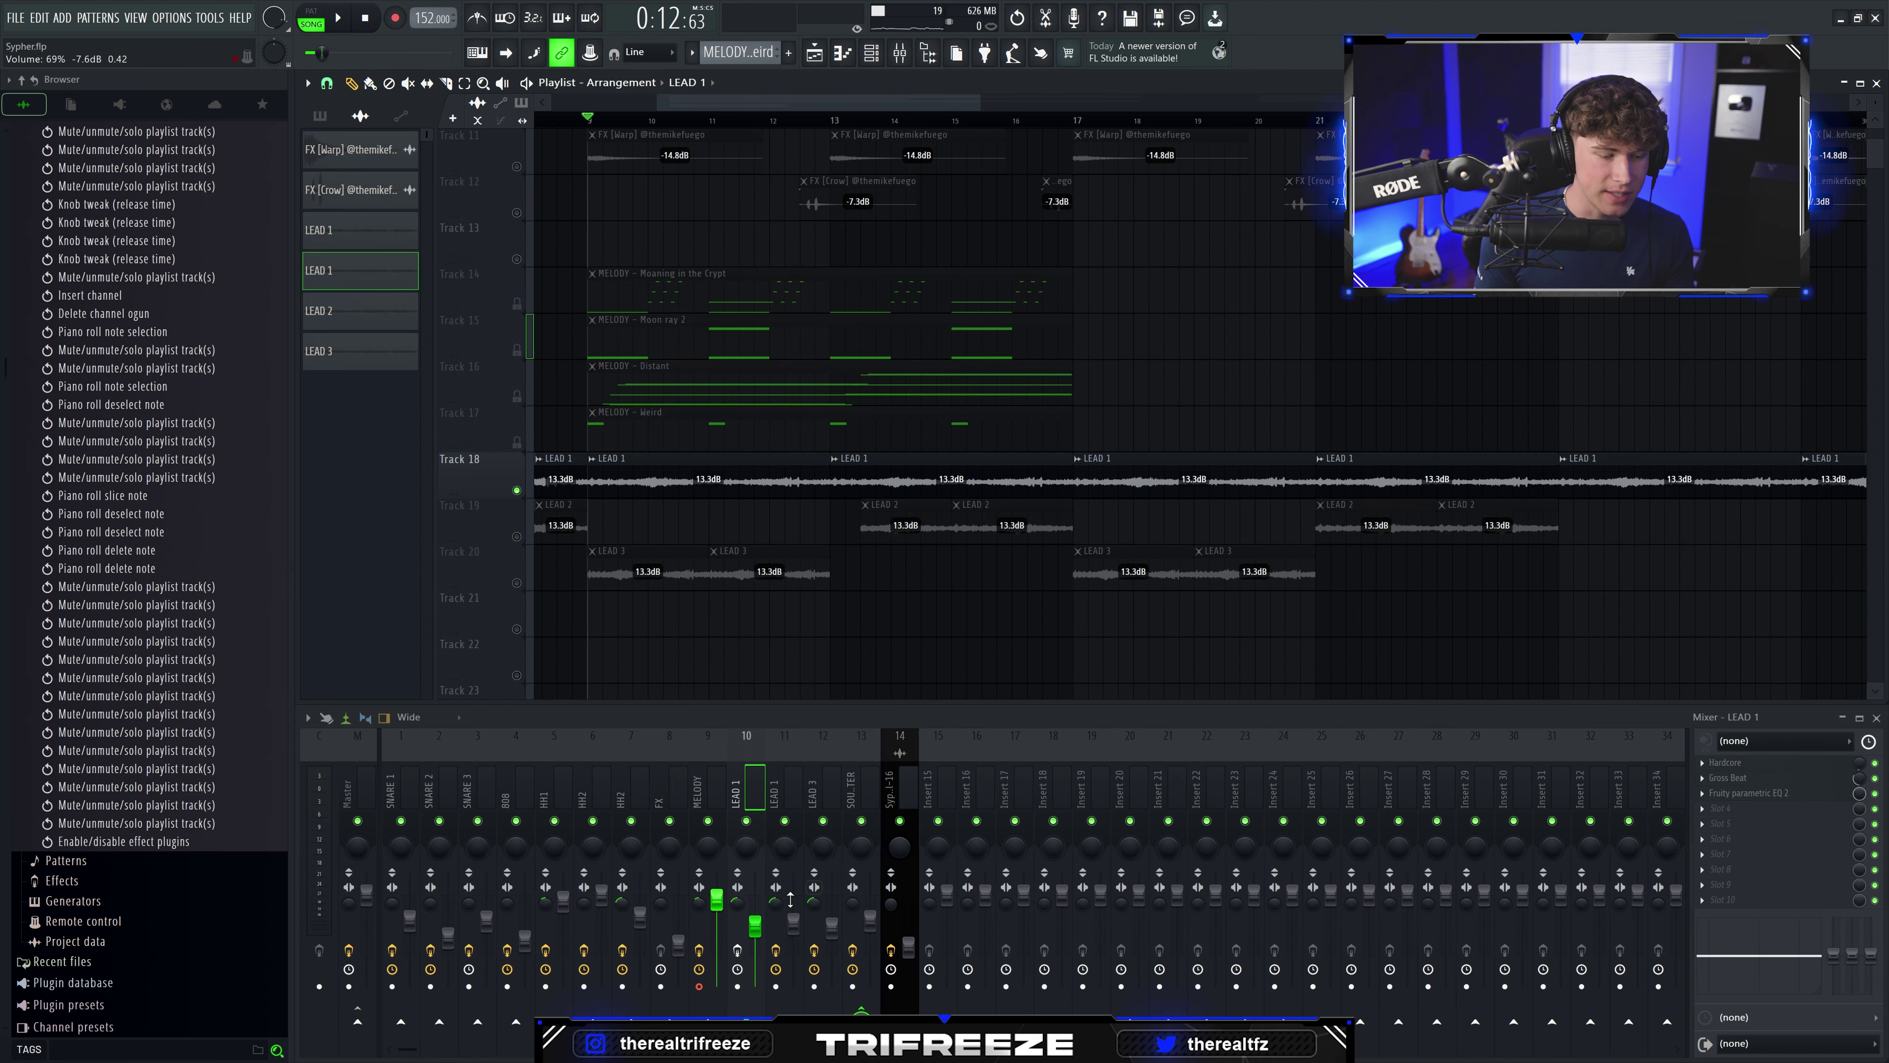
pyautogui.click(738, 951)
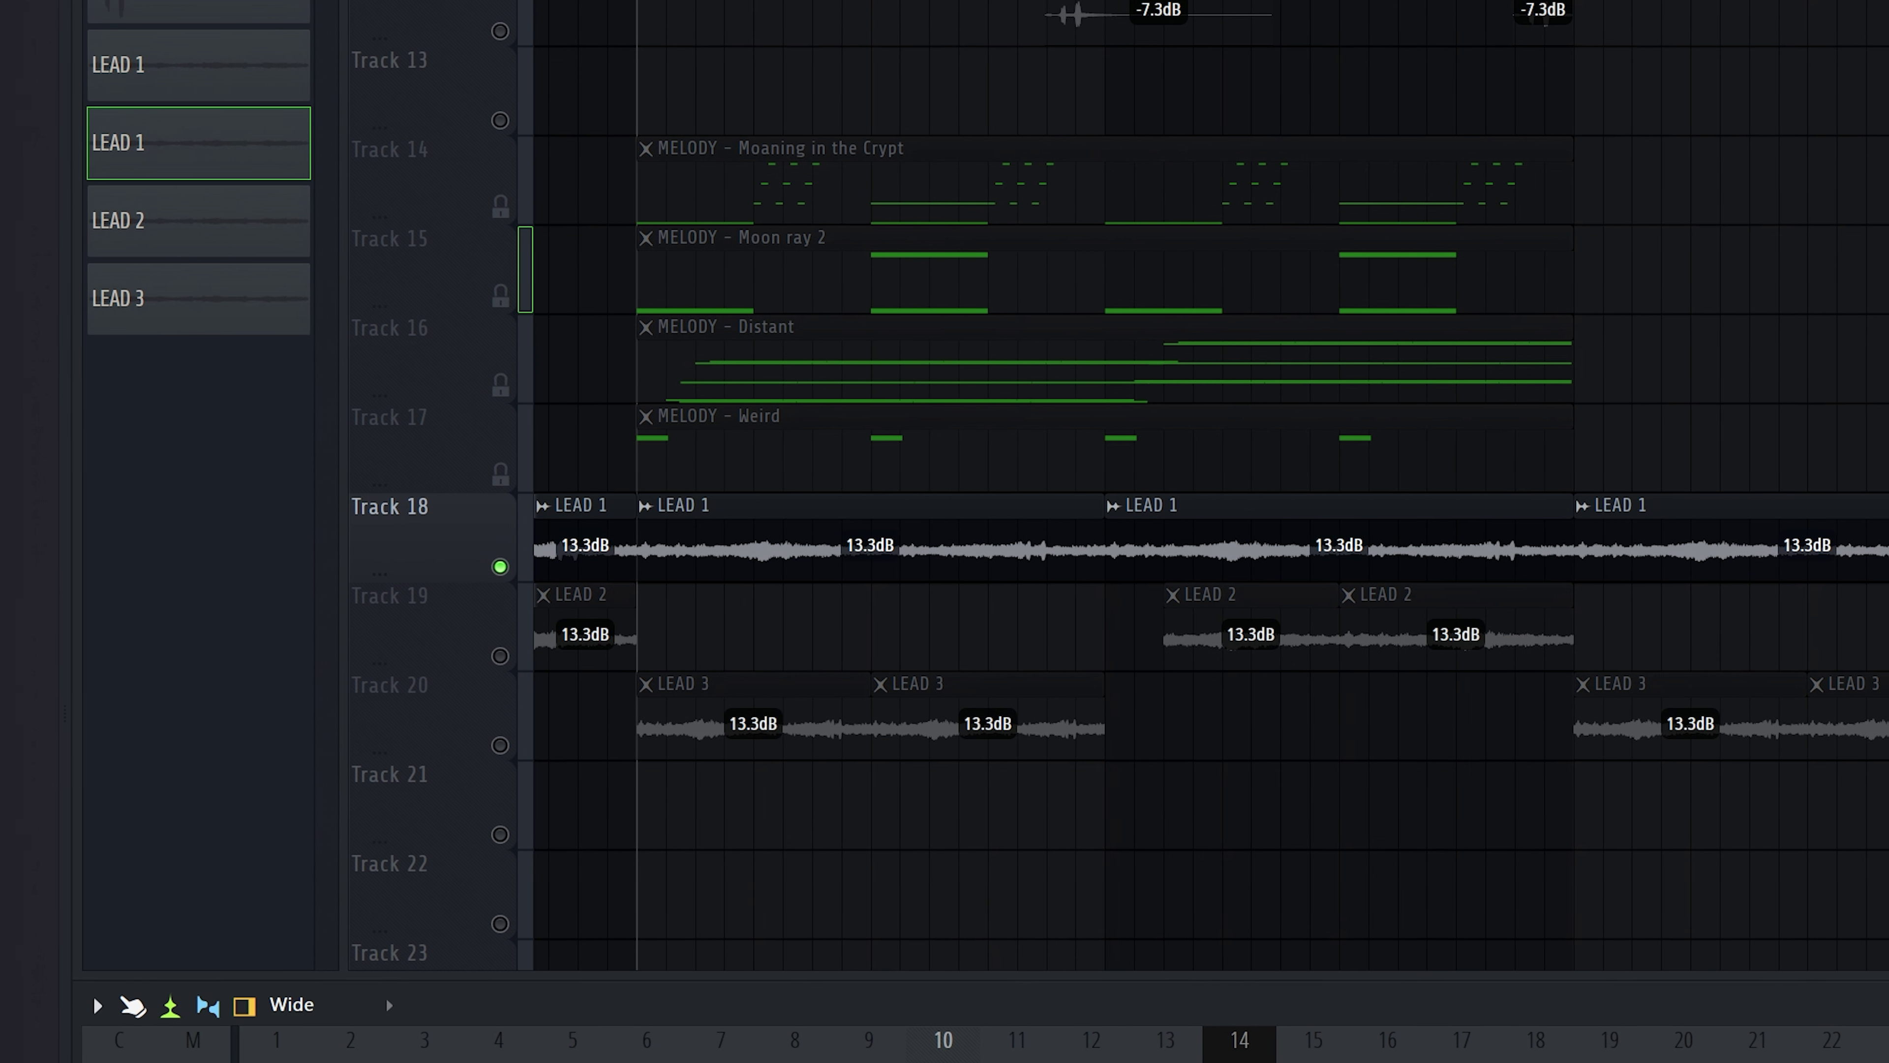
# Step: Open Hardcore on the LEAD 1 mixer track to show the Blue Lead XS preset and play the lead
pyautogui.click(1725, 763)
pyautogui.moveTo(707, 116); pyautogui.dragTo(1146, 24)
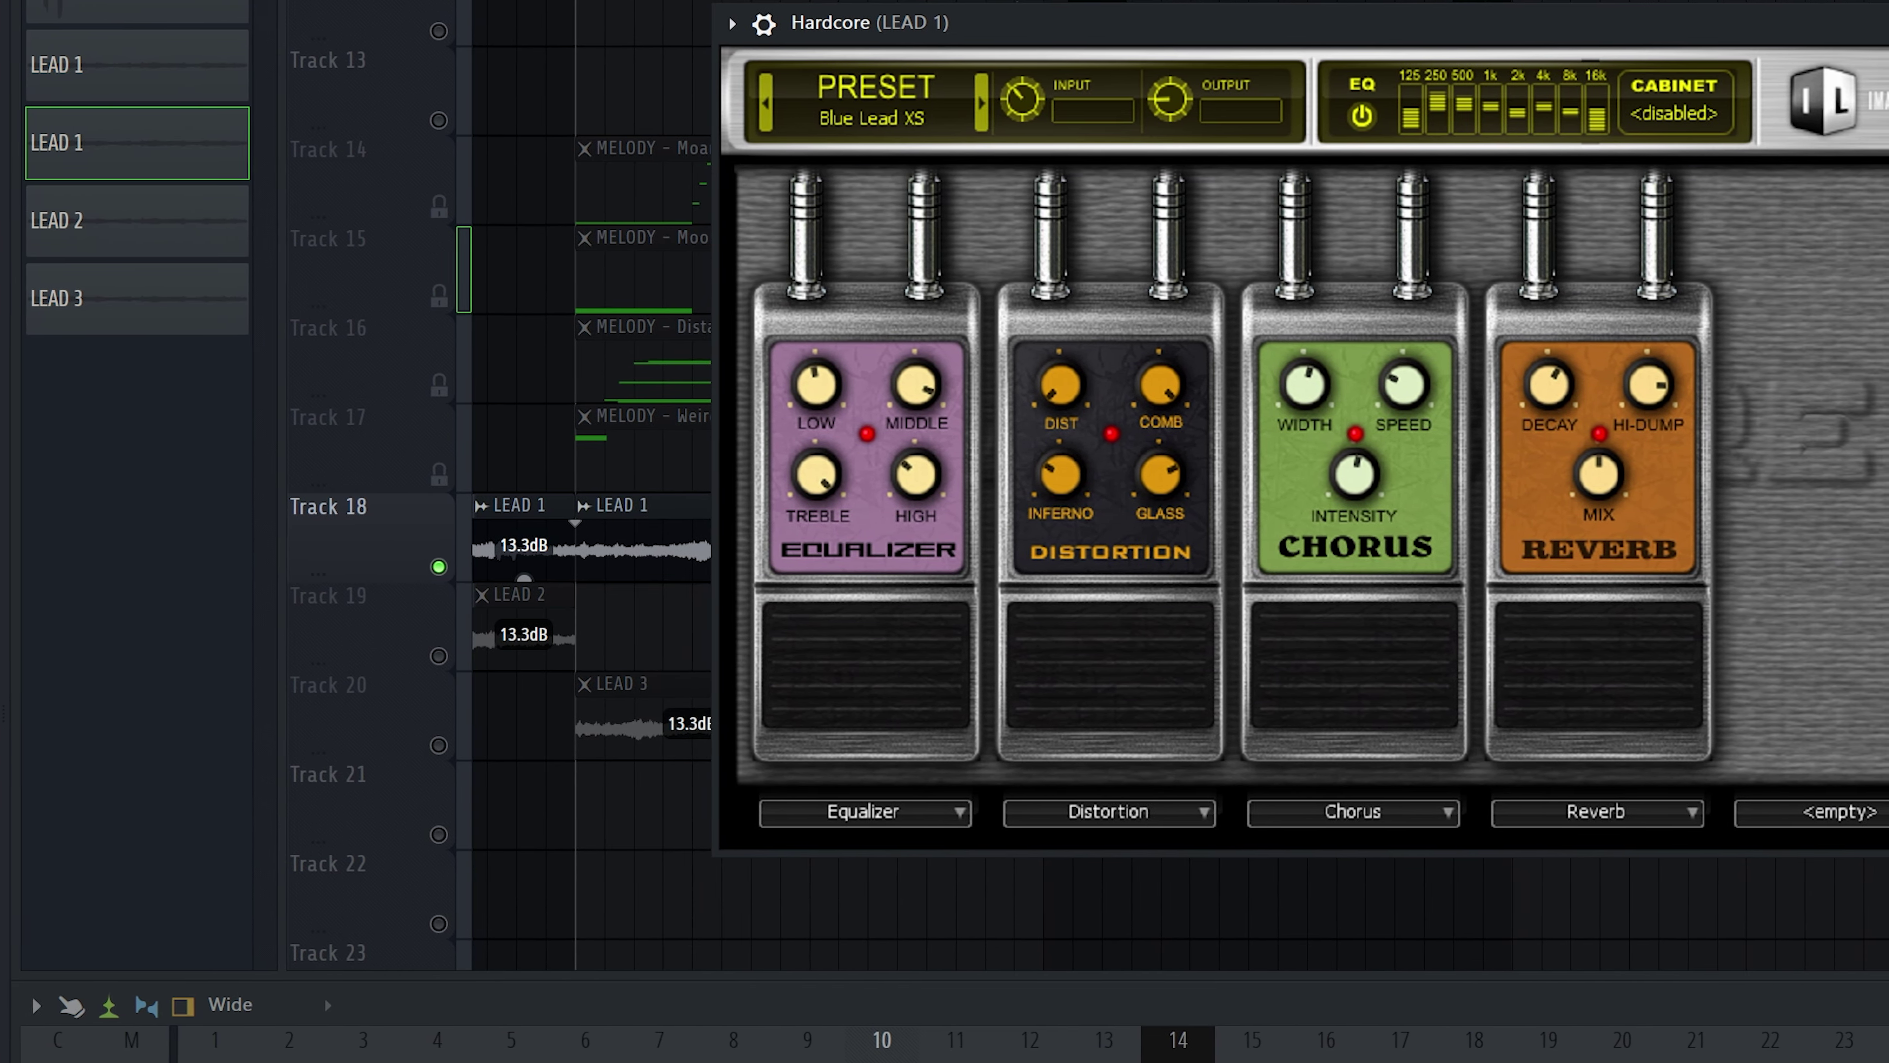
pyautogui.press('space')
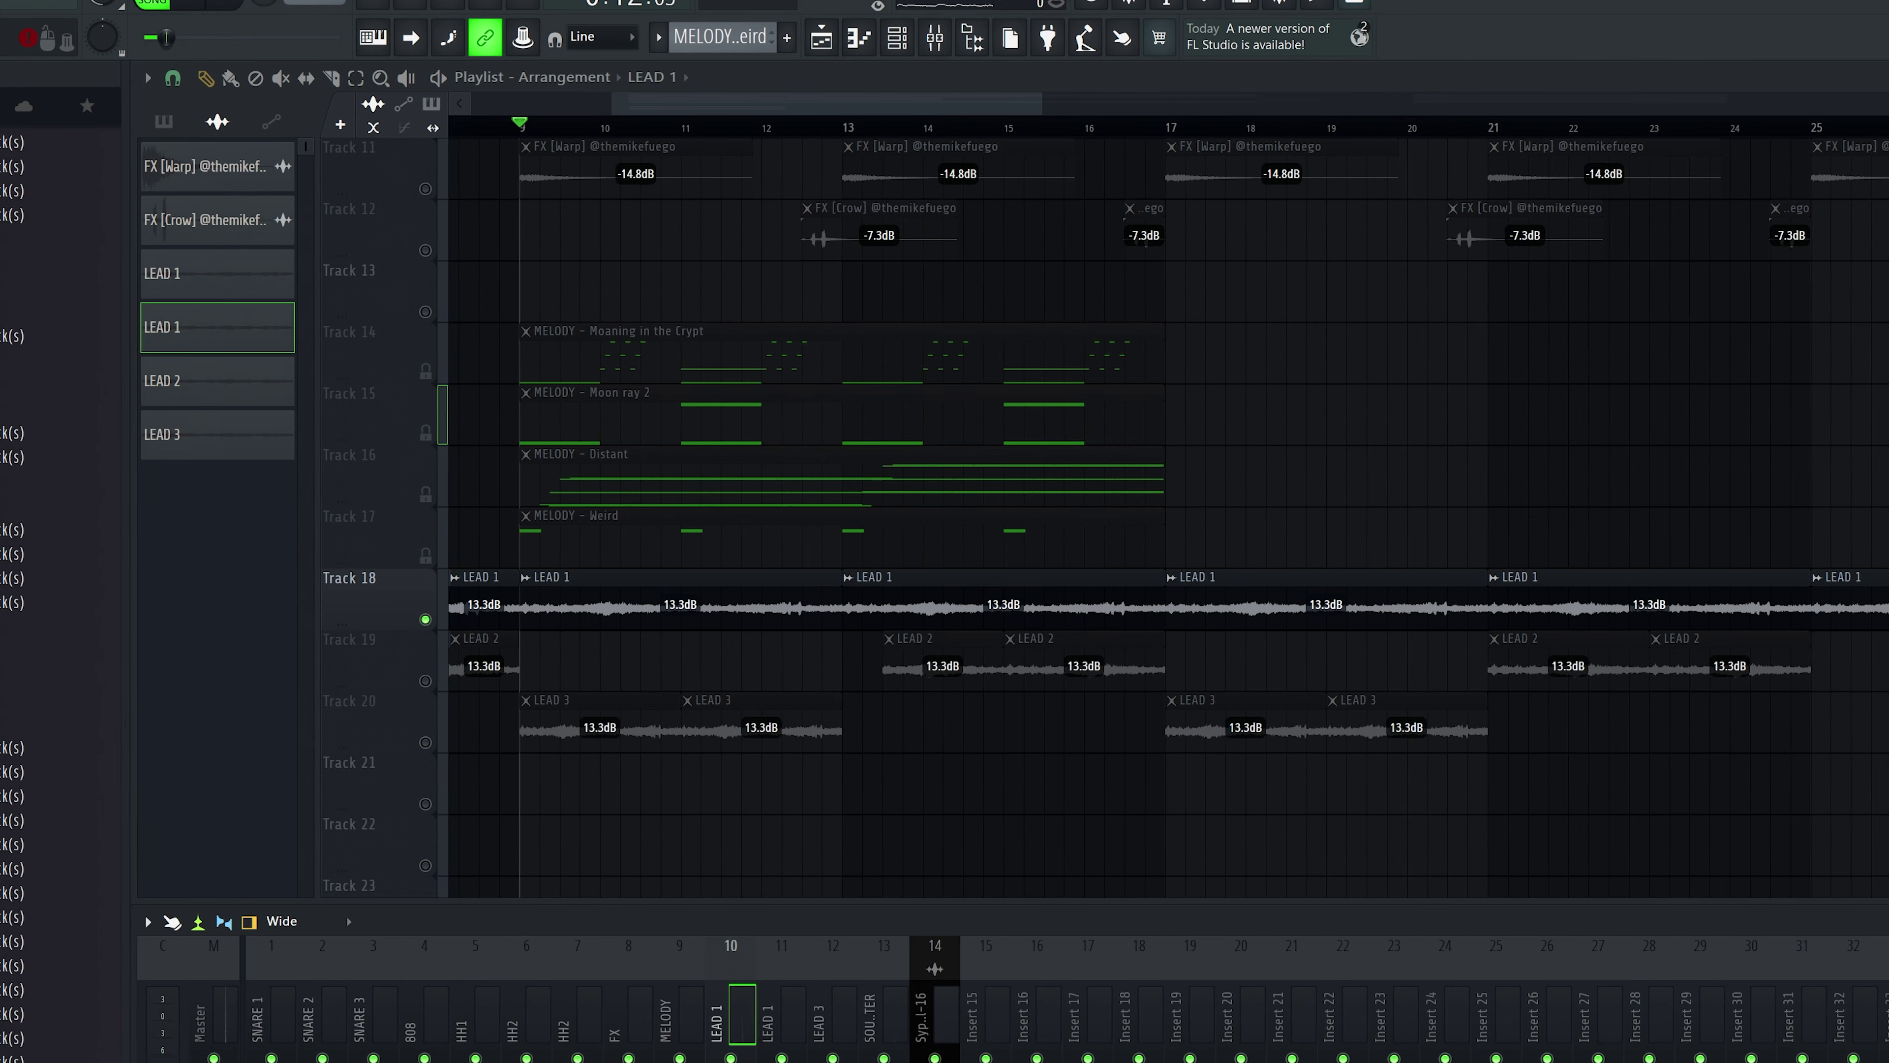
# Step: Open Gross Beat on the LEAD 1 mixer track to examine its 1 Beat Gate volume pattern and effect mix level
pyautogui.click(1733, 777)
pyautogui.moveTo(847, 215); pyautogui.dragTo(1016, 172)
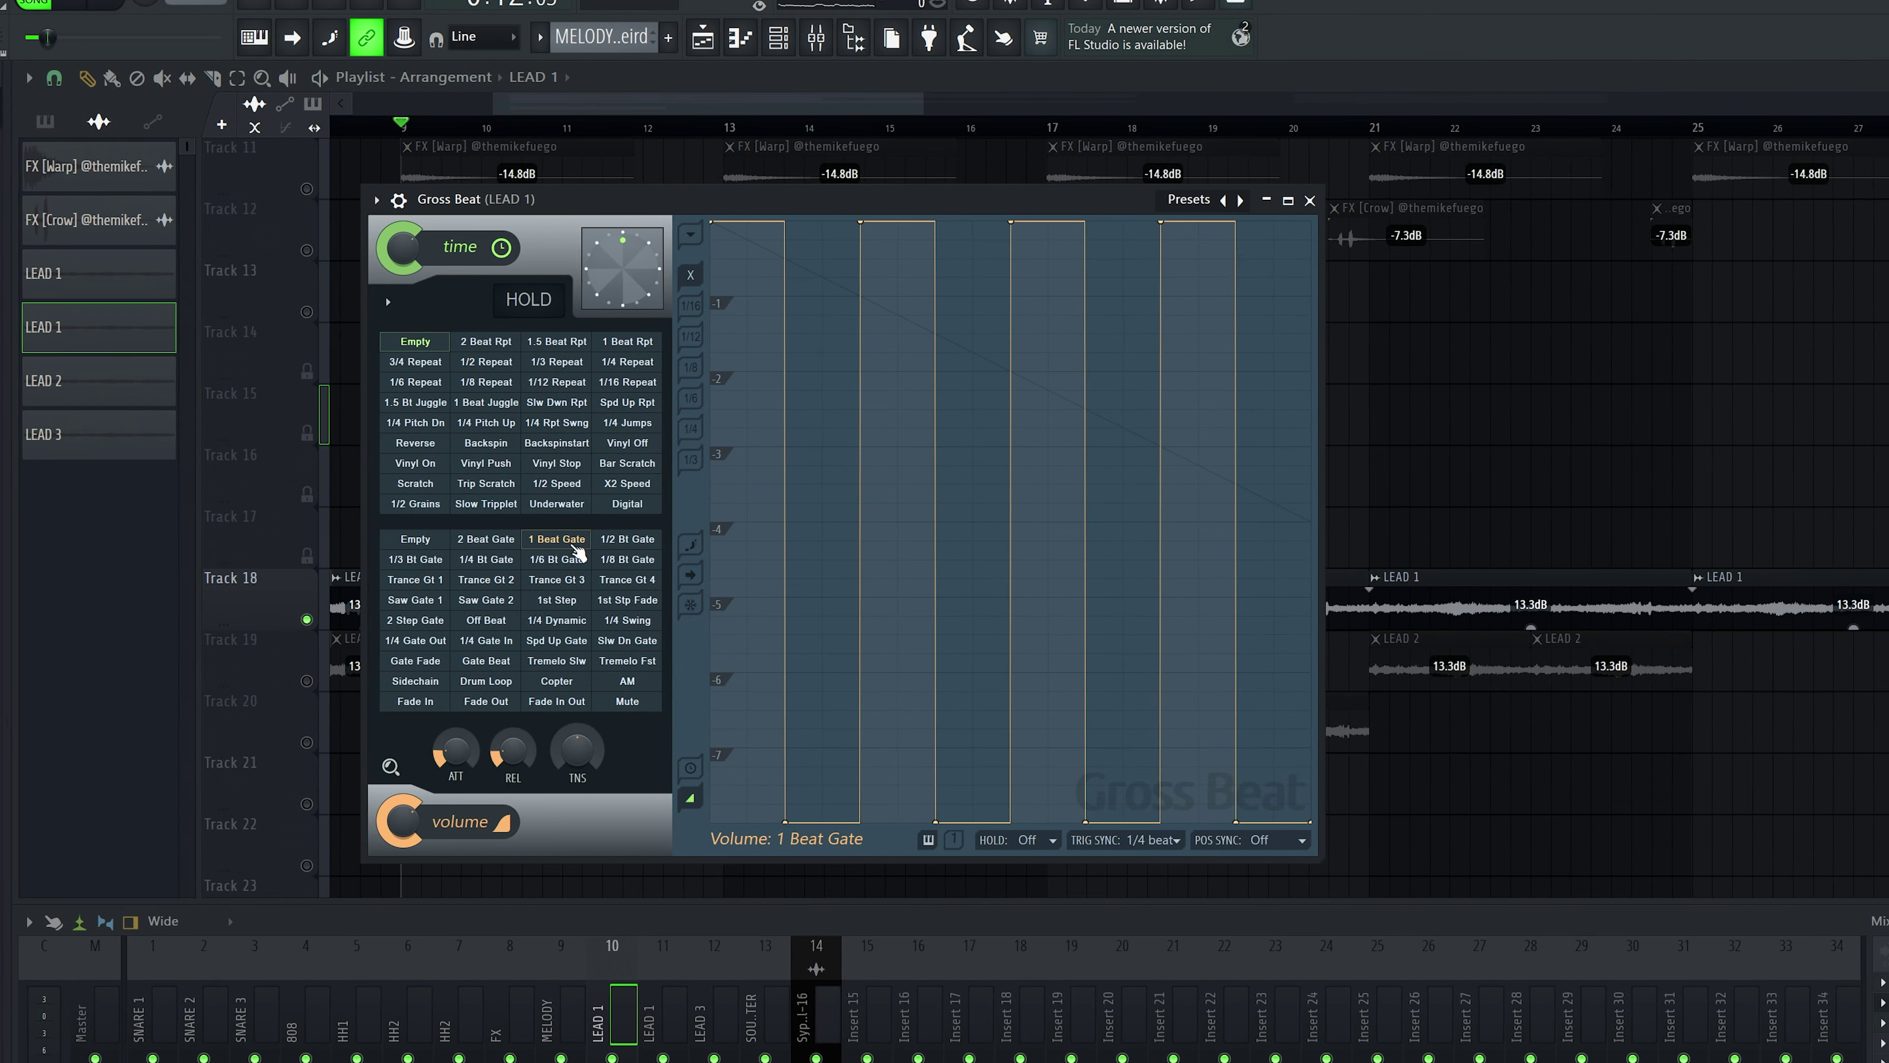
pyautogui.moveTo(632, 199); pyautogui.dragTo(944, 217)
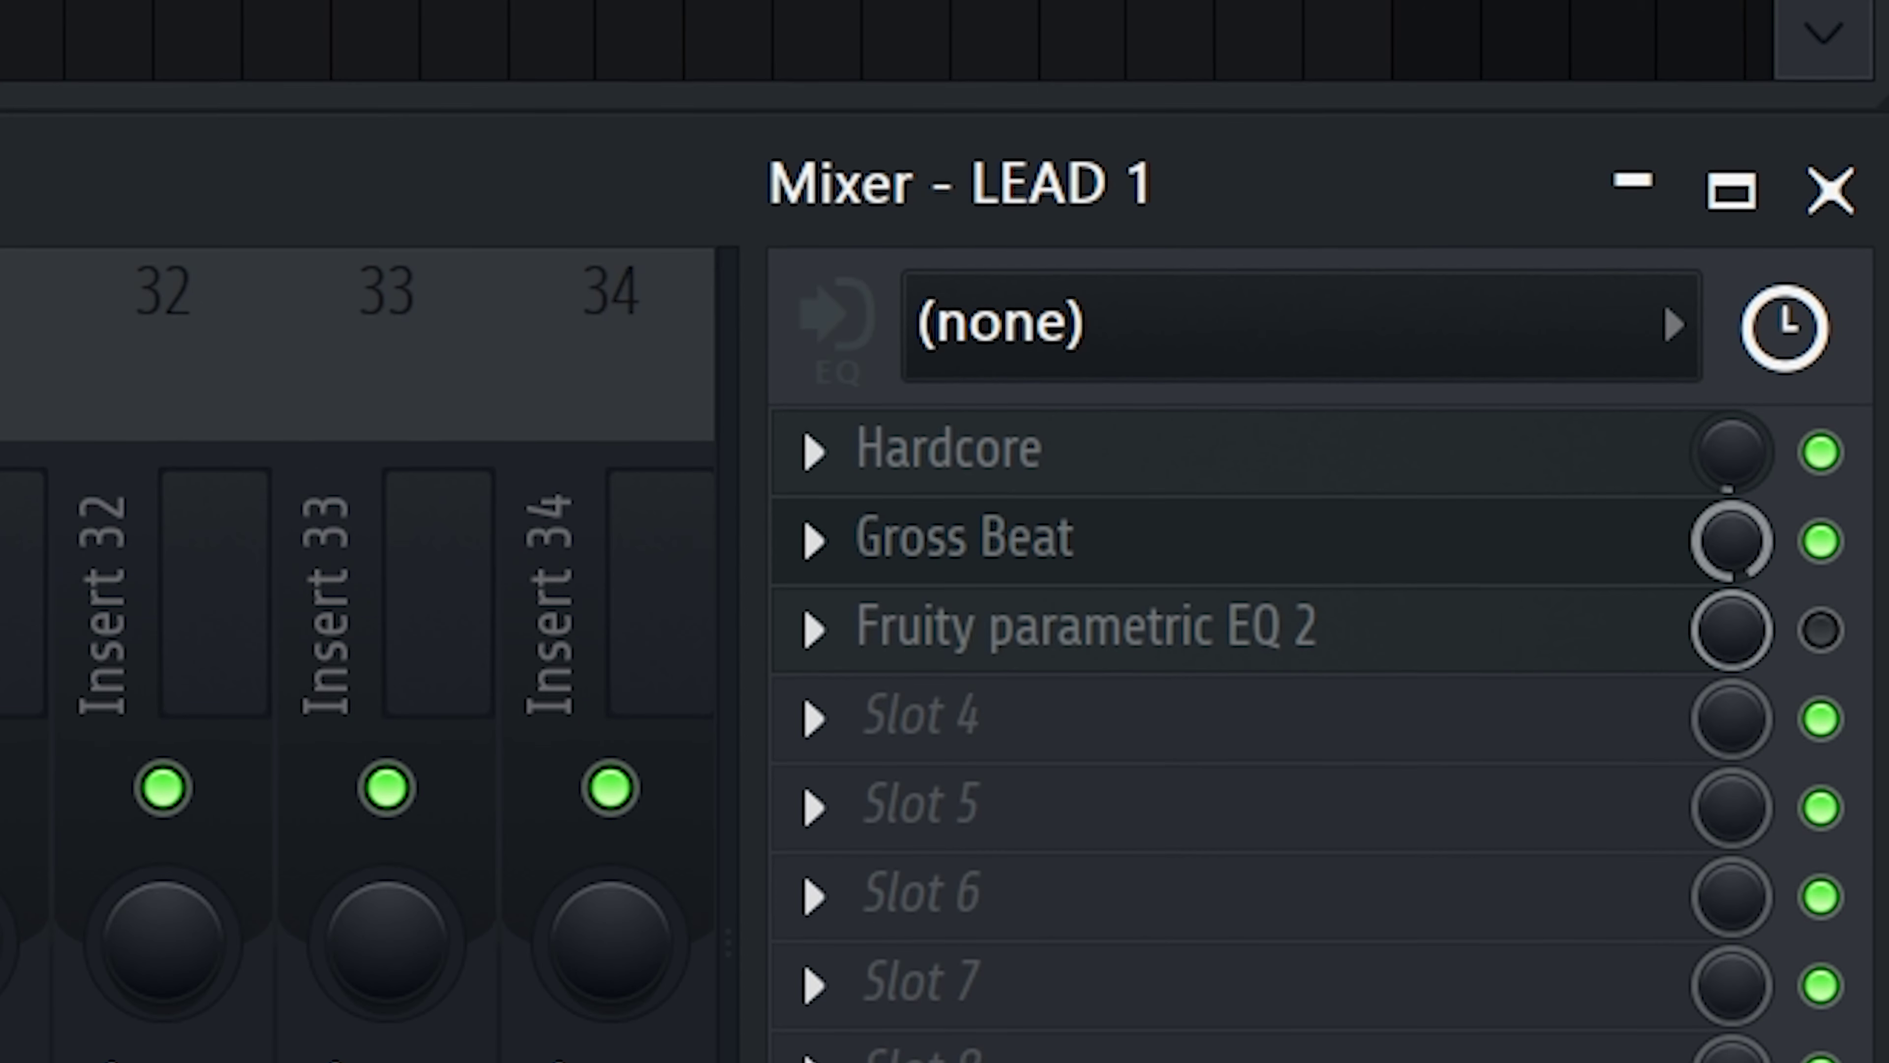
pyautogui.moveTo(1731, 541)
pyautogui.mouseDown()
pyautogui.moveTo(1764, 535)
pyautogui.moveTo(1735, 529)
pyautogui.mouseUp()
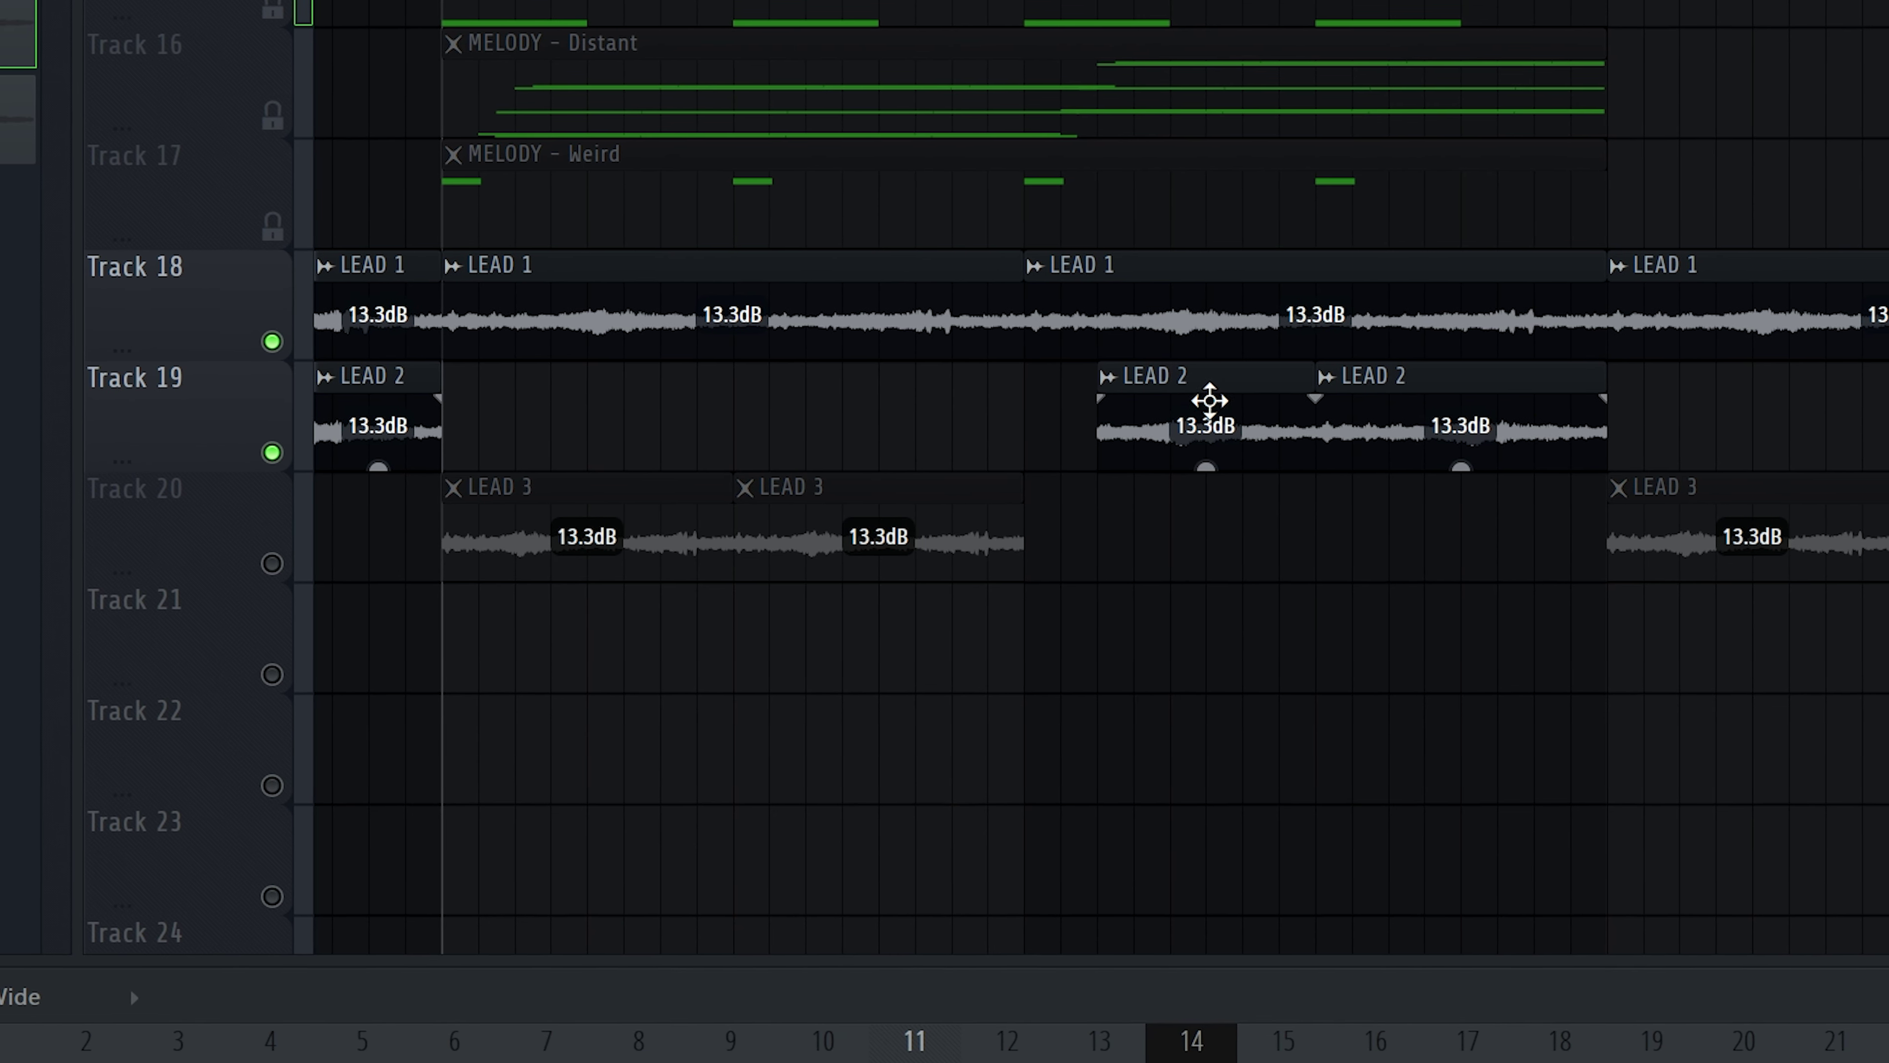
# Step: Open the LEAD 2 audio clip's settings to show the Reverse effect, close them, and play Tracks 18 and 19 together
pyautogui.doubleClick(917, 509)
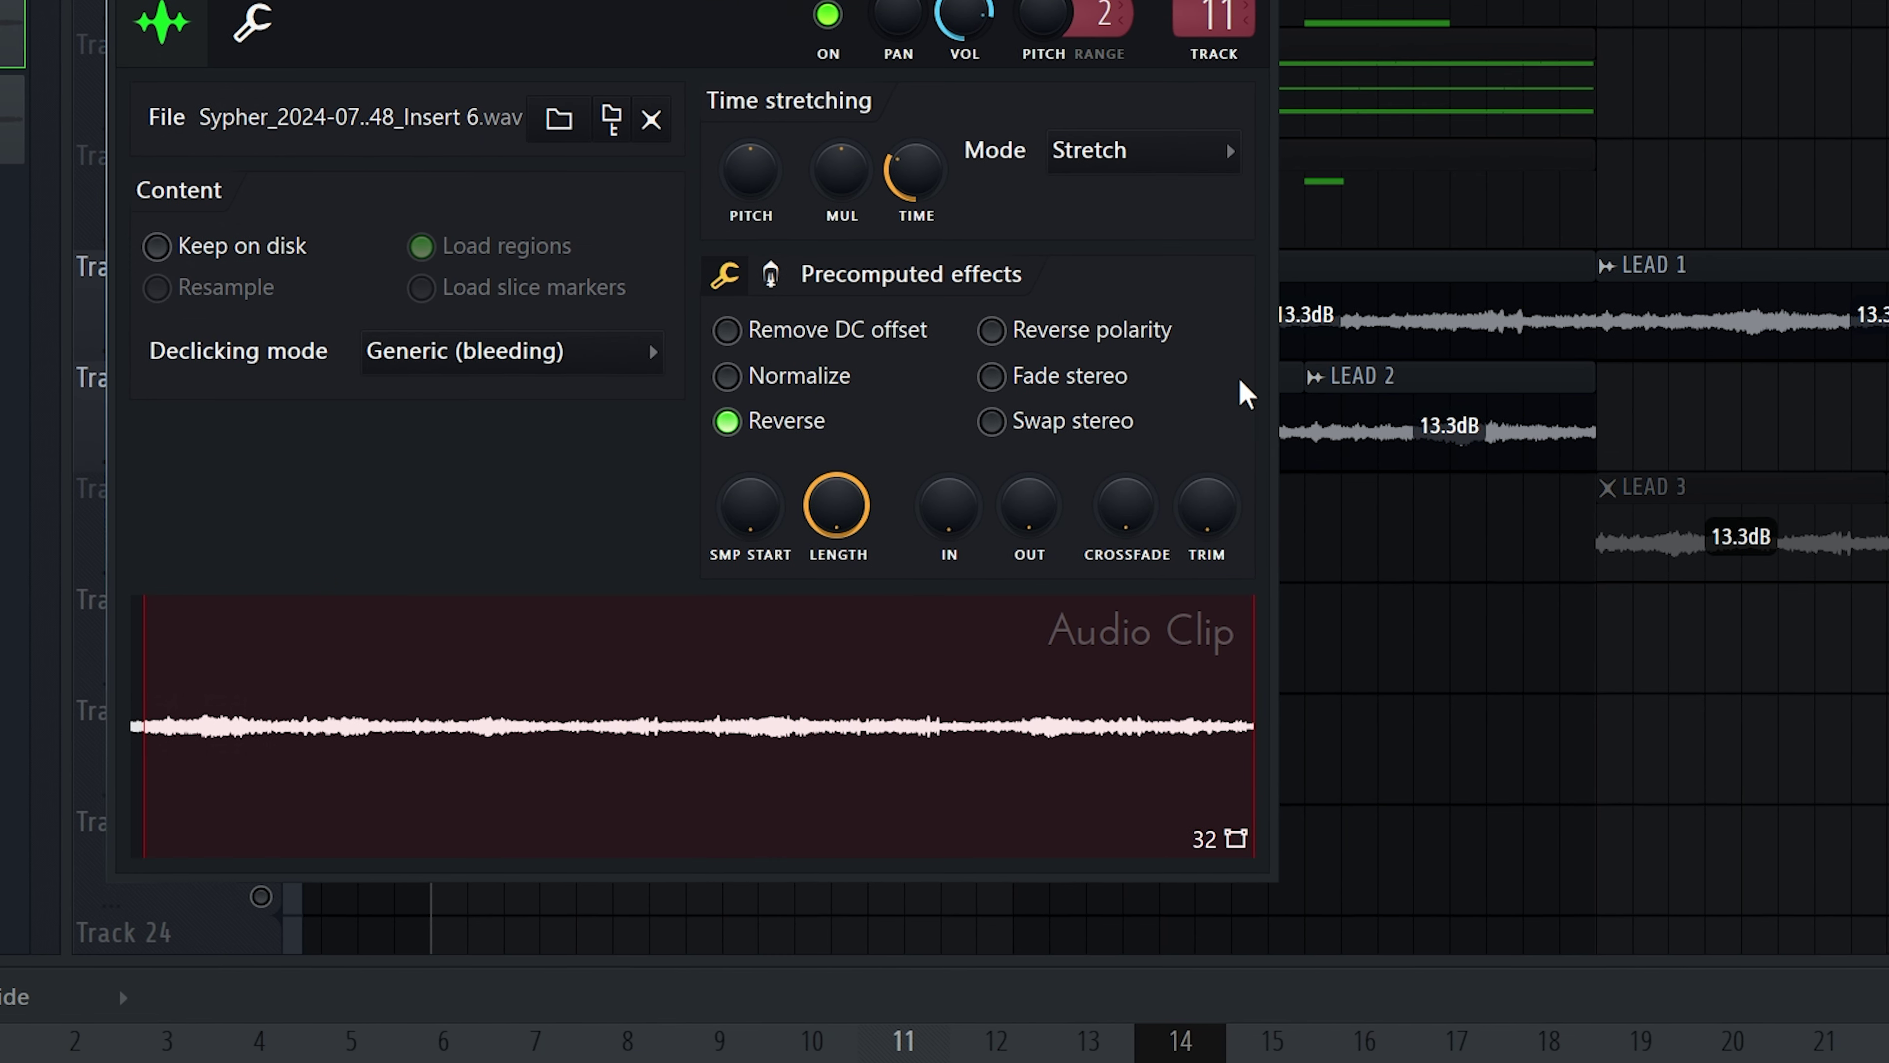
pyautogui.press('Escape')
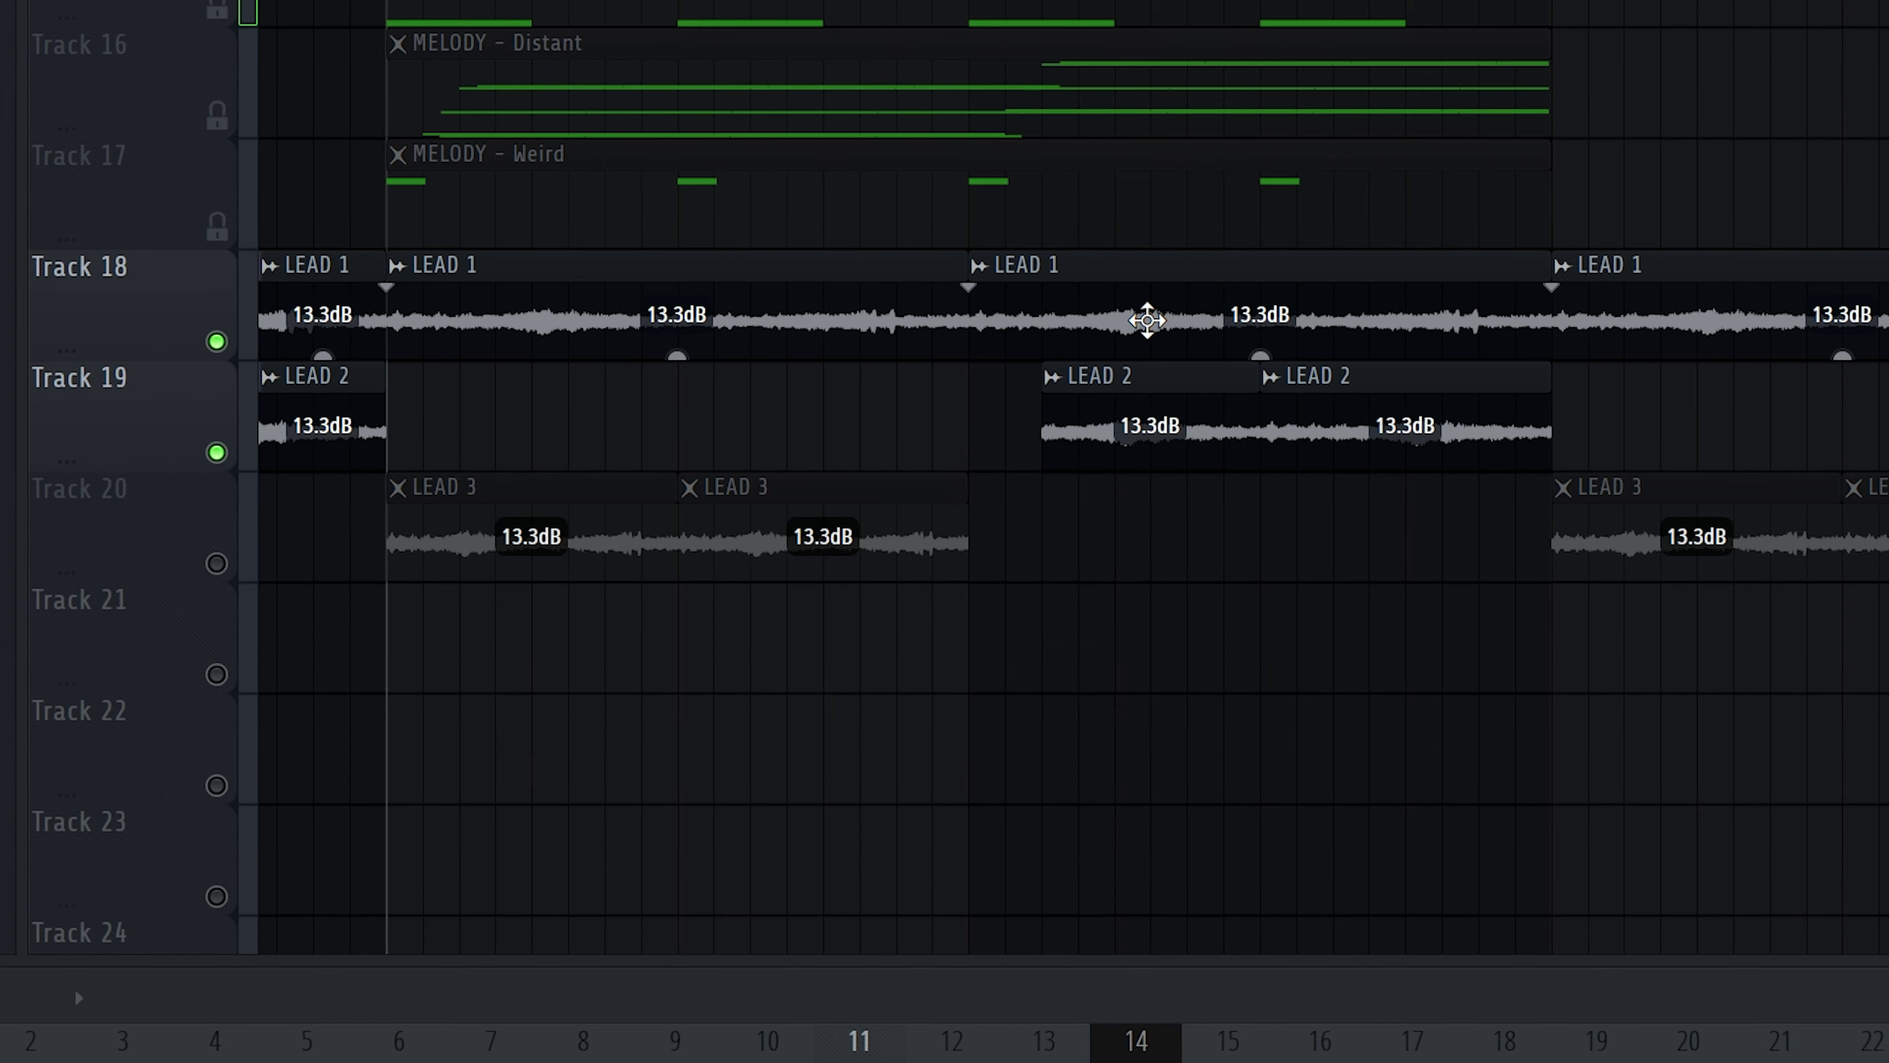
pyautogui.press('space')
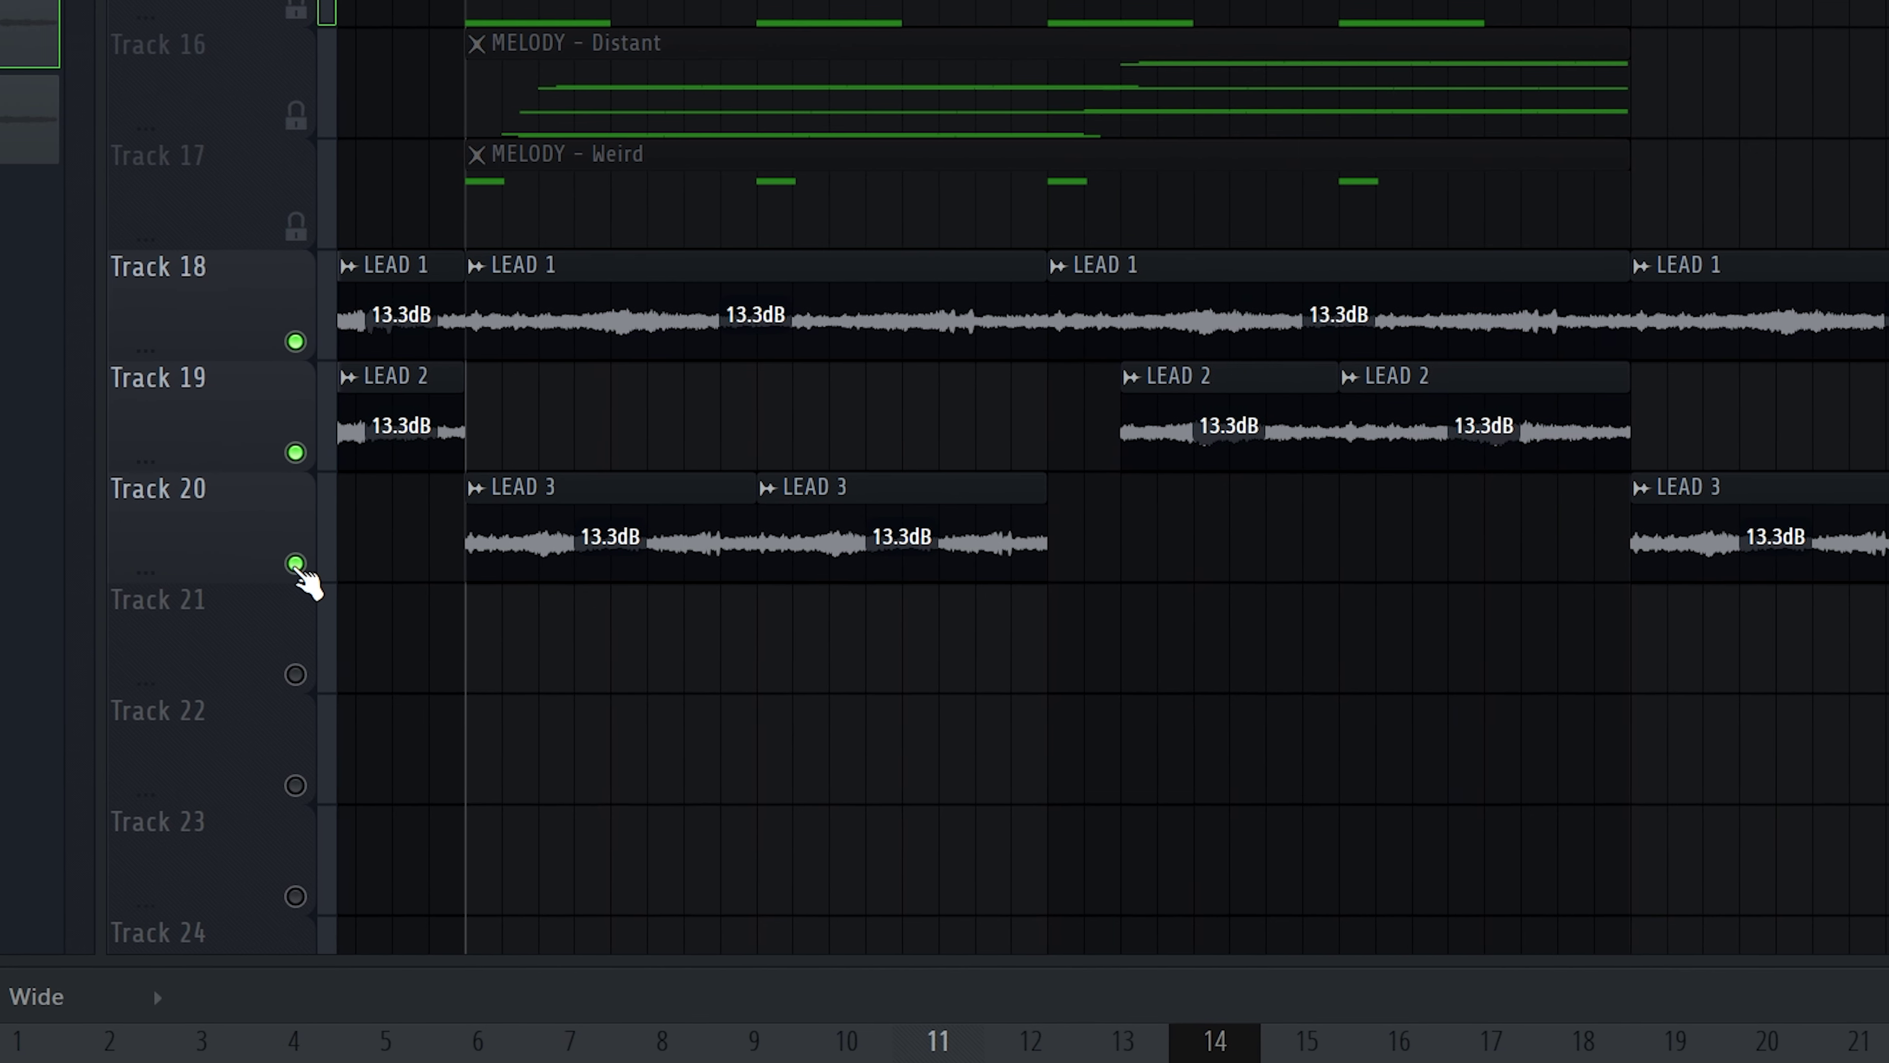
# Step: Solo Track 20, open the LEAD 3 clip, and toggle Hardcore off and back on in its mixer track
pyautogui.rightClick(202, 563)
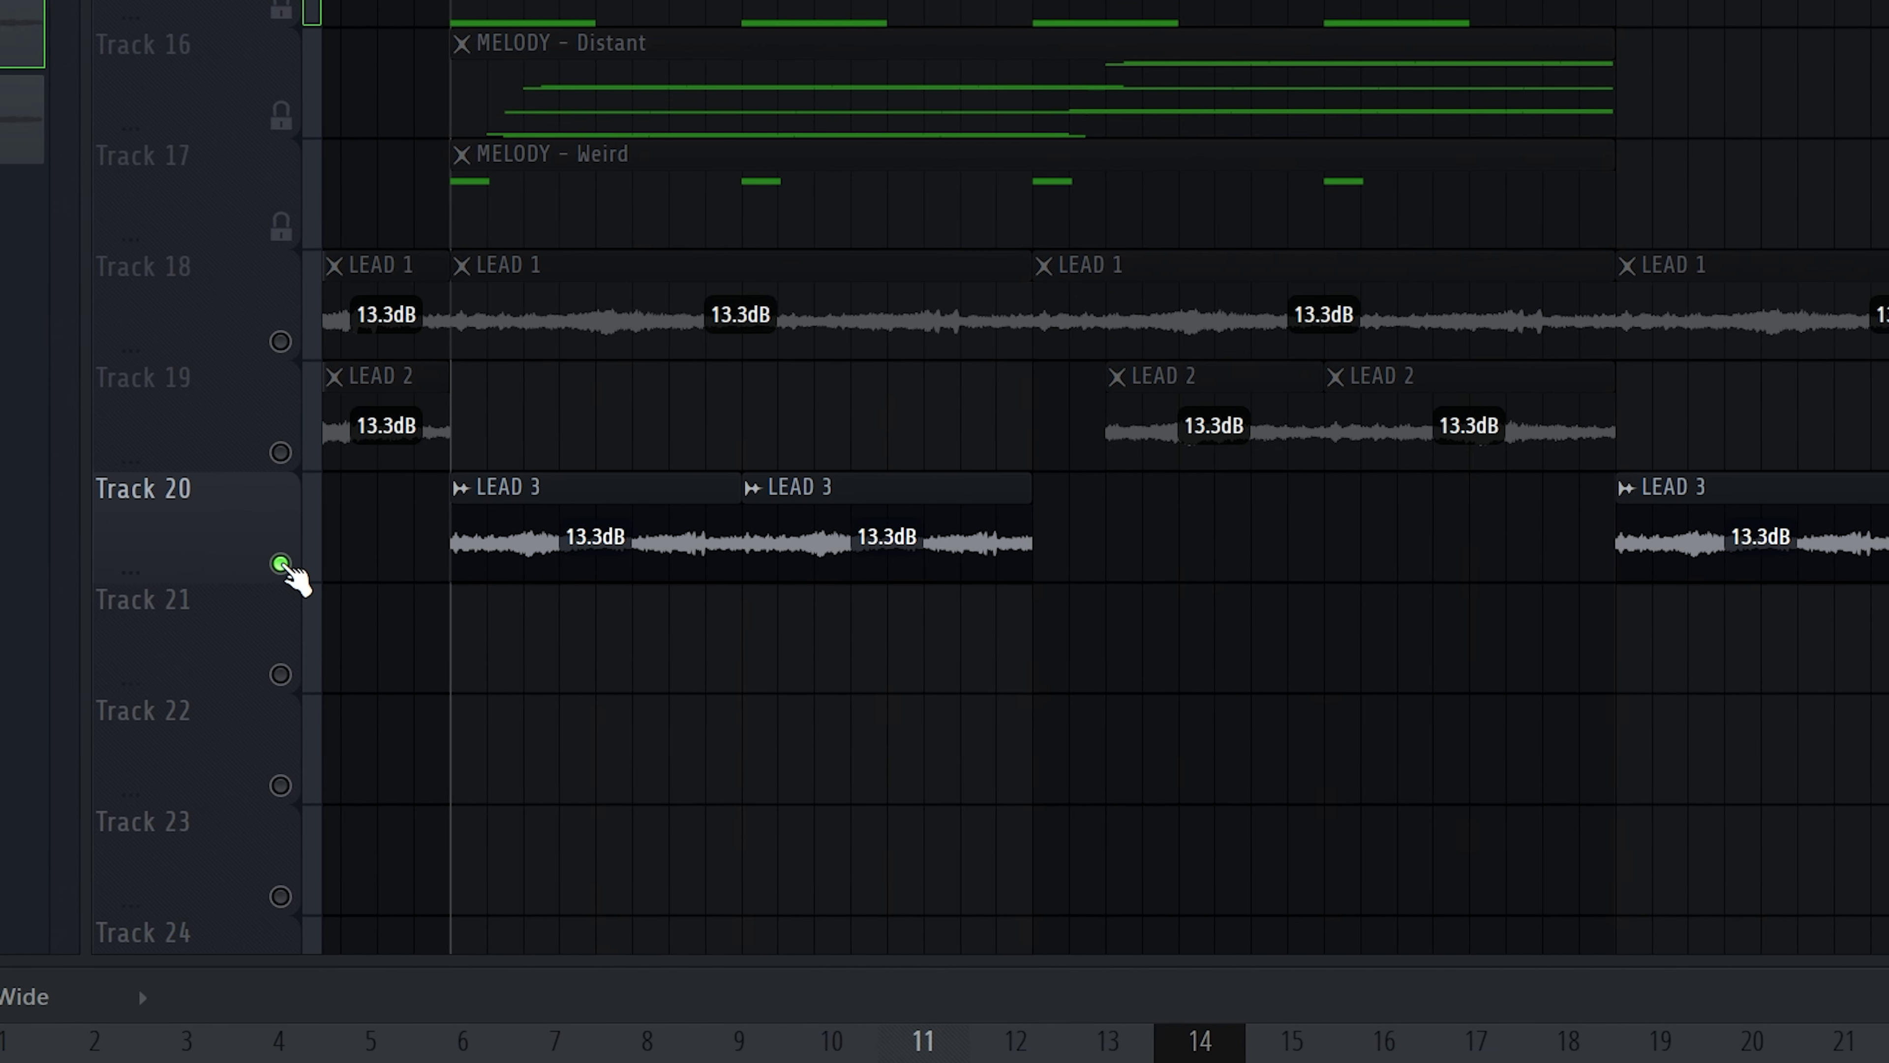
pyautogui.doubleClick(641, 506)
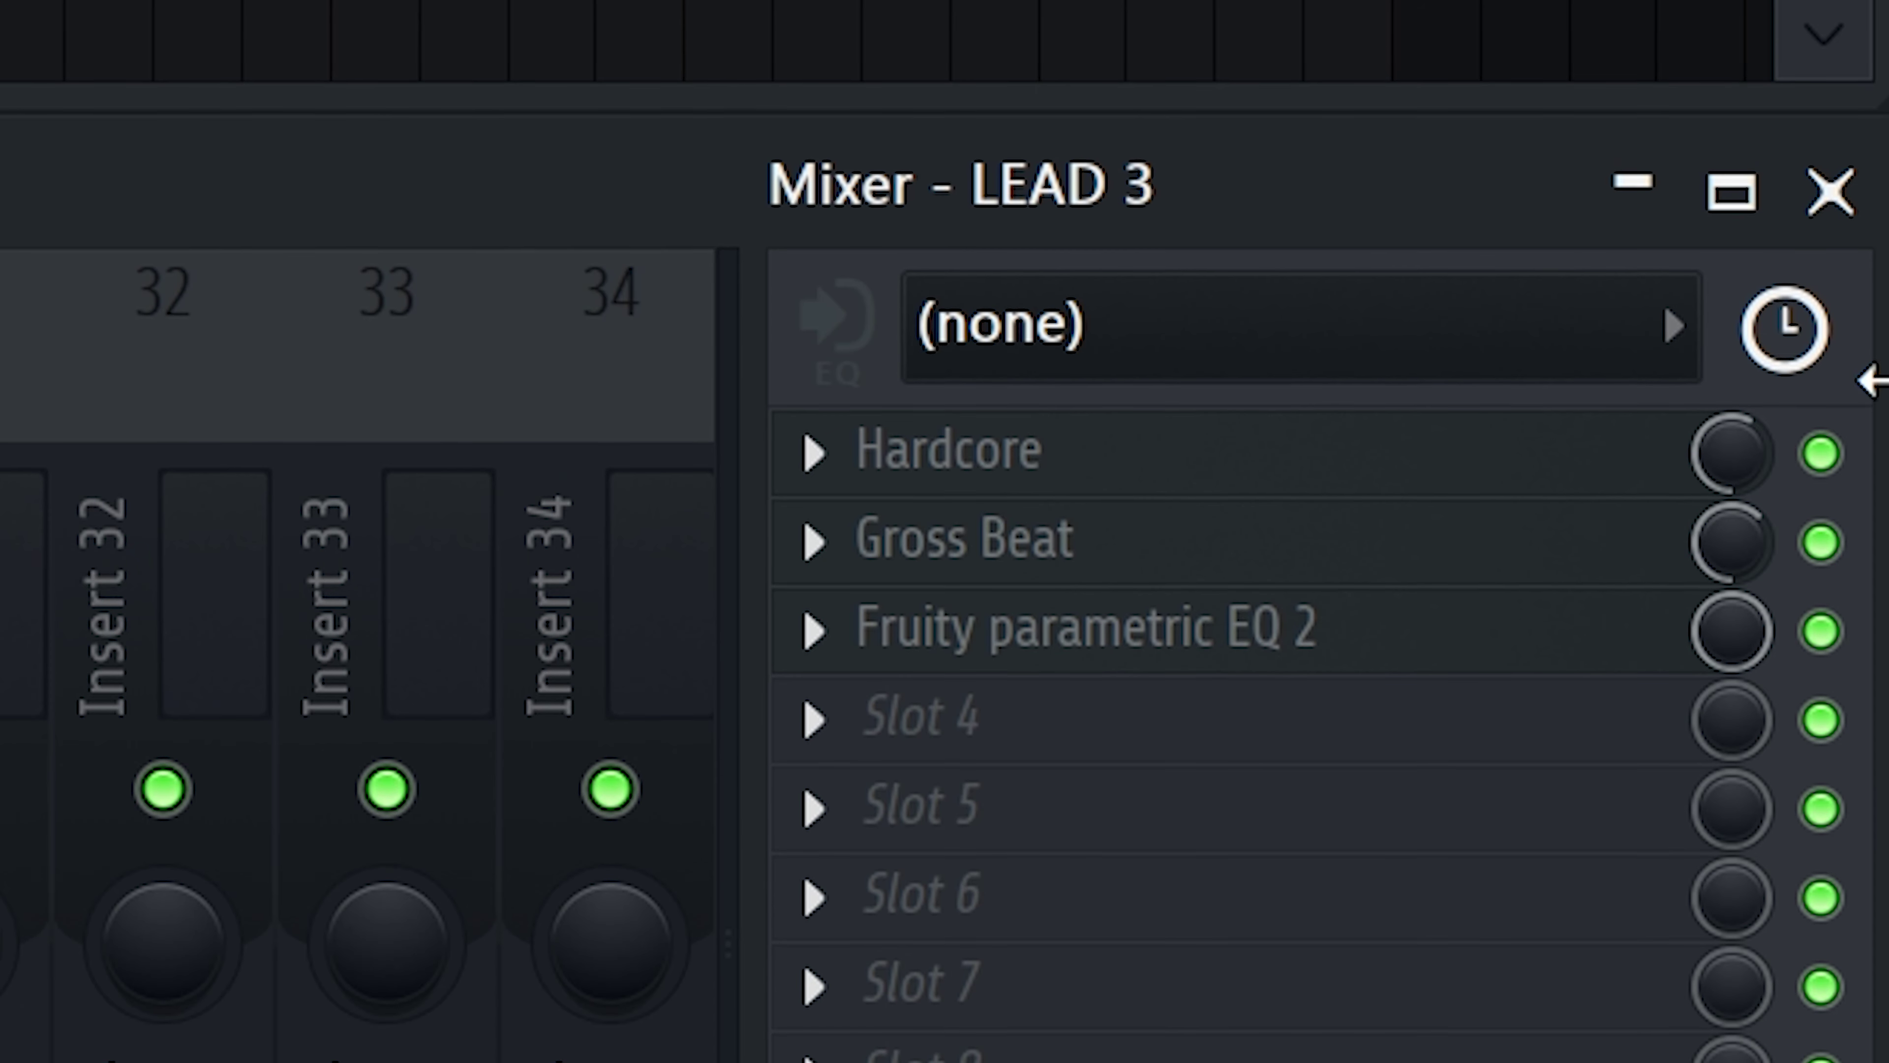
pyautogui.click(1821, 449)
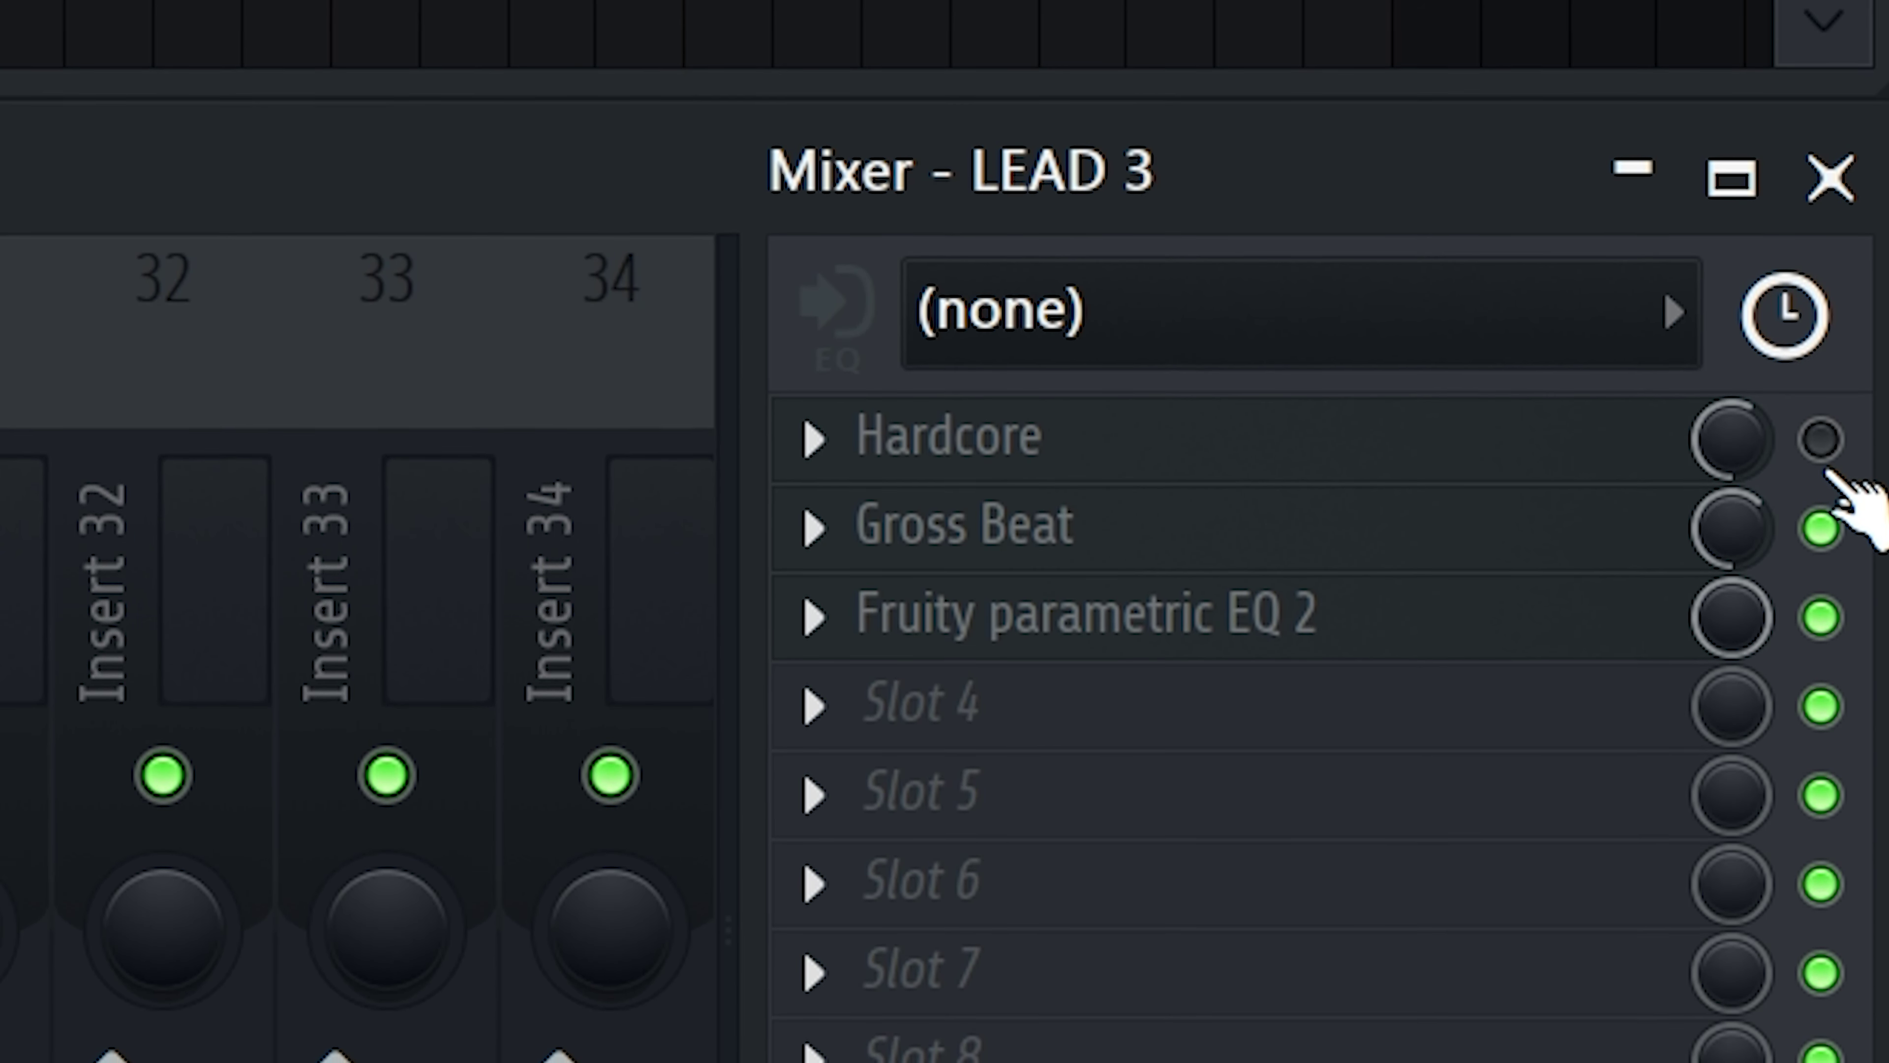
pyautogui.click(1824, 469)
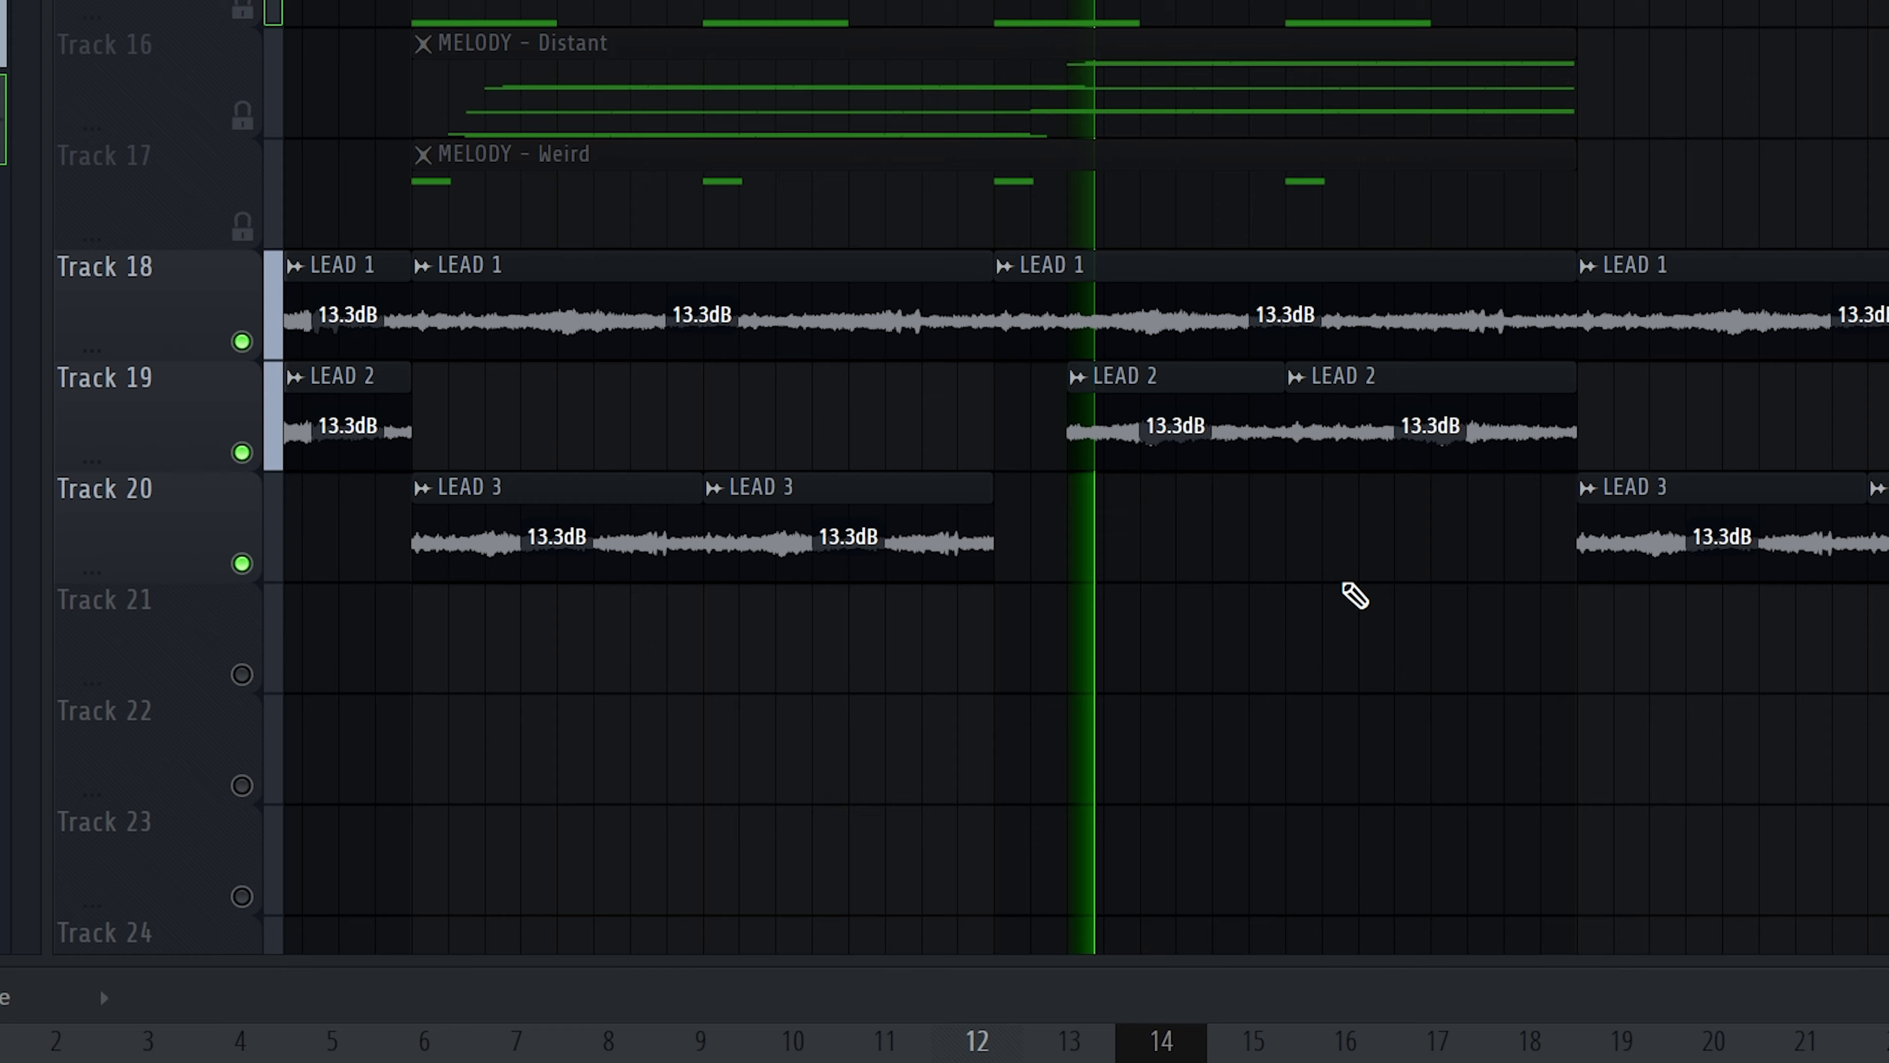
# Step: Play the three leads together, replay them with the drum tracks from bar 9, and select the section from bar 9 to bar 17
pyautogui.scroll(-5, 1349, 595)
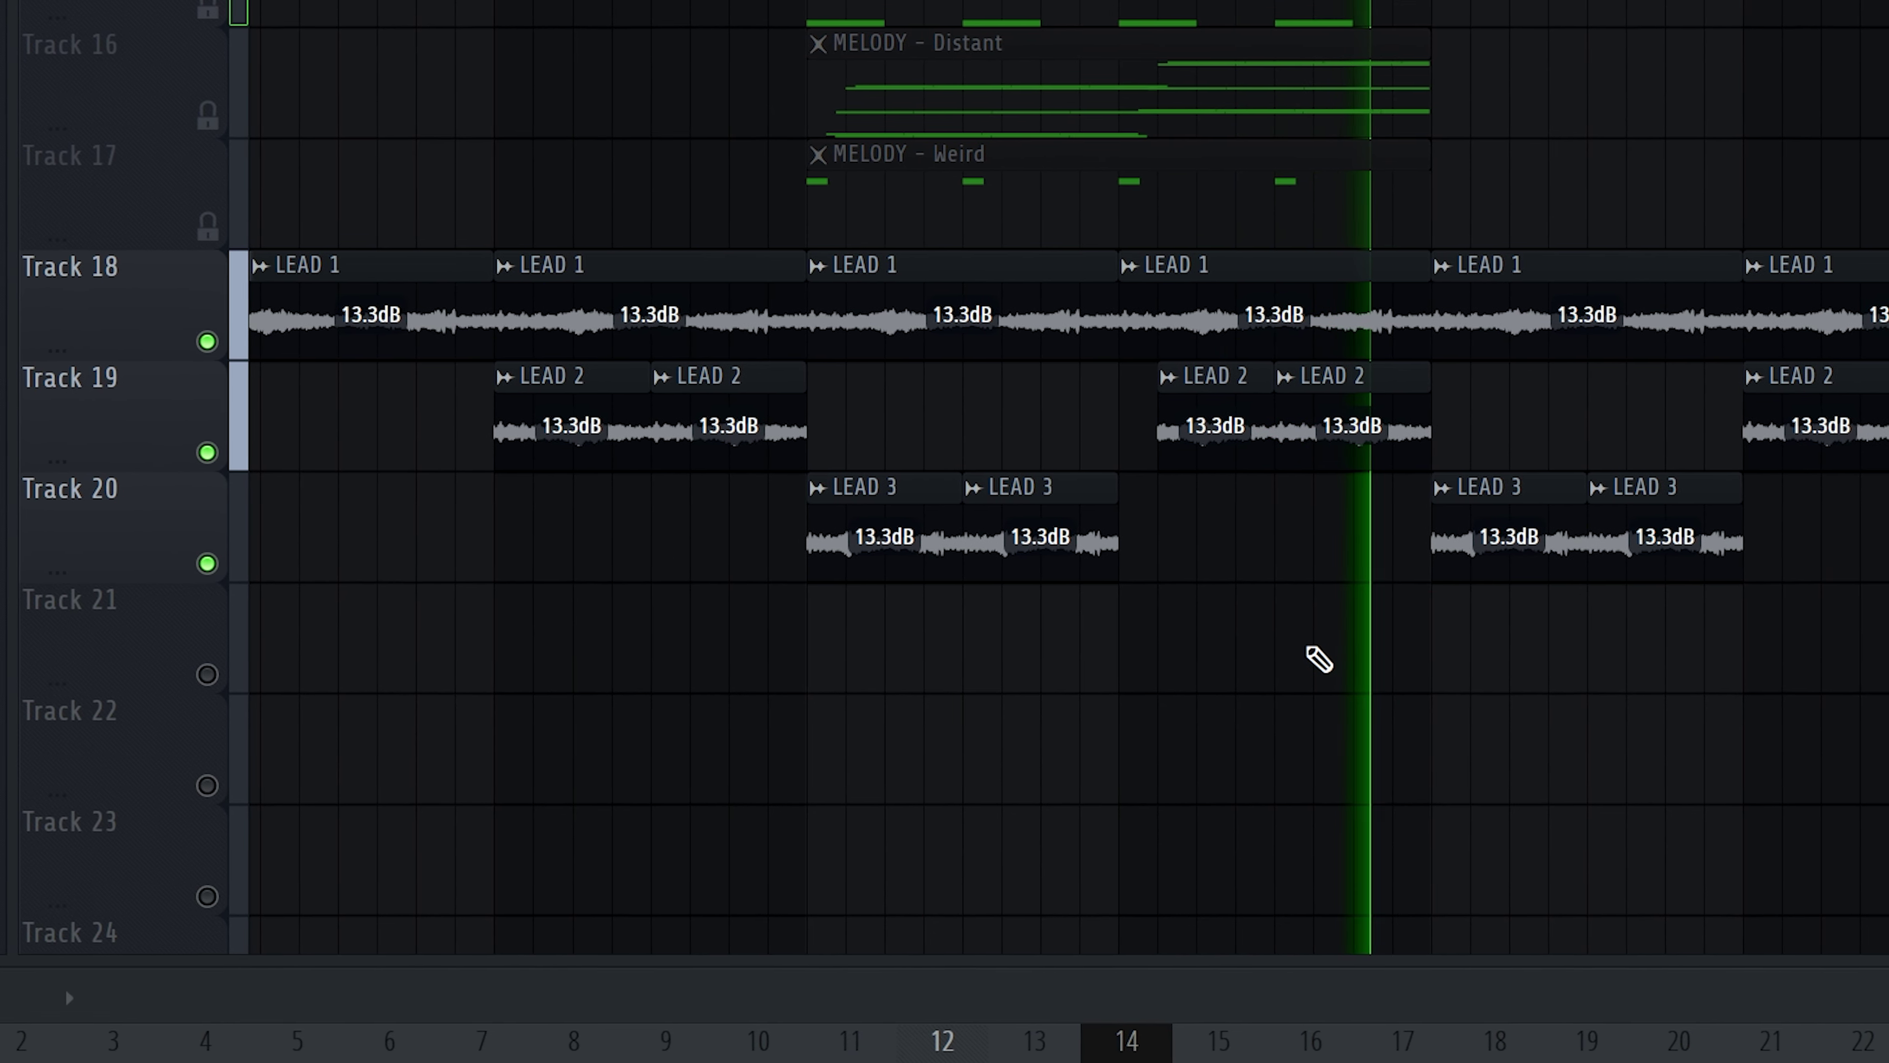
pyautogui.press('space')
pyautogui.press('space')
pyautogui.scroll(8, 517, 299)
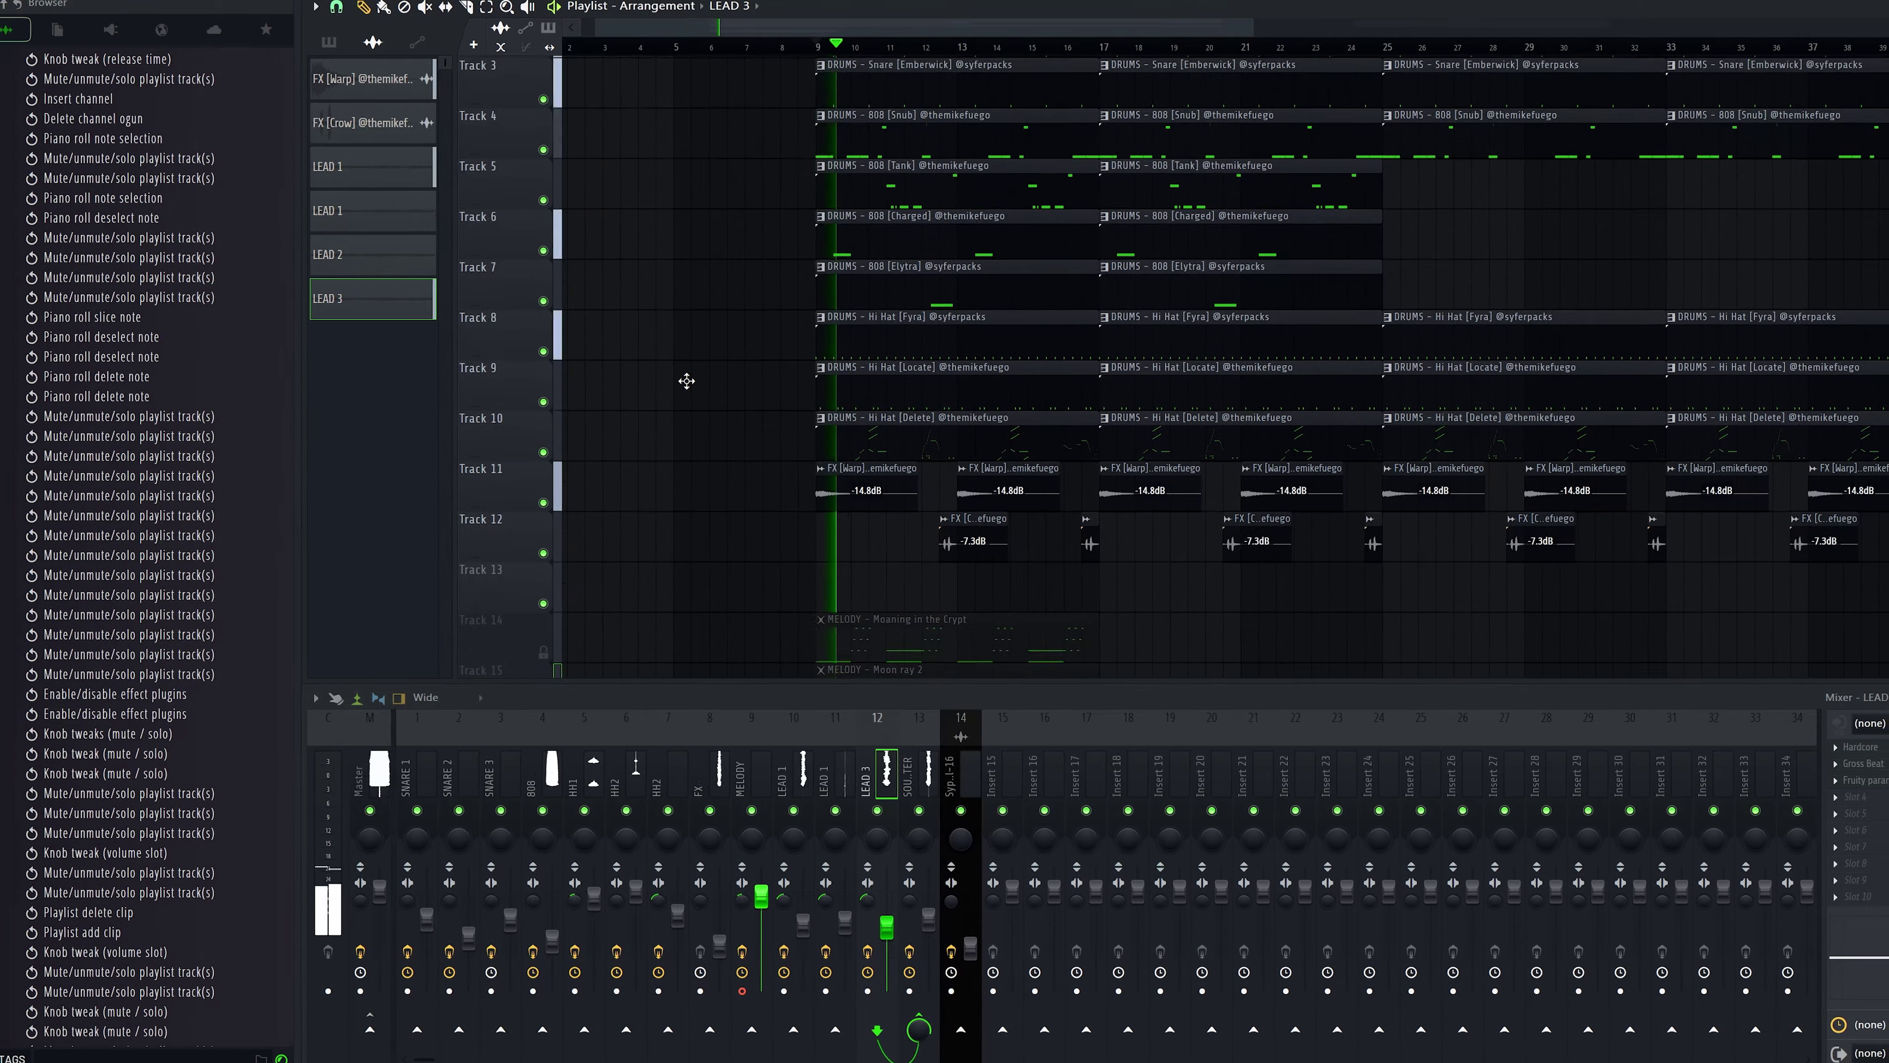
pyautogui.scroll(2, 687, 381)
pyautogui.doubleClick(930, 9)
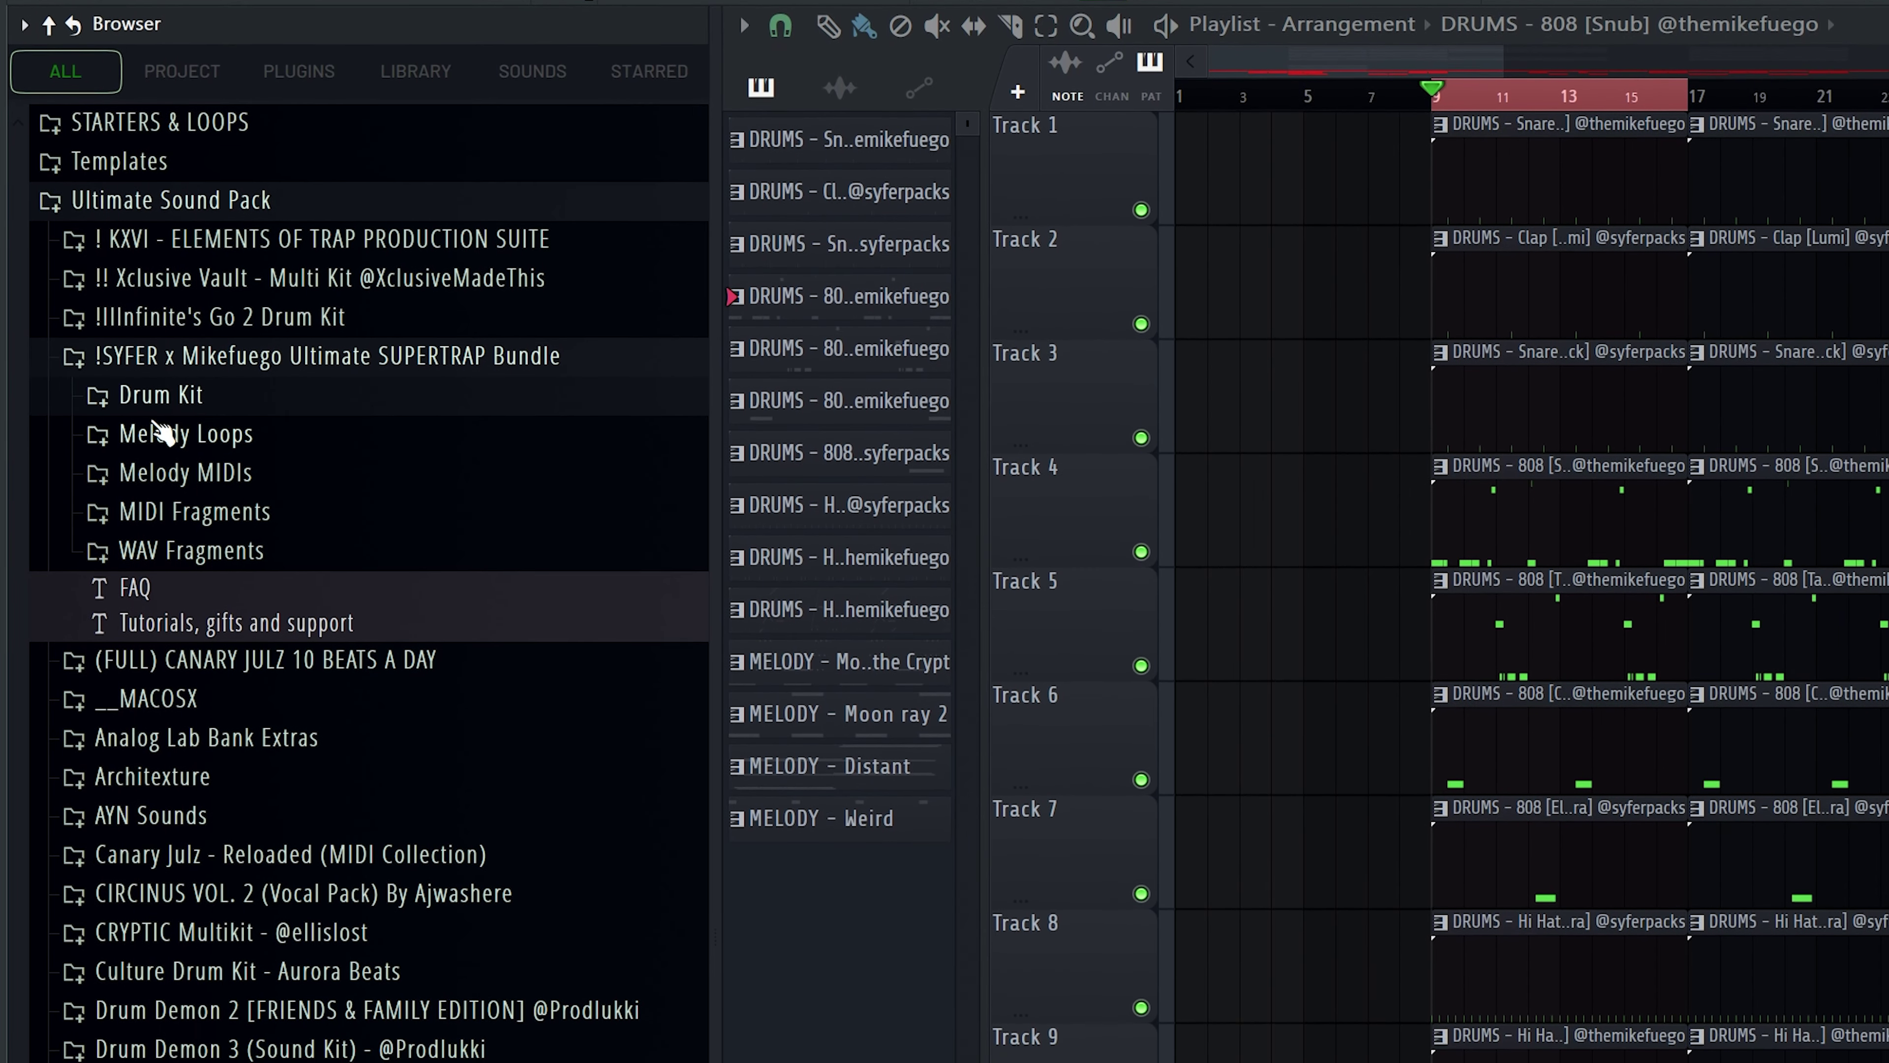
# Step: Browse the hi-hat and main snare MIDI fragments in the !SYFER x Mikefuego Ultimate SUPERTRAP Bundle
pyautogui.click(282, 422)
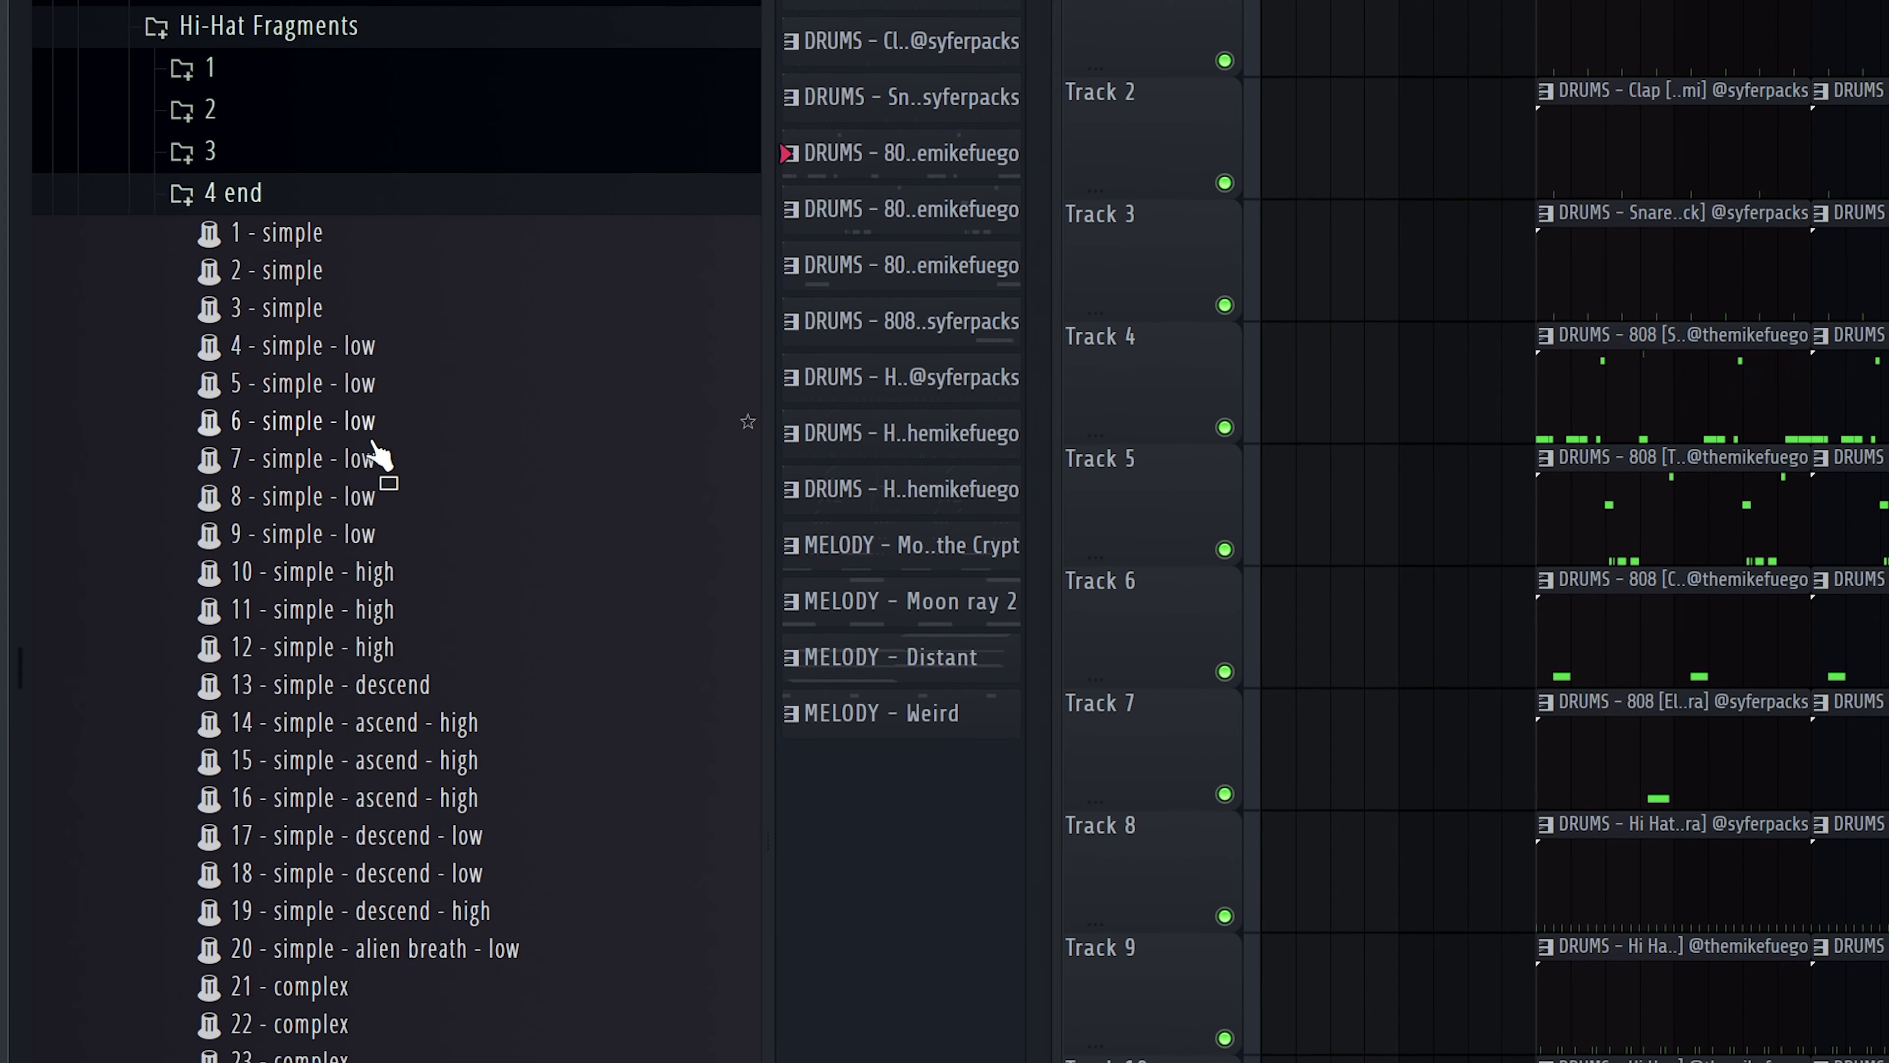
pyautogui.scroll(-10, 375, 409)
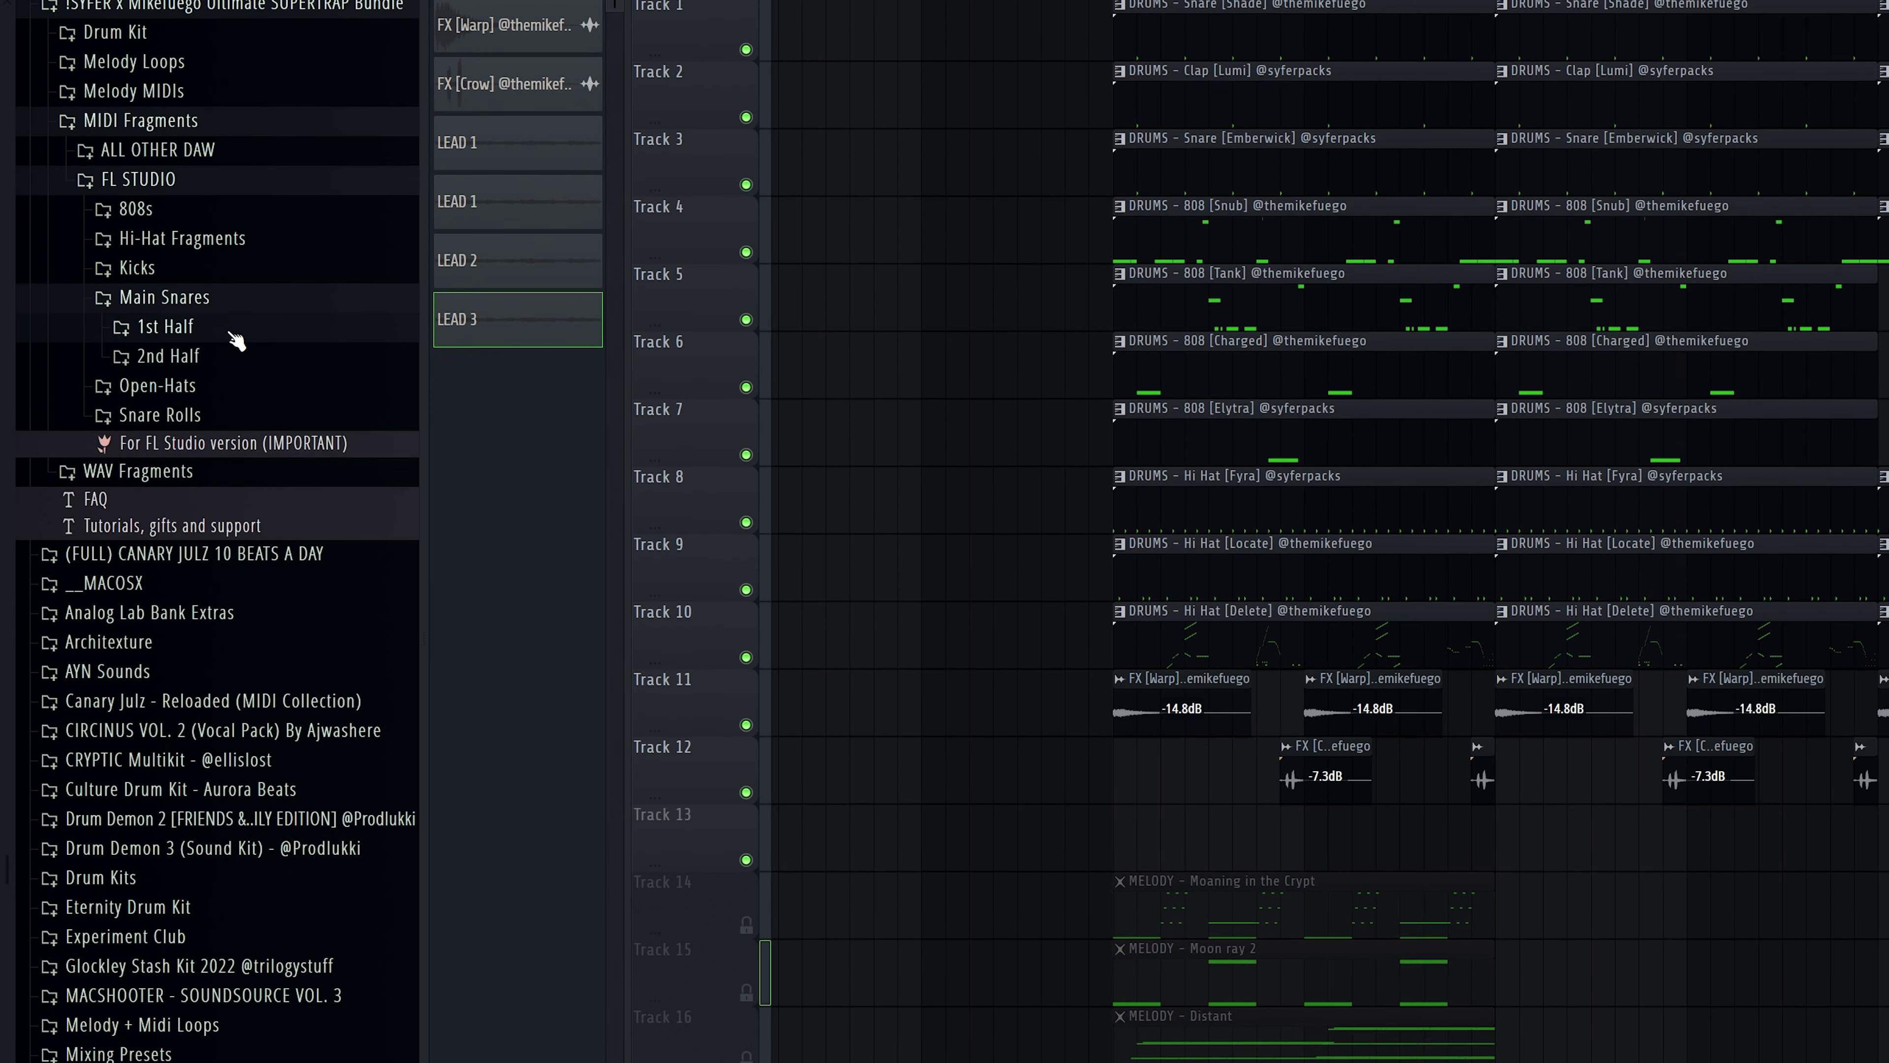